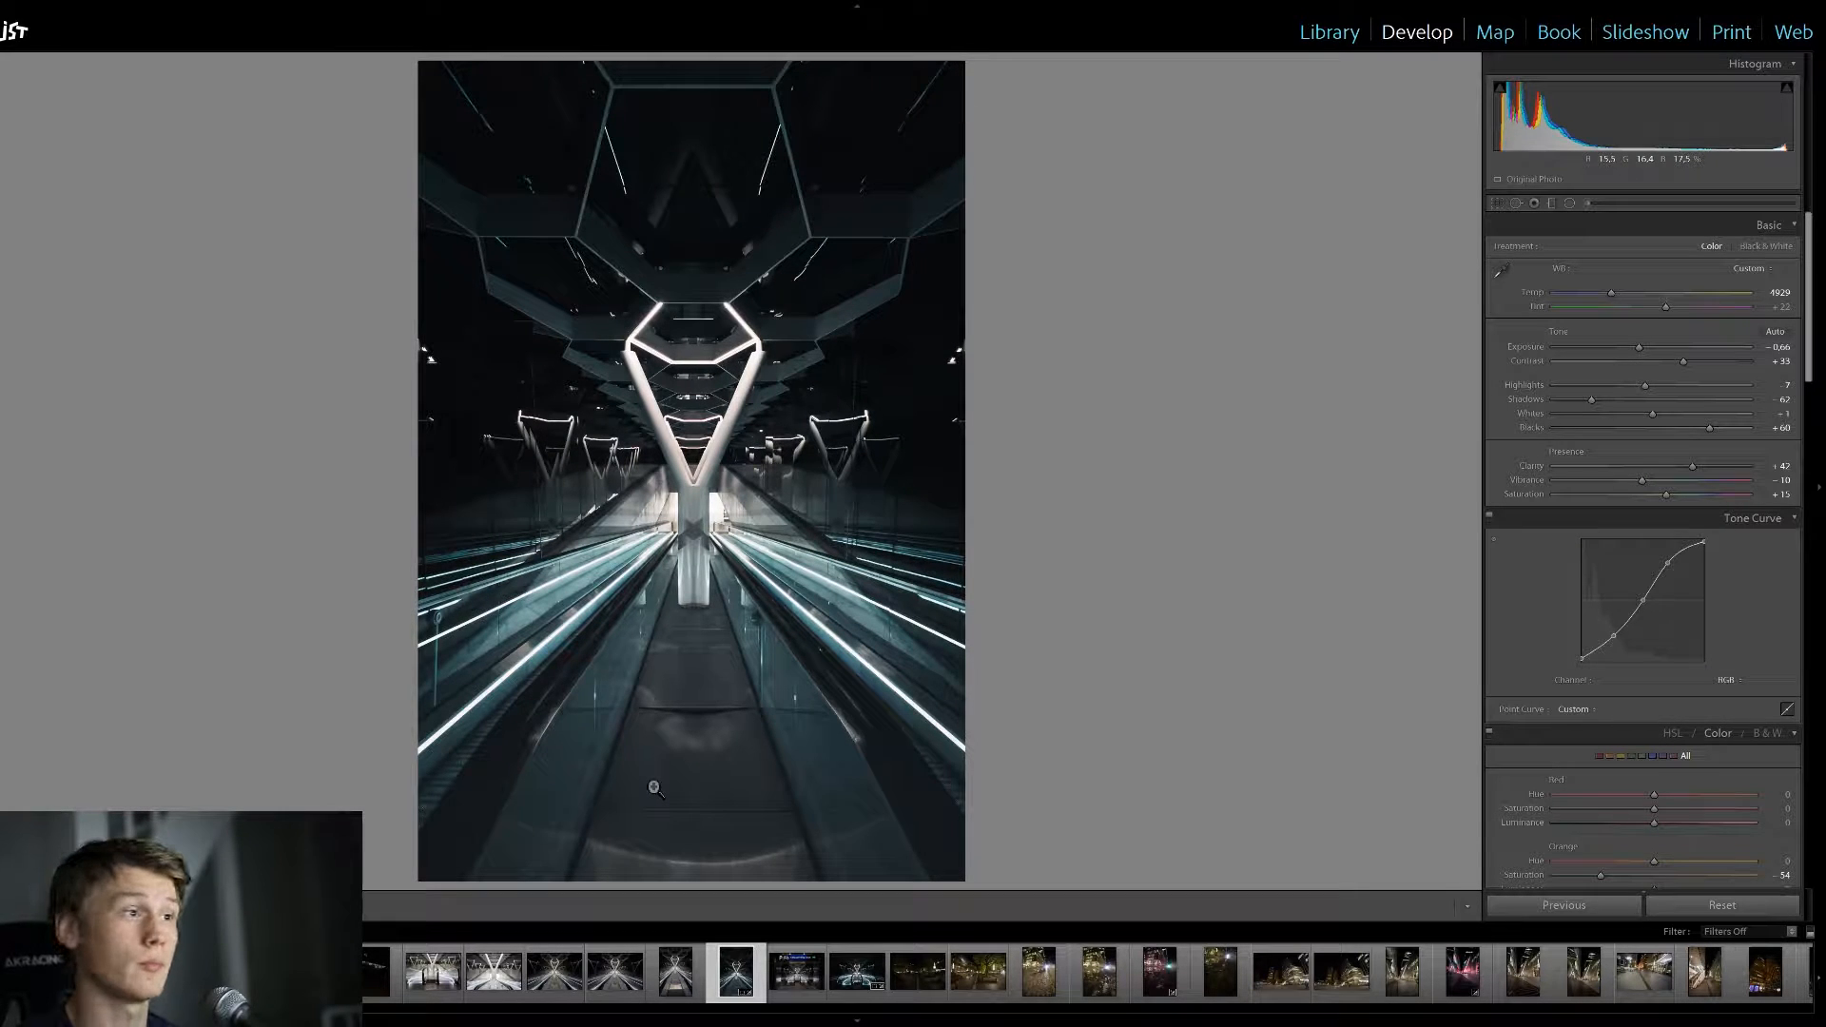
Compare the edited vertical moving-walkway photo with its original version using the before/after view
key("backslash")
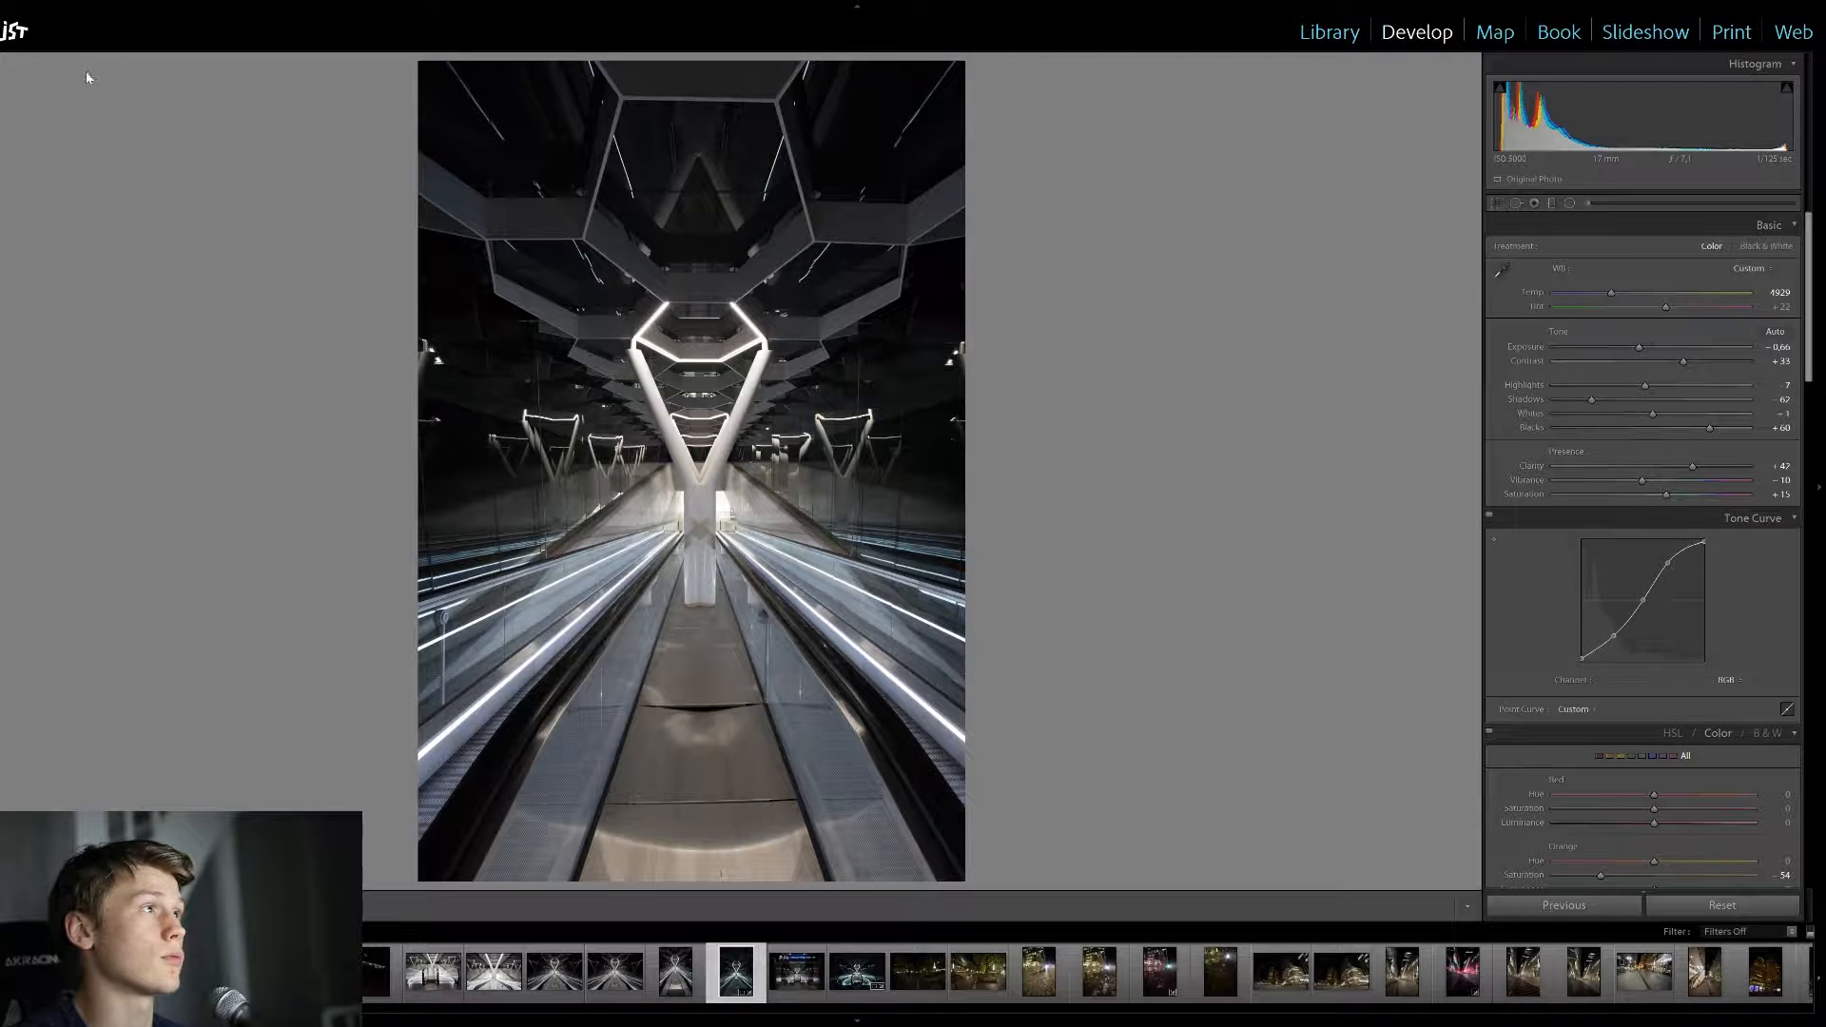
key("backslash")
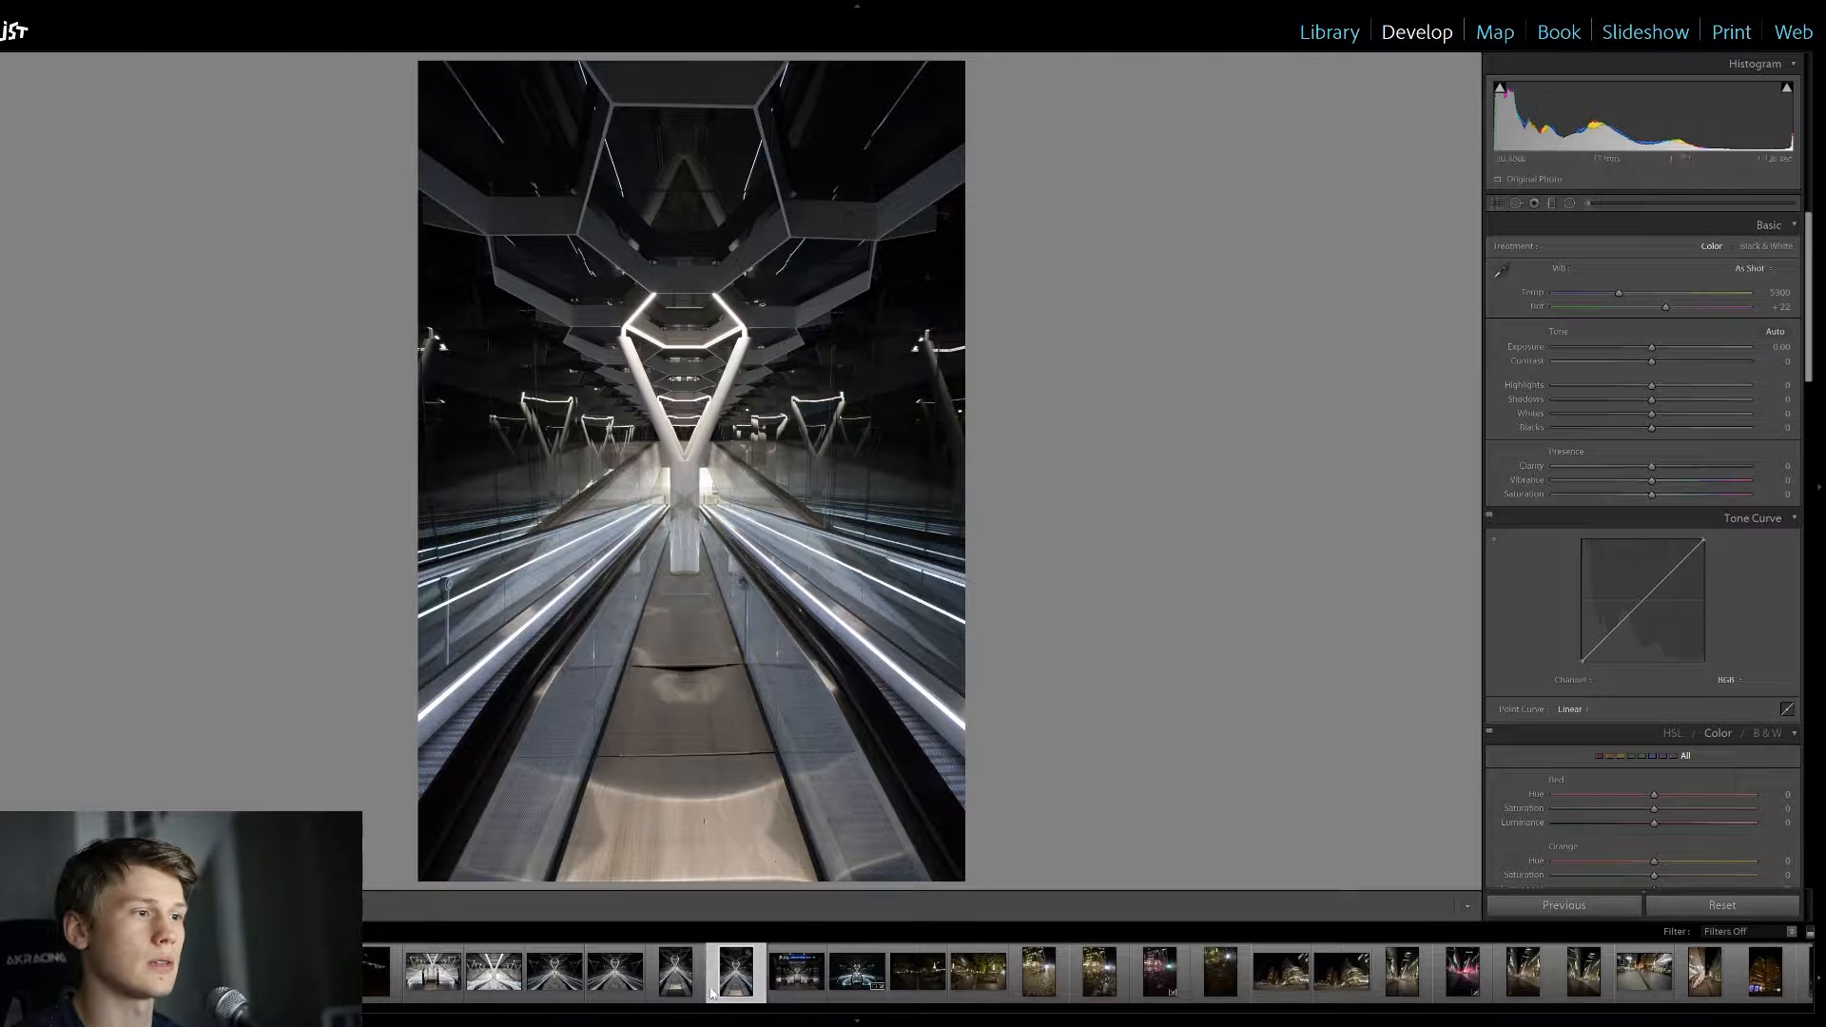
Look through the neighbouring shots of the same walkway, ending on the unedited vertical photo with the centred column
left_click(448, 984)
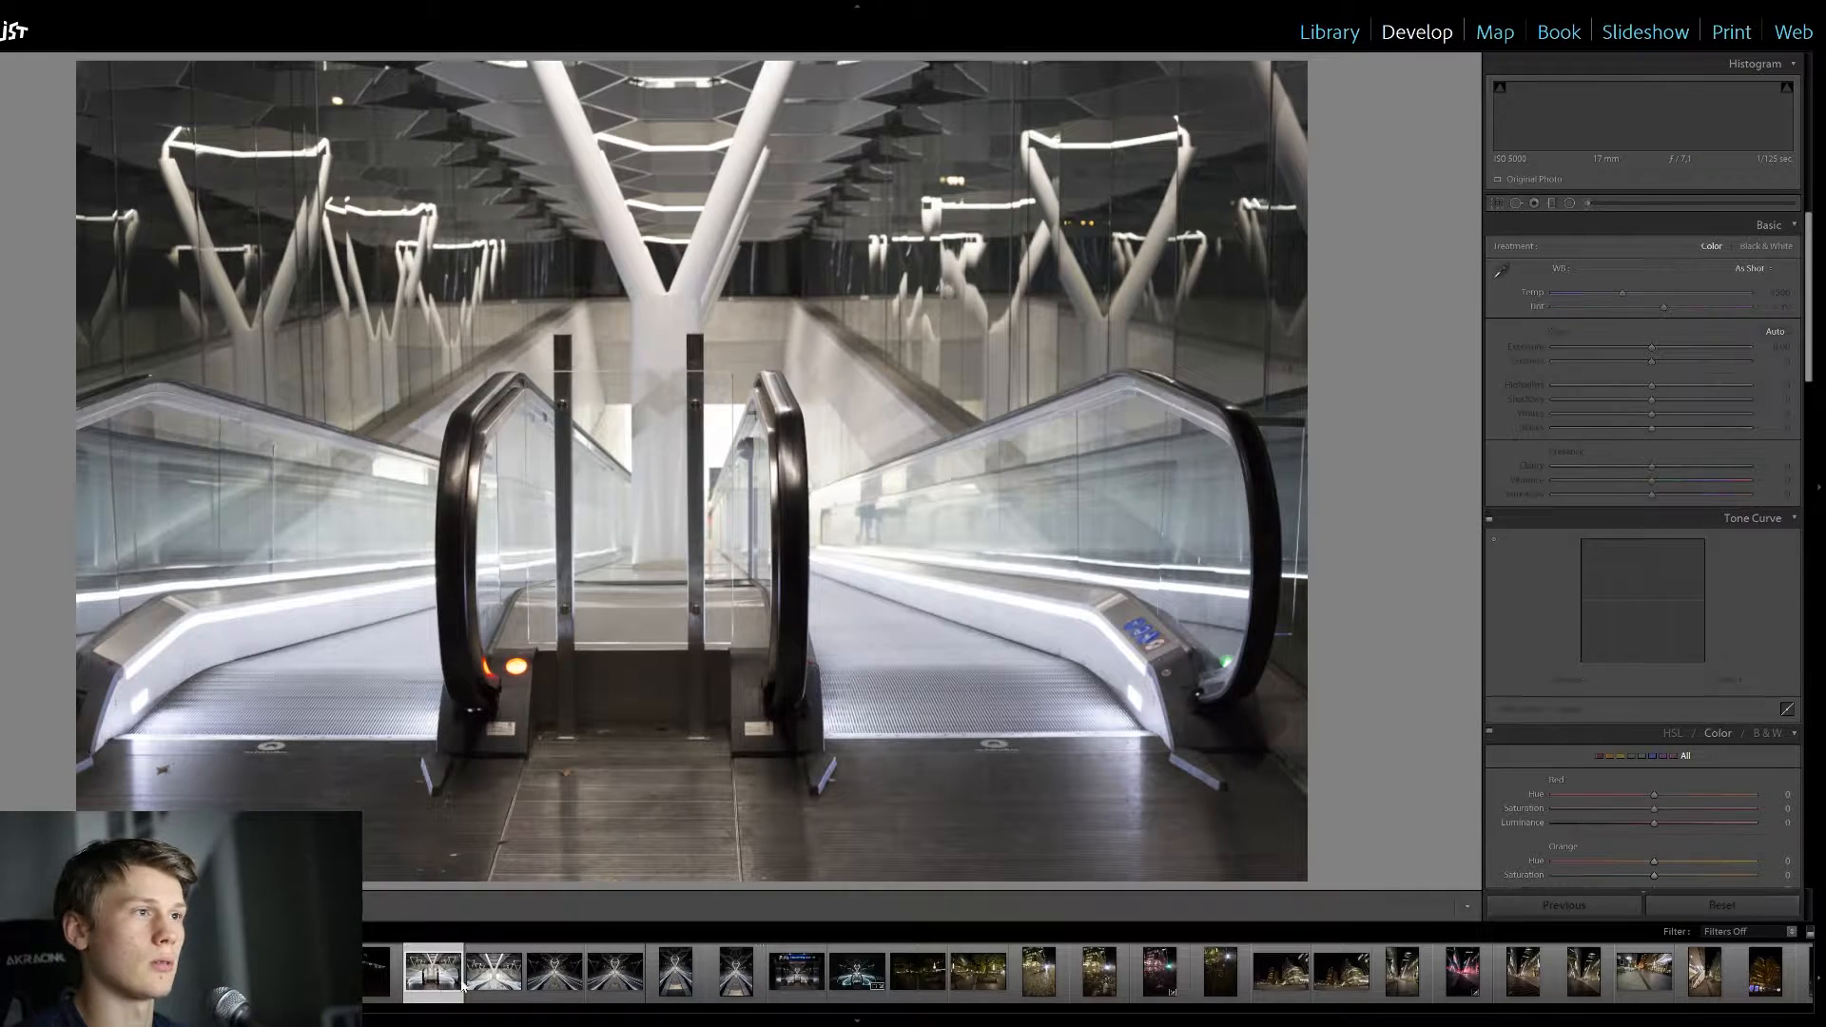
left_click(858, 987)
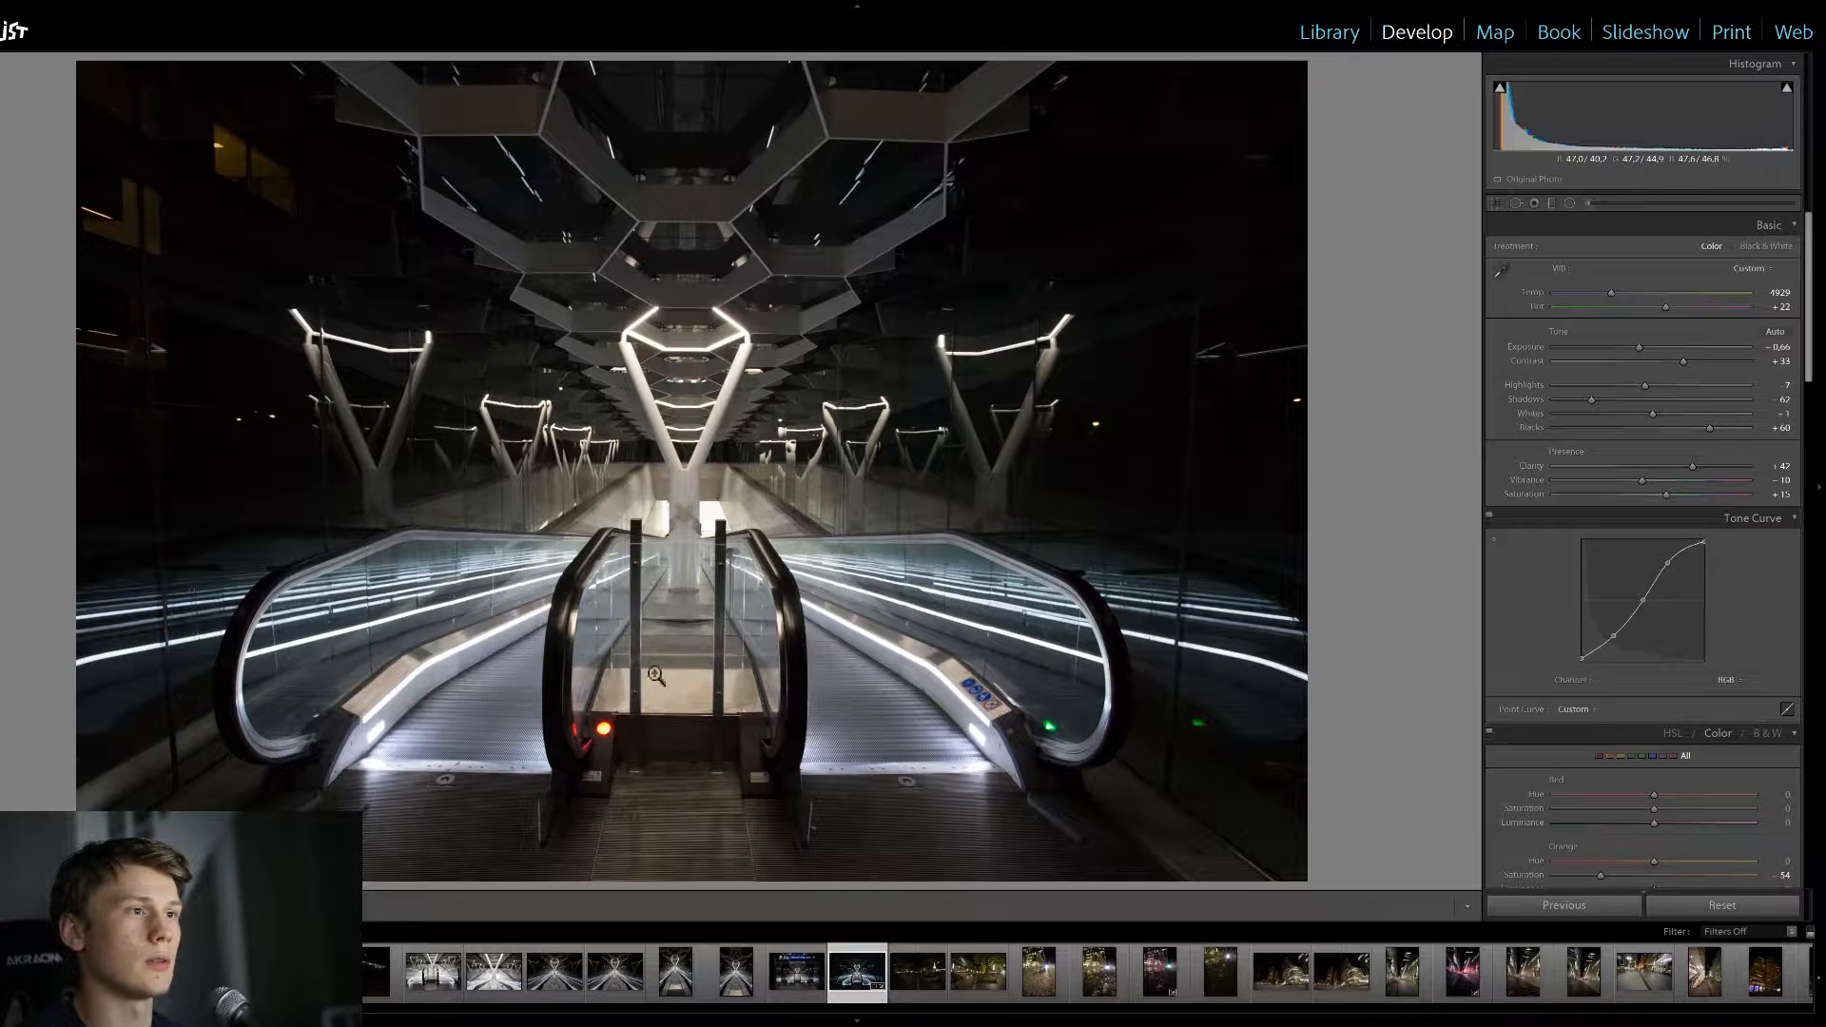
left_click(798, 995)
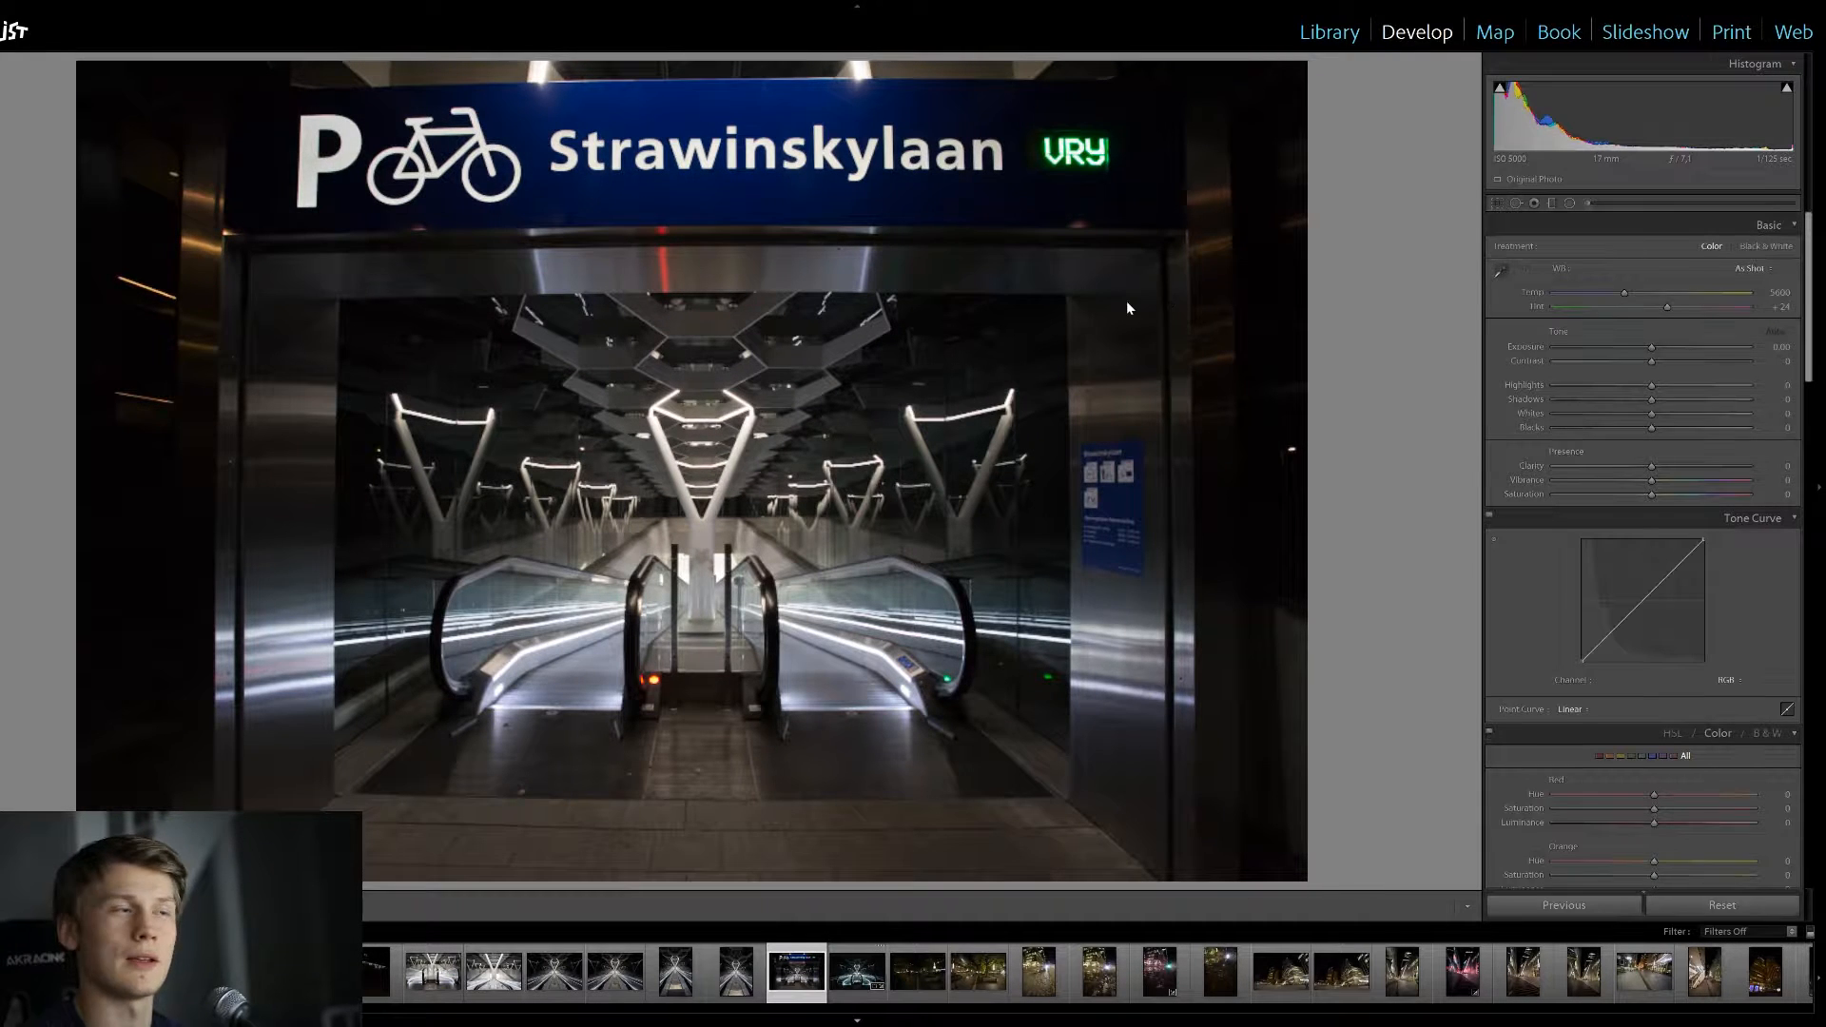
left_click(674, 992)
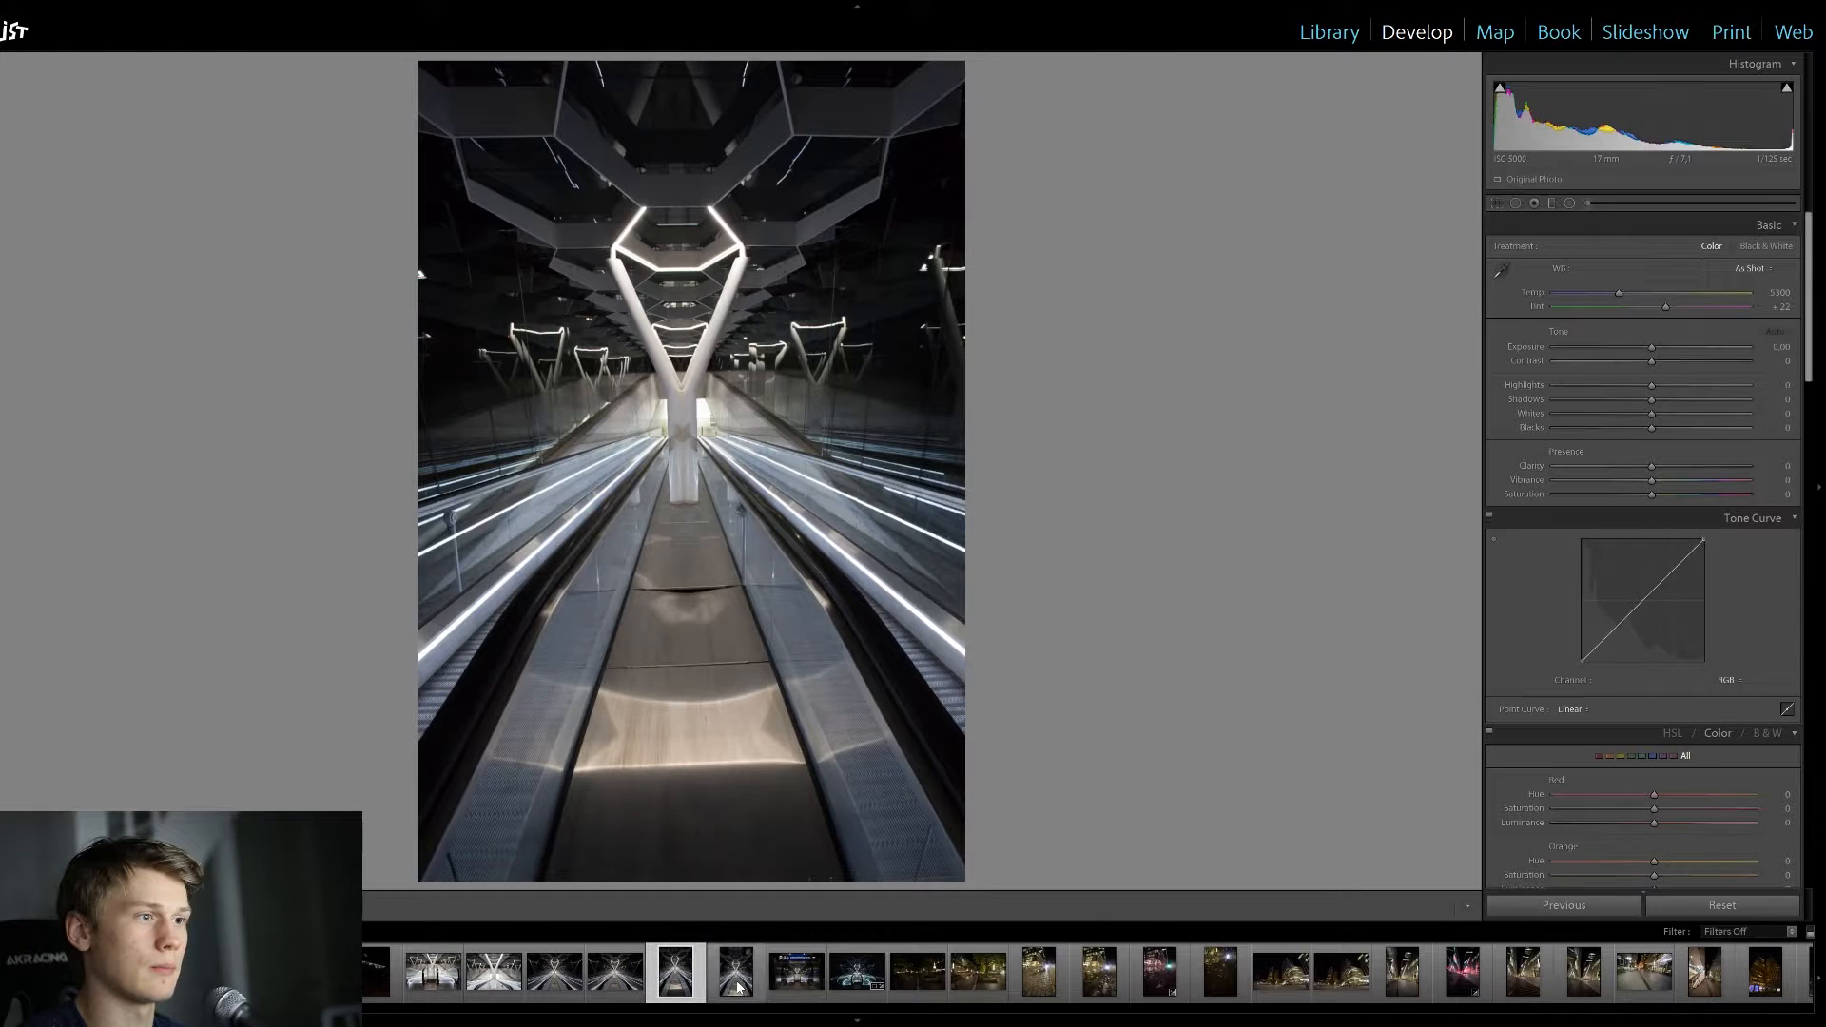
left_click(734, 996)
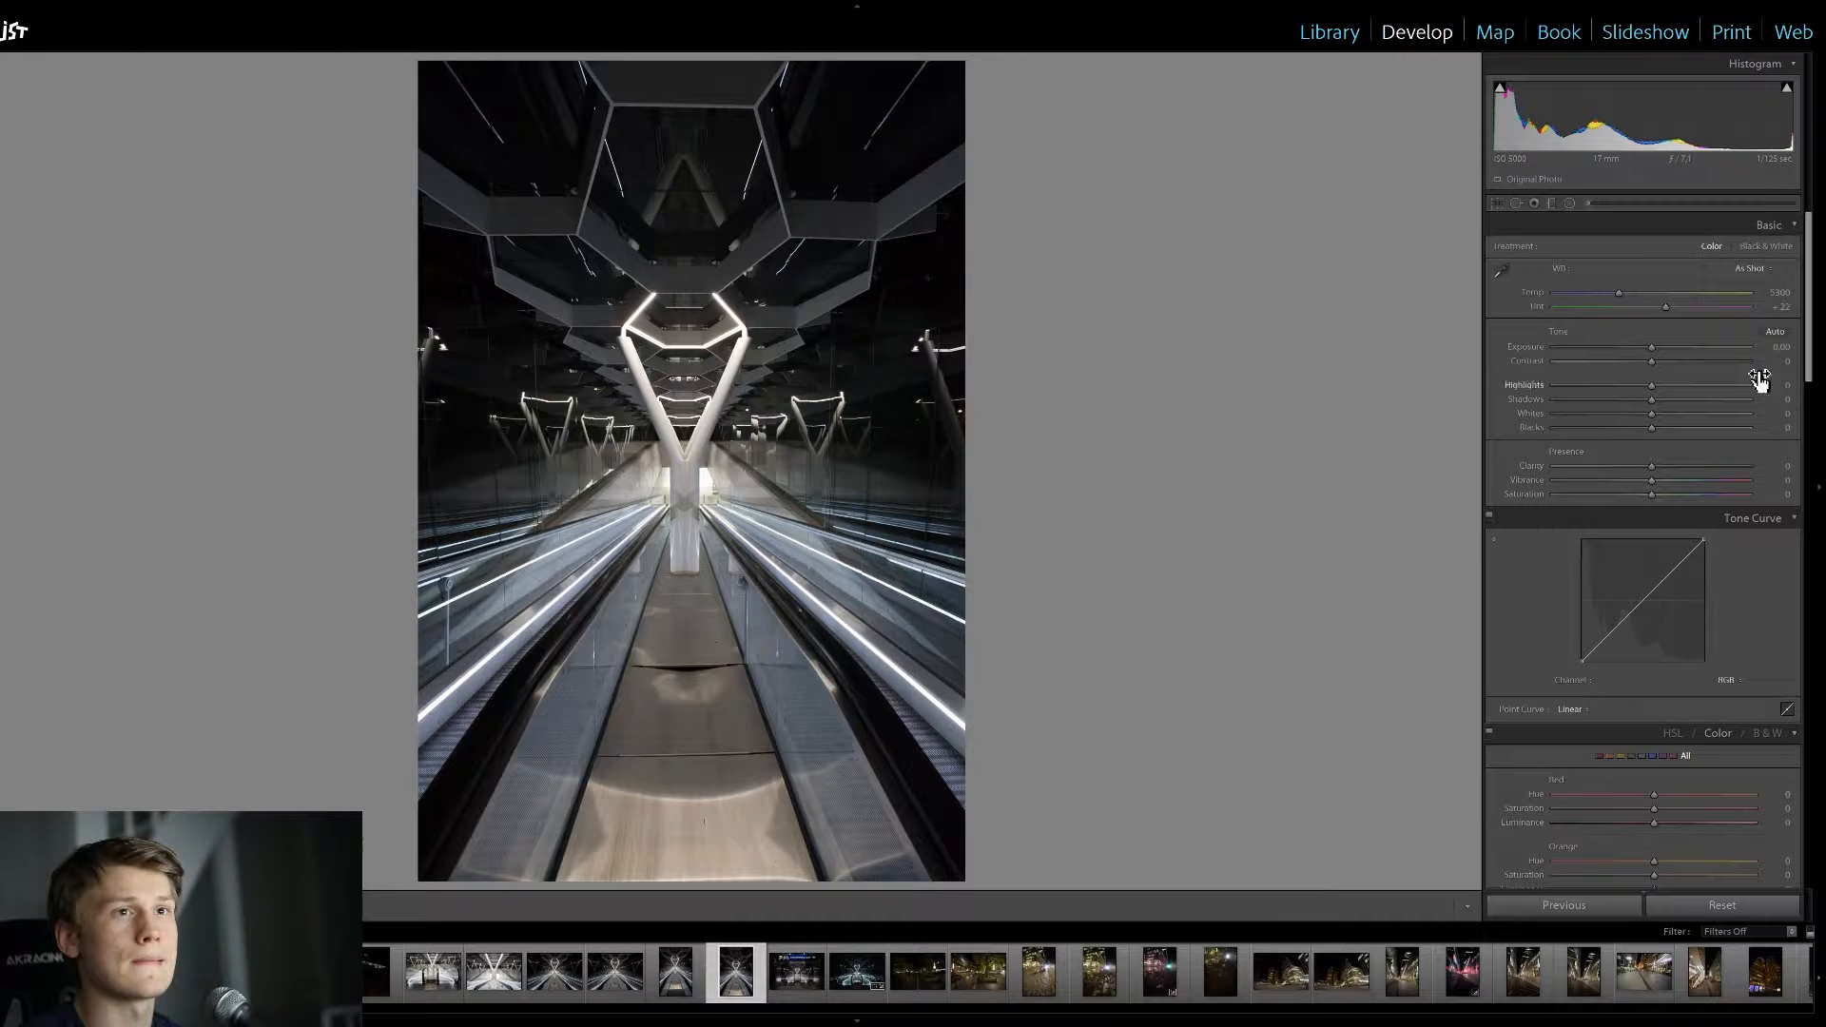
Set the photo's Exposure to -0.63, Contrast to +34 and Highlights to -14
left_click_drag(1652, 353, 1639, 346)
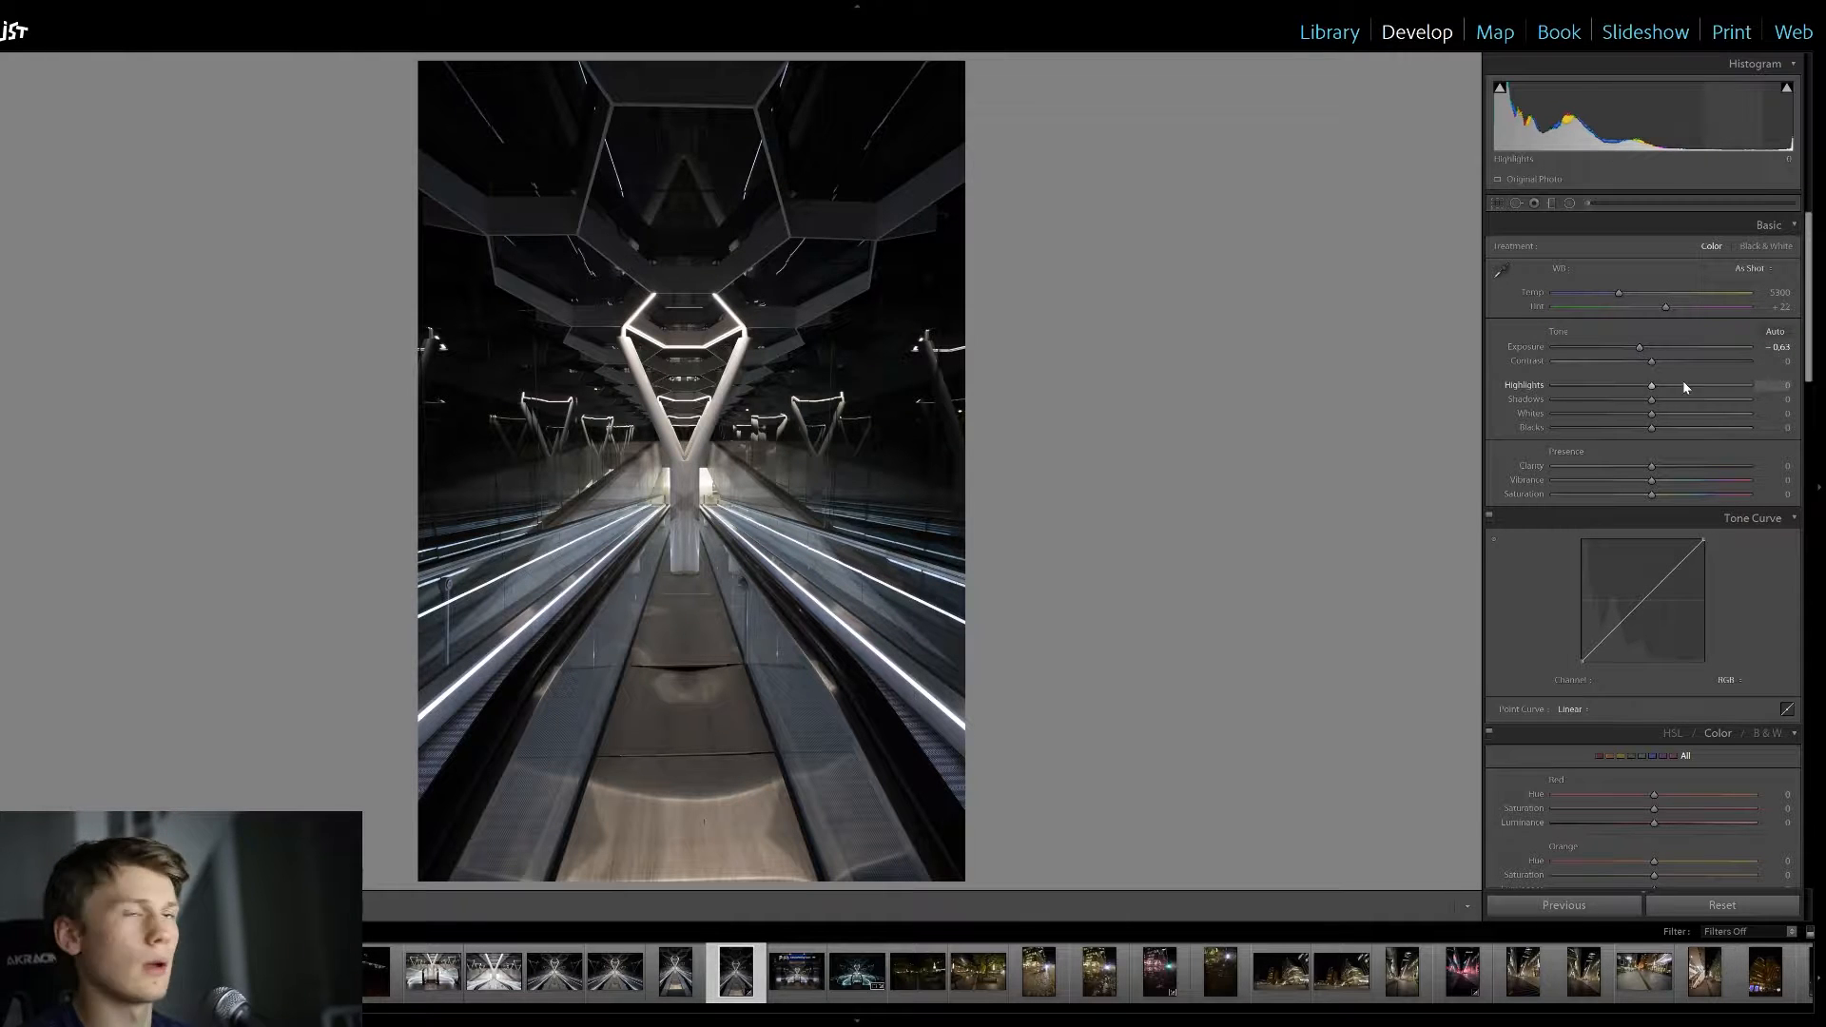
left_click_drag(1651, 363, 1681, 363)
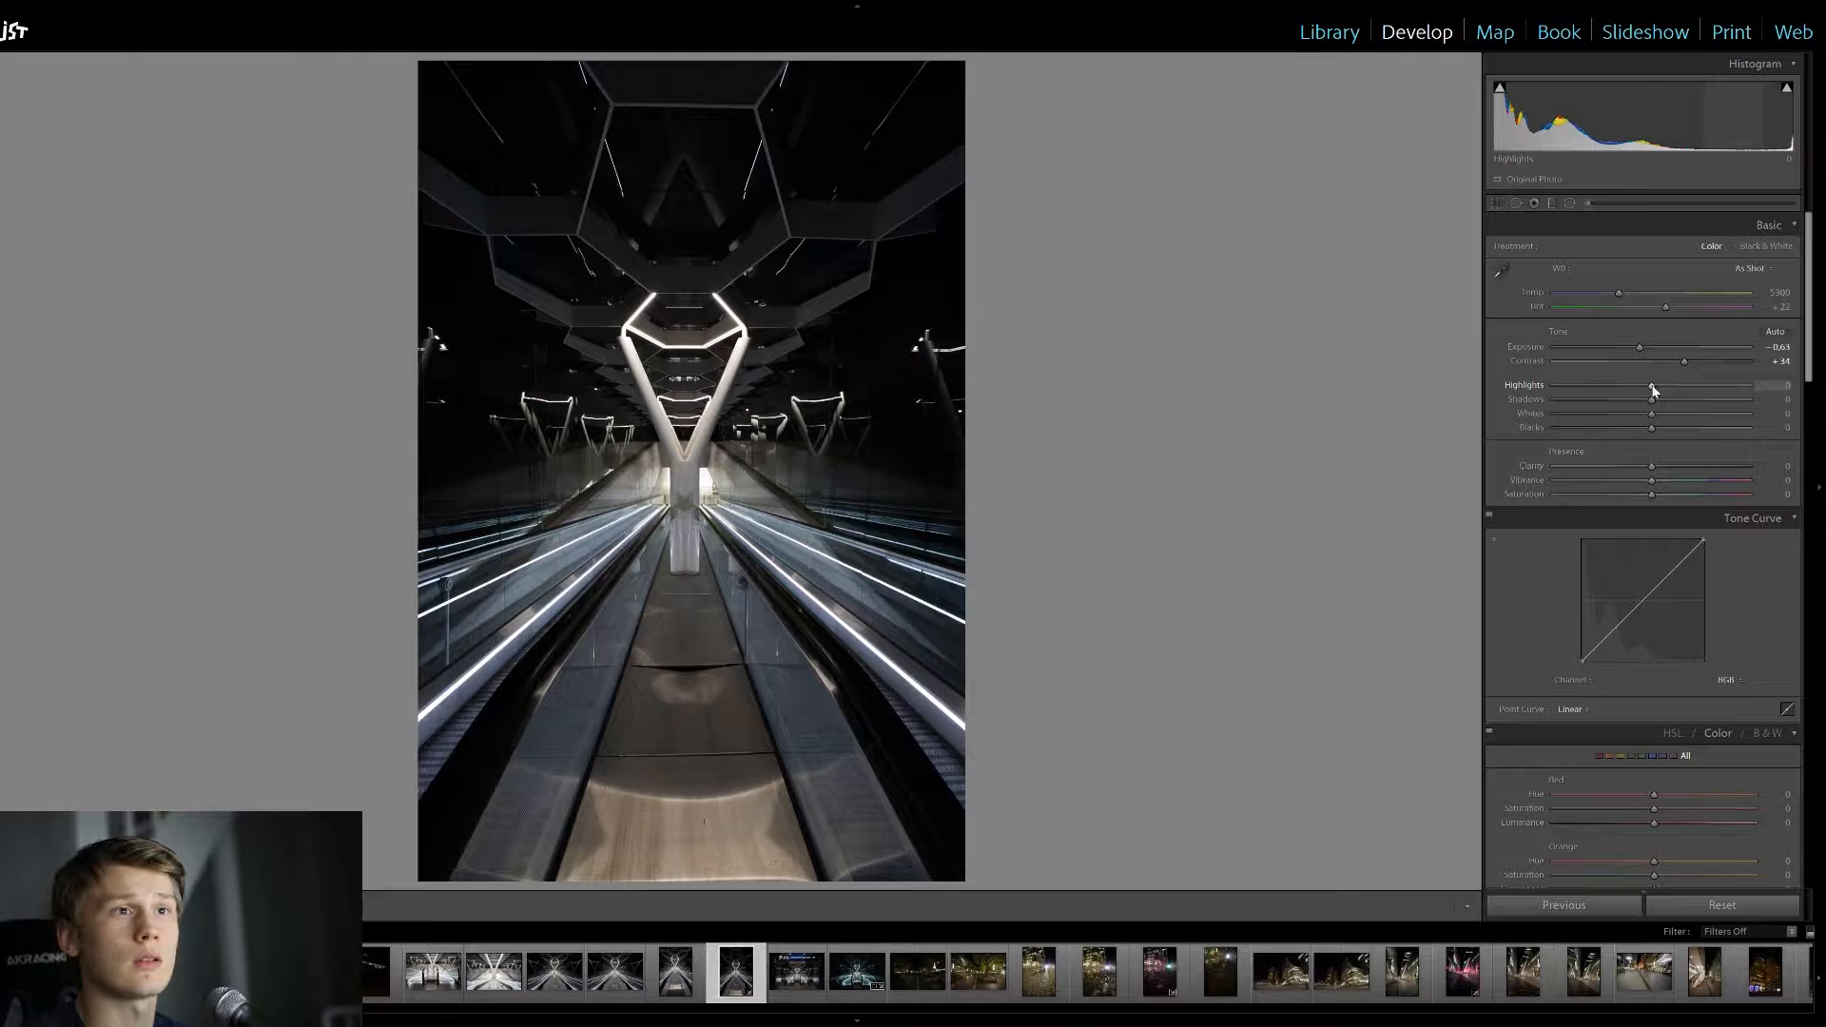
mouse_move(1652, 389)
left_mouse_down()
mouse_move(1605, 387)
mouse_move(1639, 392)
left_mouse_up()
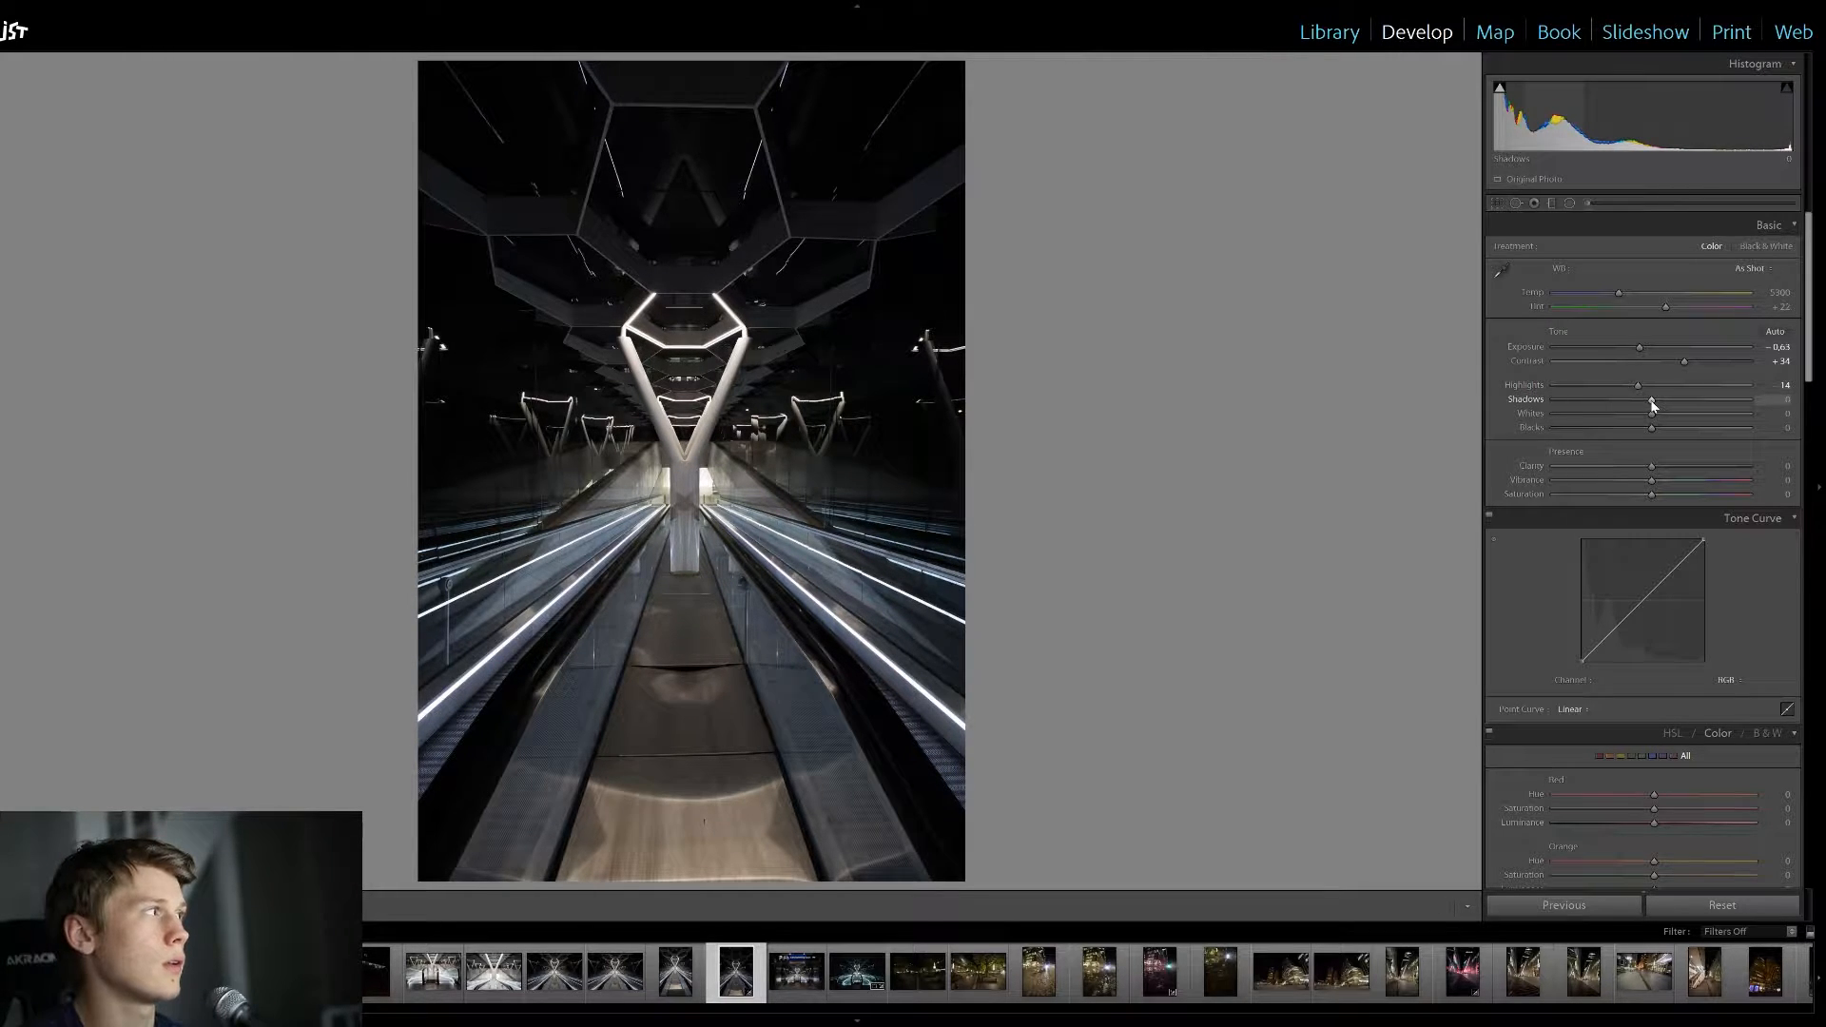
Try lighter and darker Shadows on the photo and settle on -60
mouse_move(1651, 399)
left_mouse_down()
mouse_move(1600, 409)
mouse_move(1658, 406)
left_mouse_up()
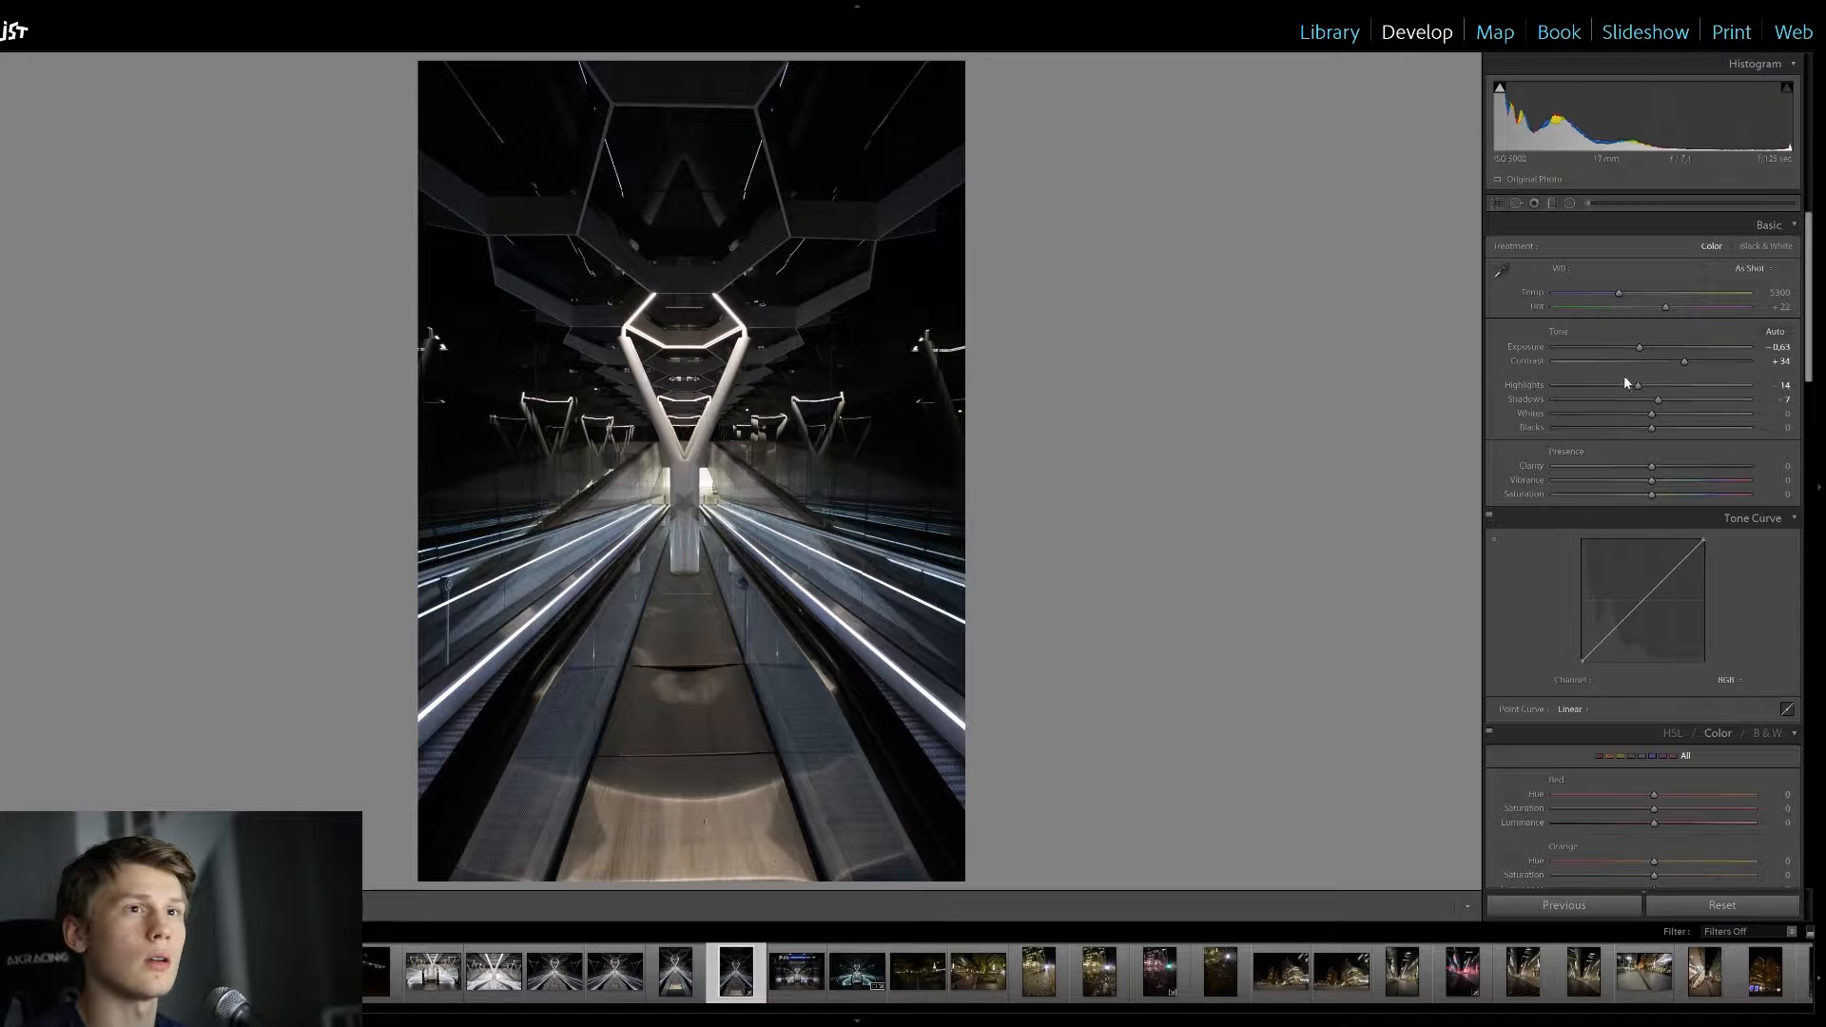
left_click_drag(1662, 407, 1602, 403)
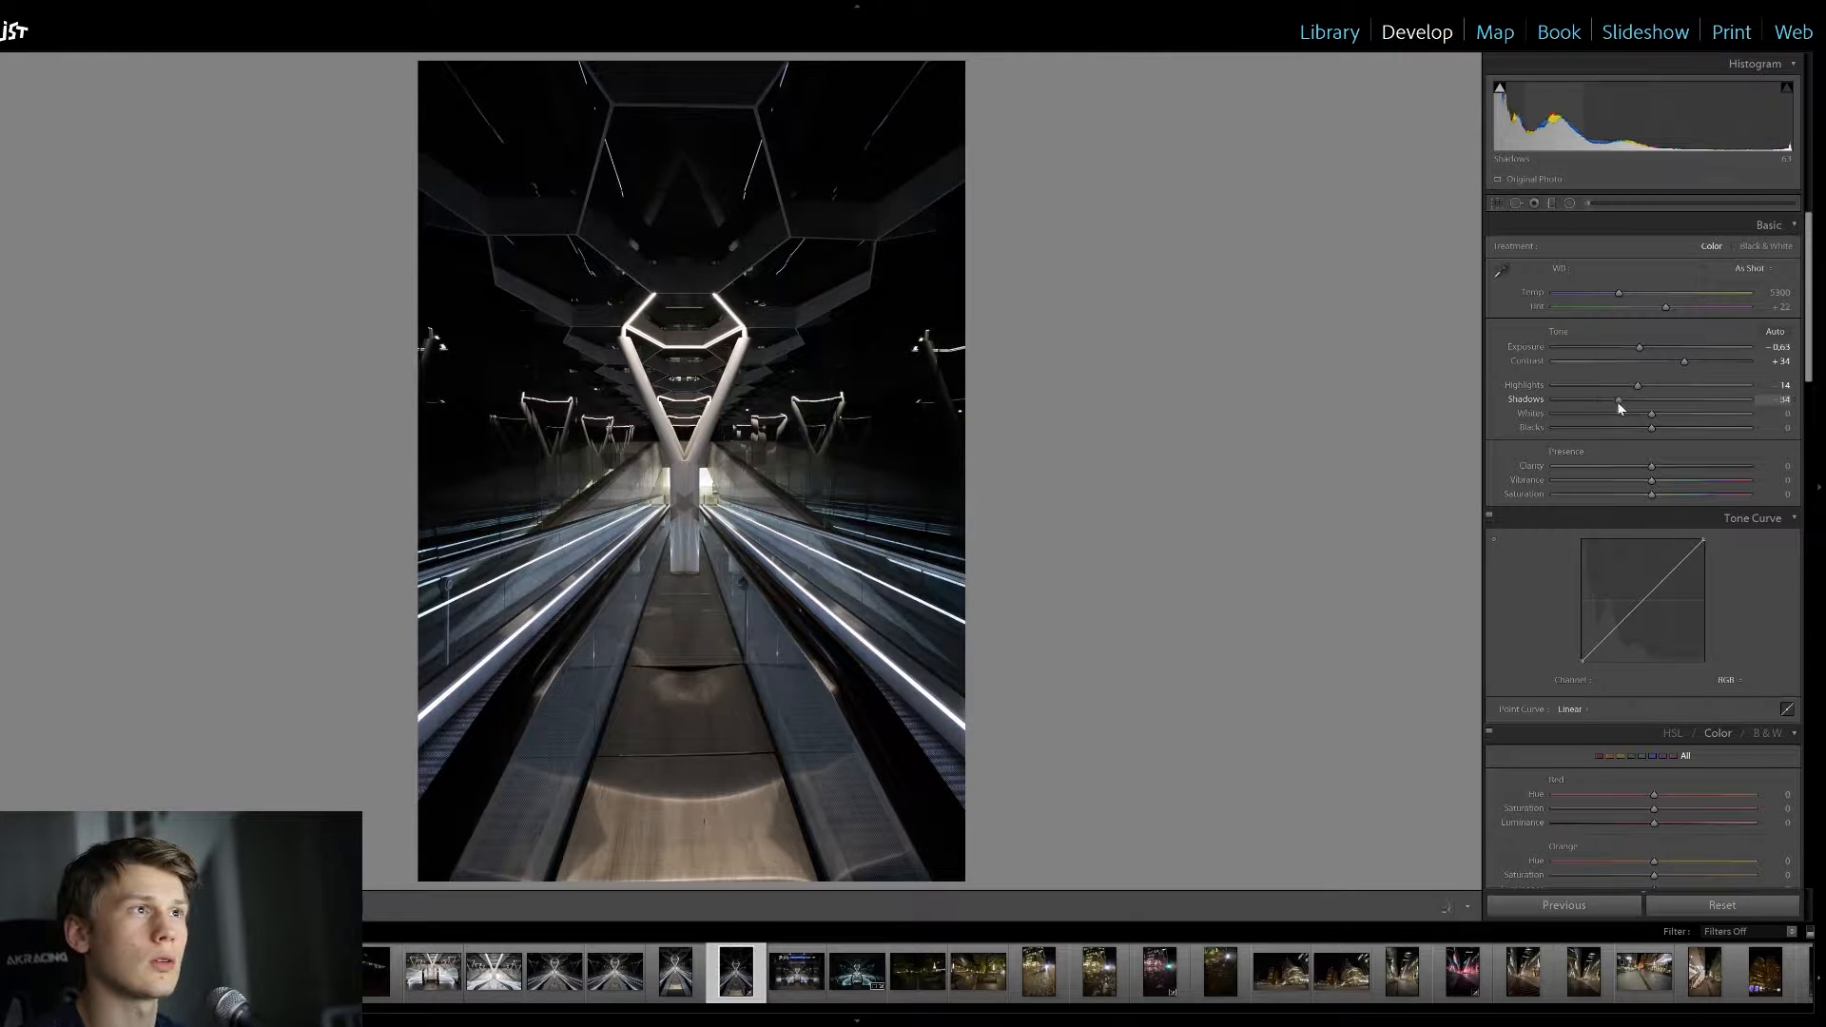
left_click_drag(1598, 409, 1617, 412)
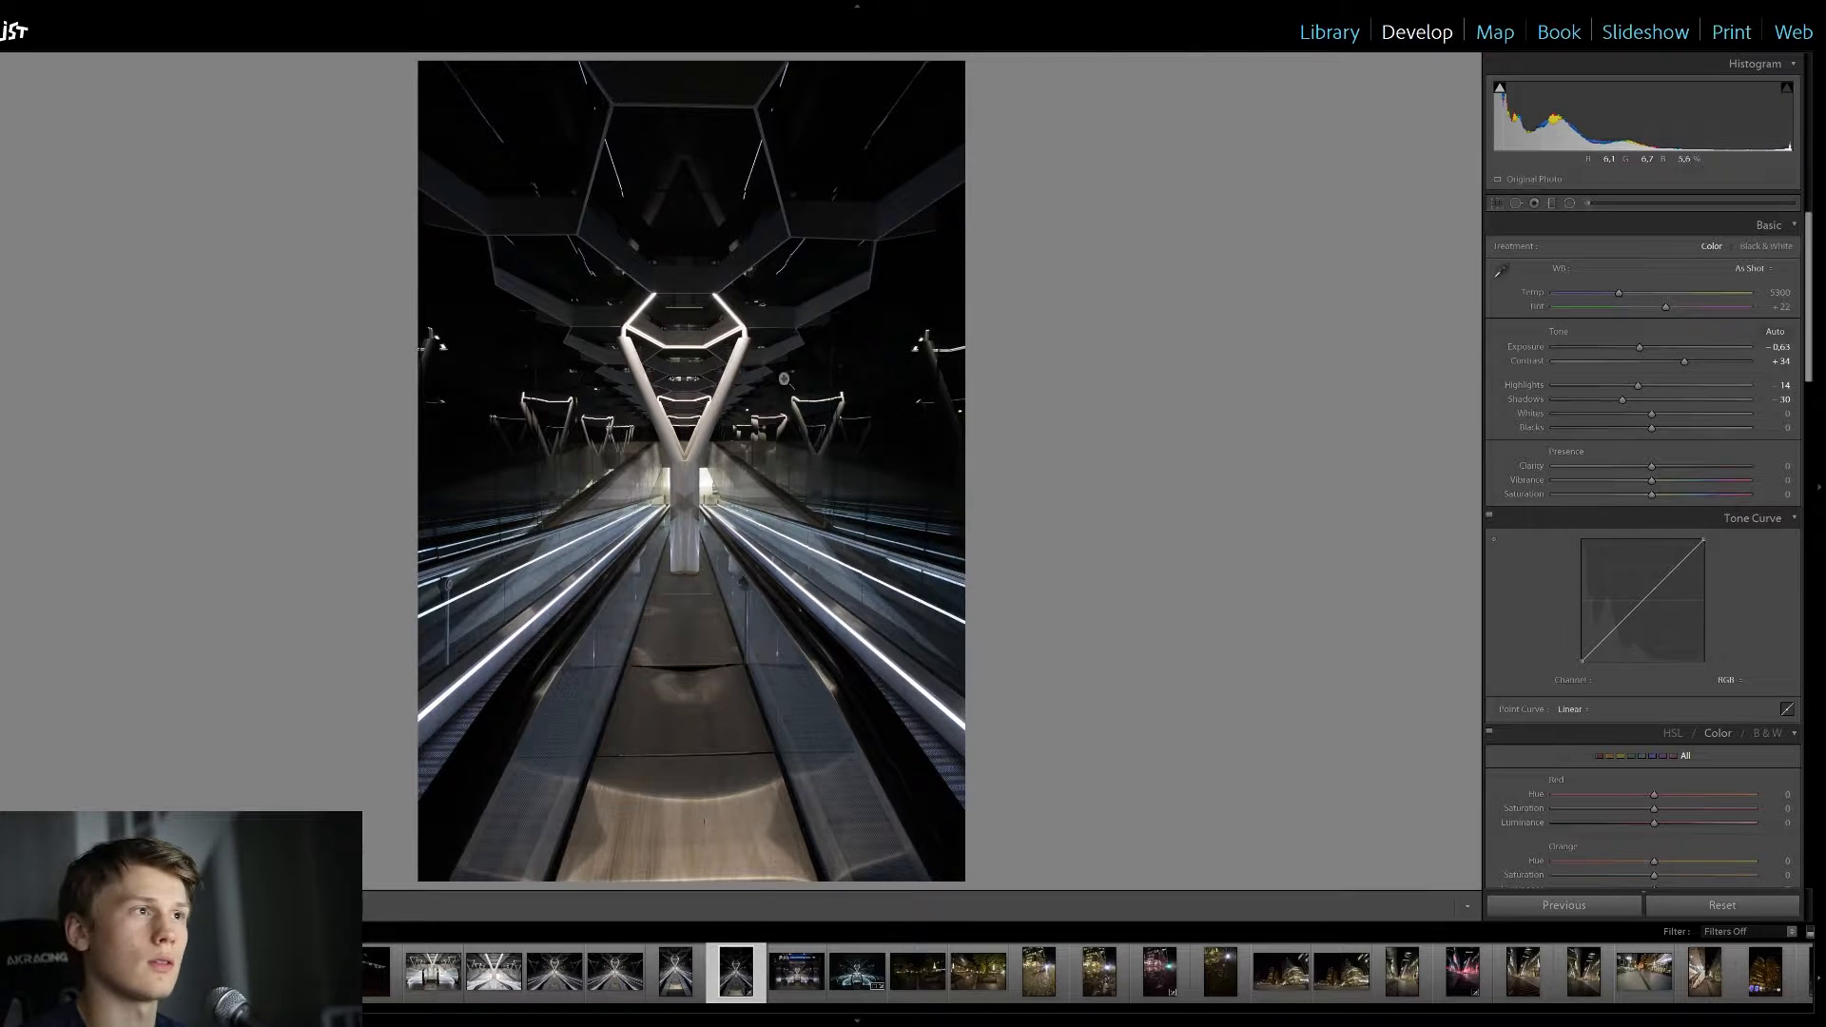
left_click_drag(1612, 394, 1597, 406)
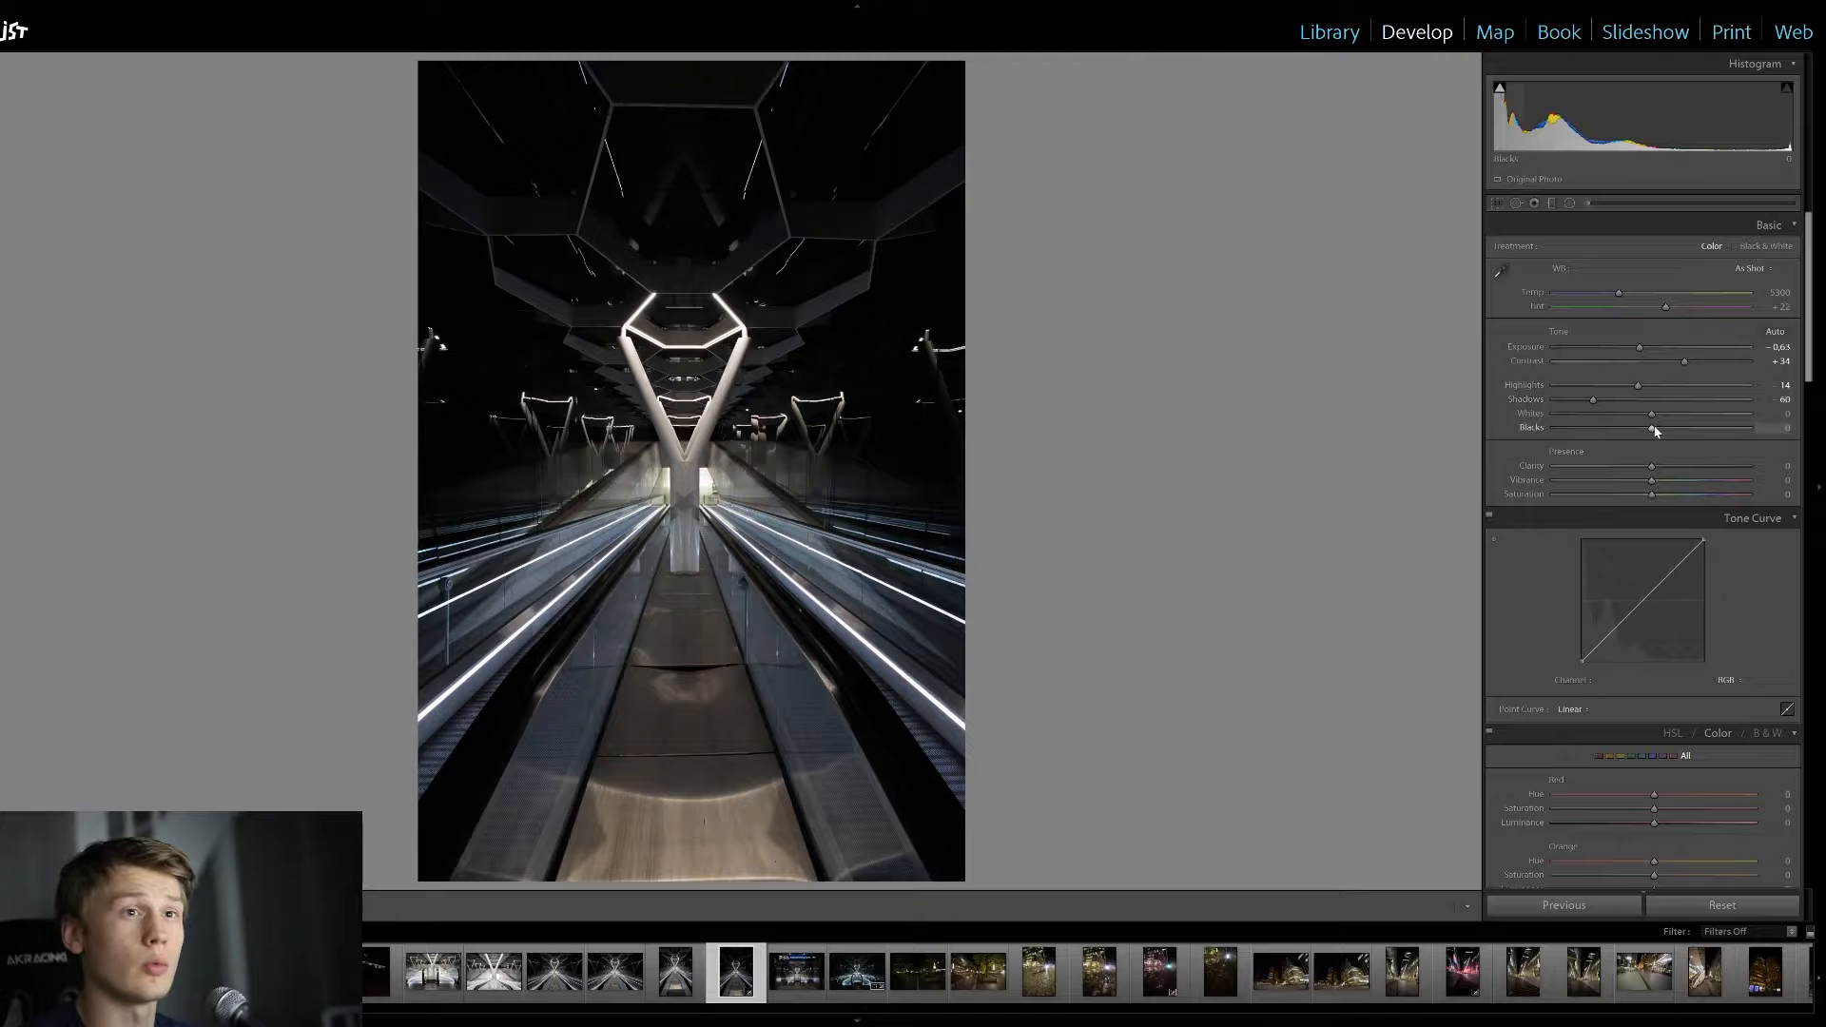
Try raising the Blacks to +86 and reset them to their default
left_click_drag(1652, 426, 1737, 441)
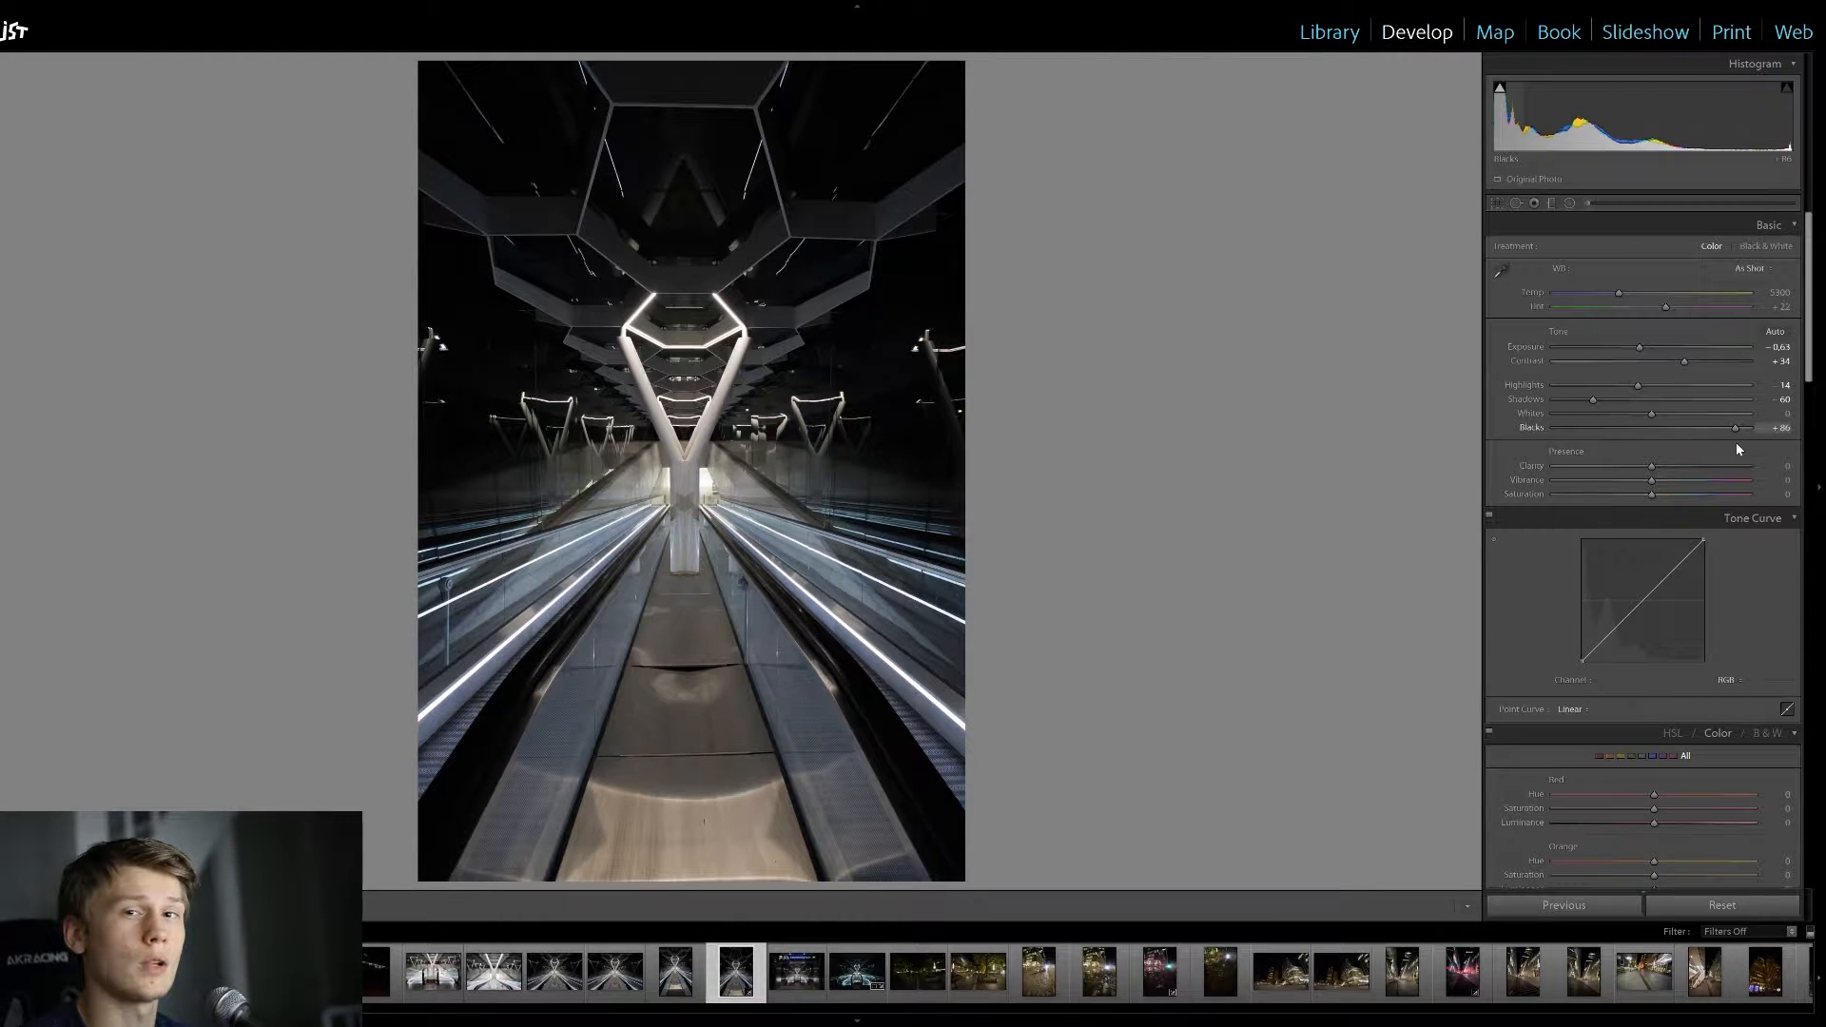
double_click(1737, 429)
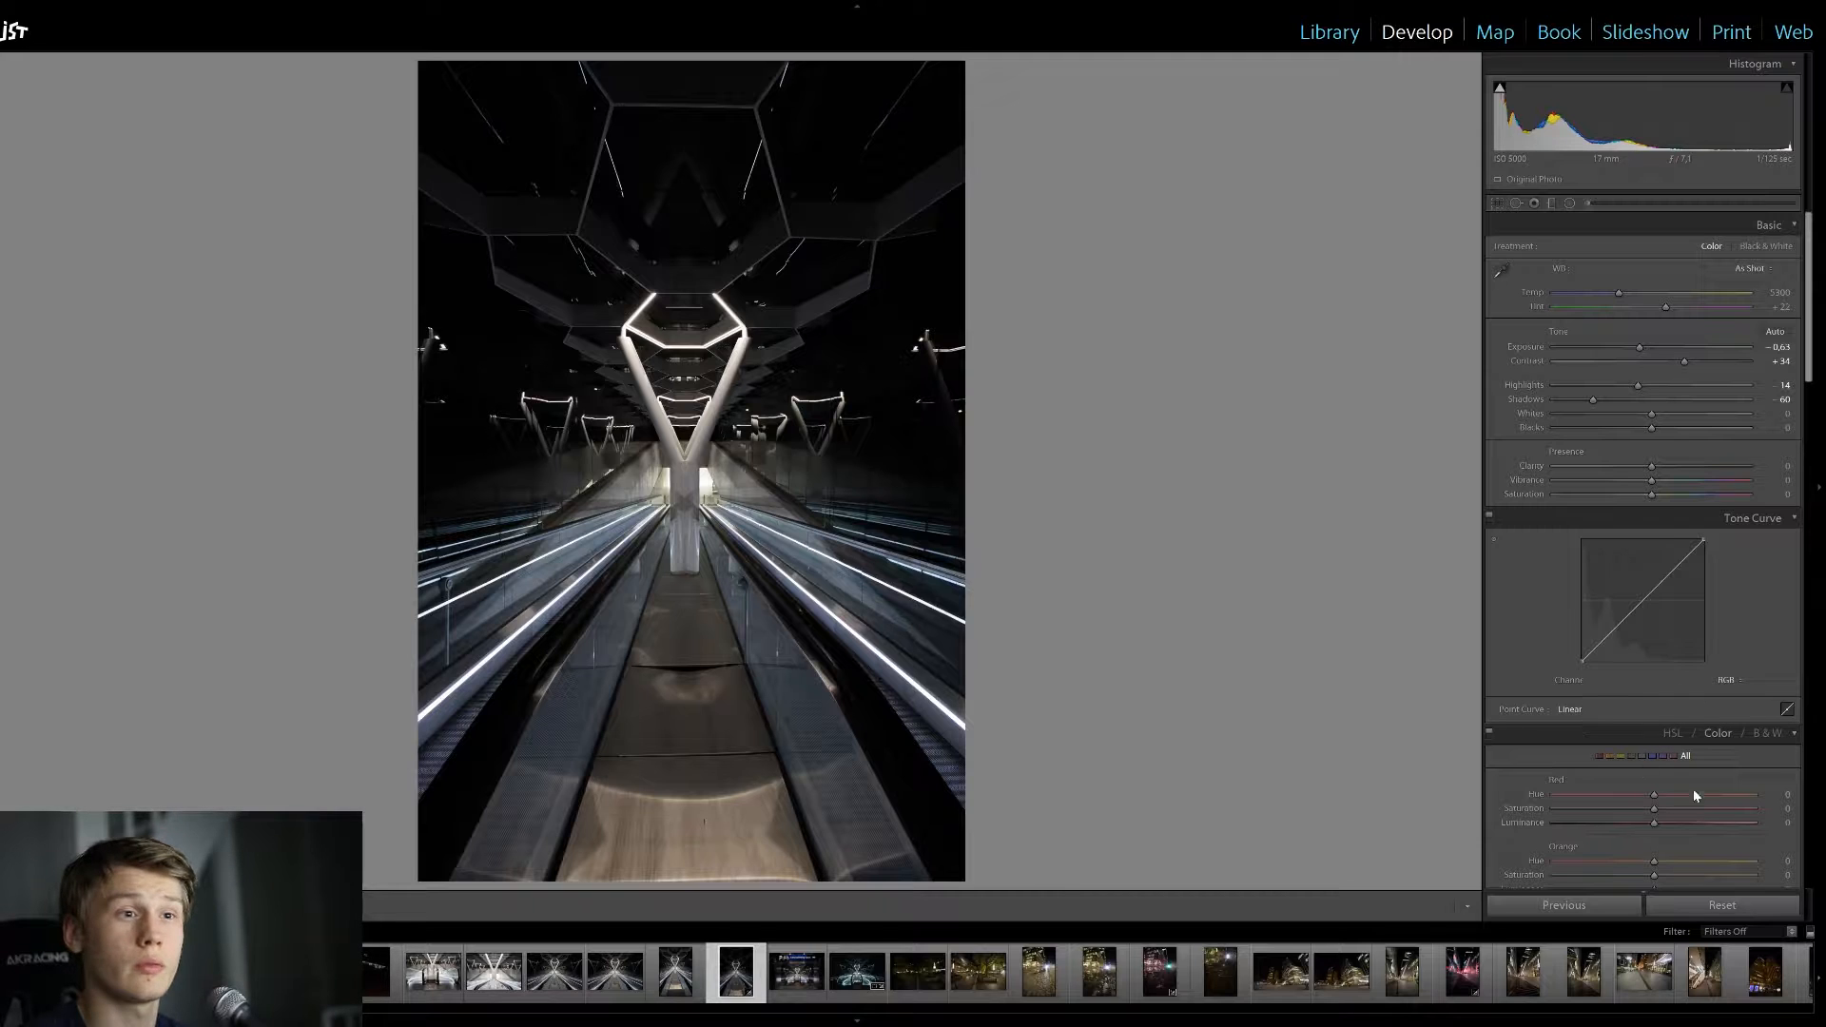
Shape the RGB tone curve into an S with highlight, midtone and shadow points, and lift its black point slightly
left_click(1674, 569)
left_click(1642, 600)
left_click_drag(1610, 630, 1614, 644)
left_click_drag(1674, 568, 1674, 569)
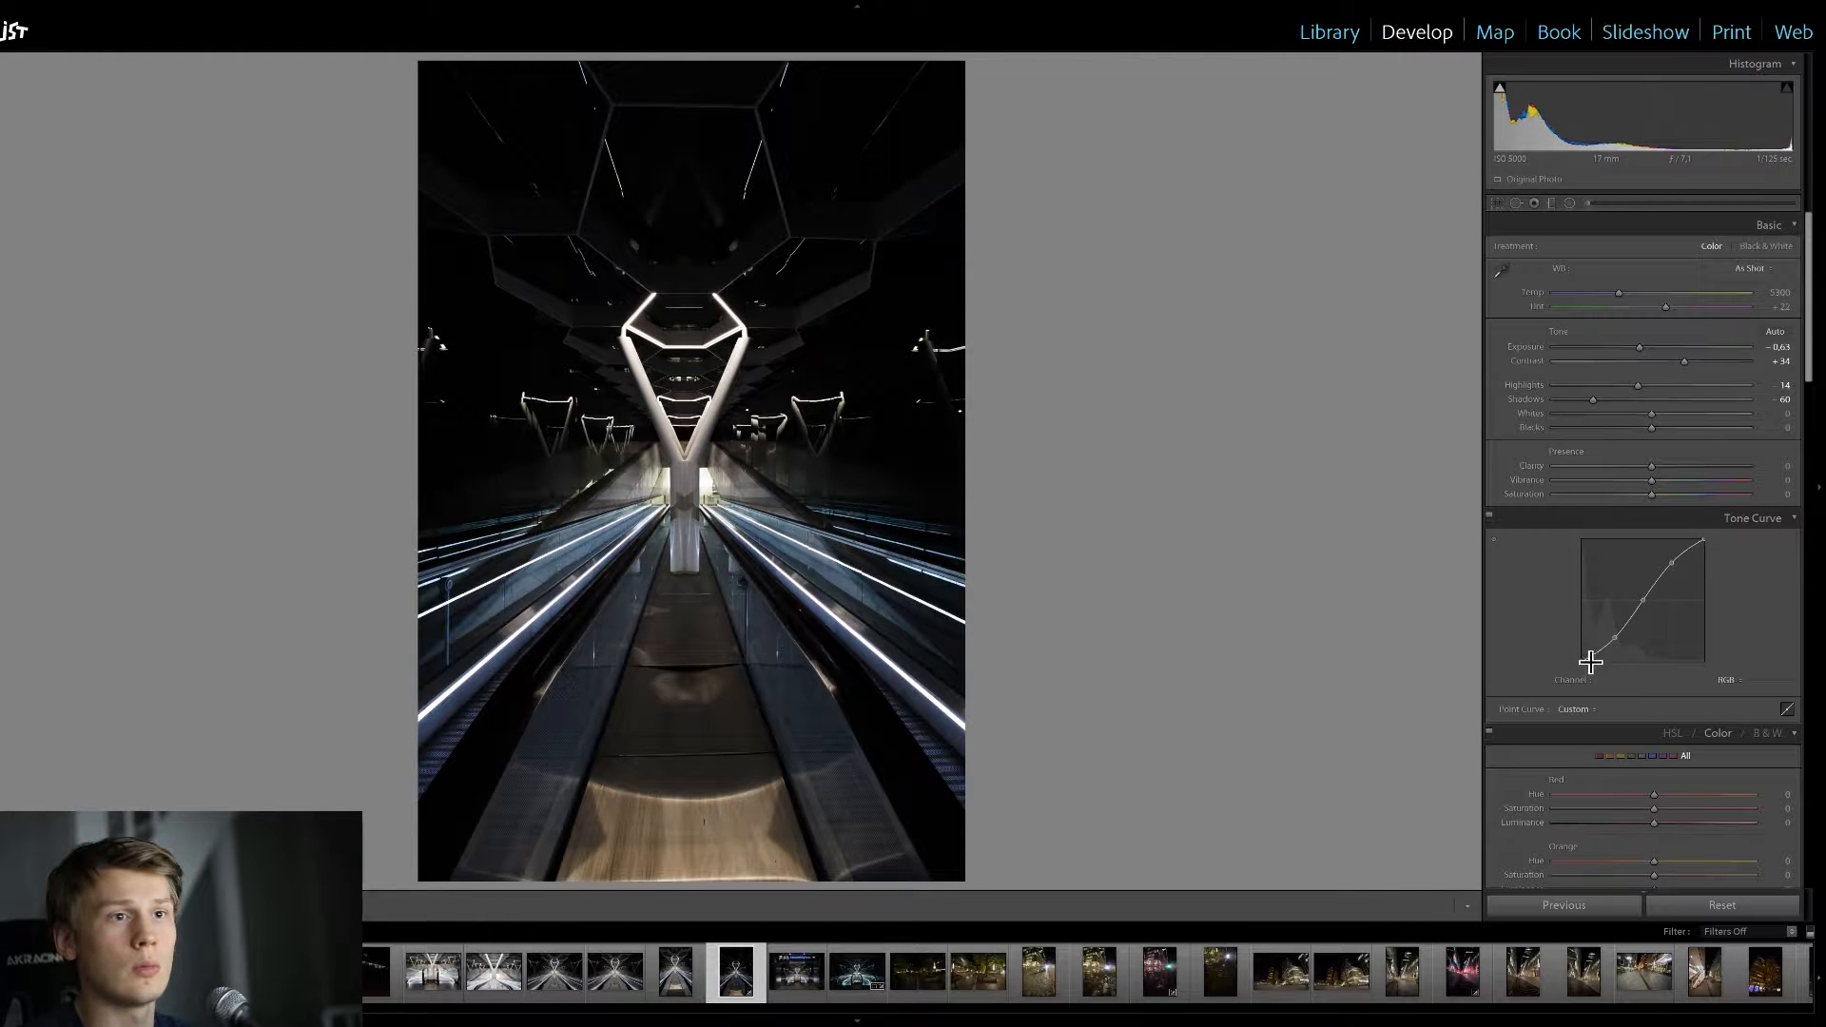
left_click_drag(1583, 664, 1576, 660)
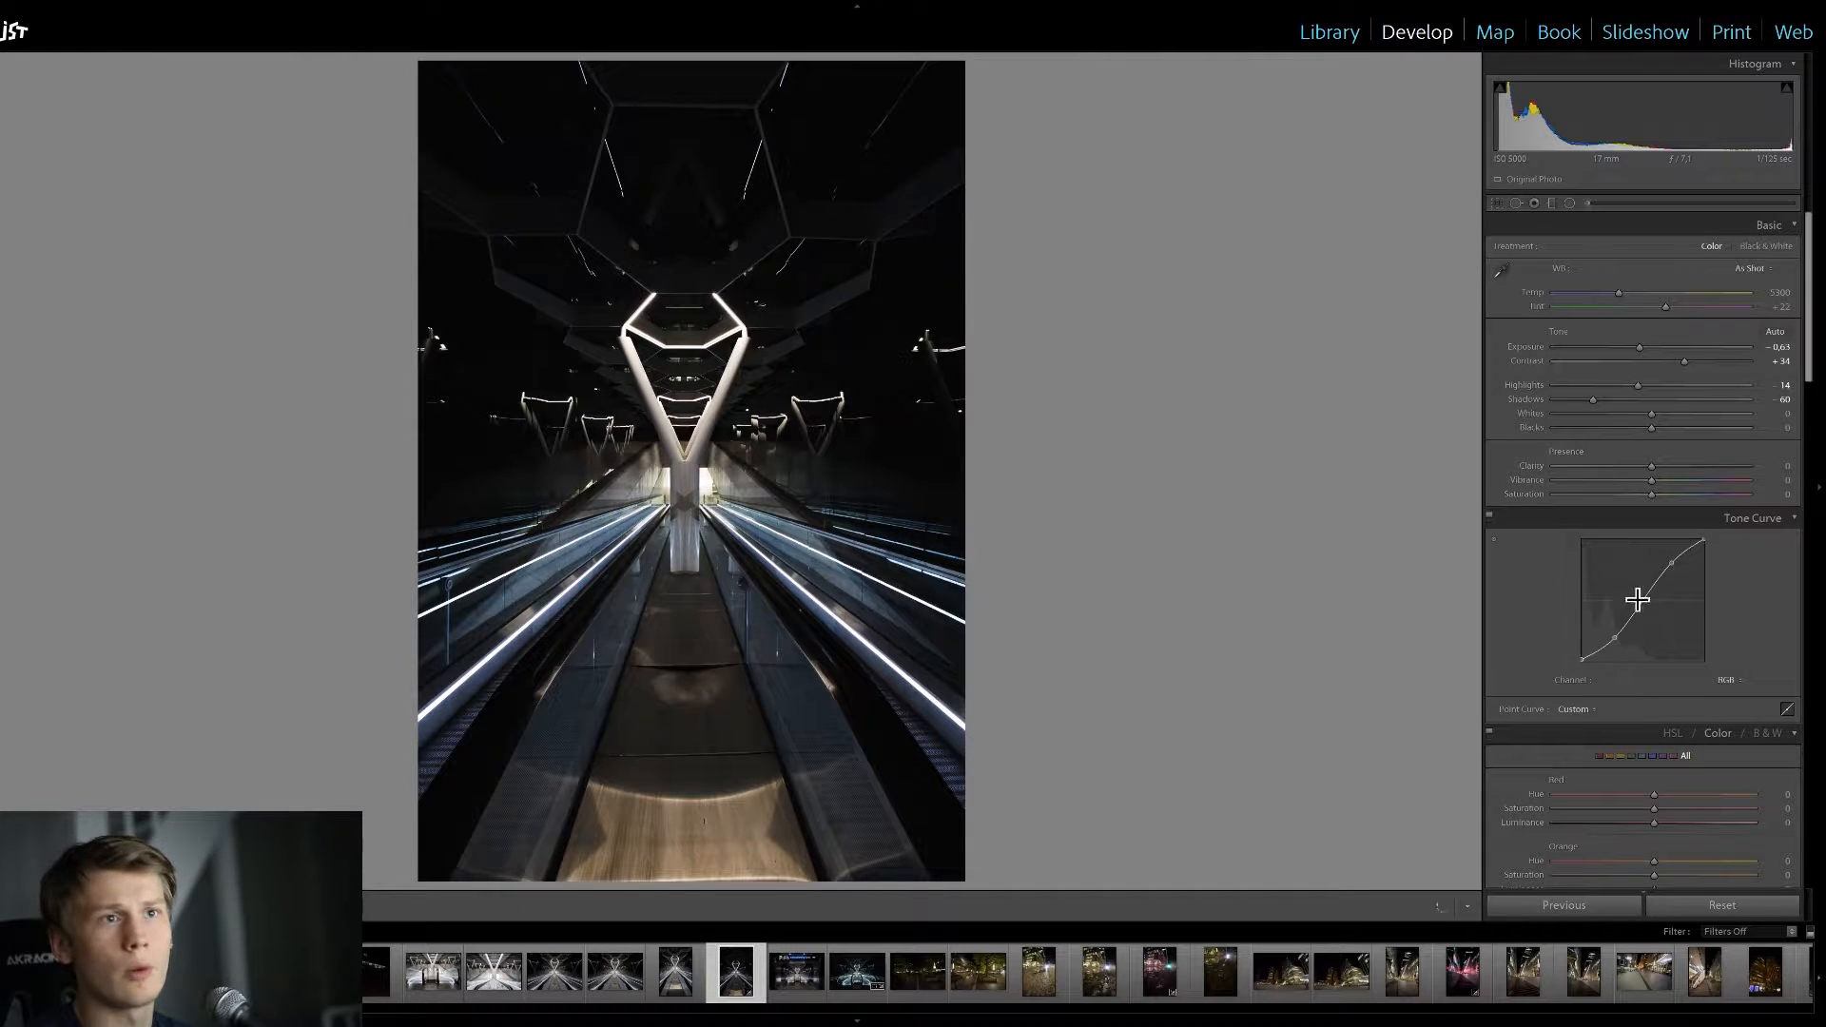
Set the Blacks to +54, checking the photo with the tone curve switched off and on
left_click_drag(1656, 427, 1712, 452)
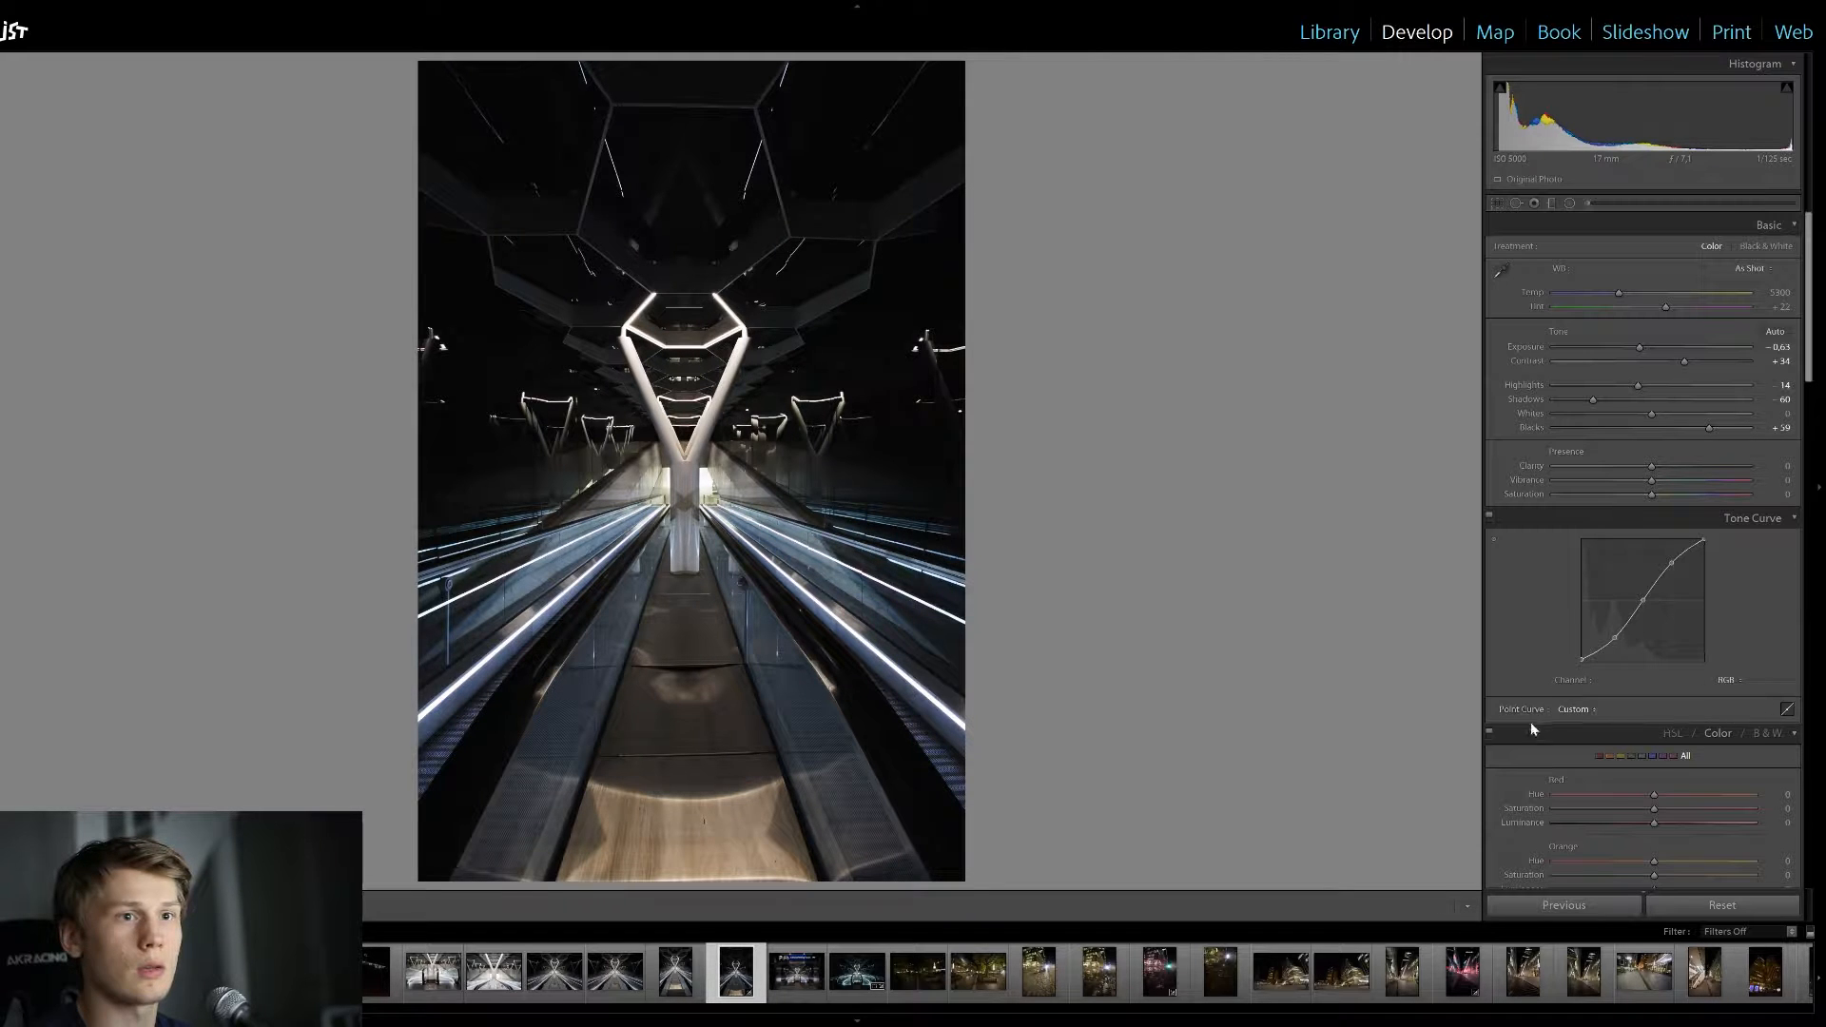
left_click(1489, 515)
left_click(1489, 515)
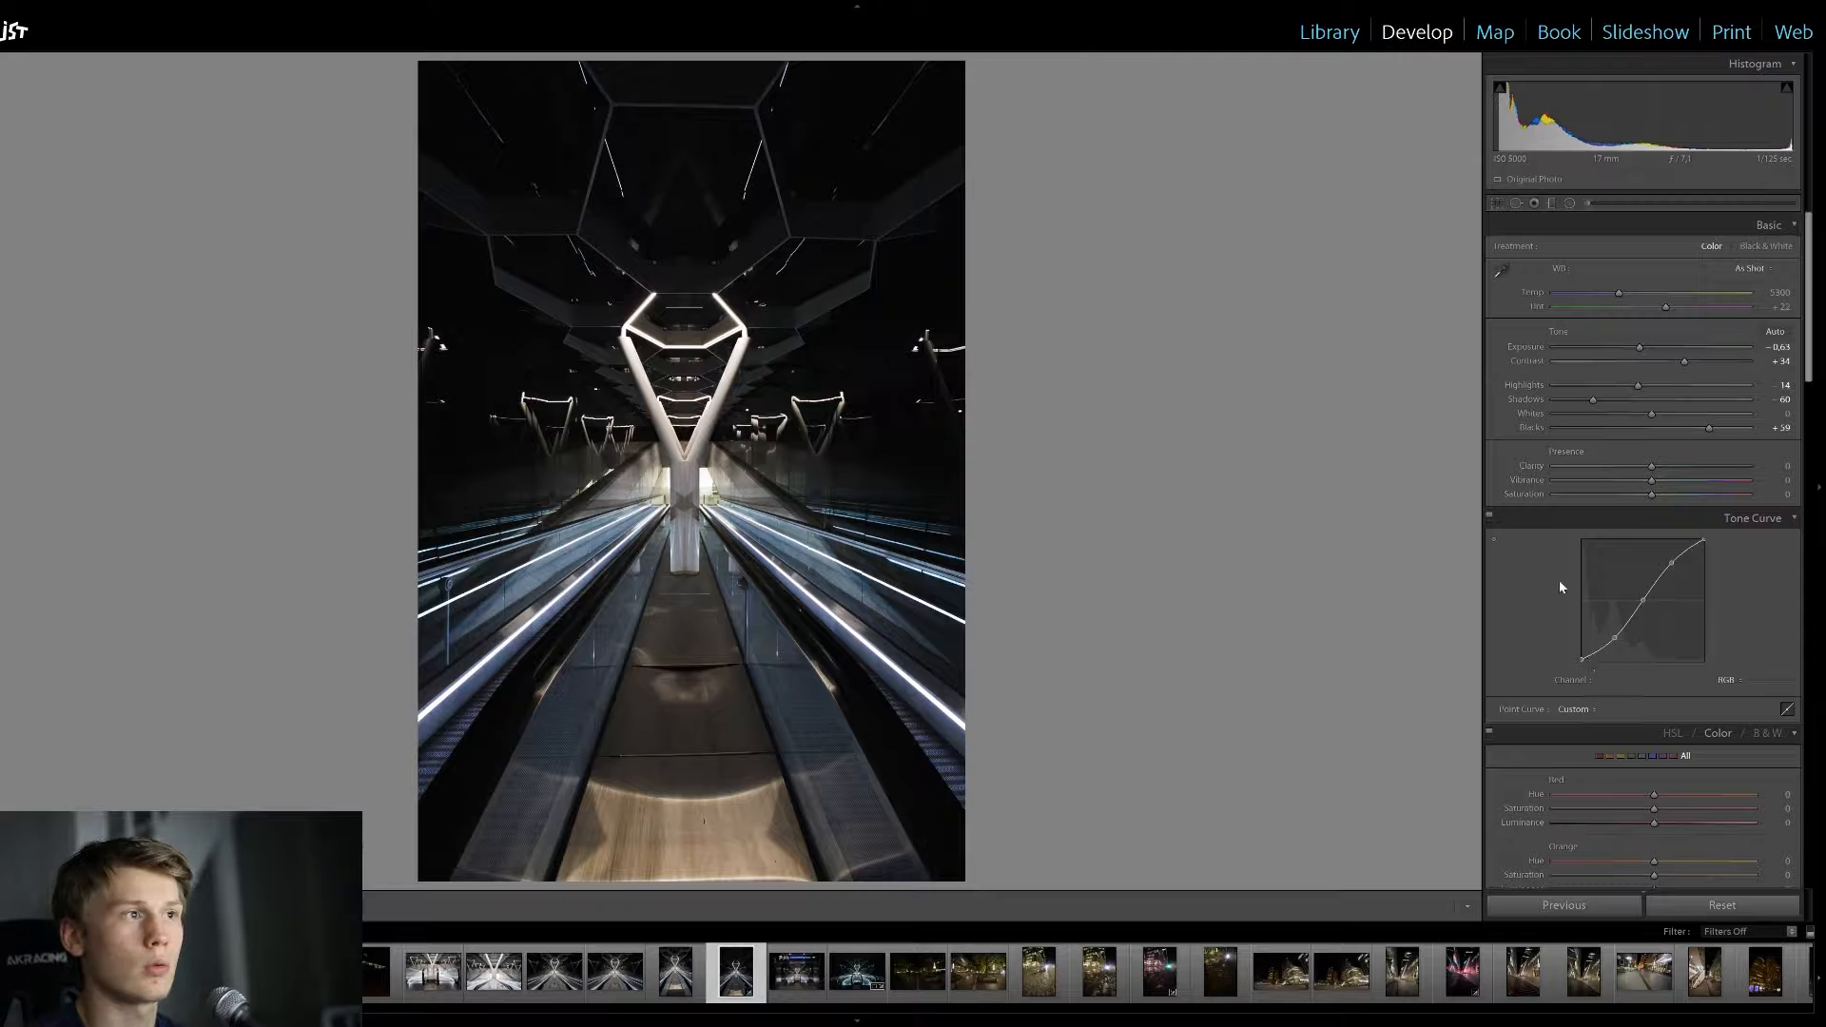
left_click(1489, 518)
left_click(1489, 519)
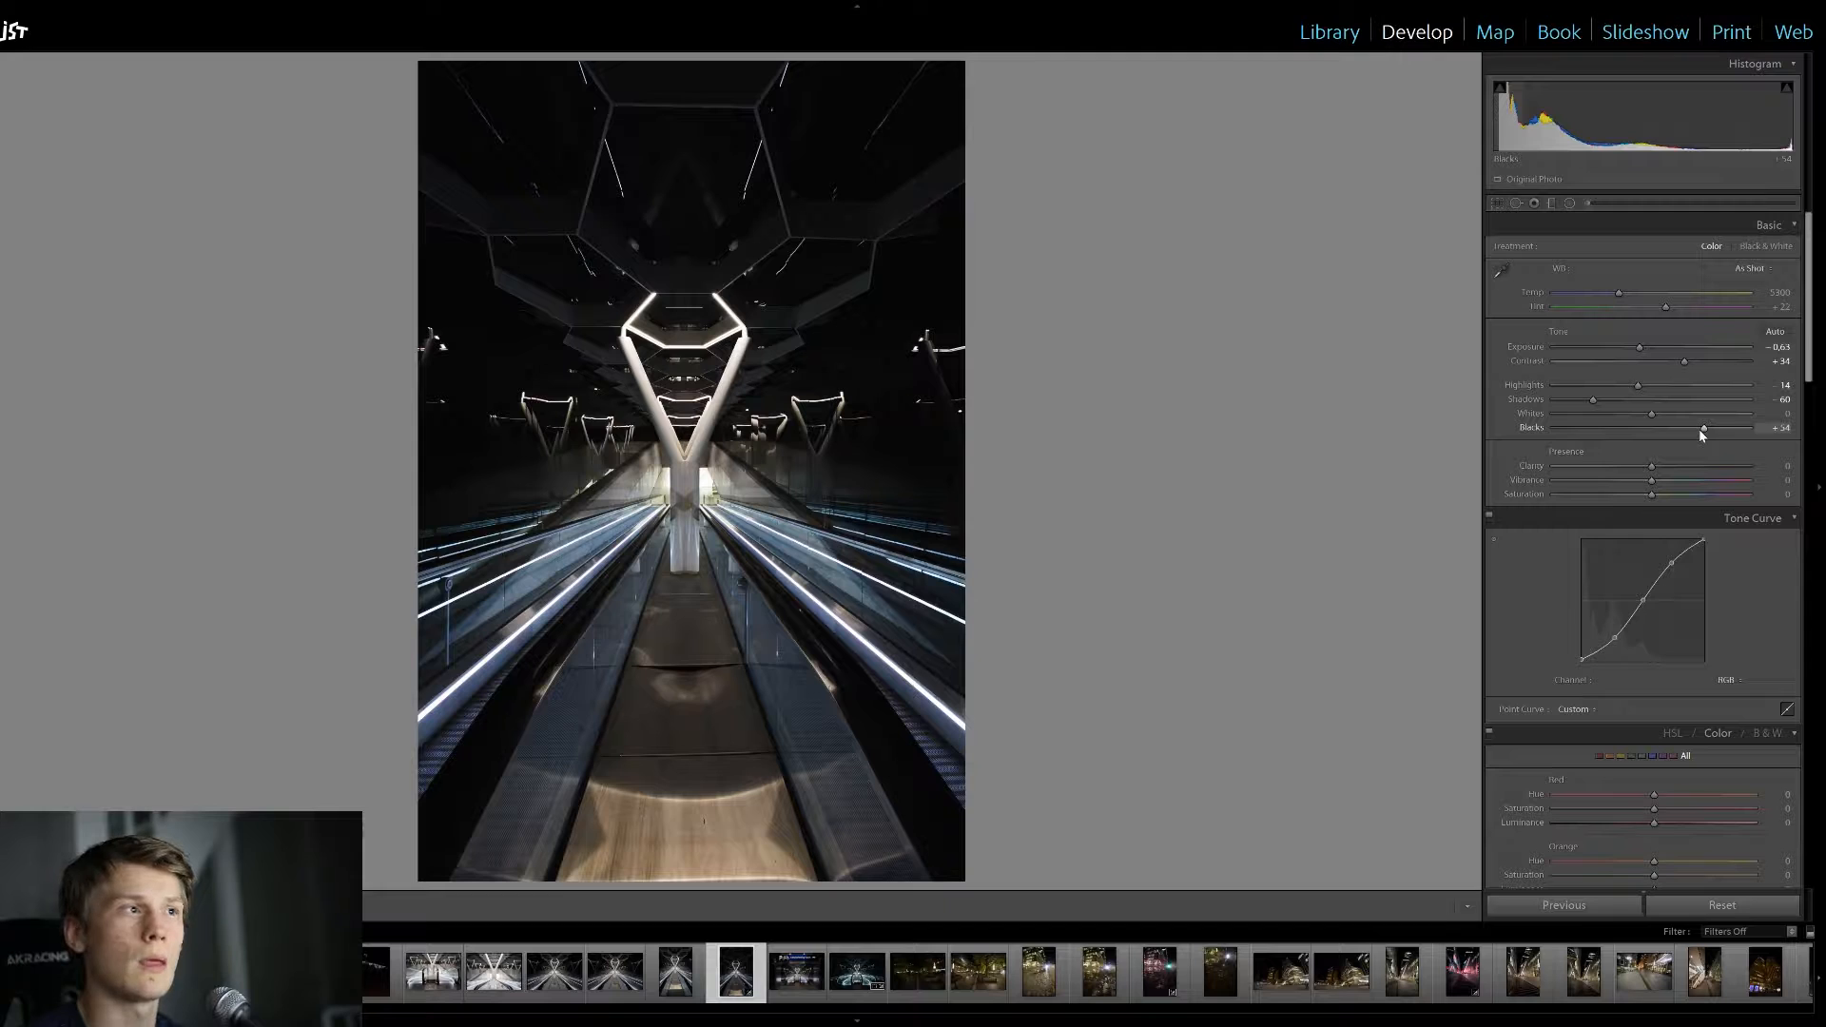
mouse_move(1698, 430)
left_mouse_down()
mouse_move(1594, 426)
mouse_move(1698, 428)
left_mouse_up()
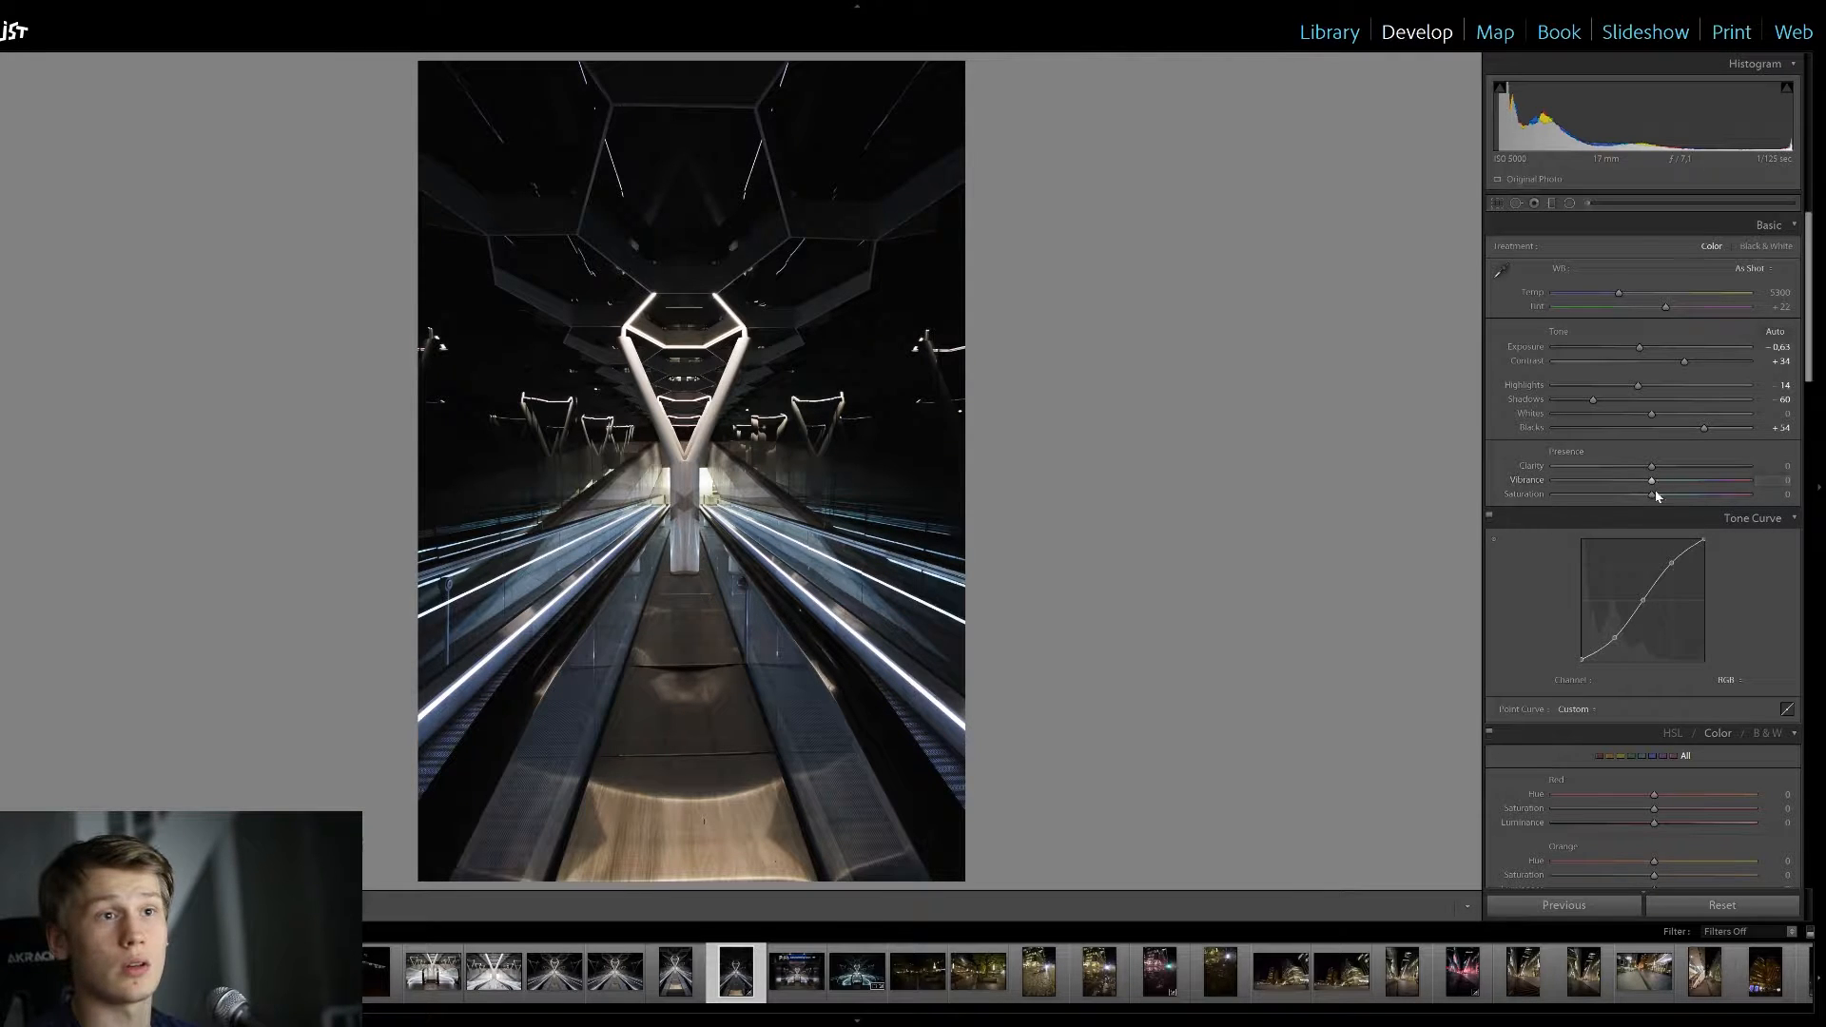
Raise the photo's Saturation to +27 and its Clarity to +42
left_click_drag(1652, 496, 1686, 498)
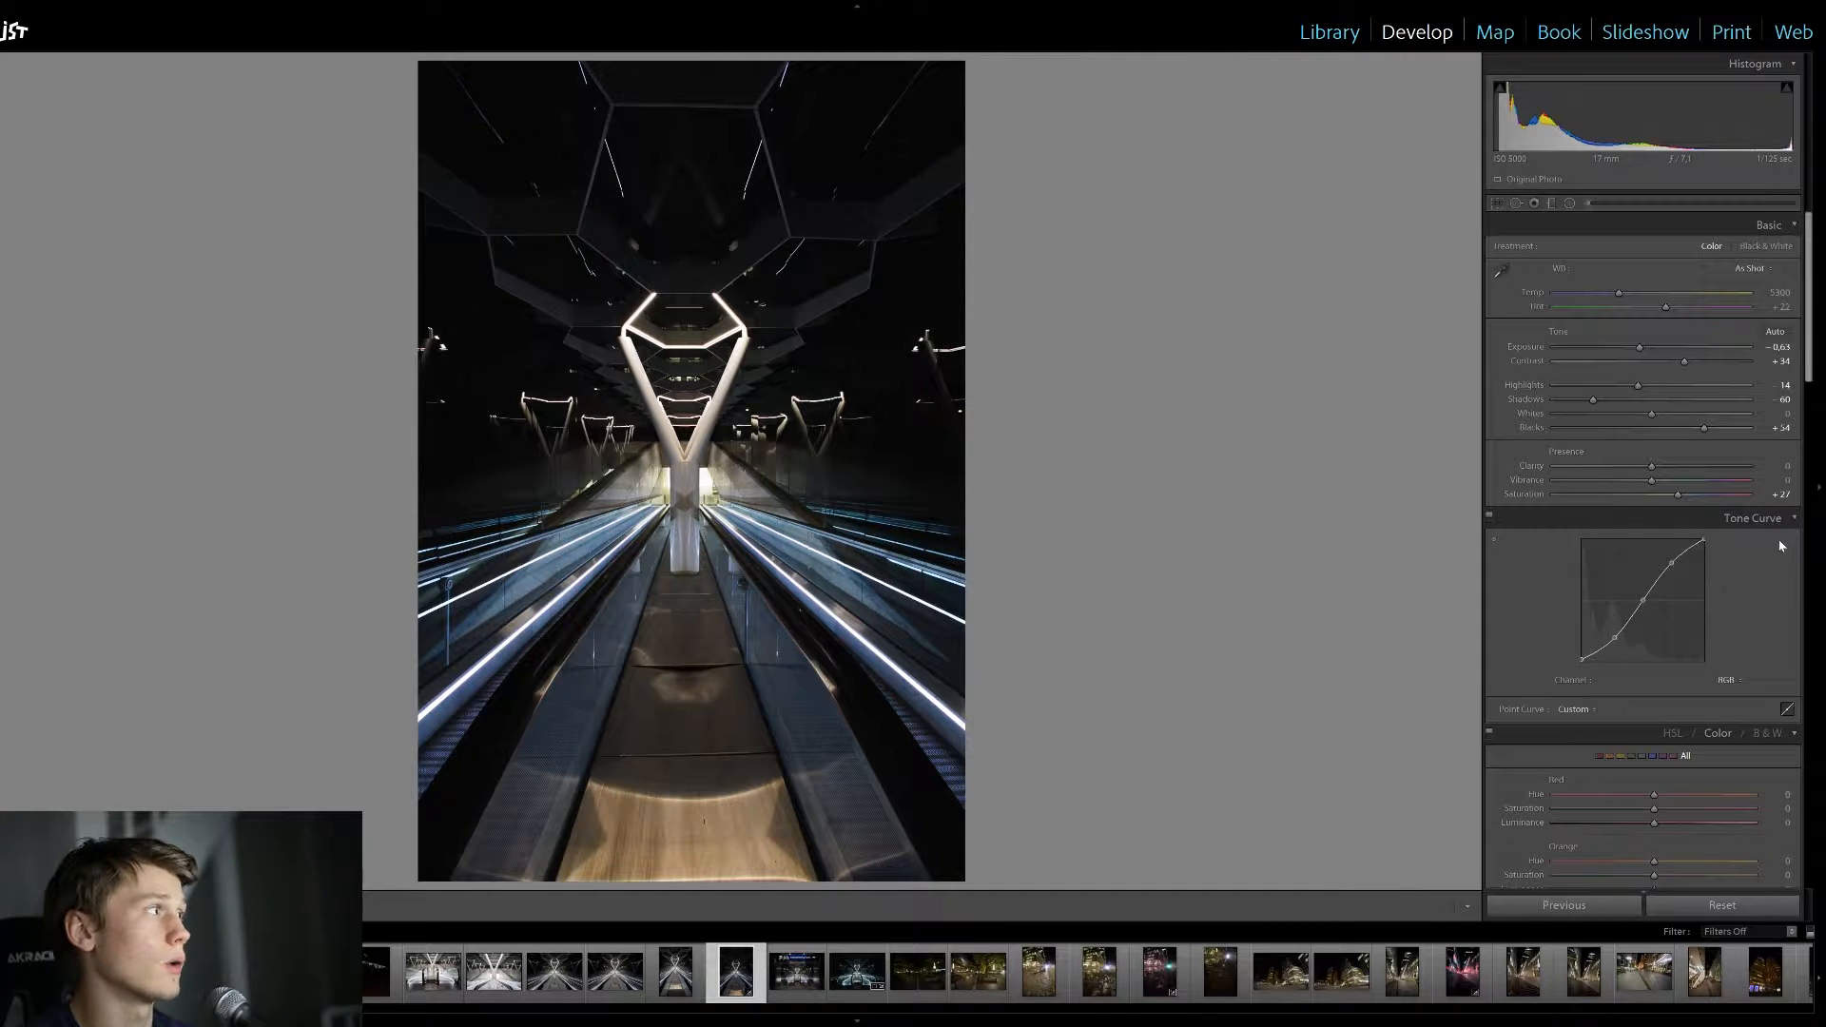
left_click_drag(1652, 466, 1692, 469)
Inspect the detail around the central column, reset Clarity for comparison, and set it to +44
left_click(819, 465)
left_click_drag(525, 533, 648, 564)
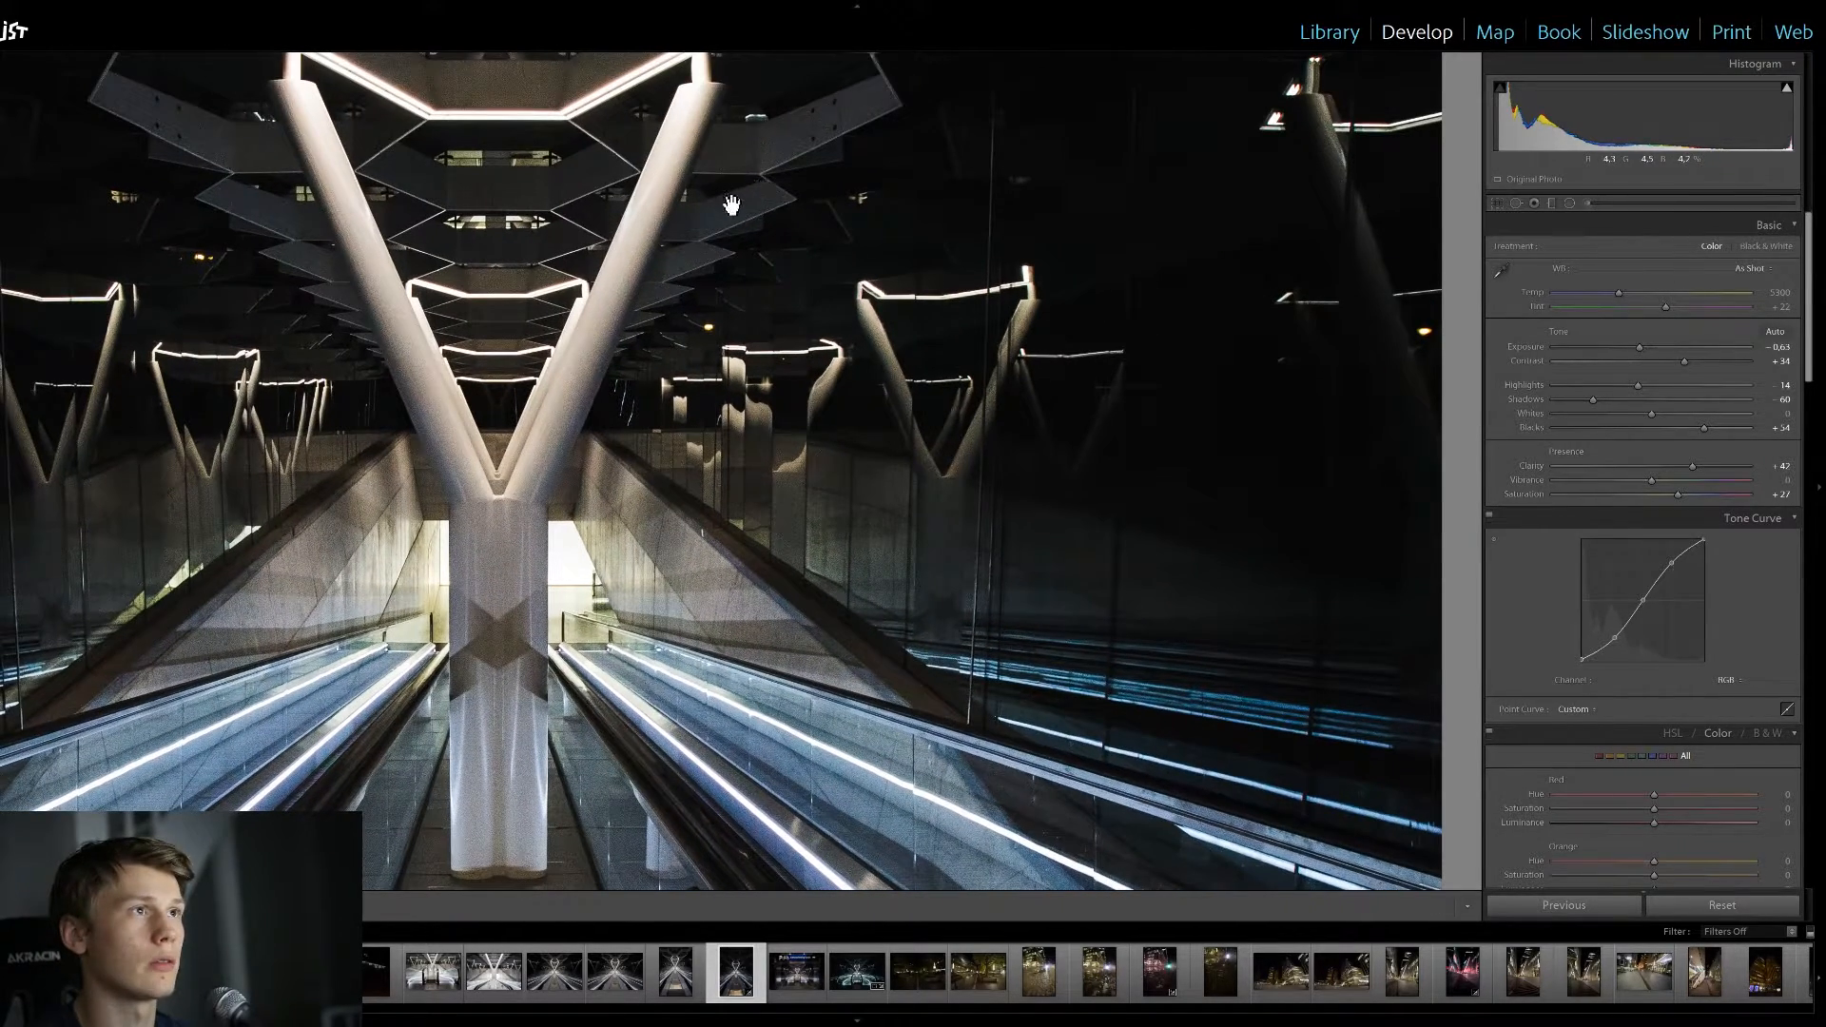
left_click_drag(490, 182, 724, 384)
scroll(740, 507, "down", 3)
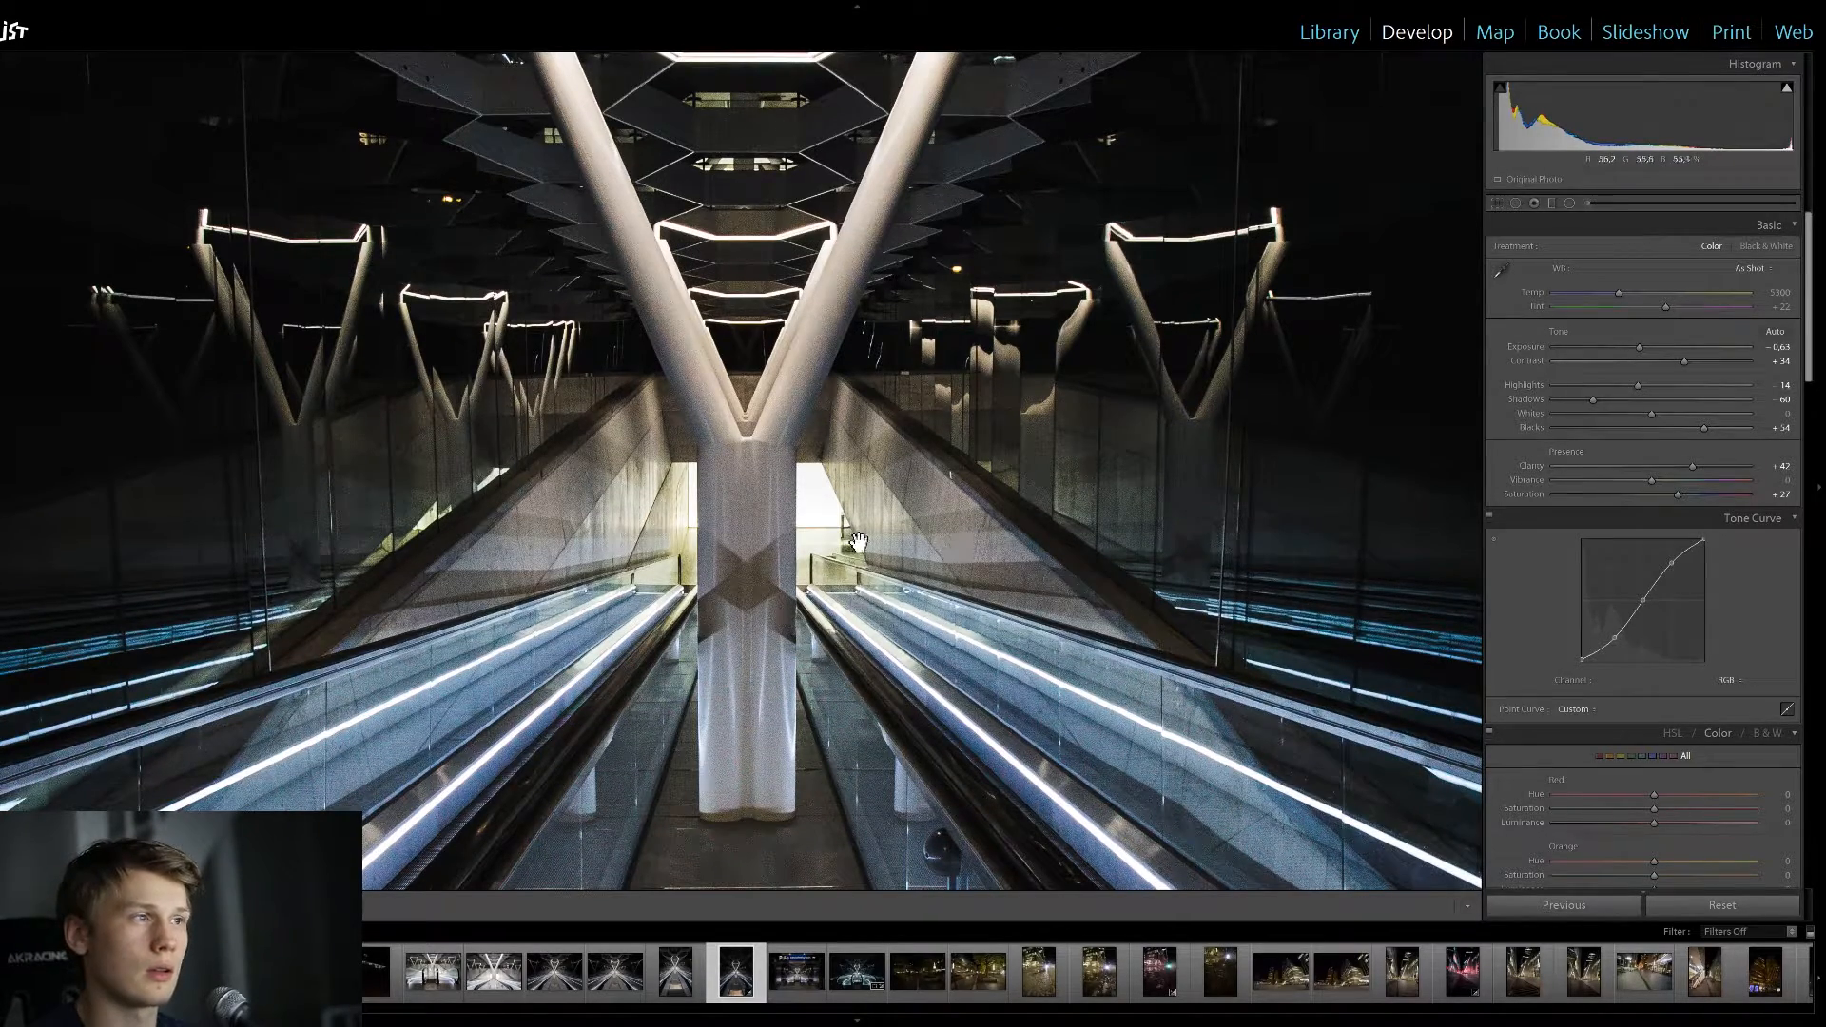
scroll(908, 637, "down", 2)
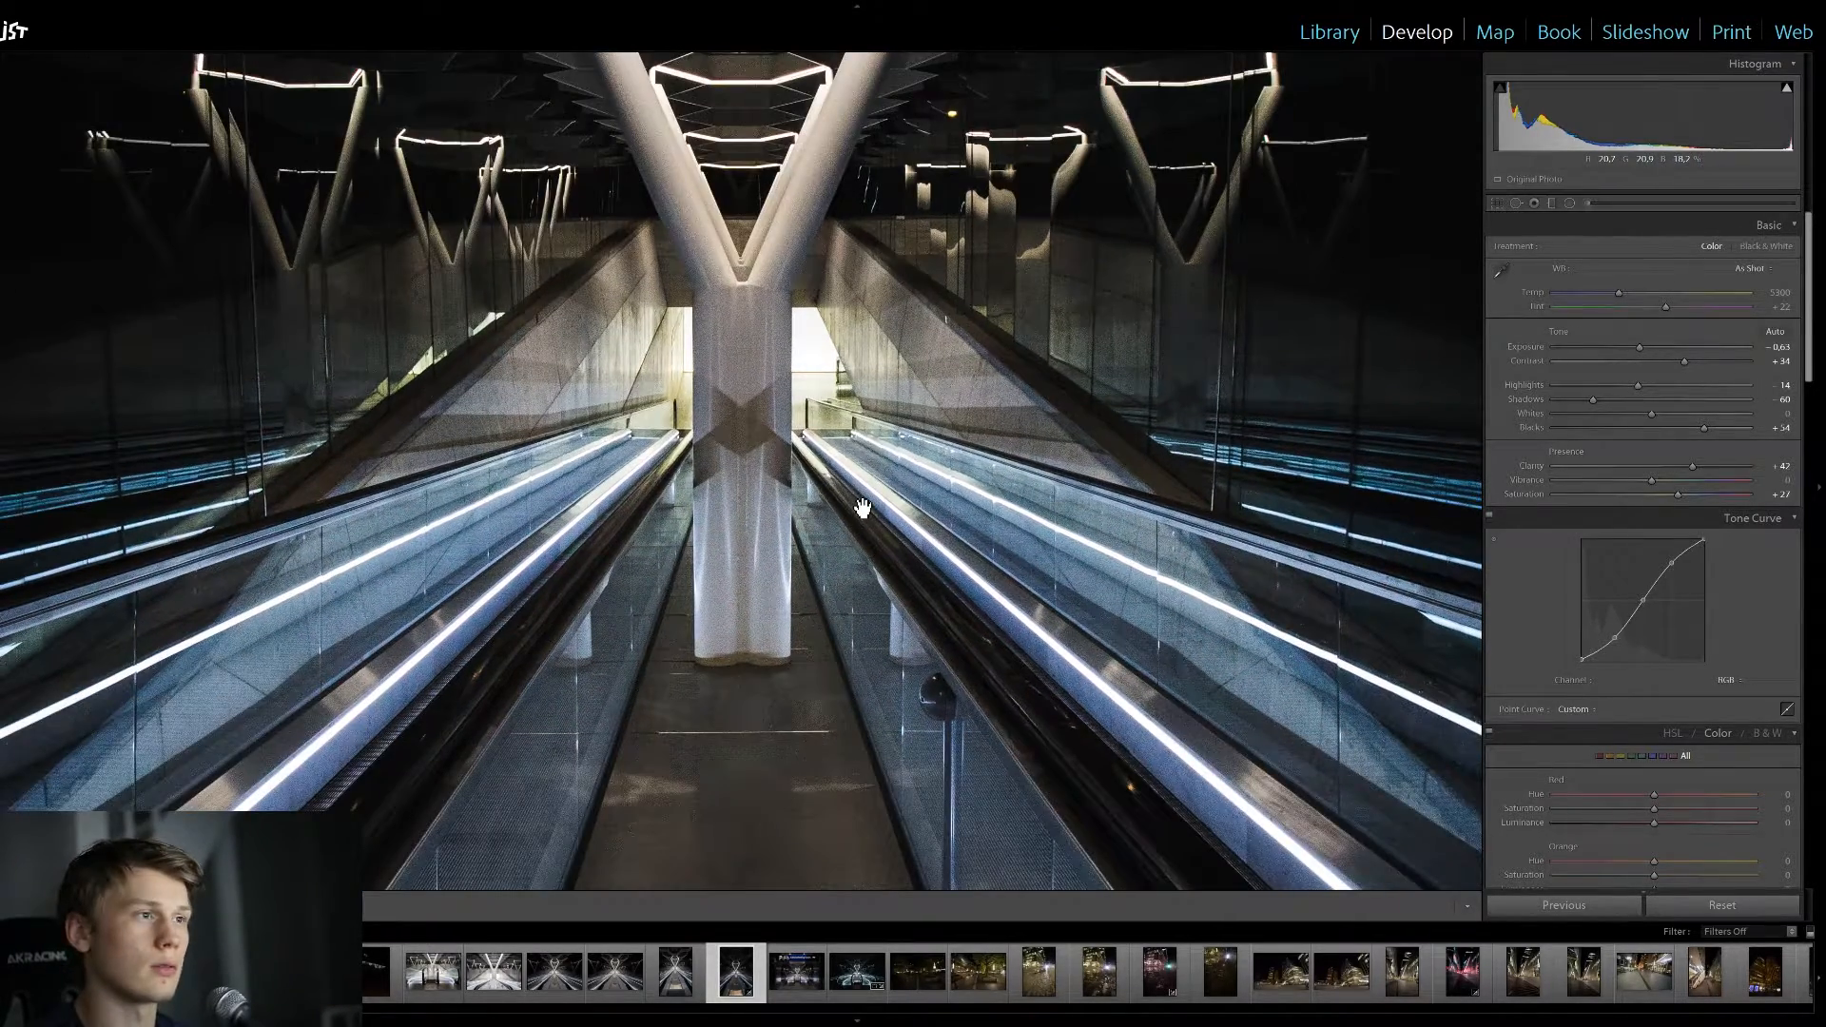
left_click(697, 613)
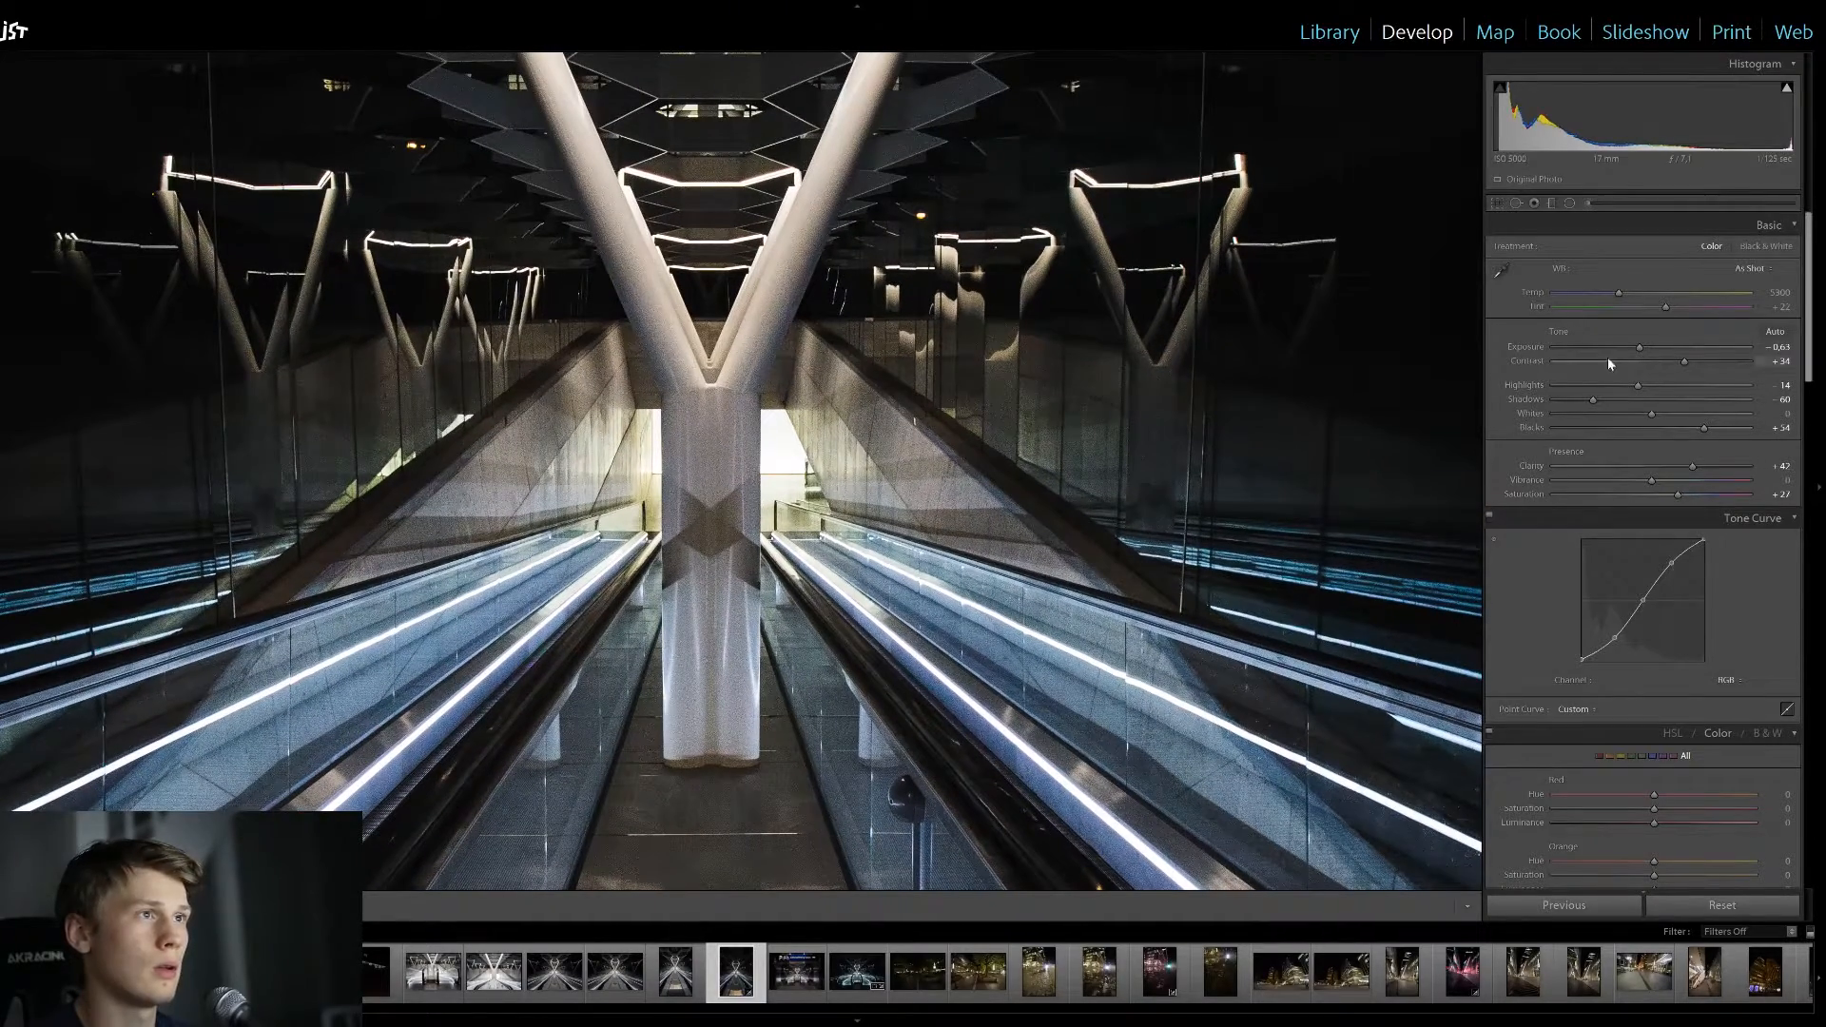
double_click(1691, 466)
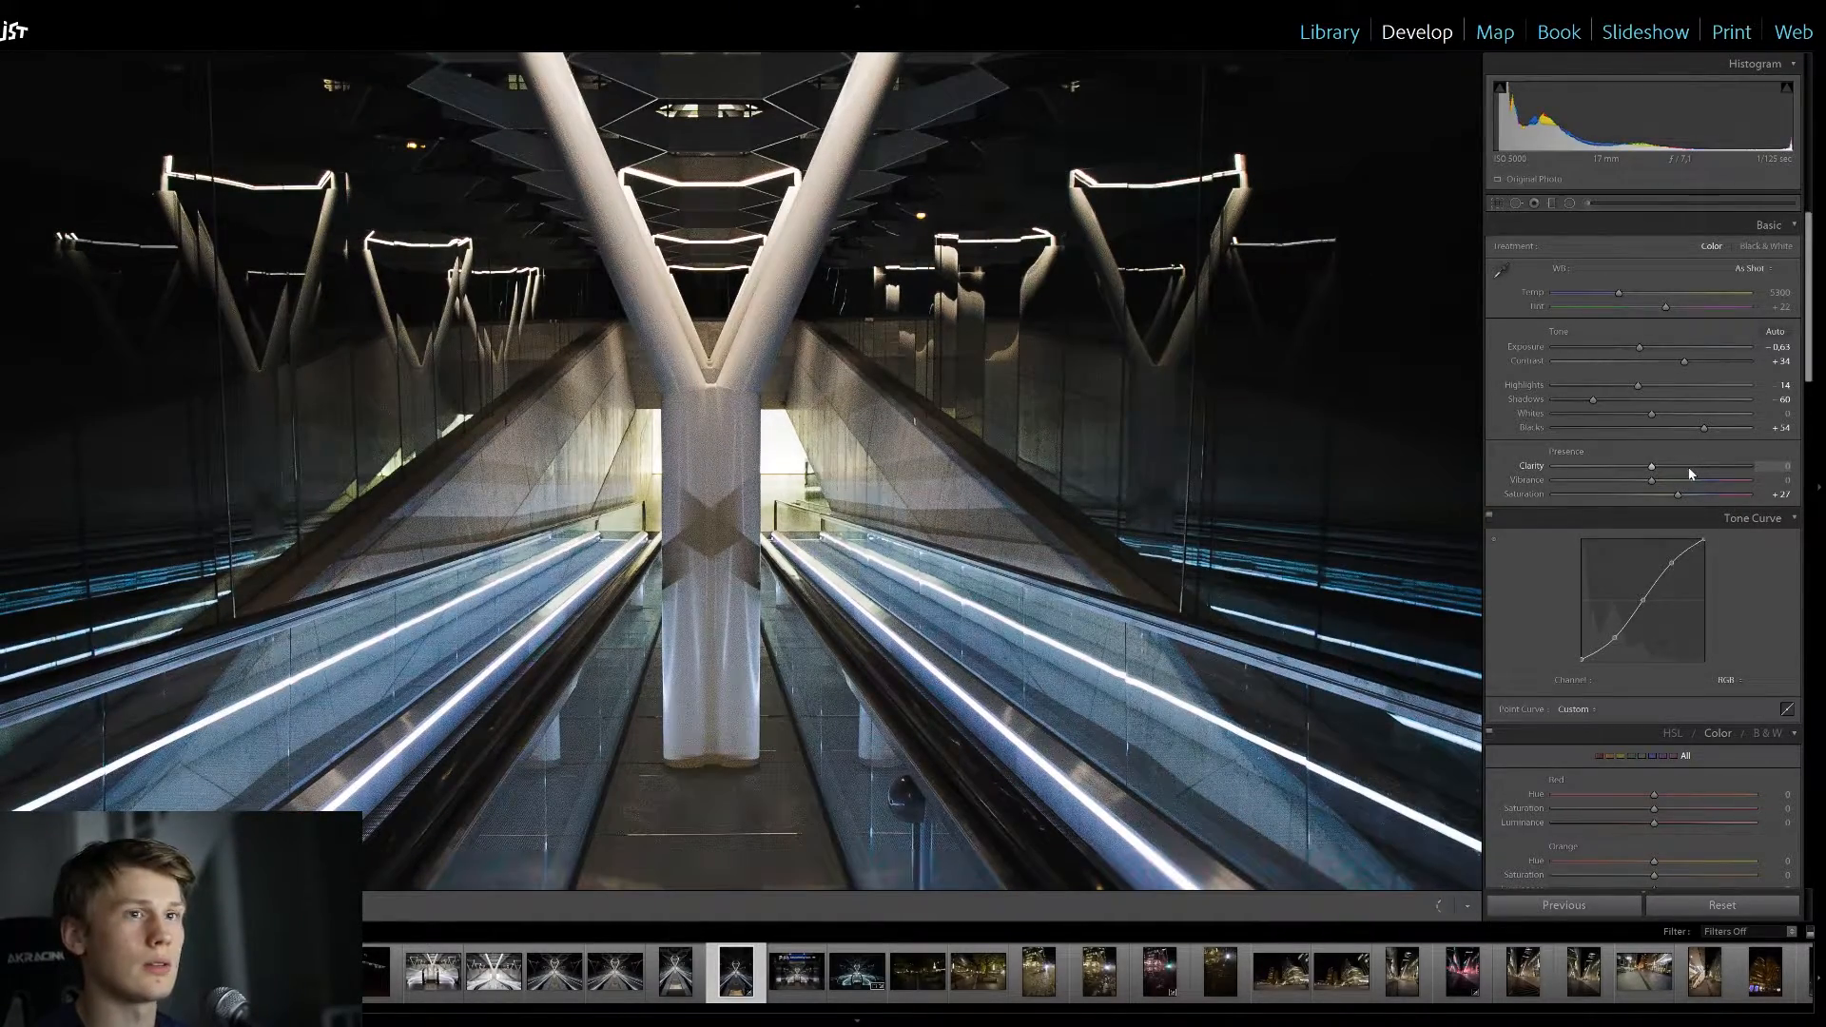
left_click(1692, 466)
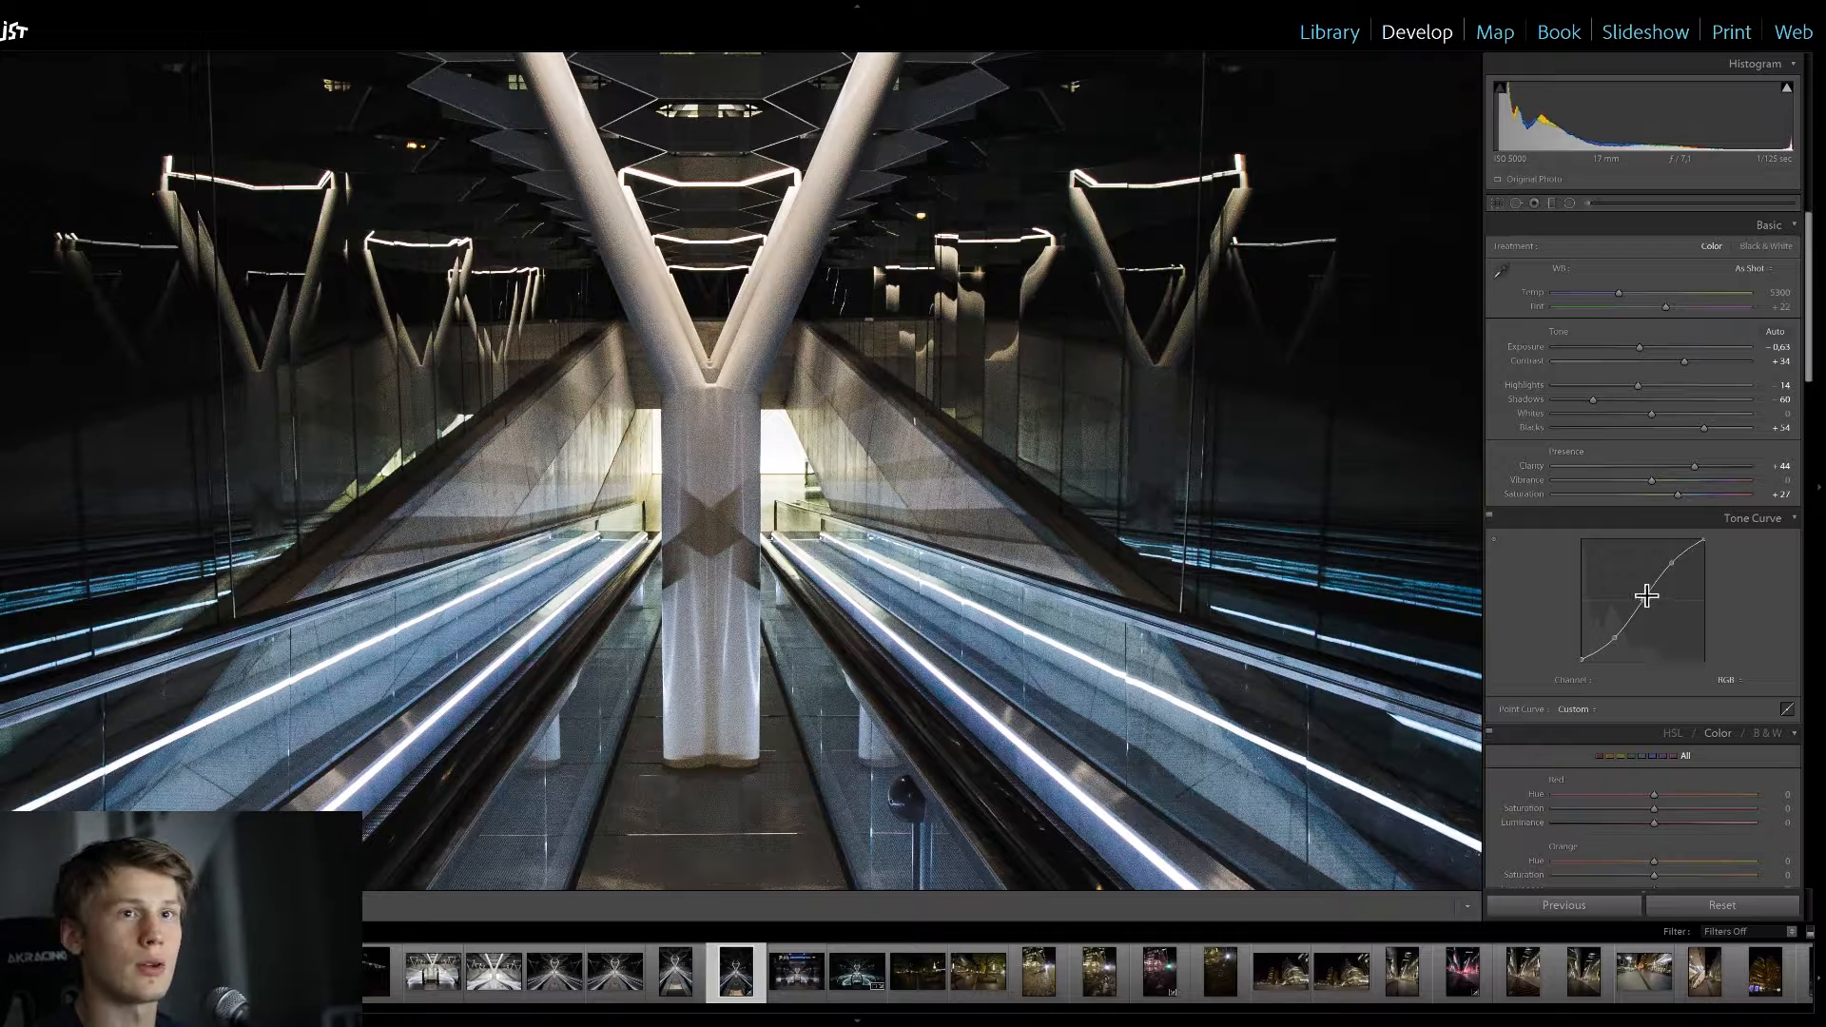
left_click(1033, 515)
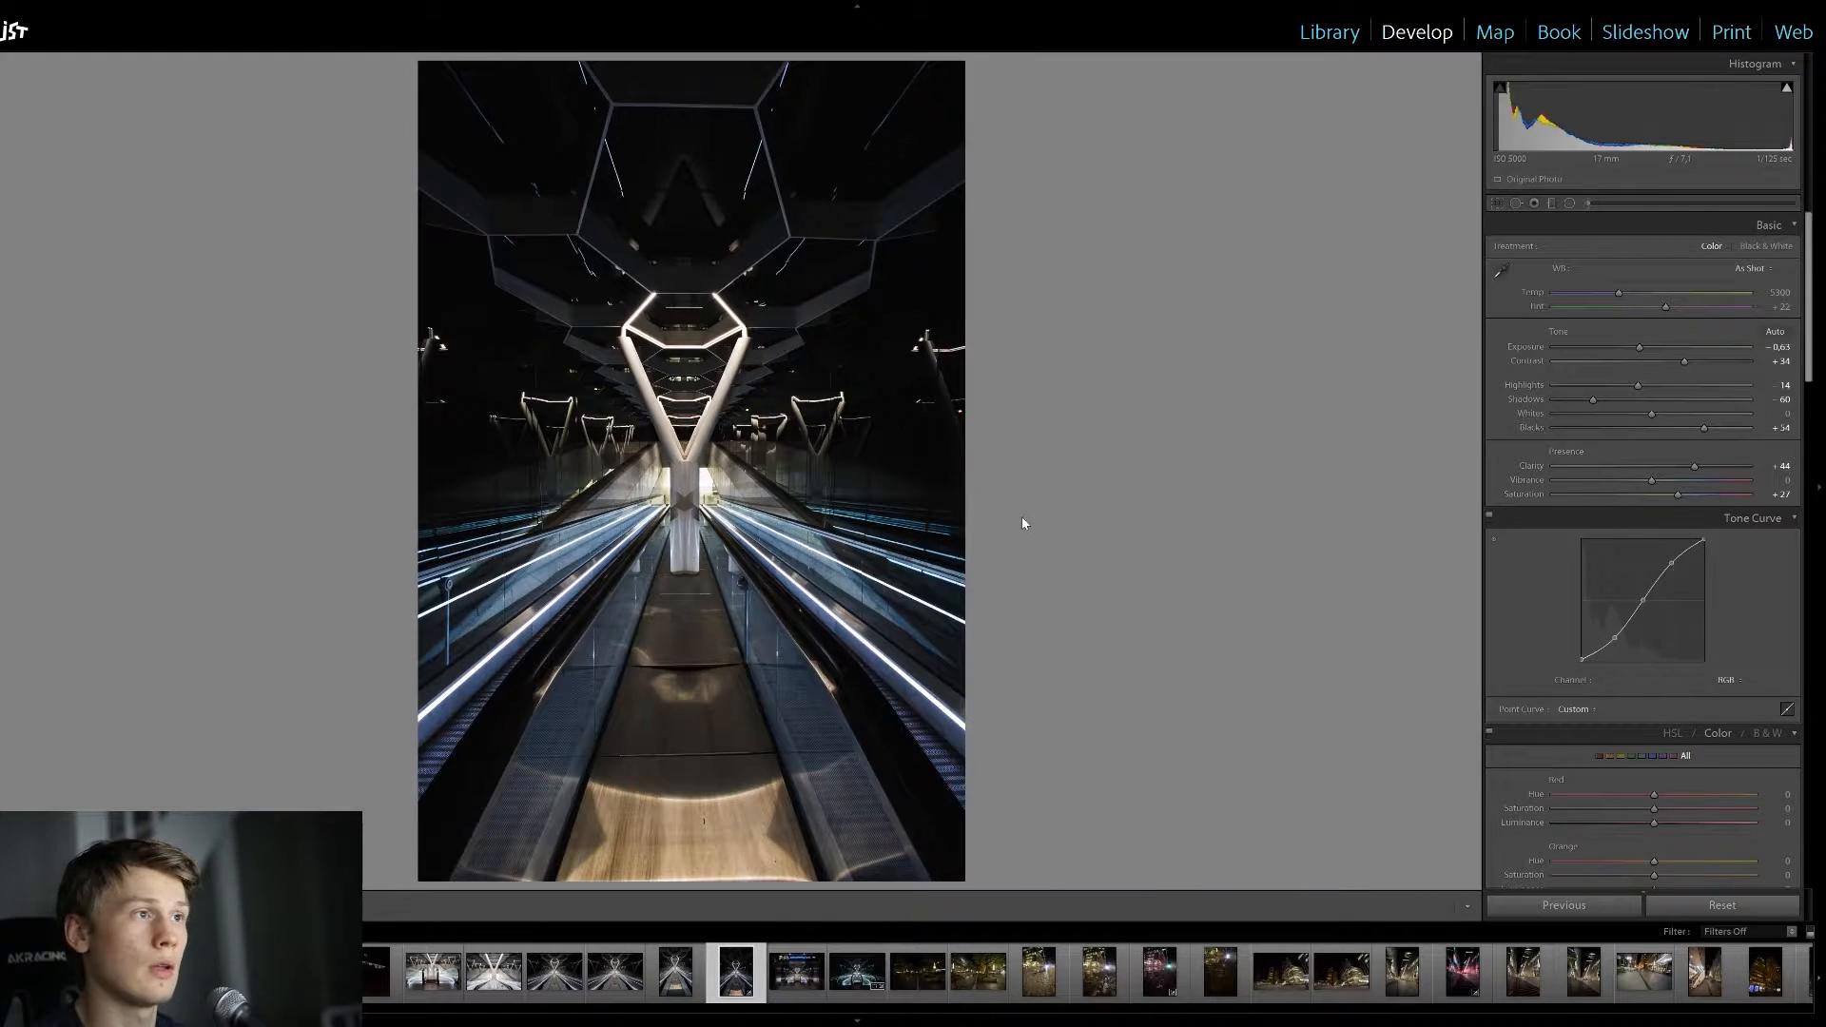
Try the Red saturation at +100 in the colour adjustments and reset it to default
scroll(1783, 595, "down", 4)
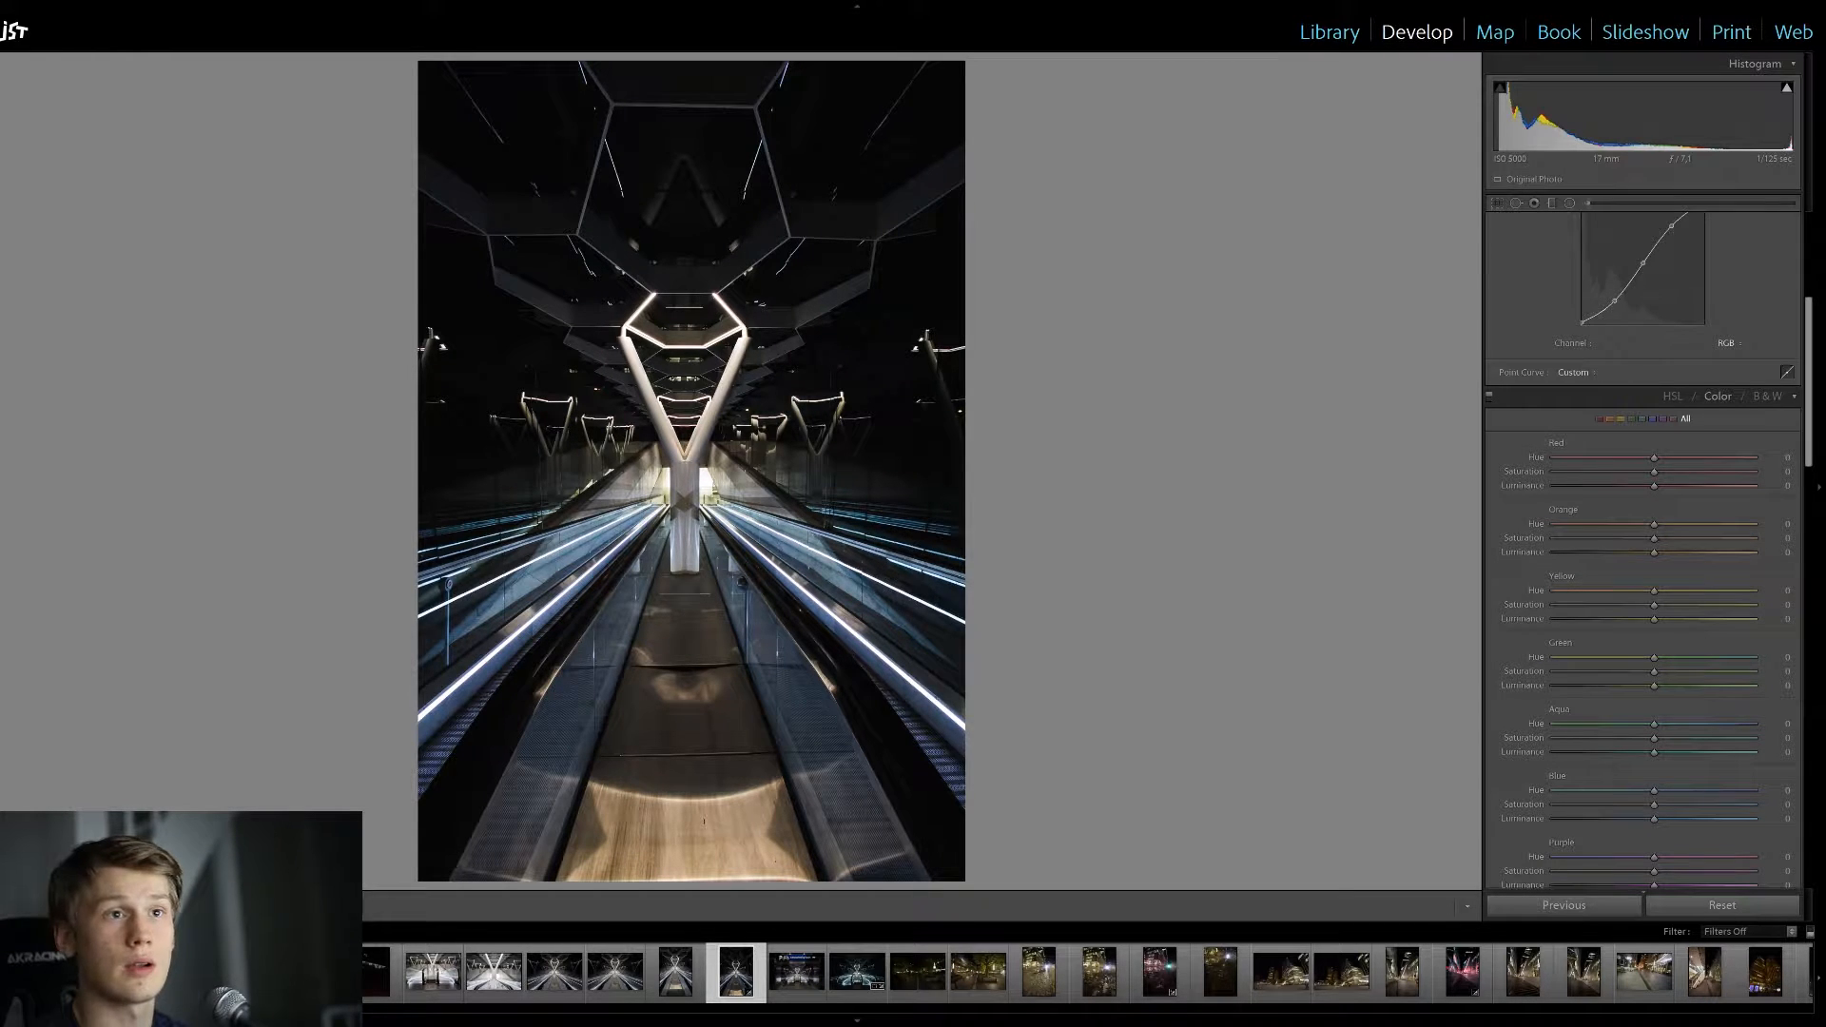
left_click_drag(1653, 472, 1810, 507)
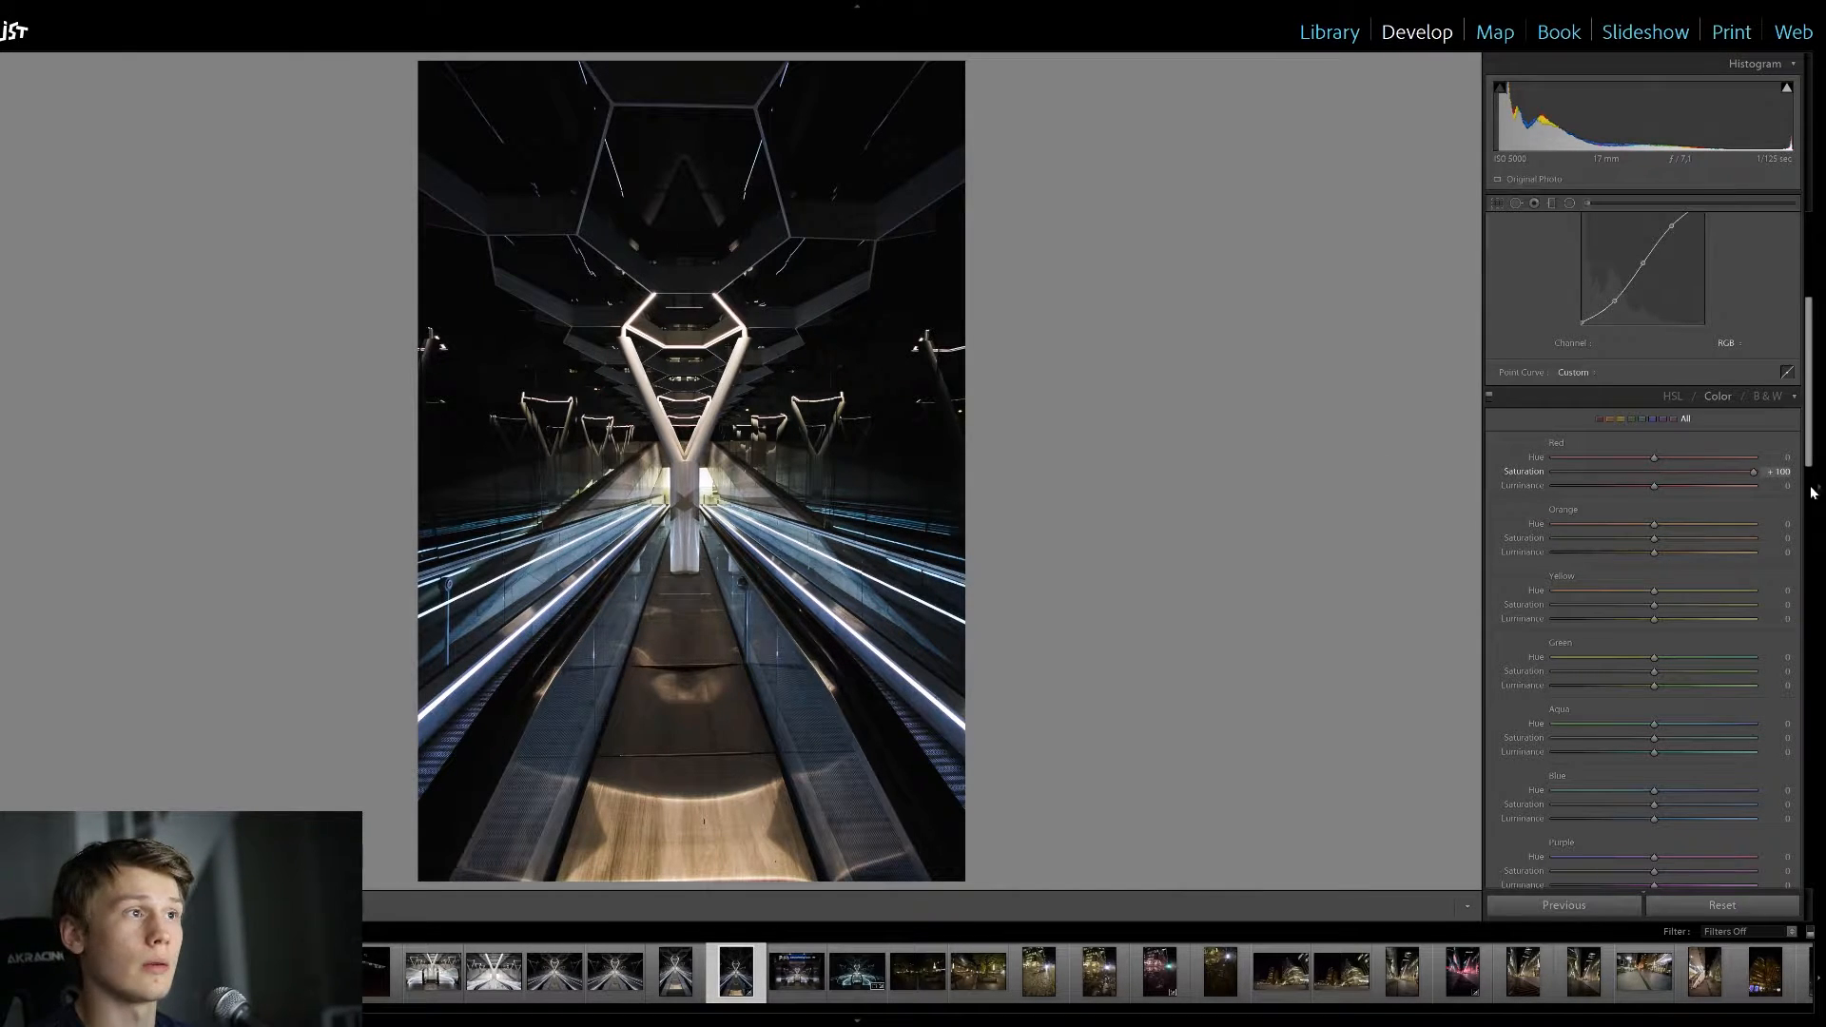
double_click(1708, 472)
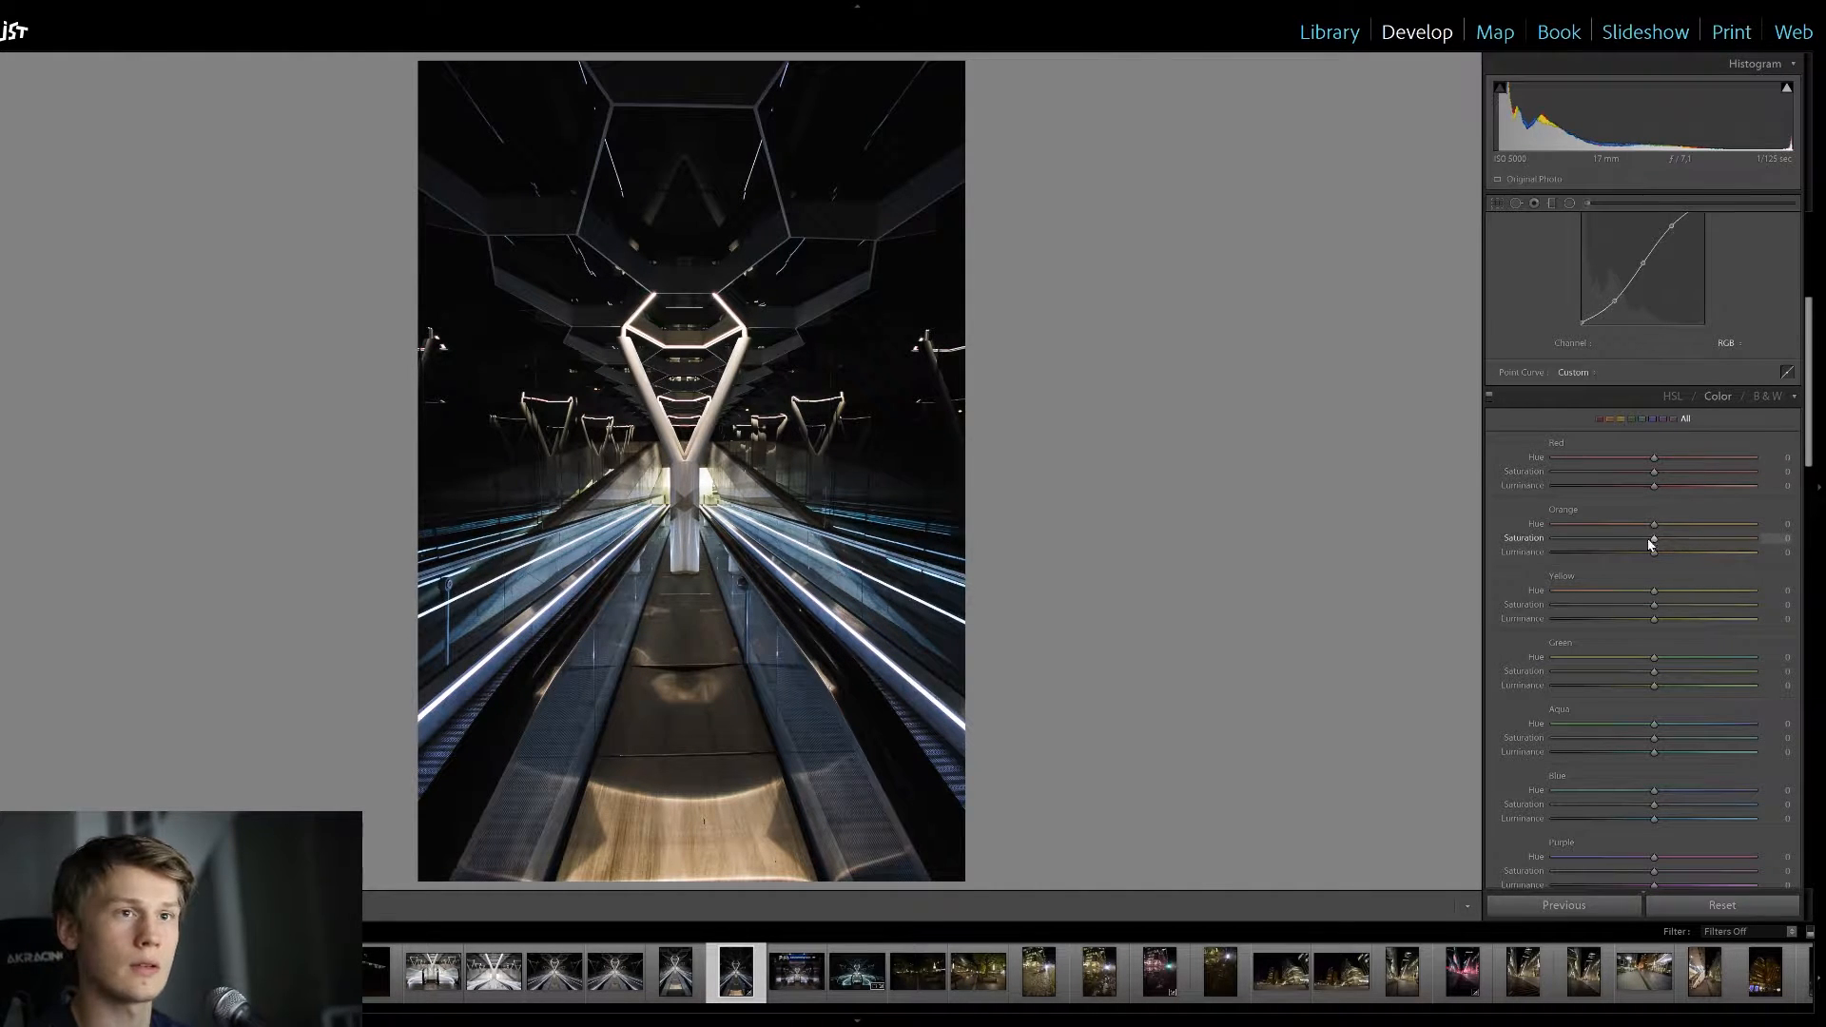
Test both extremes of the Orange saturation and settle on -48 to mute the warm floor tones
left_click_drag(1653, 538, 1331, 514)
left_click_drag(1753, 538, 1150, 505)
left_click_drag(1730, 507, 1821, 508)
left_click_drag(1648, 492, 1622, 505)
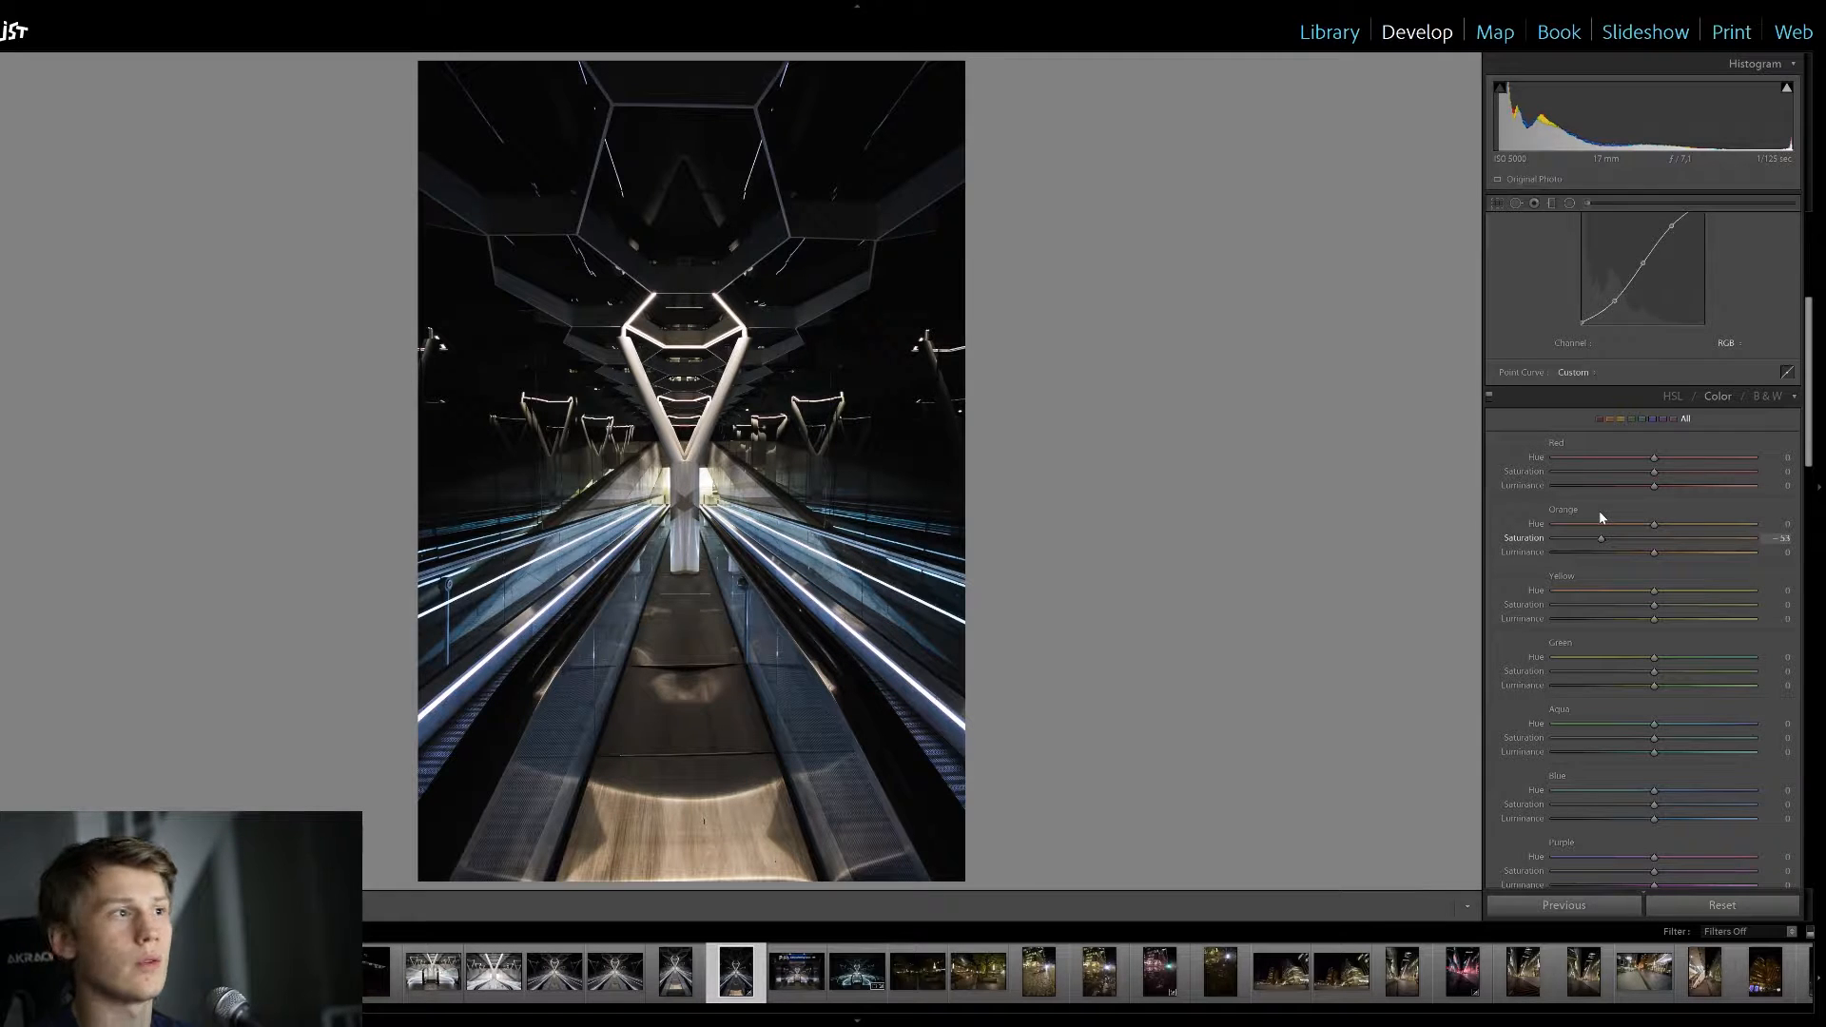
left_click_drag(1600, 513, 1471, 543)
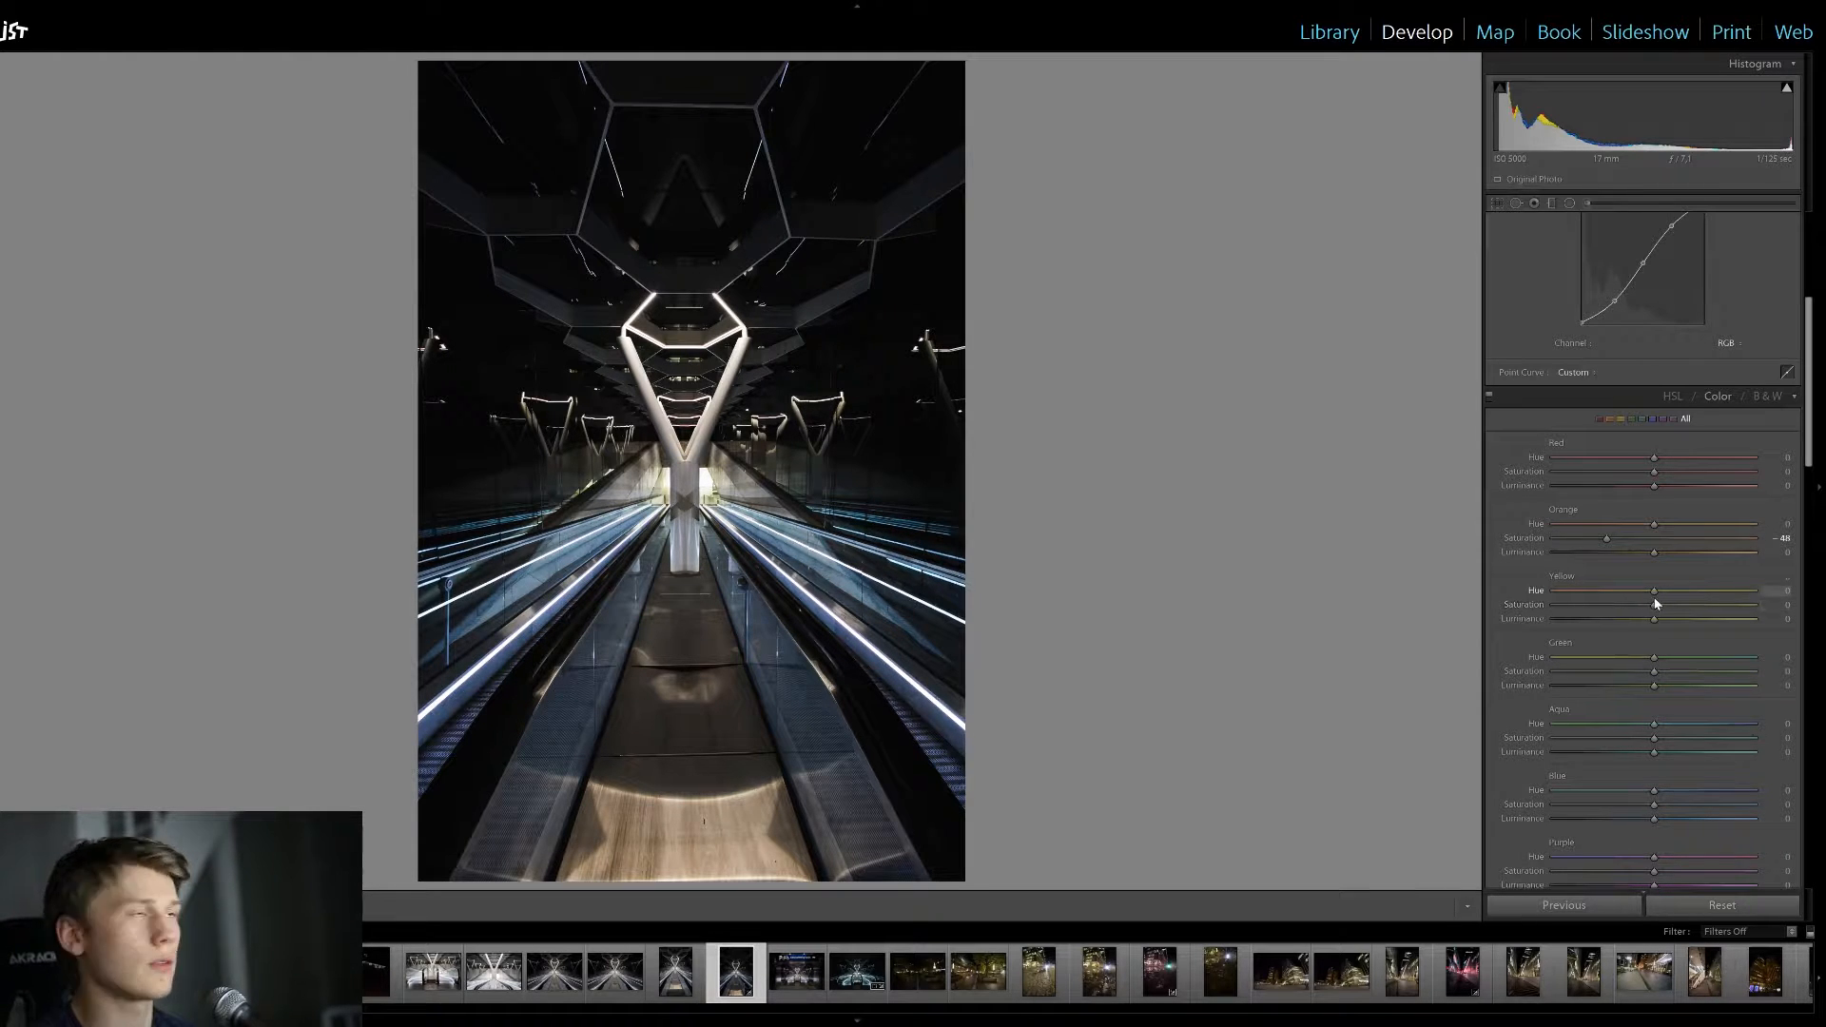
Set Yellow Saturation to -27, test both extremes of Green Hue and settle on -100, and lower Green Saturation to -79
left_click_drag(1565, 619, 1662, 630)
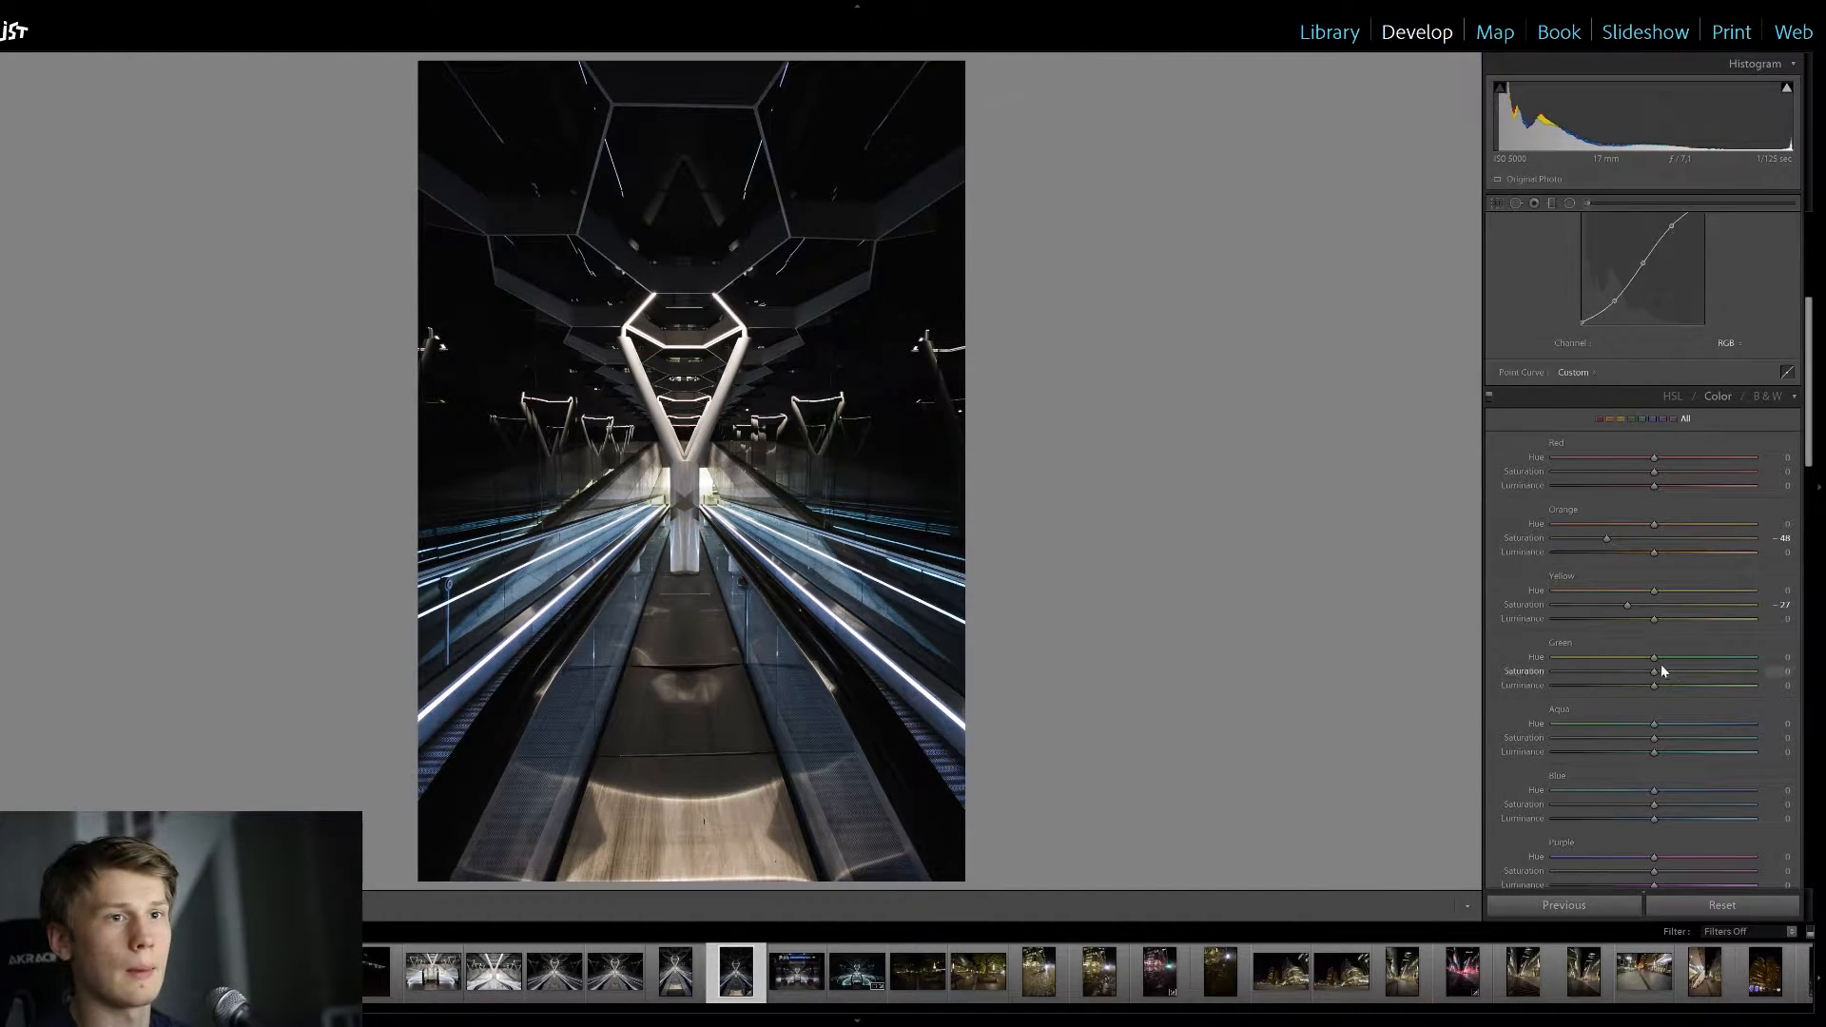
left_click_drag(1654, 657, 1753, 657)
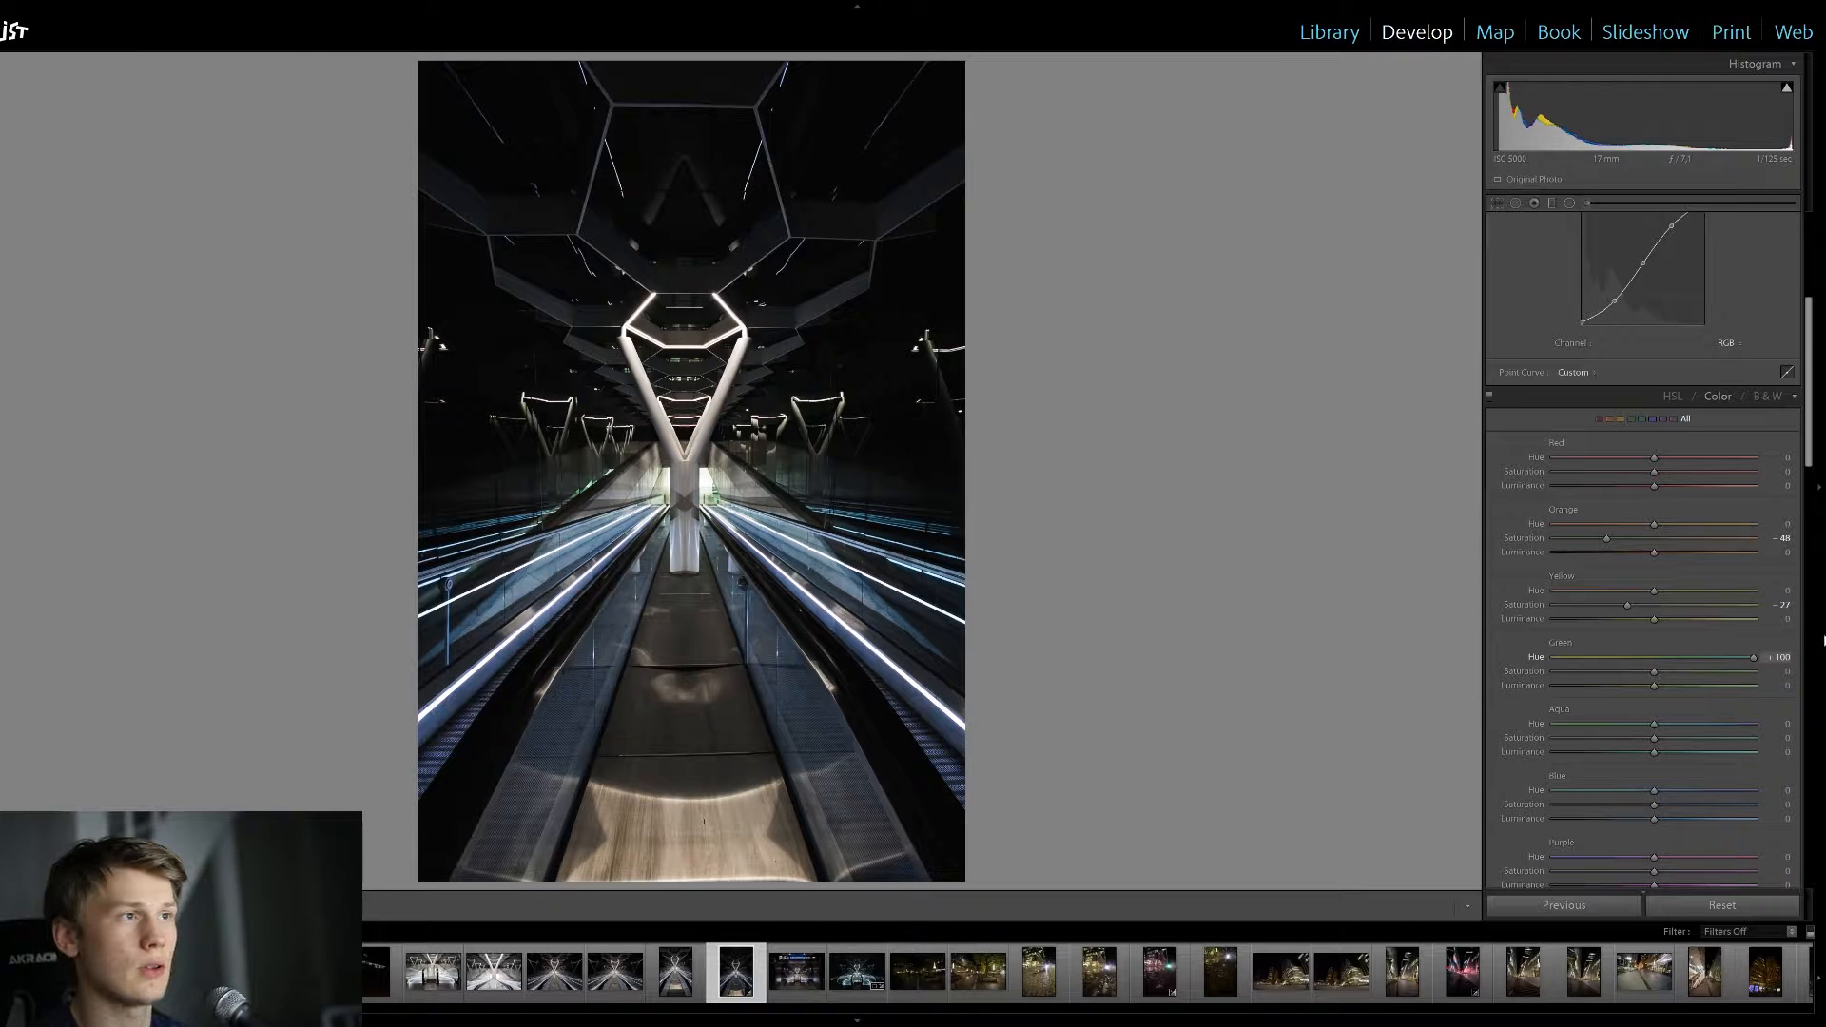
left_click_drag(1753, 657, 1532, 656)
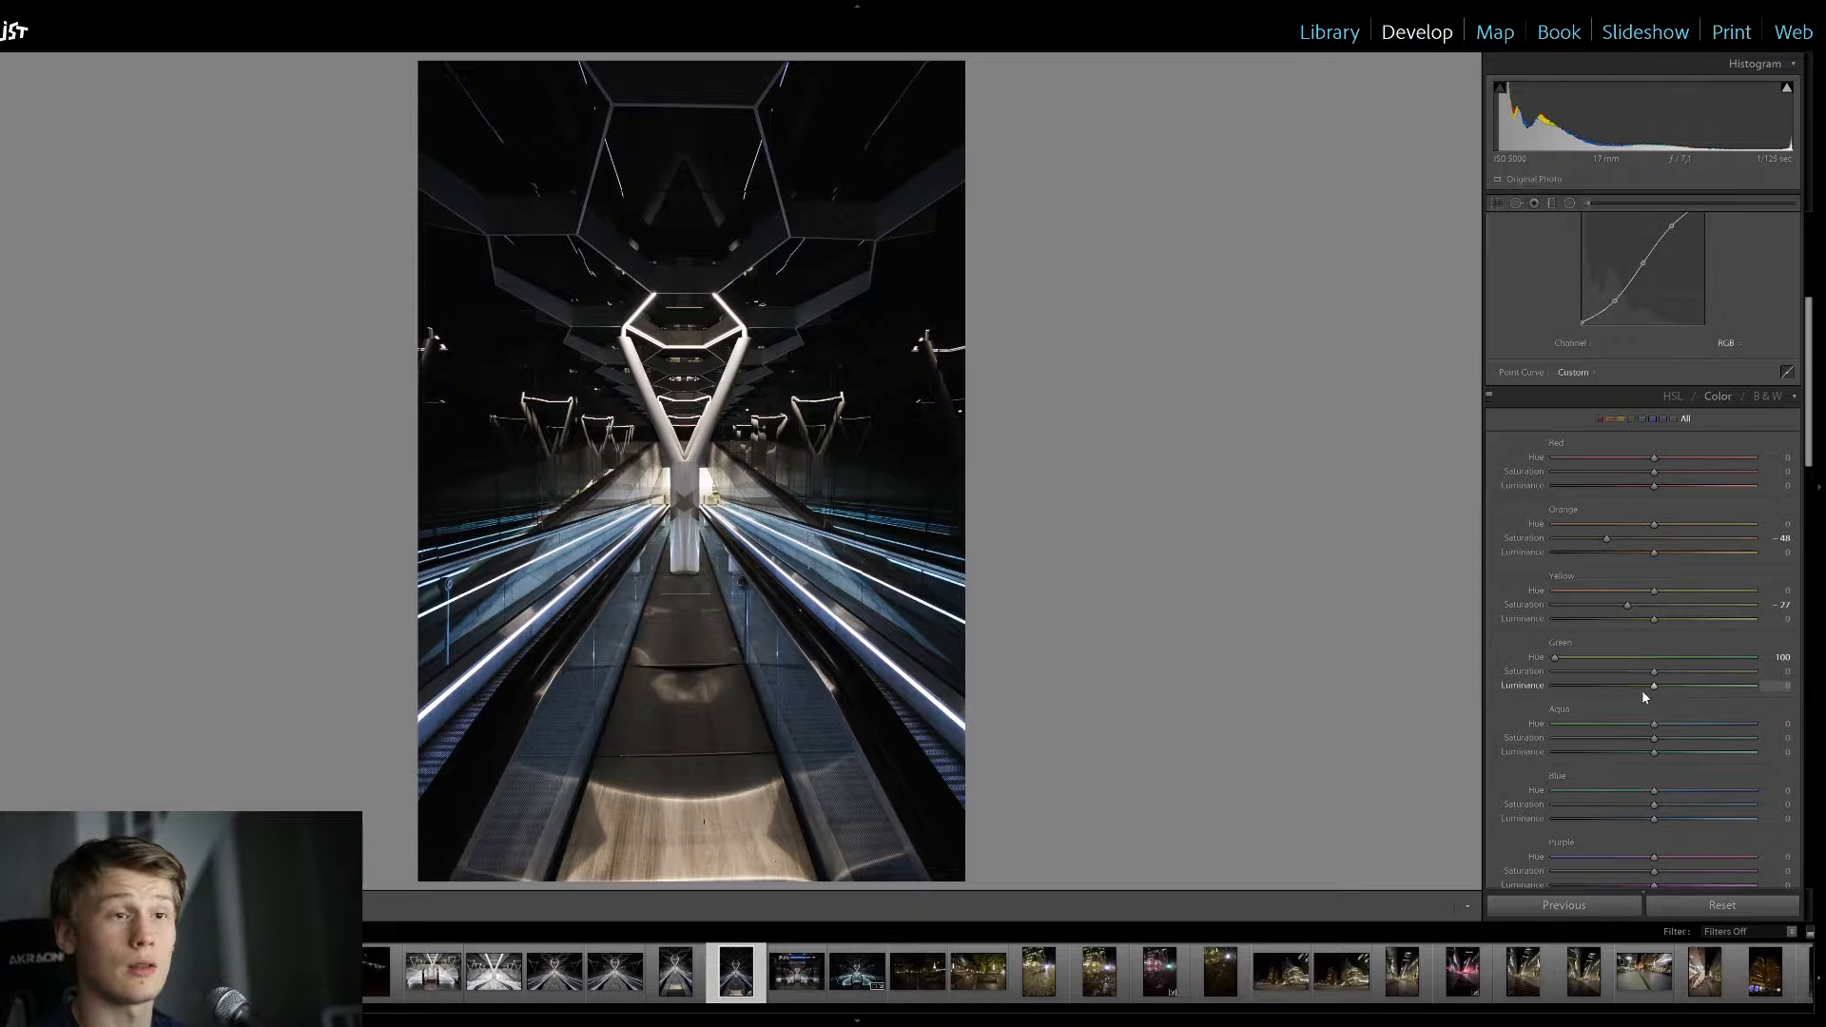
left_click_drag(1653, 676, 1566, 681)
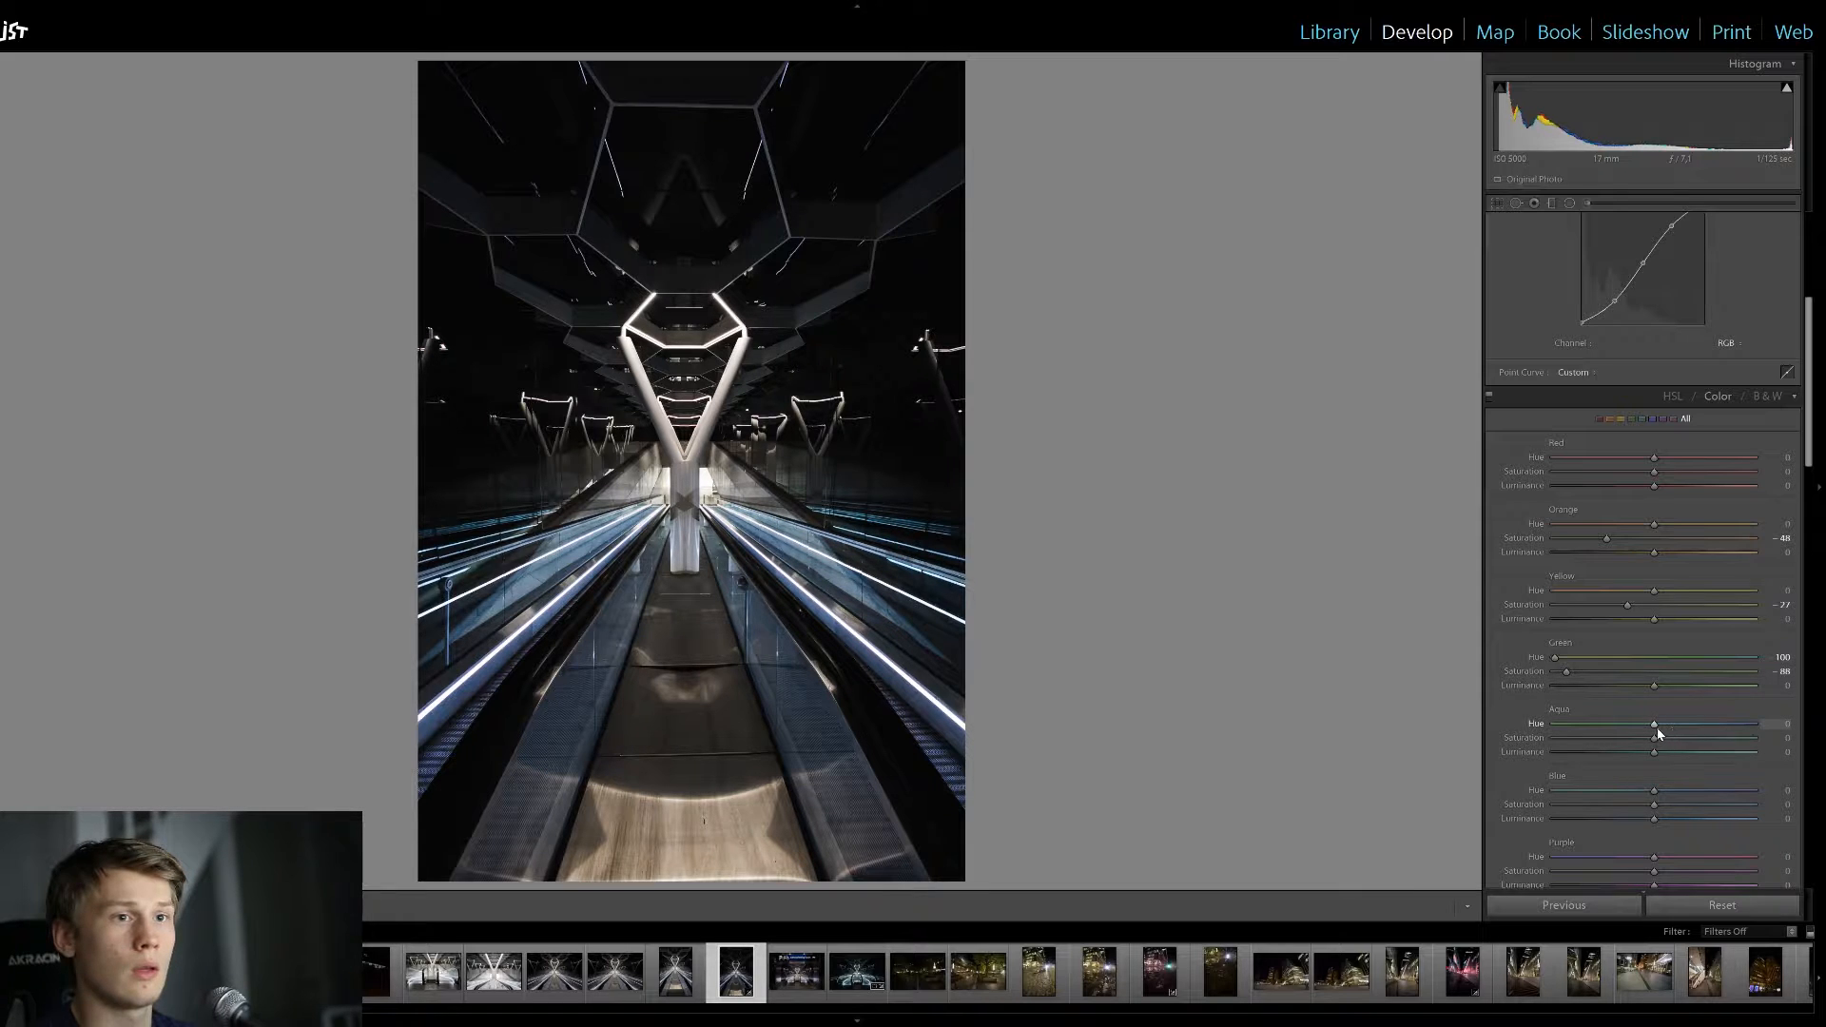
left_click_drag(1566, 671, 1569, 672)
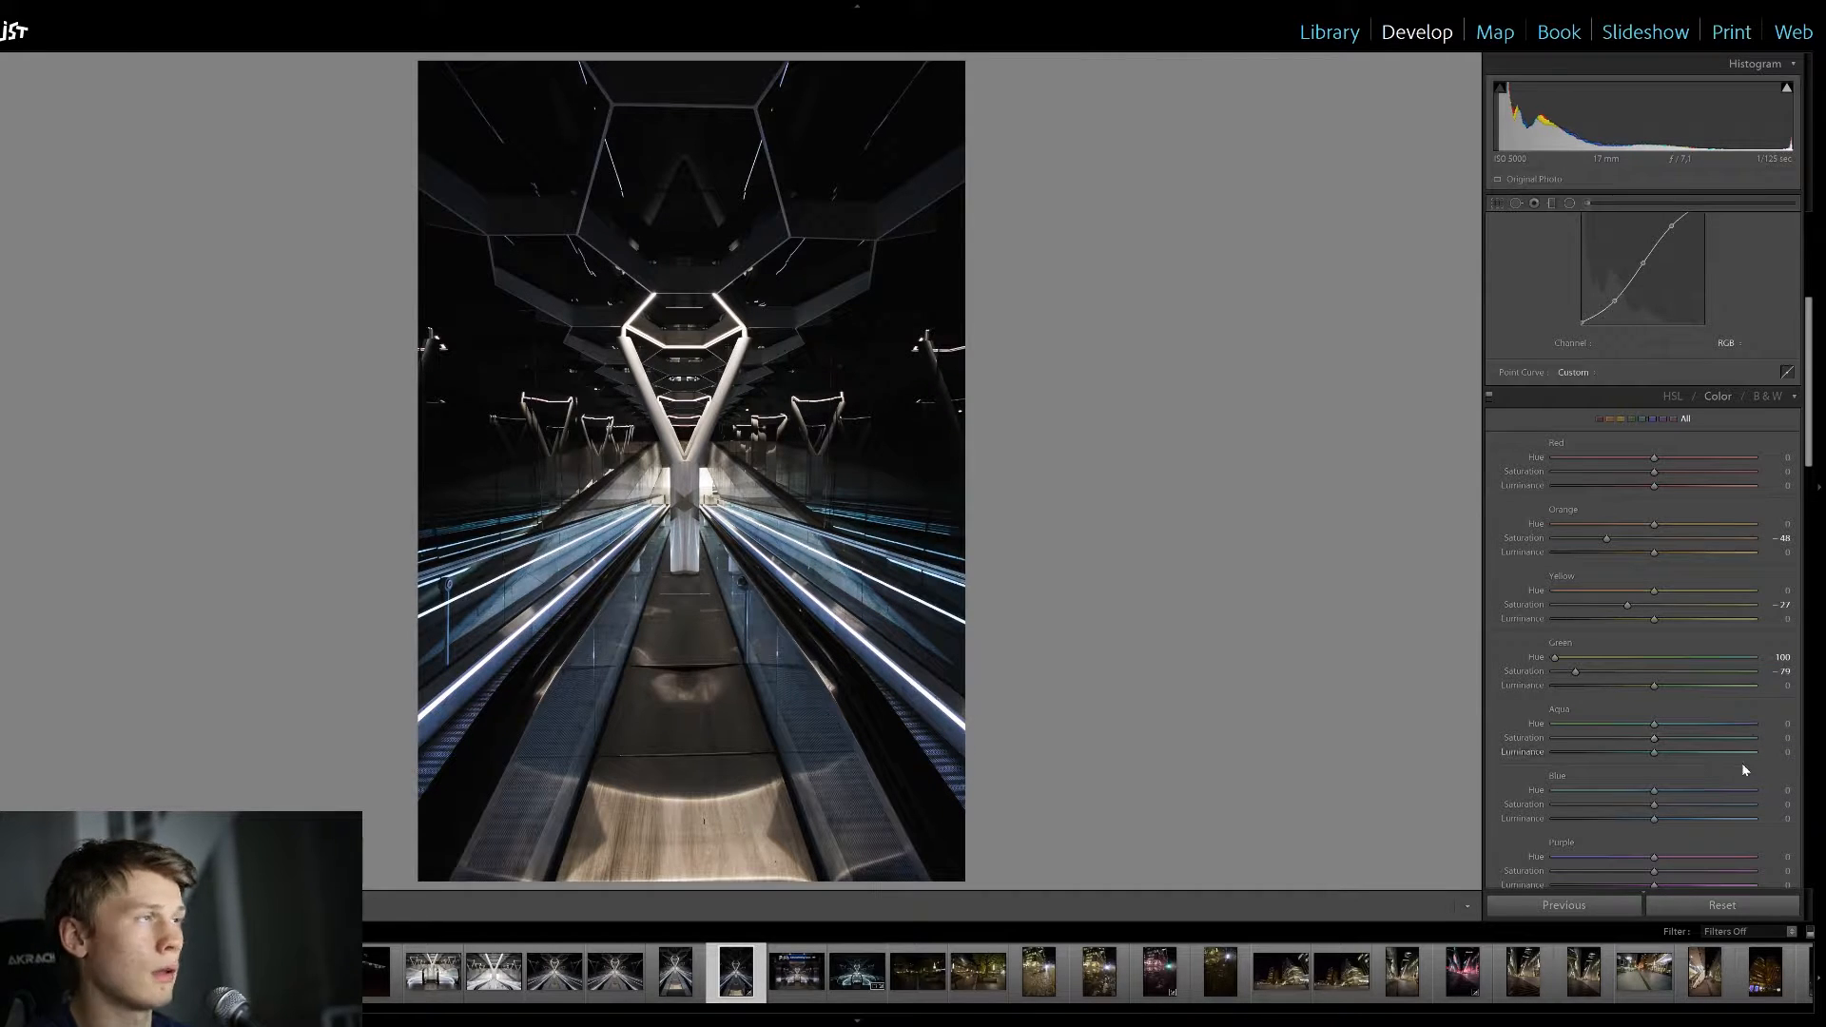
Try Aqua Saturation at +48, Aqua Hue at +100 and Blue Saturation at +100, resetting each to default
left_click_drag(1650, 738, 1561, 724)
left_click_drag(1752, 738, 1597, 786)
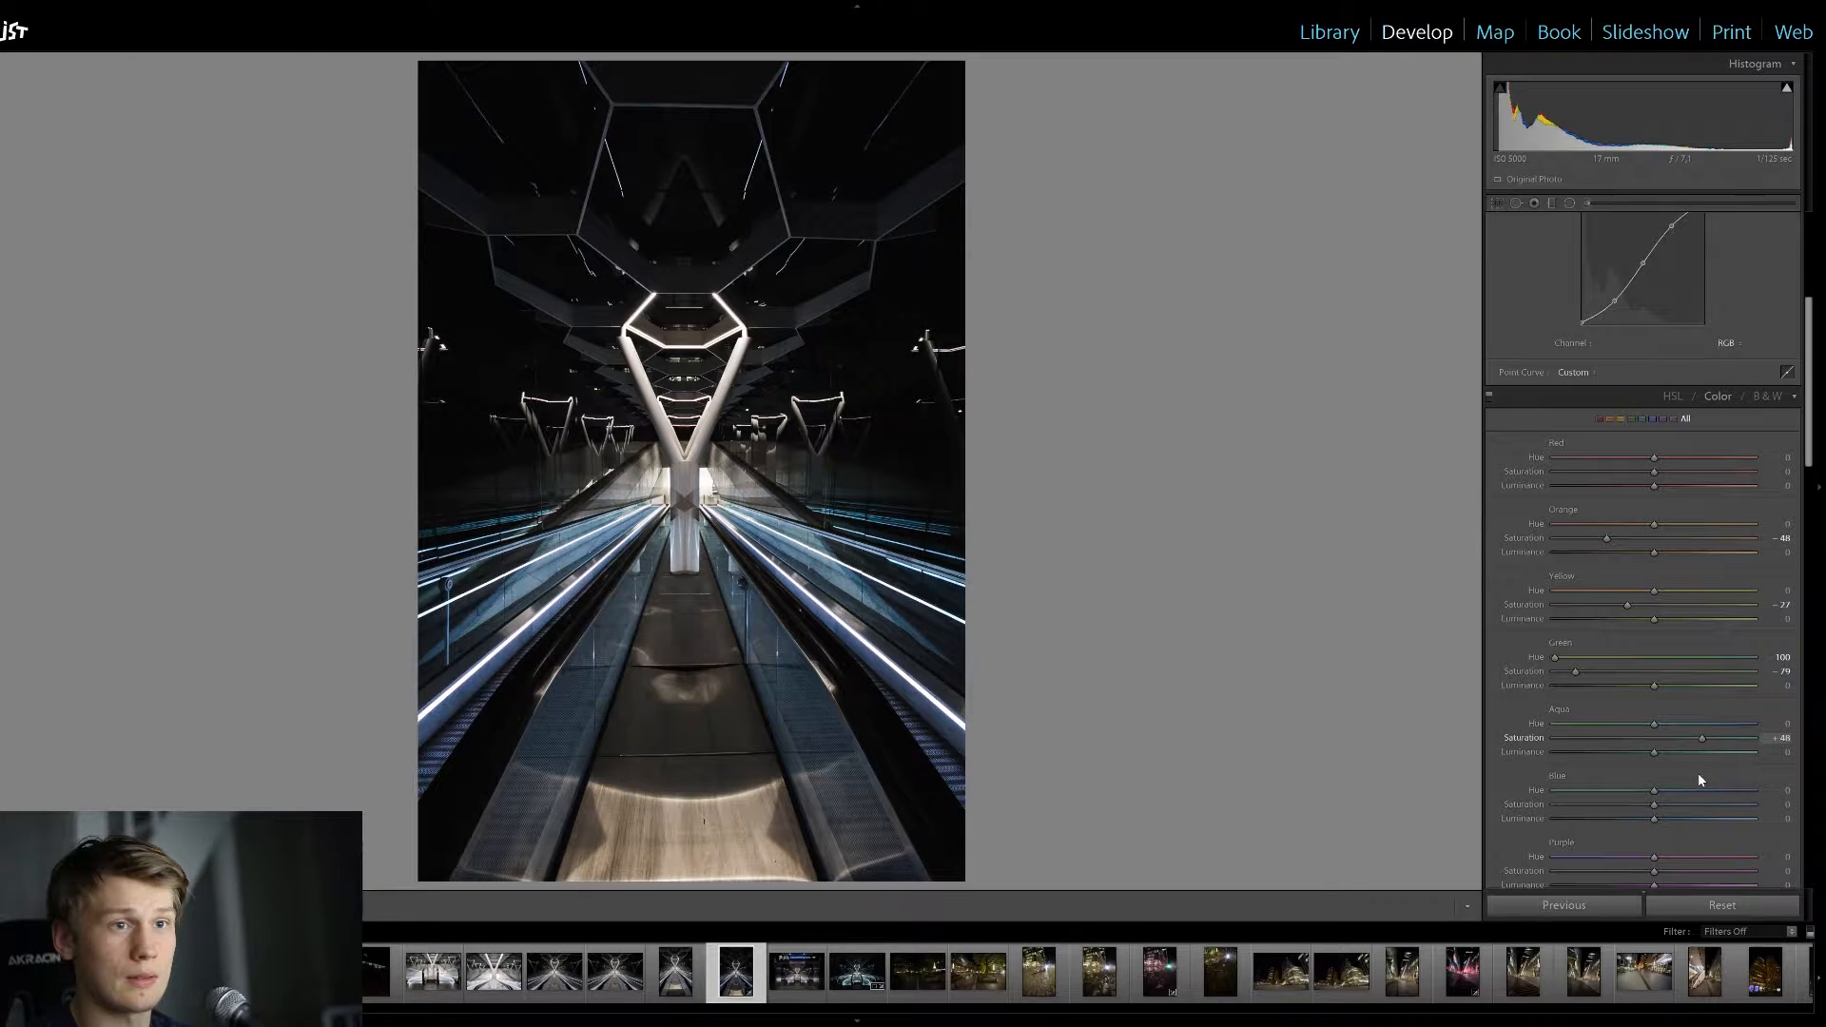
left_click_drag(1655, 725, 1758, 725)
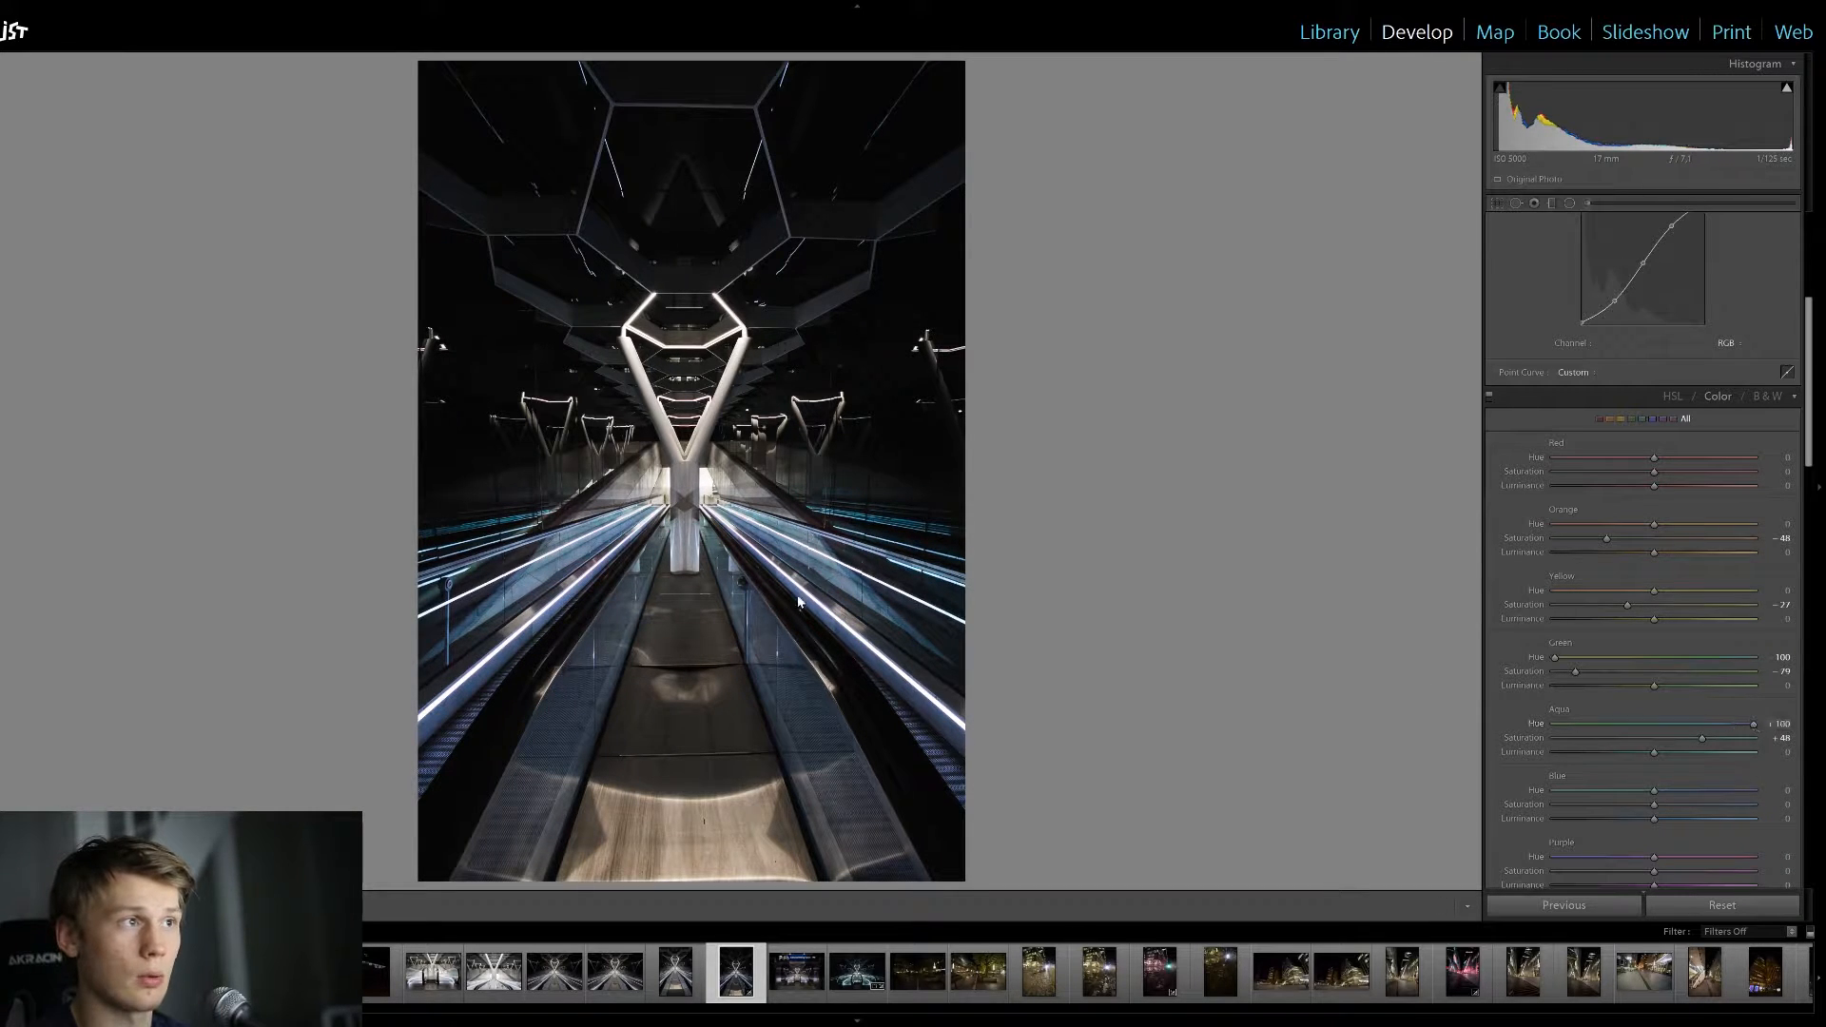
double_click(1754, 724)
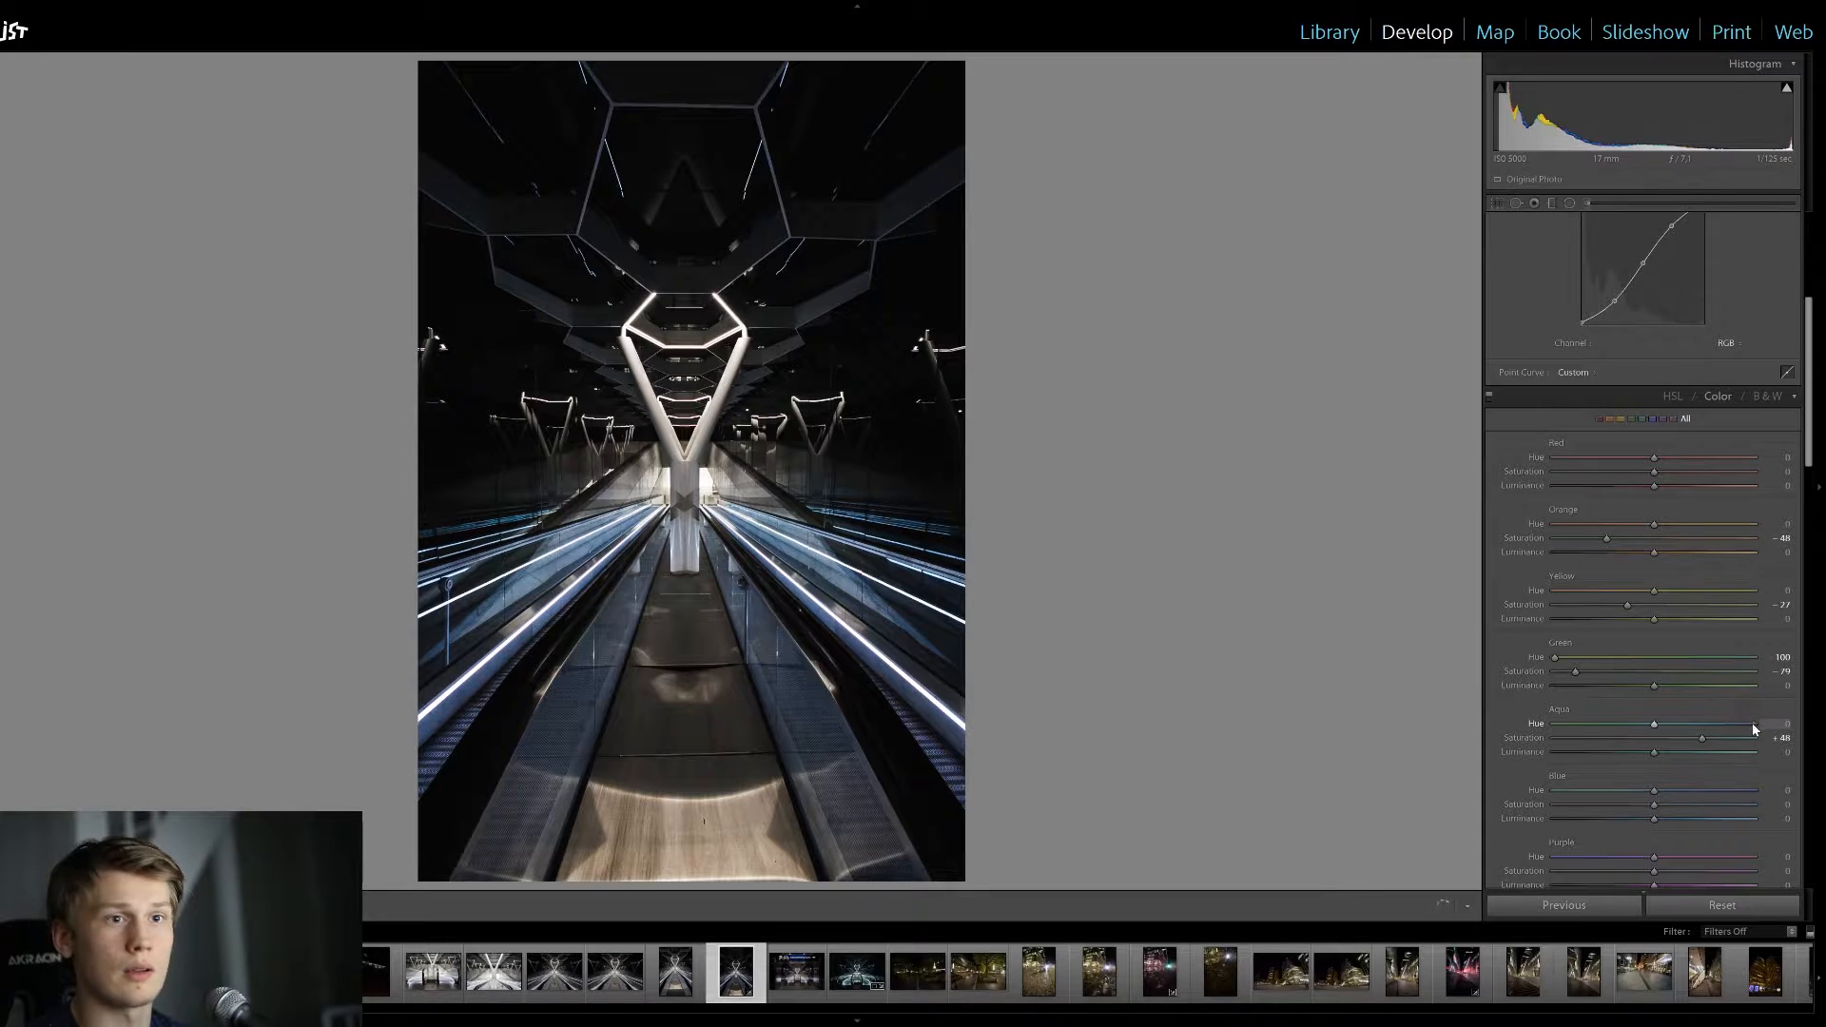
double_click(1701, 738)
left_click_drag(1653, 804, 1769, 805)
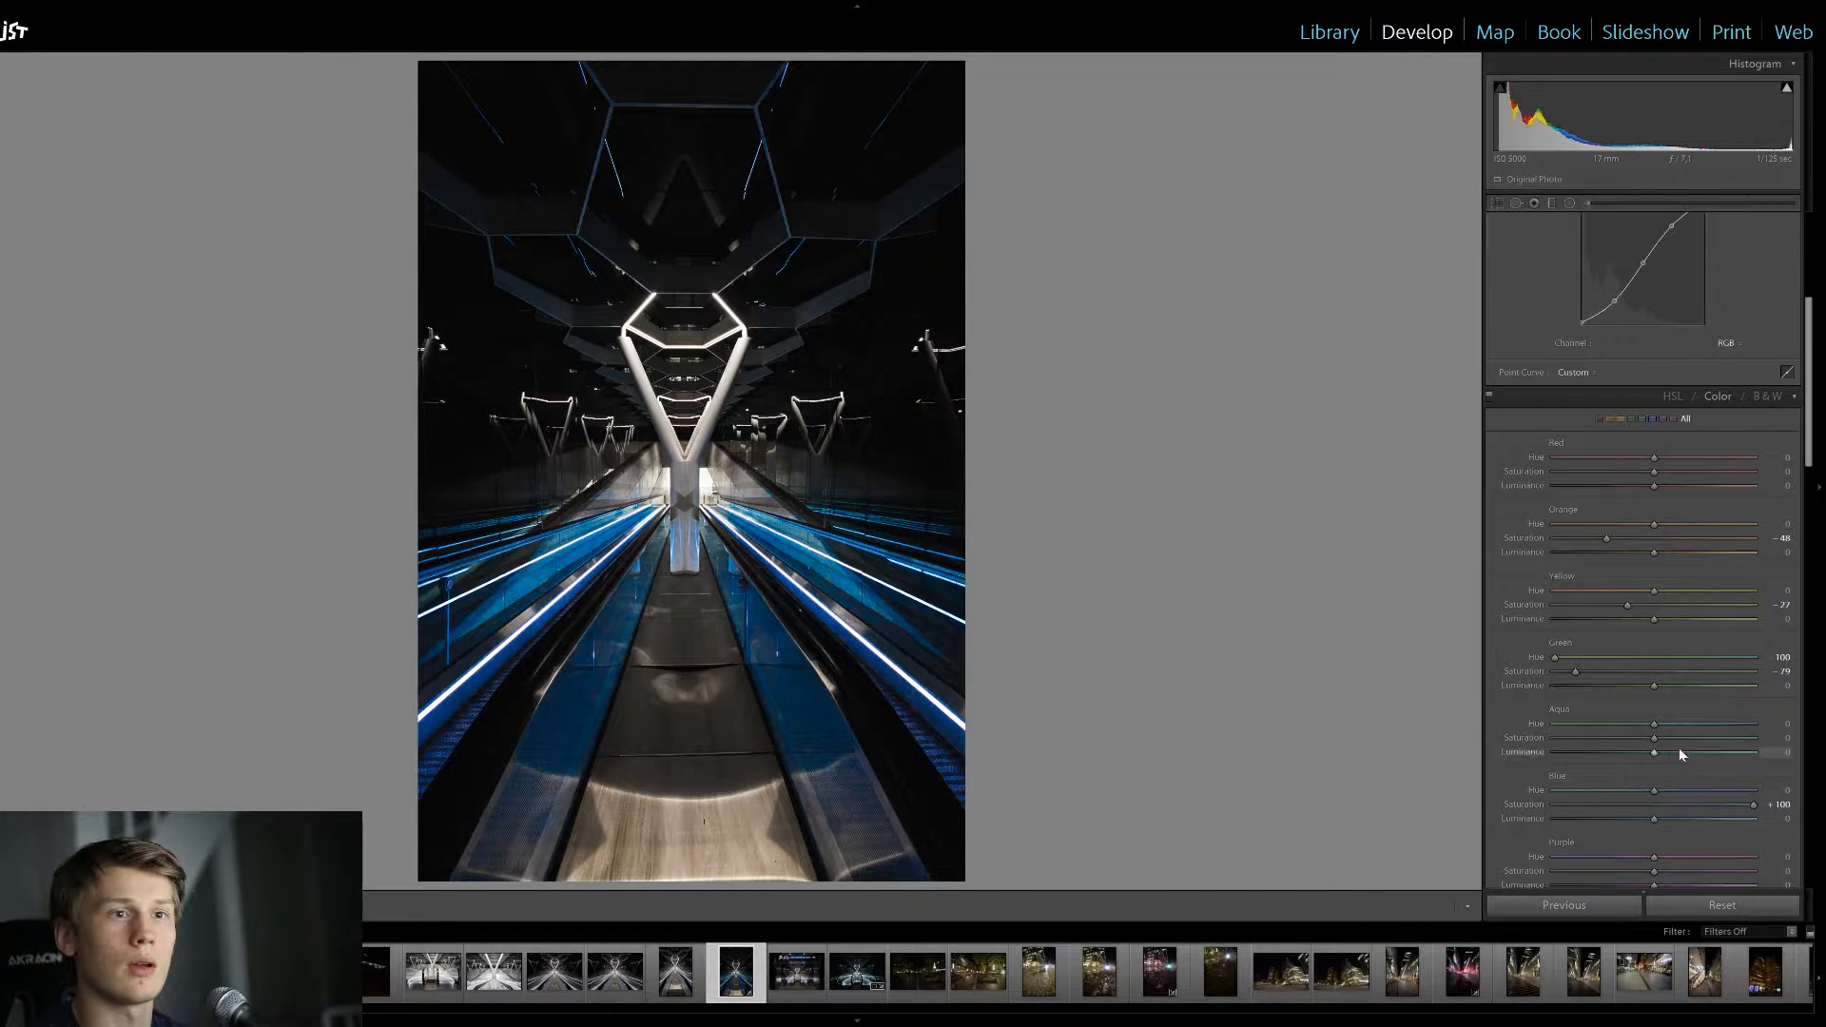
double_click(1753, 805)
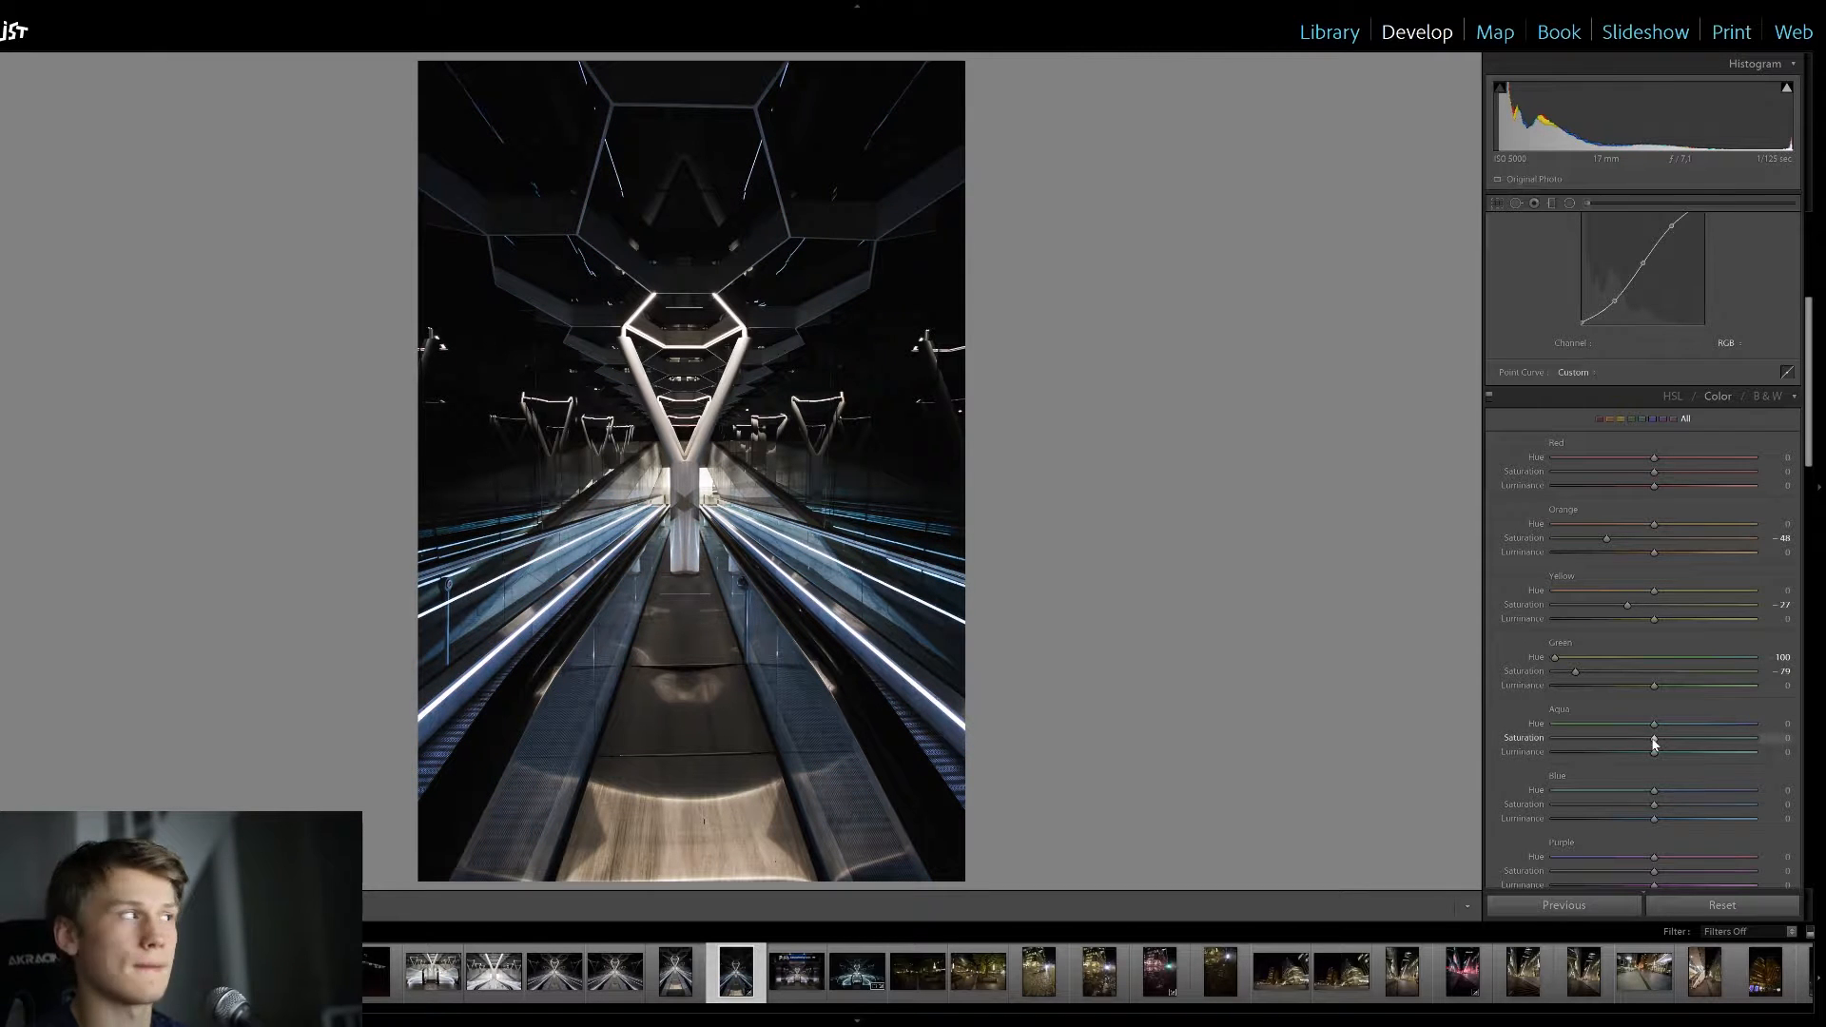
Set Aqua to Hue -71 and Saturation -52, and Blue to Hue -28, Saturation -21 and Luminance +57
left_click_drag(1655, 723, 1542, 723)
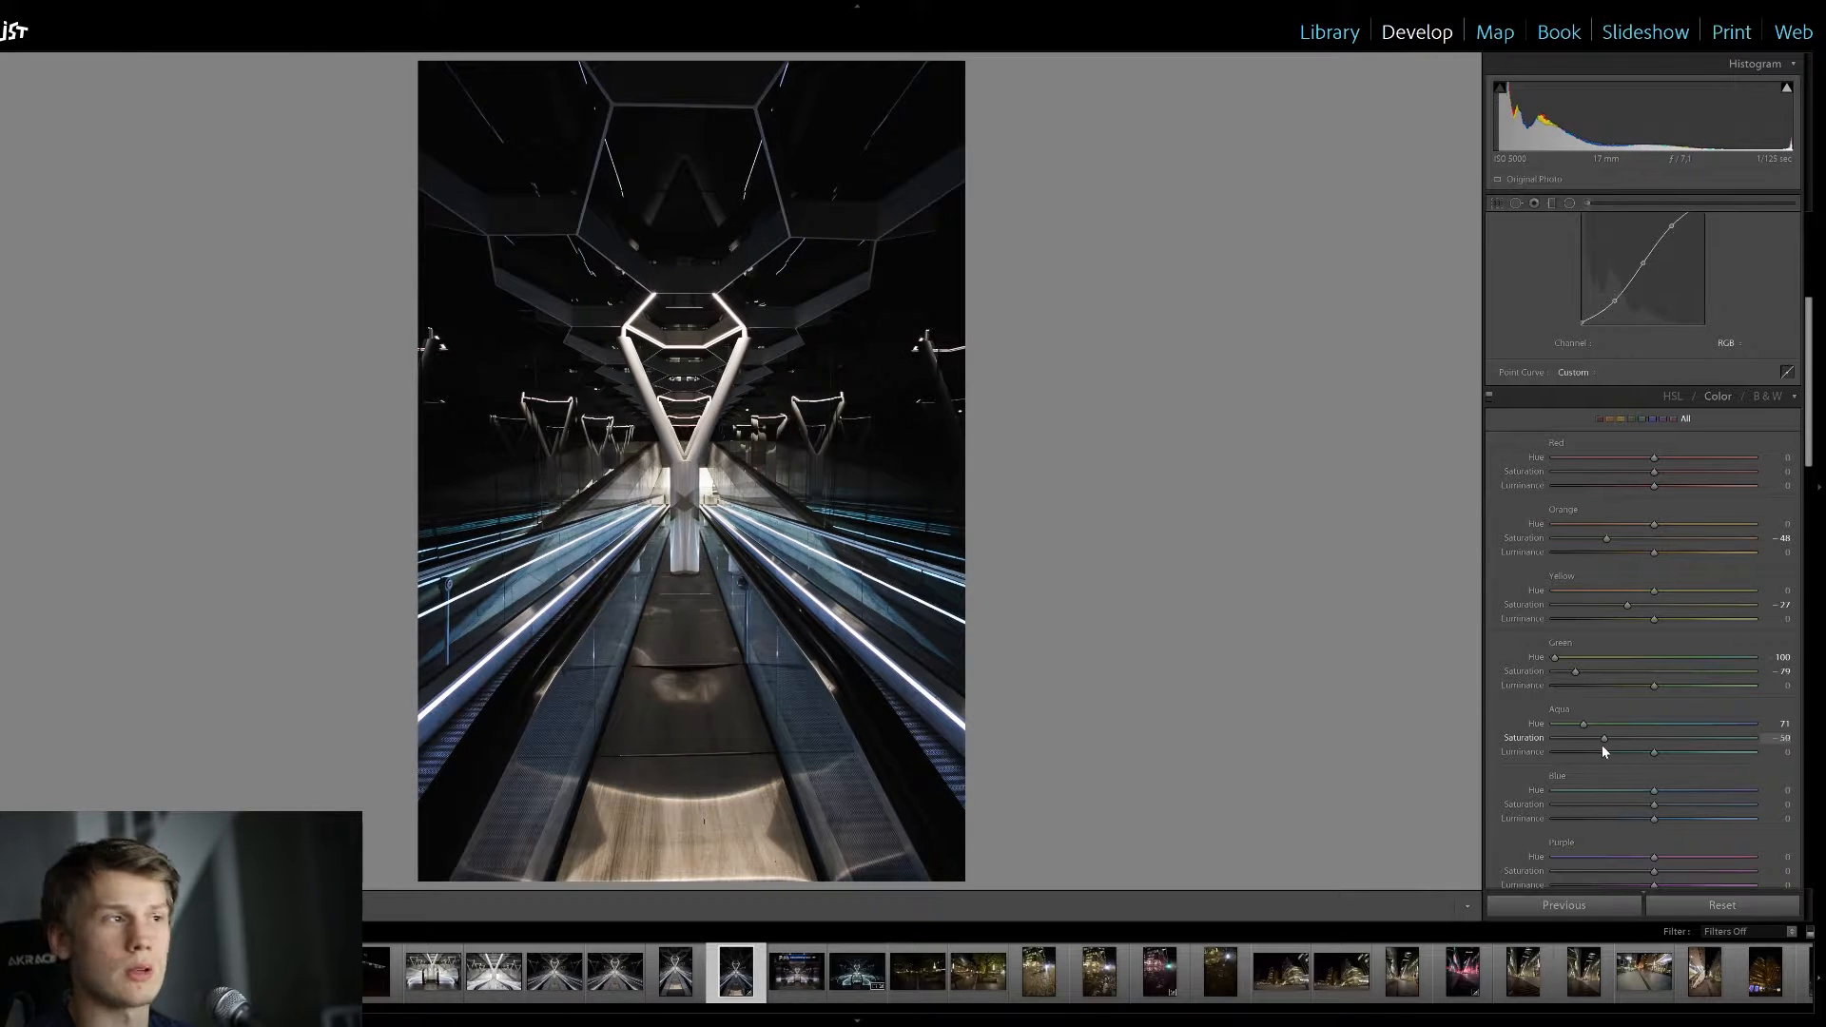
left_click_drag(1601, 745, 1600, 745)
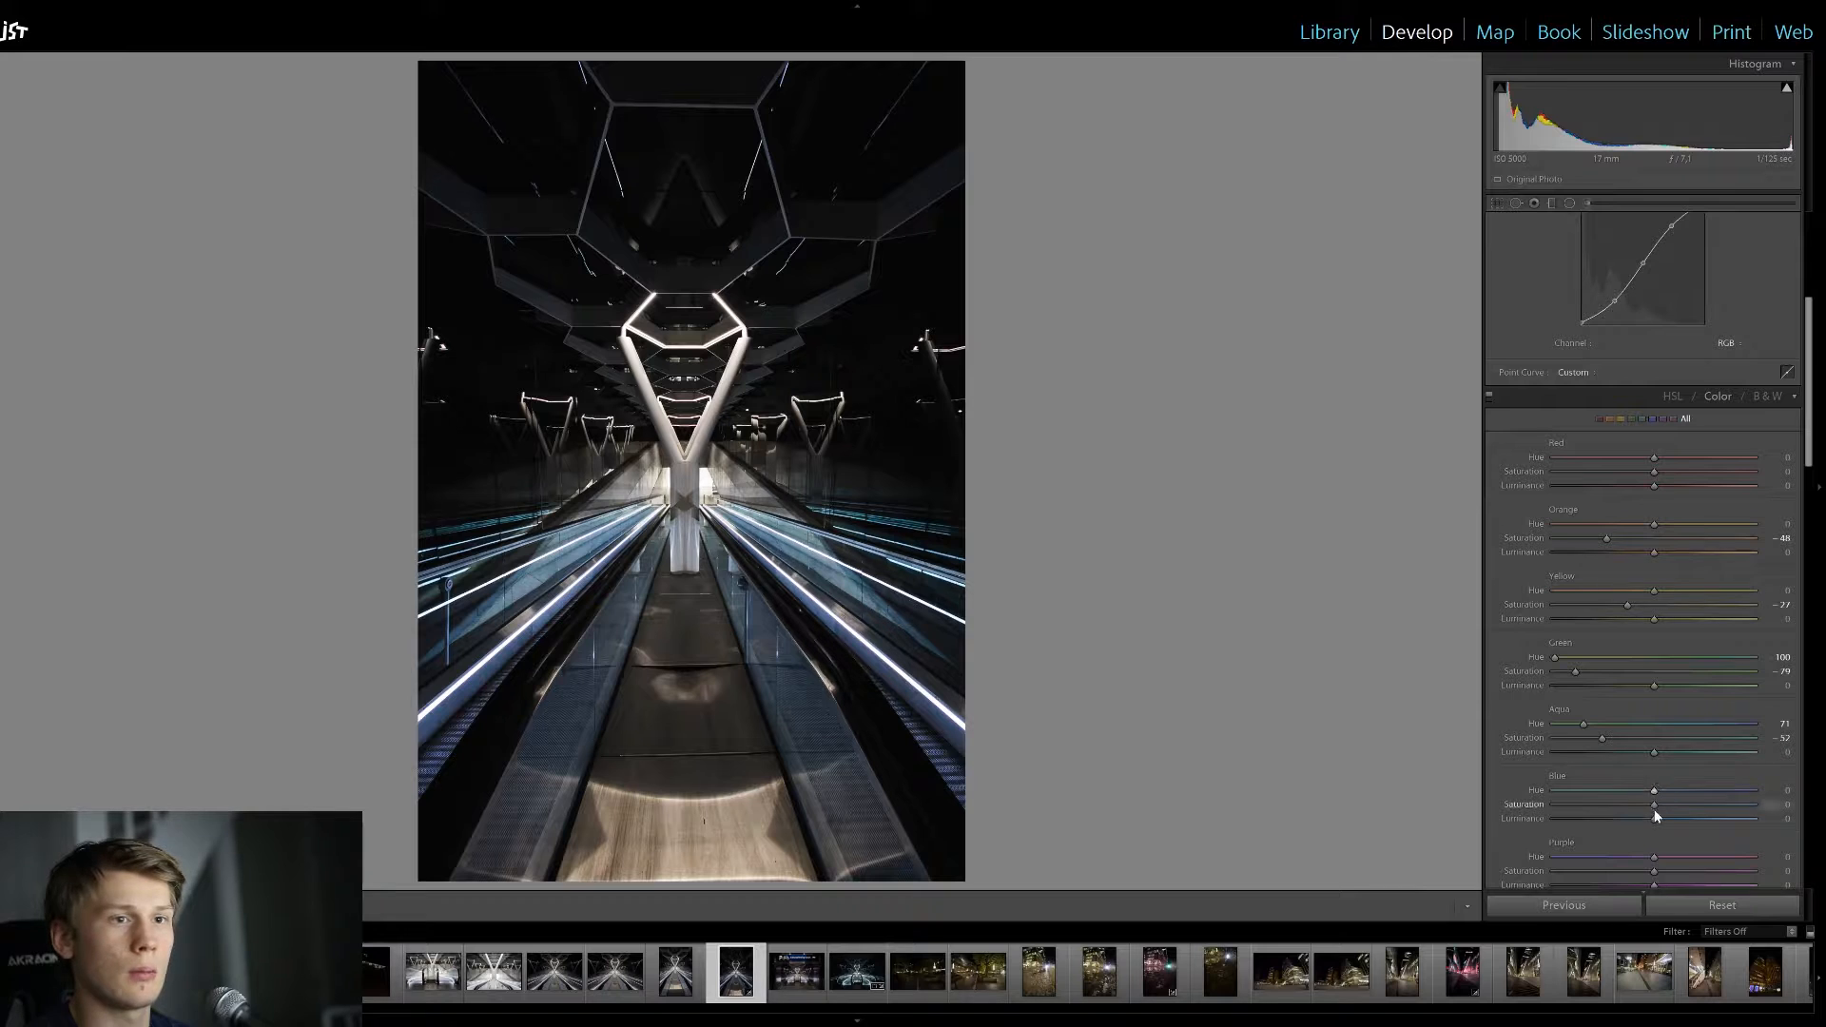
left_click_drag(1685, 795, 1625, 801)
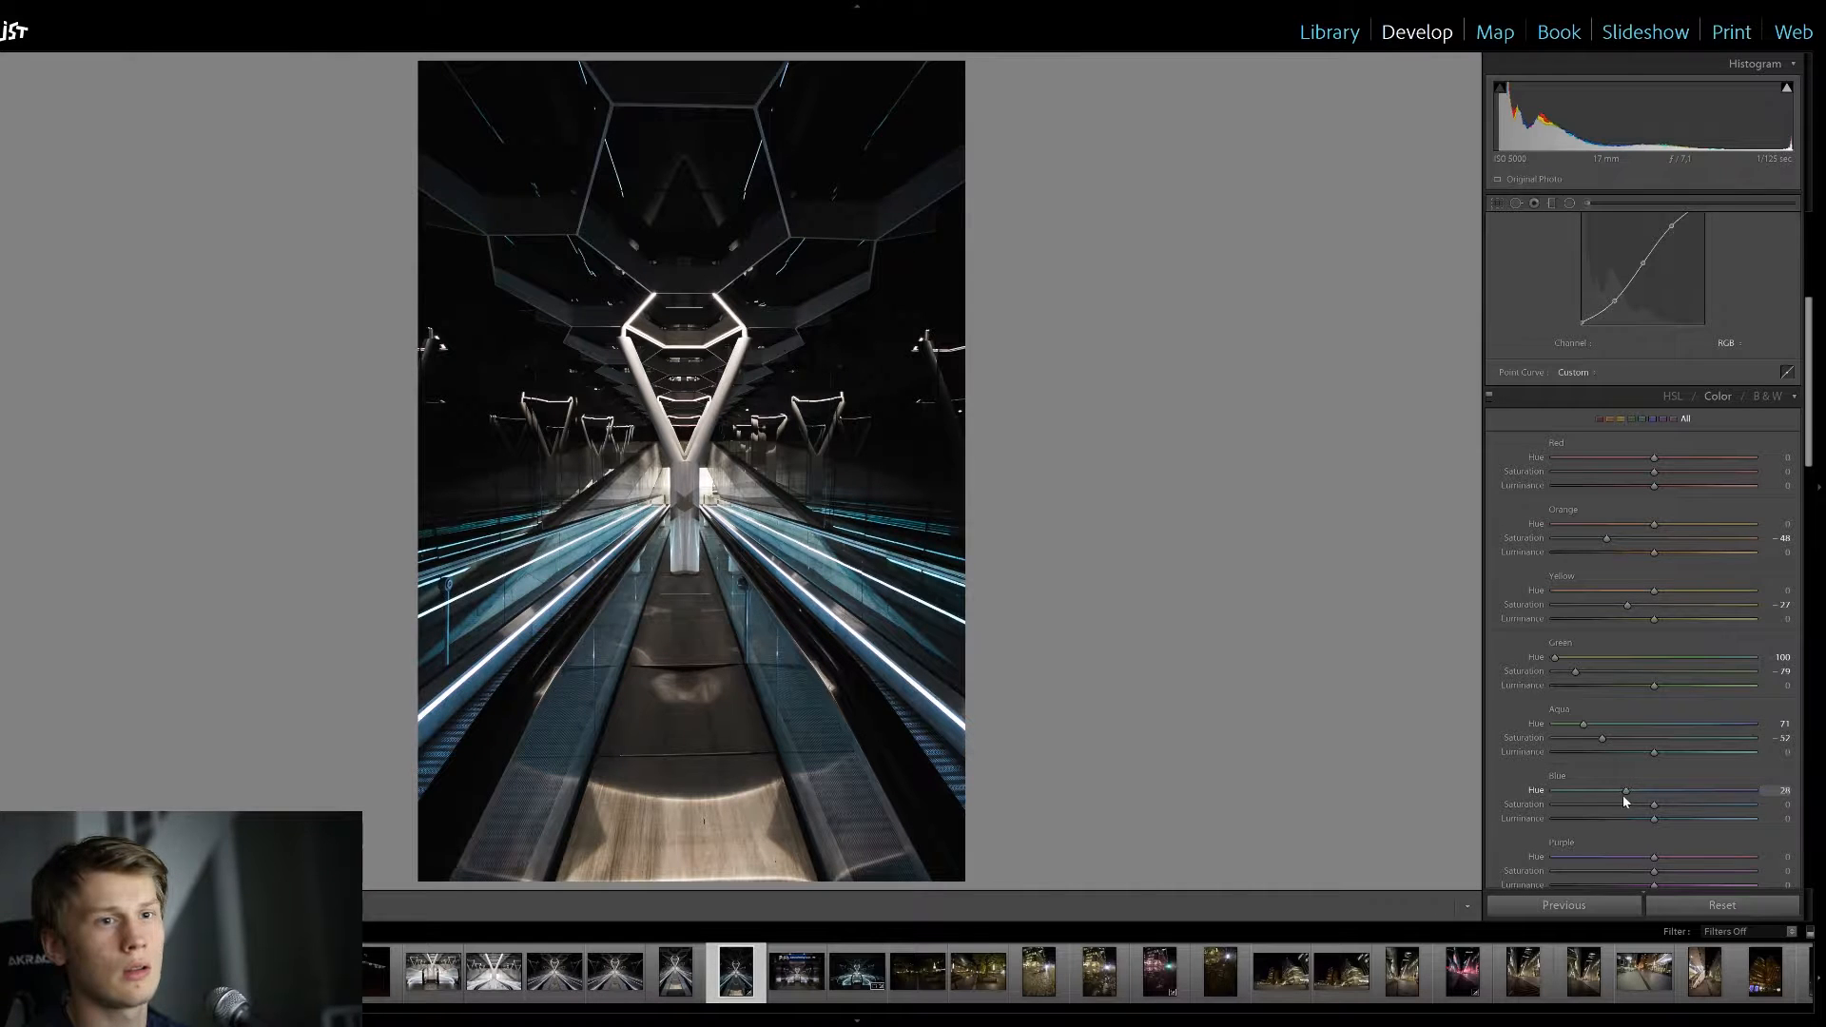
left_click_drag(1659, 805, 1723, 822)
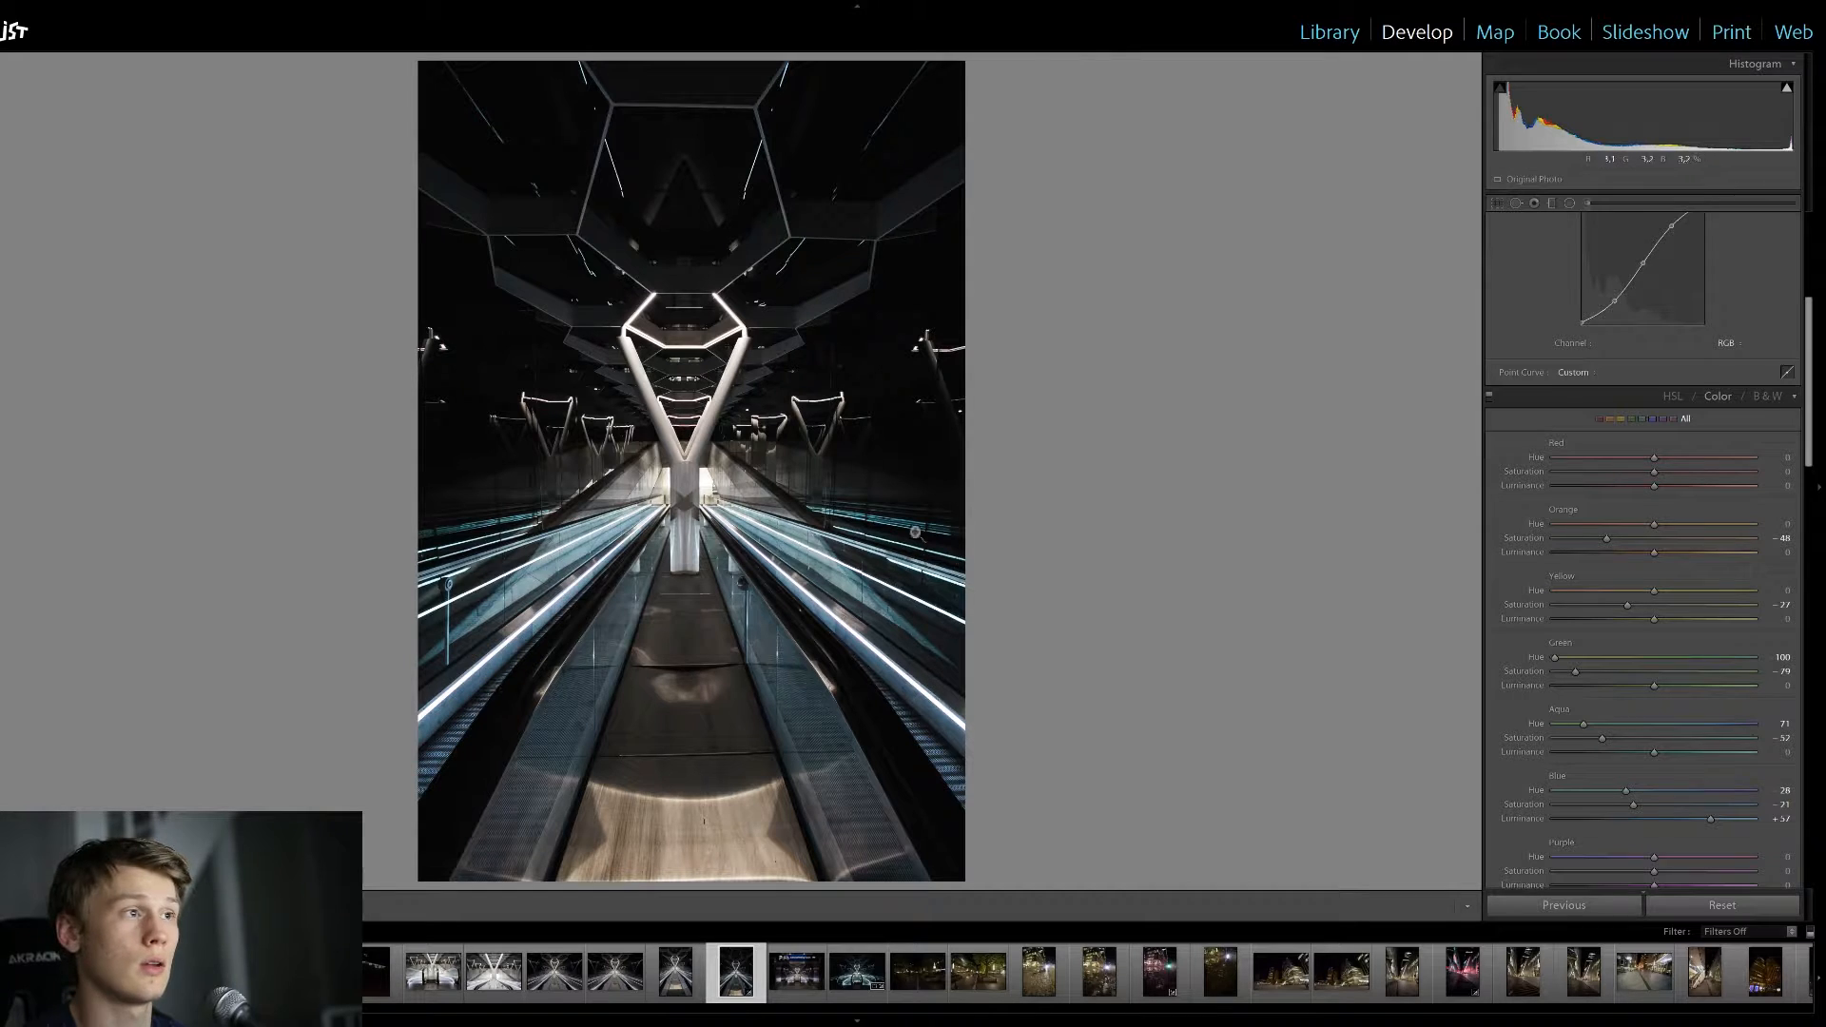
Split-tone the highlights with Hue 38 and Saturation 12, the shadows with Hue 214 and Saturation 13, and compare with the effect off
scroll(1812, 744, "down", 3)
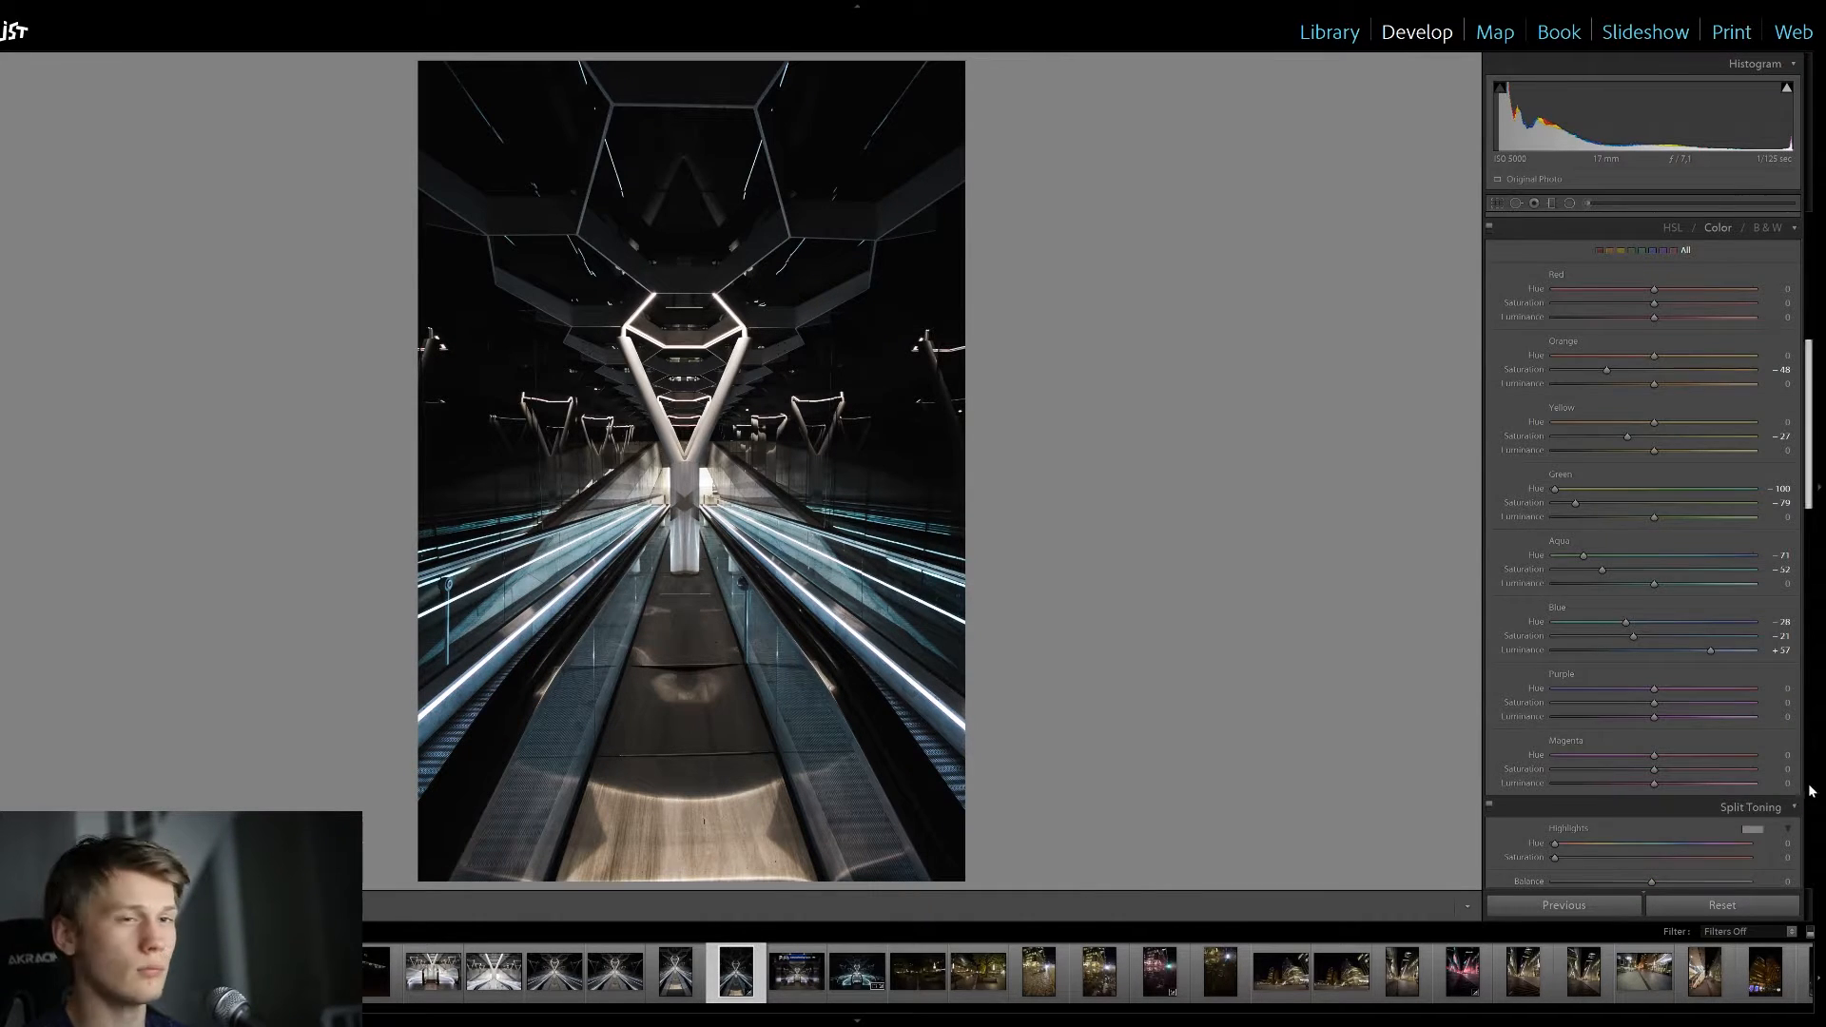
scroll(1810, 779, "down", 3)
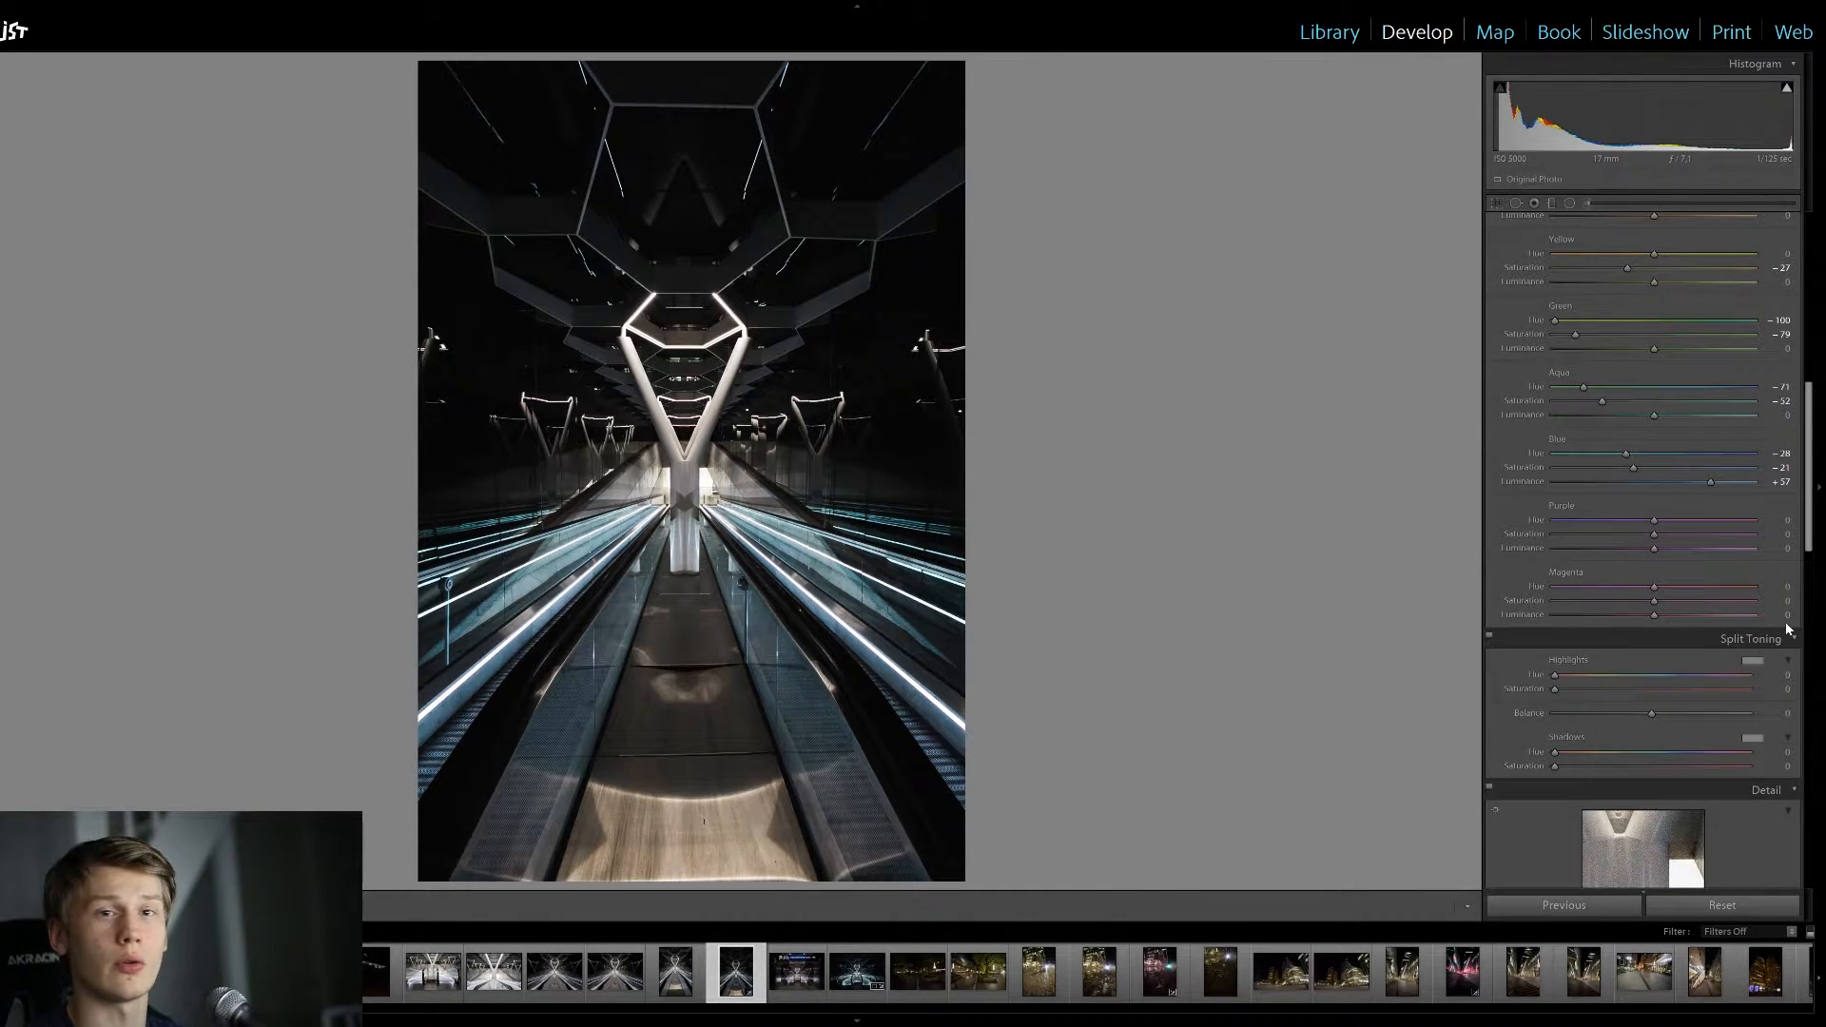
scroll(1755, 699, "down", 3)
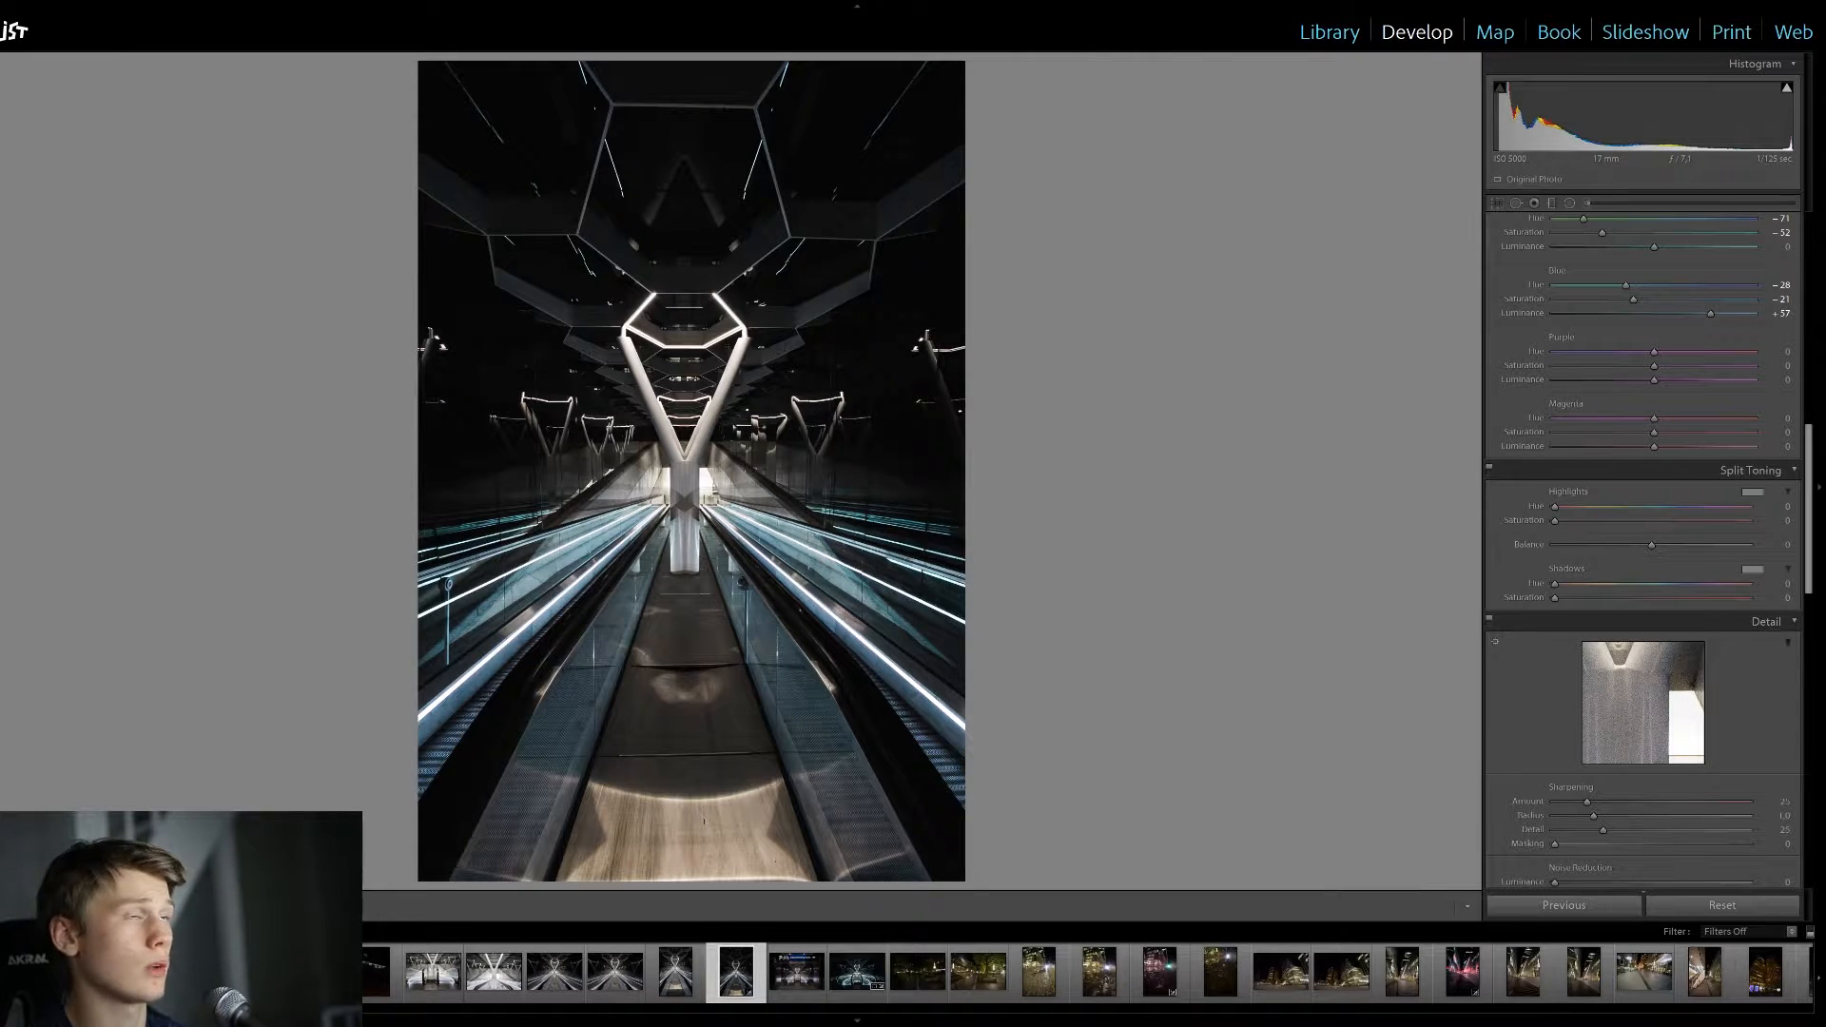
left_click_drag(1554, 506, 1572, 508)
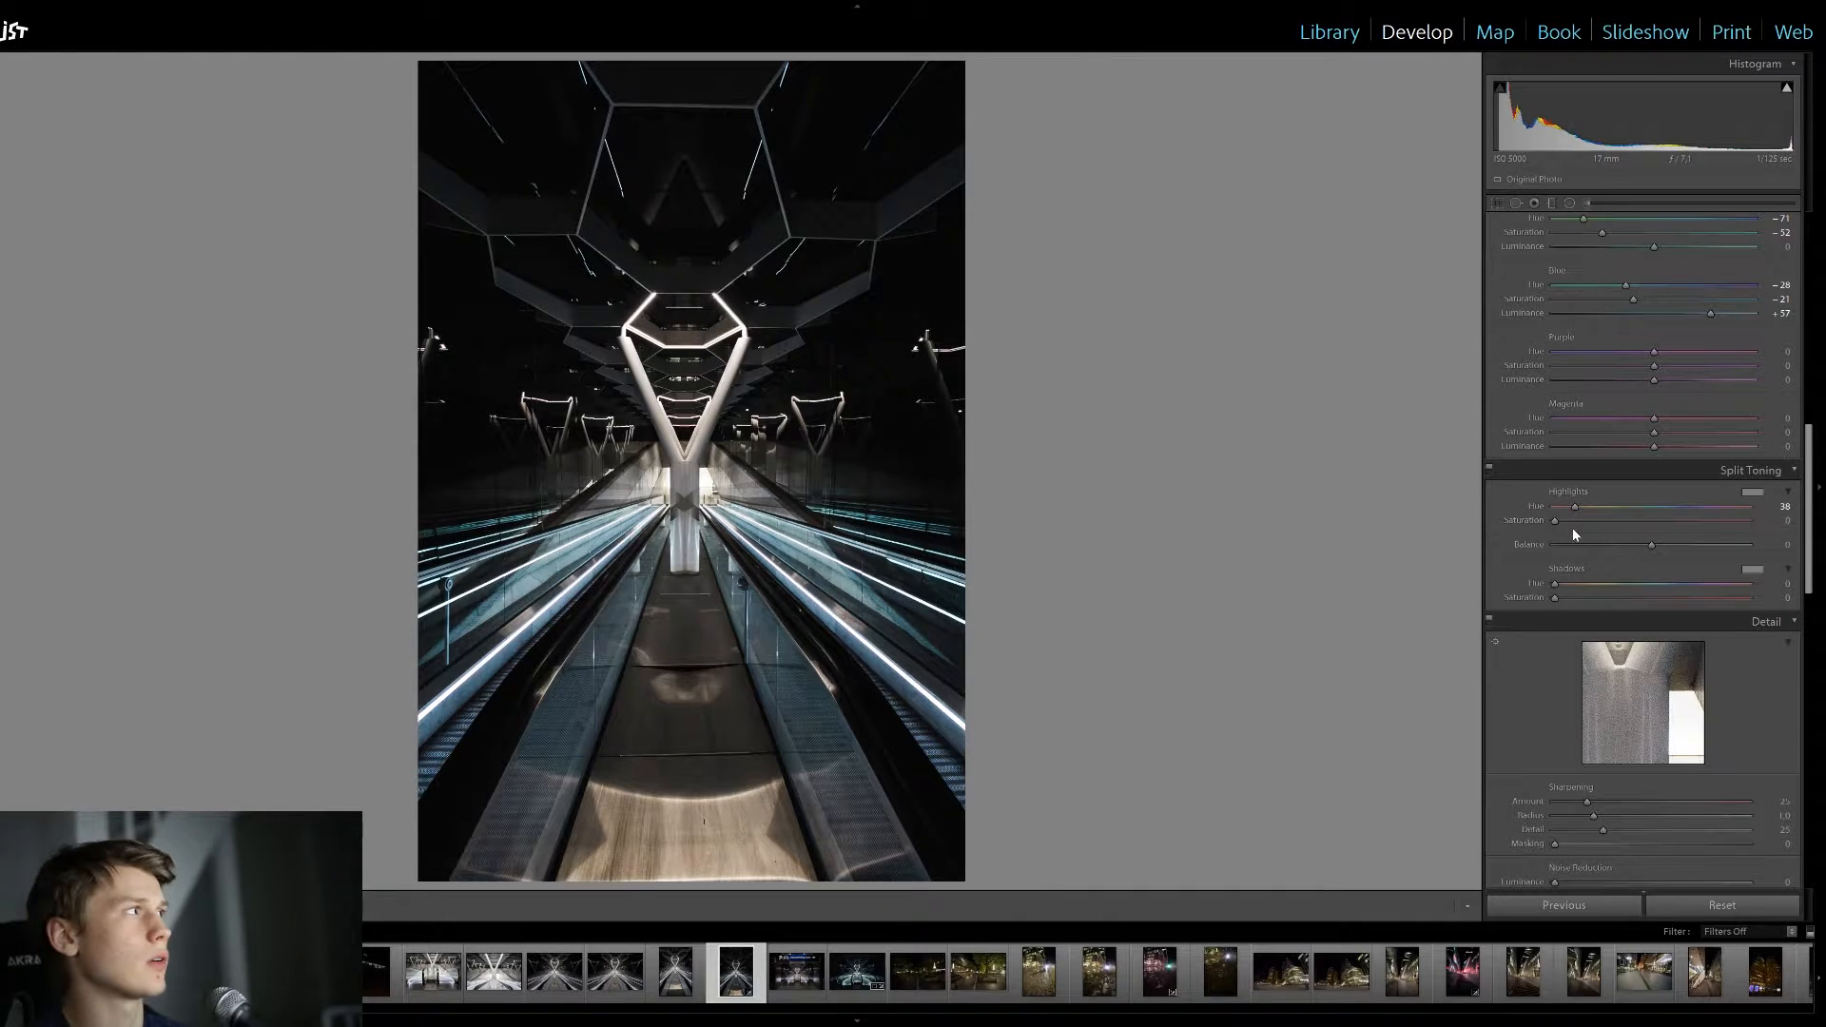
left_click_drag(1570, 520, 1578, 527)
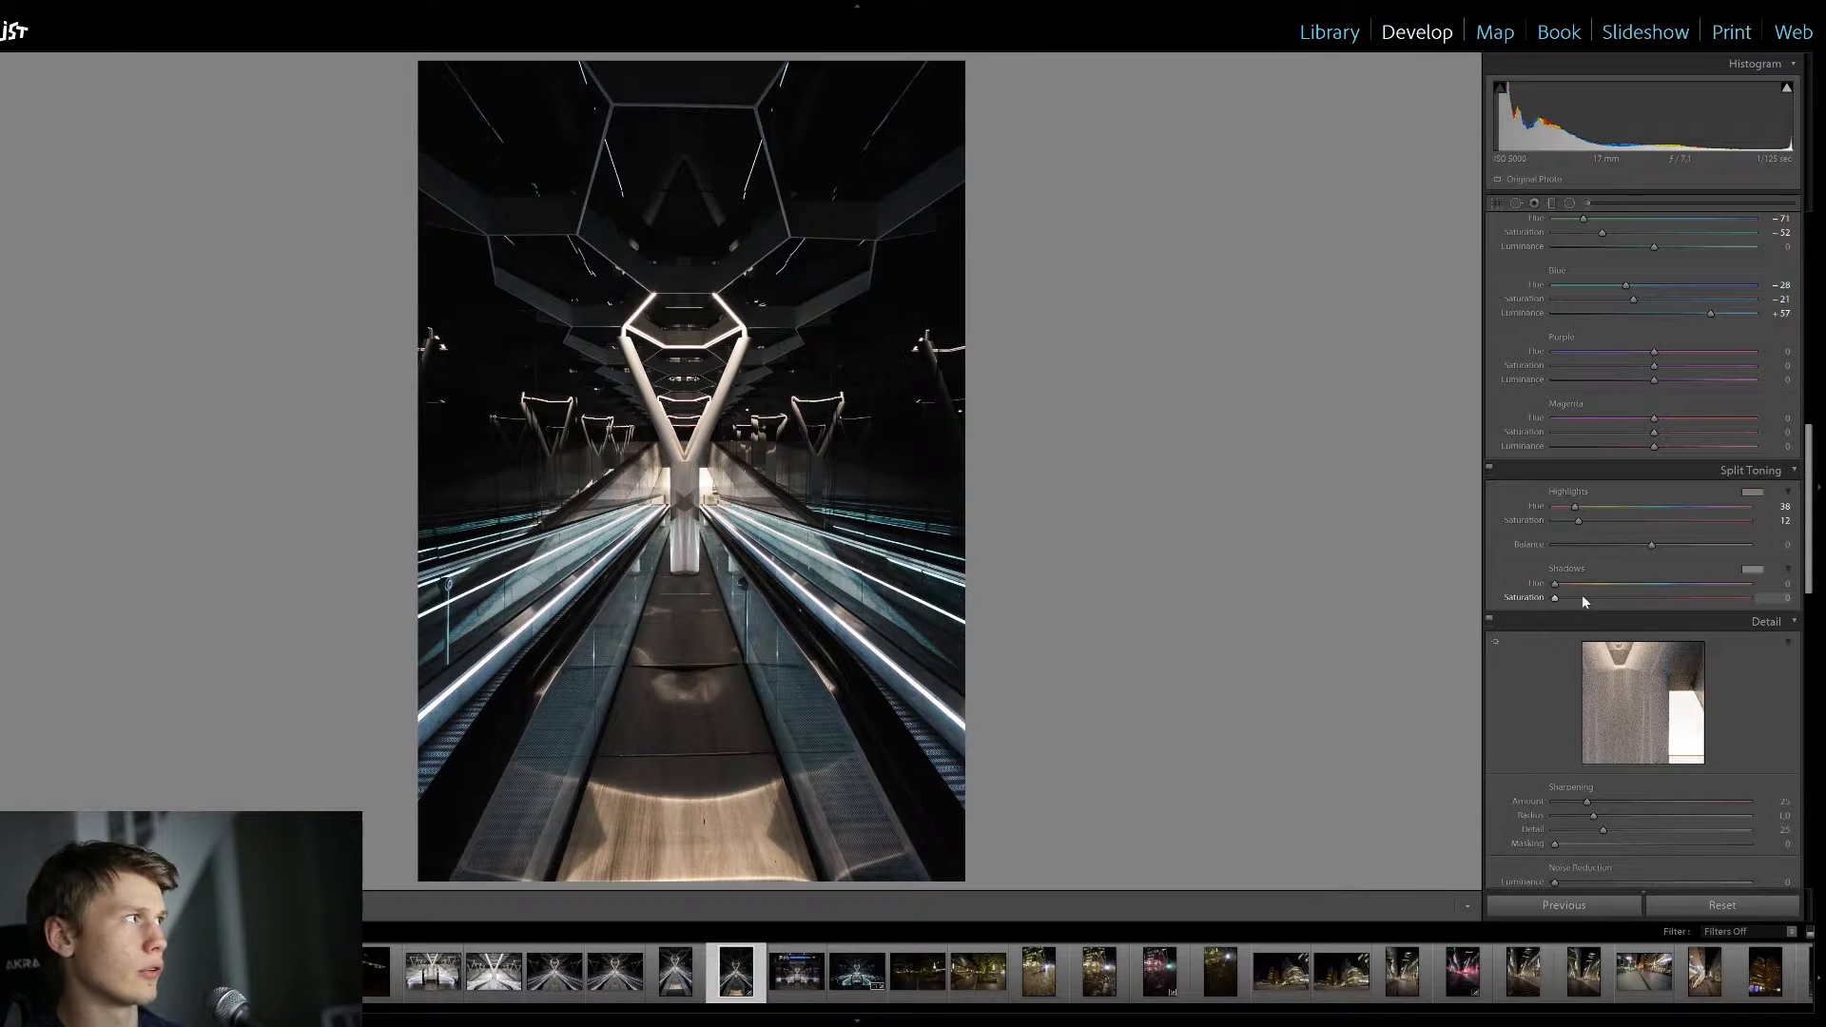
left_click_drag(1665, 583, 1674, 585)
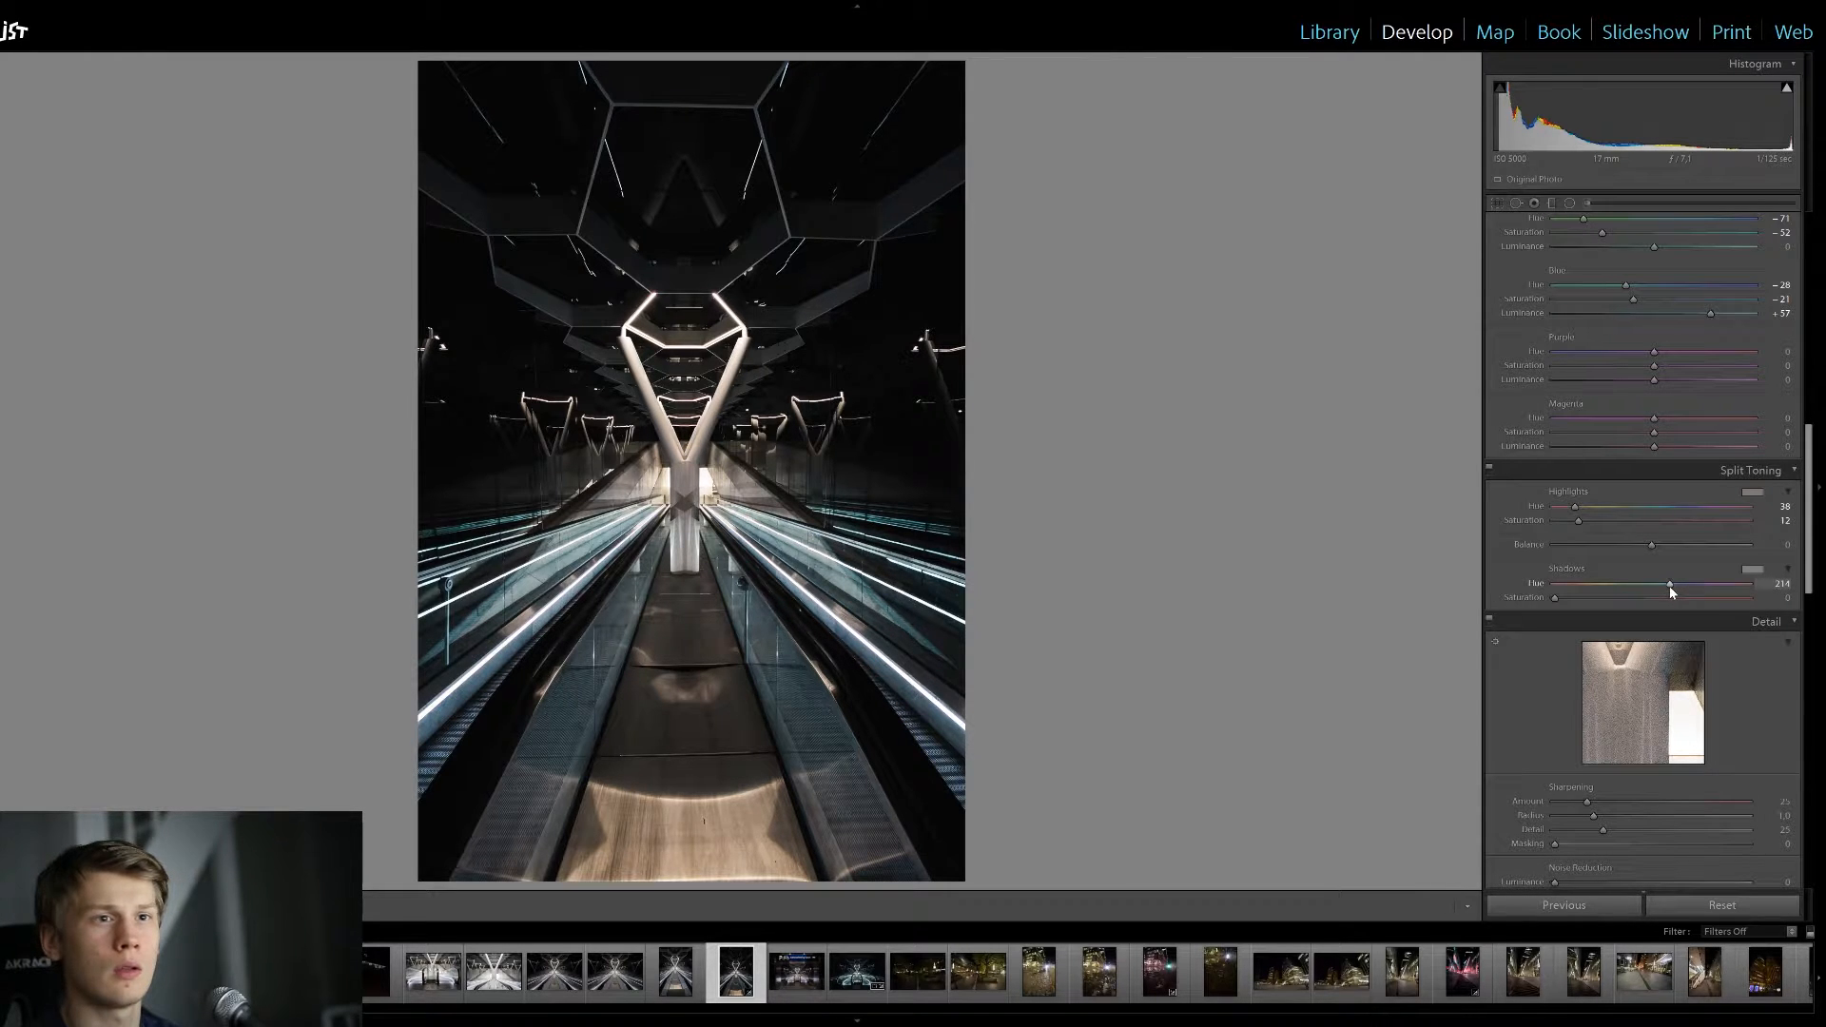
left_click_drag(1556, 597, 1571, 597)
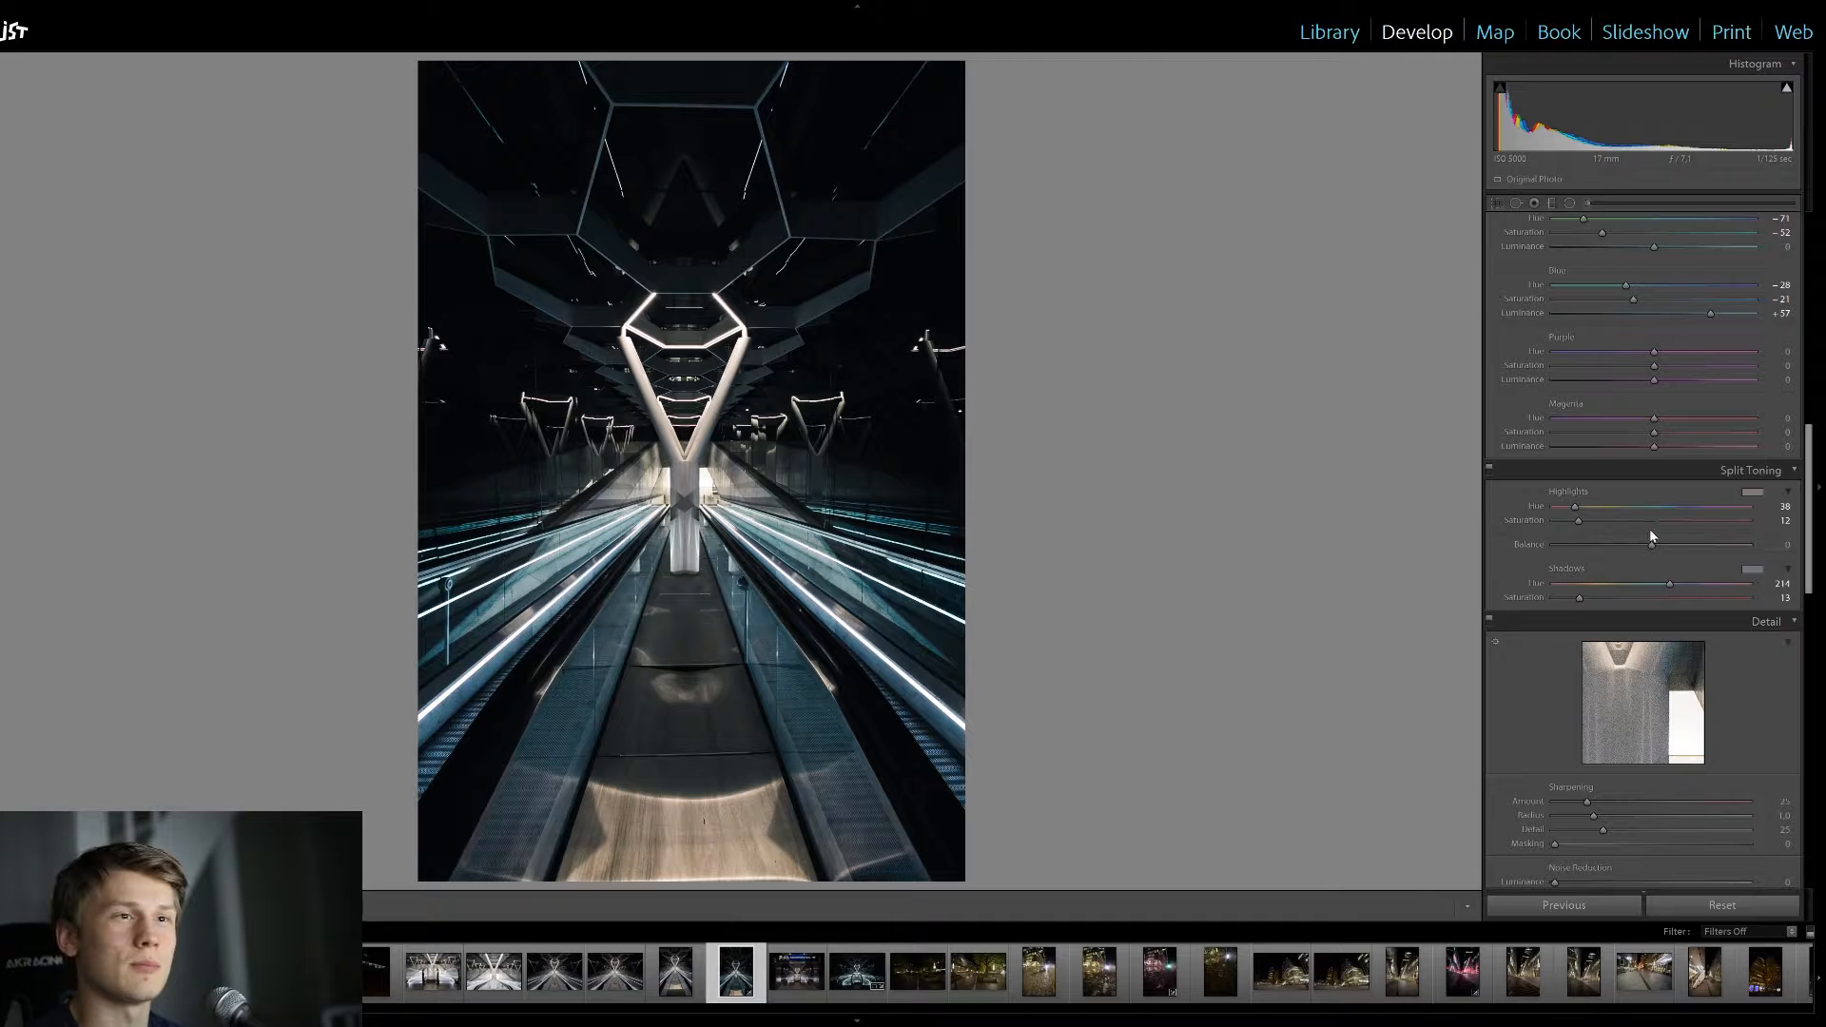
scroll(1767, 696, "down", 3)
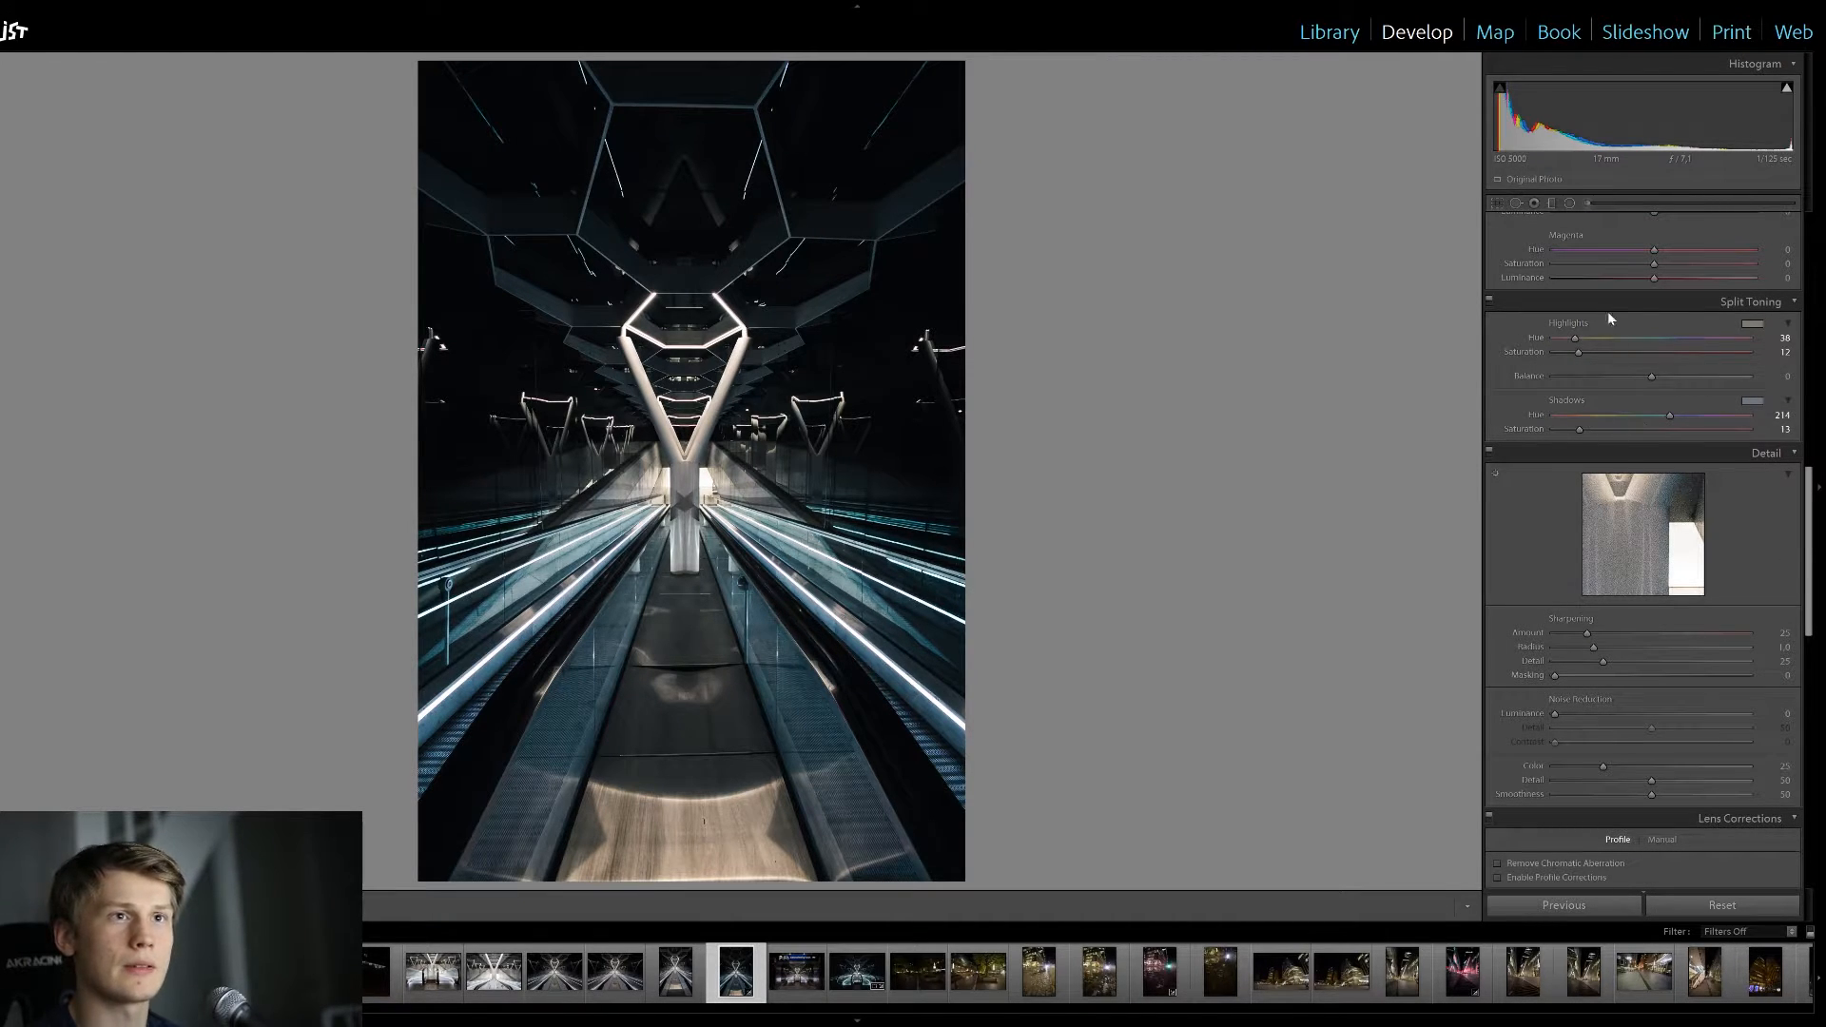
left_click(1489, 300)
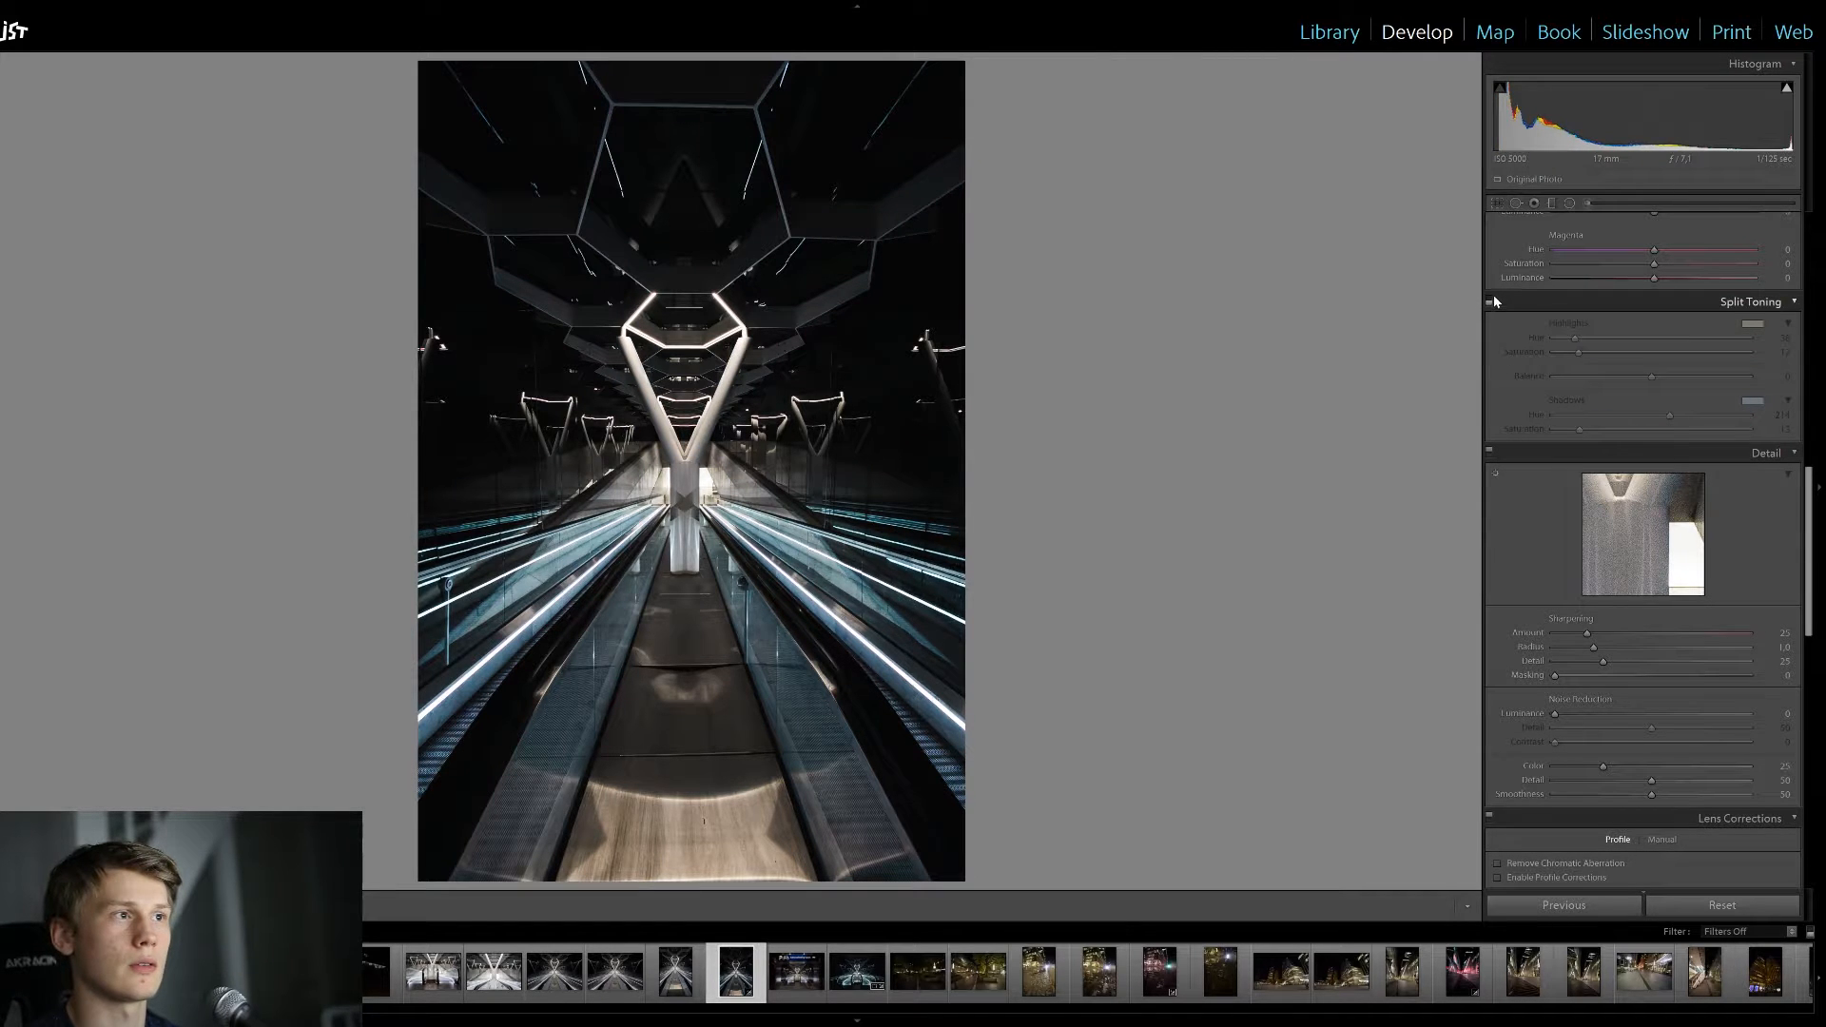
left_click(1489, 303)
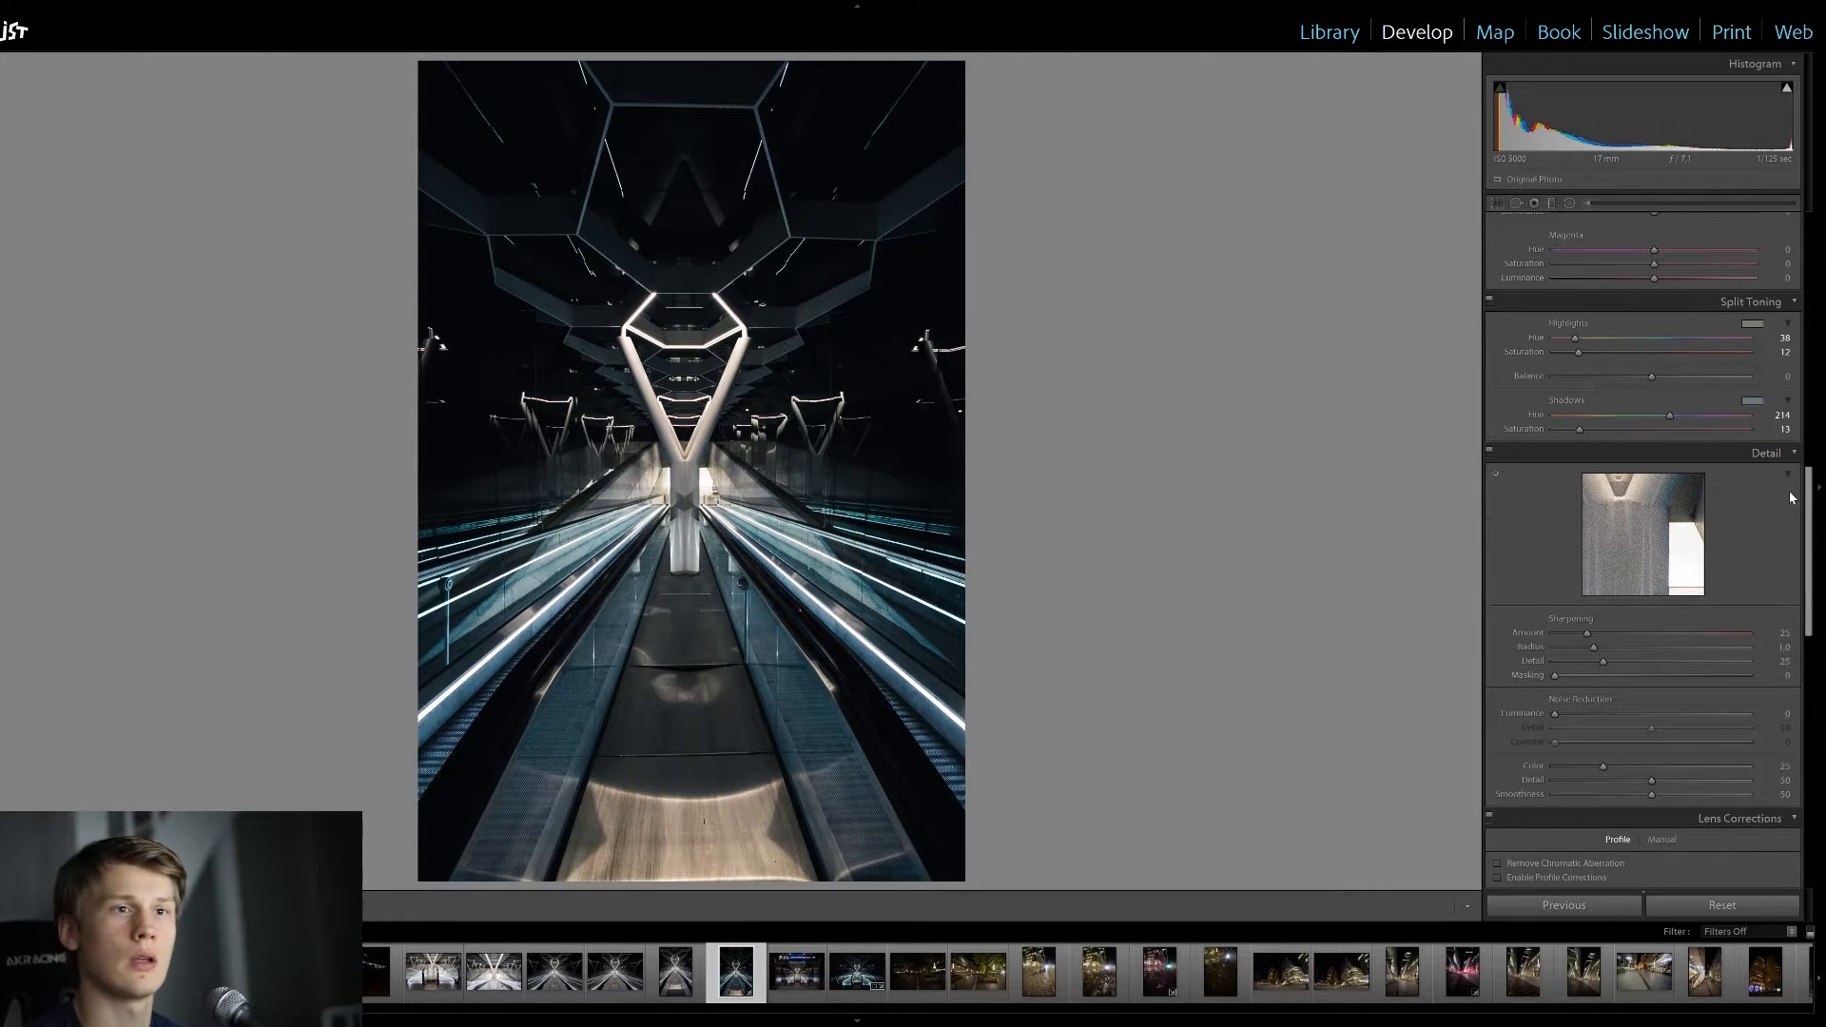
Set sharpening Masking to 87, noise reduction Luminance to 26 and its Contrast to 96, and inspect the column and ceiling up close
scroll(1789, 491, "down", 3)
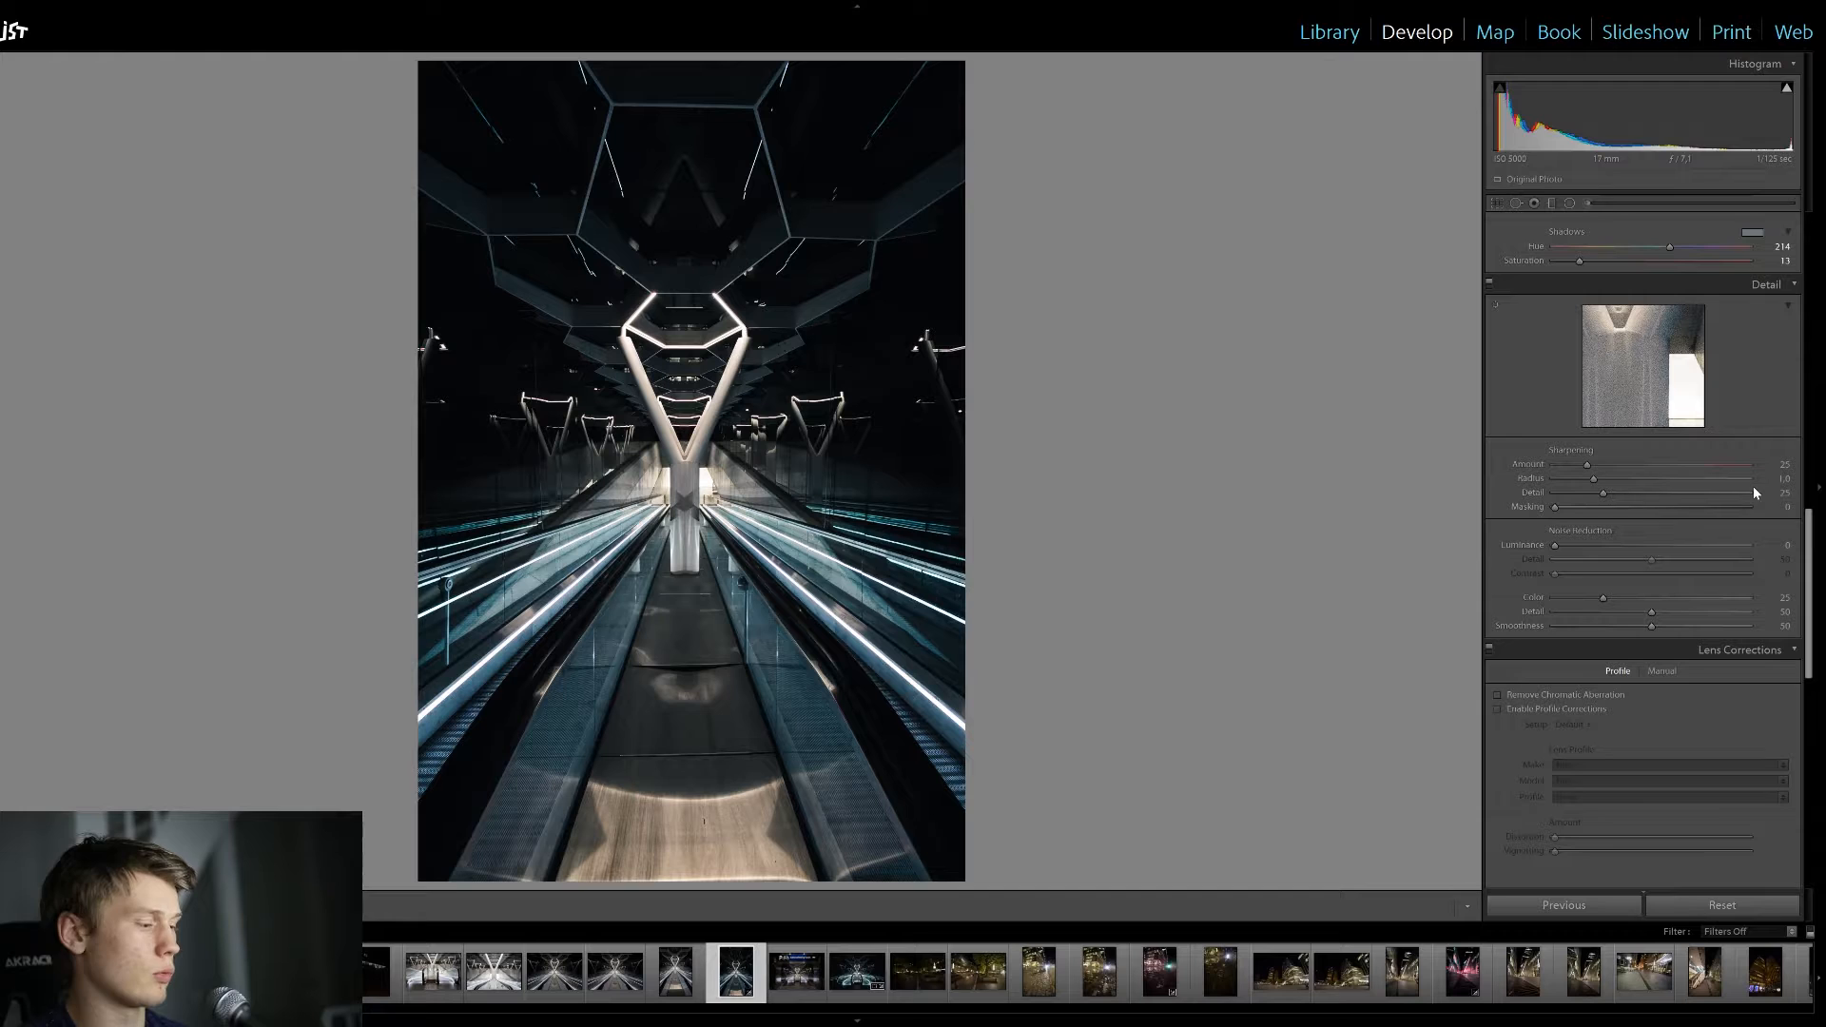
key("alt")
left_click_drag(1572, 505, 1721, 506)
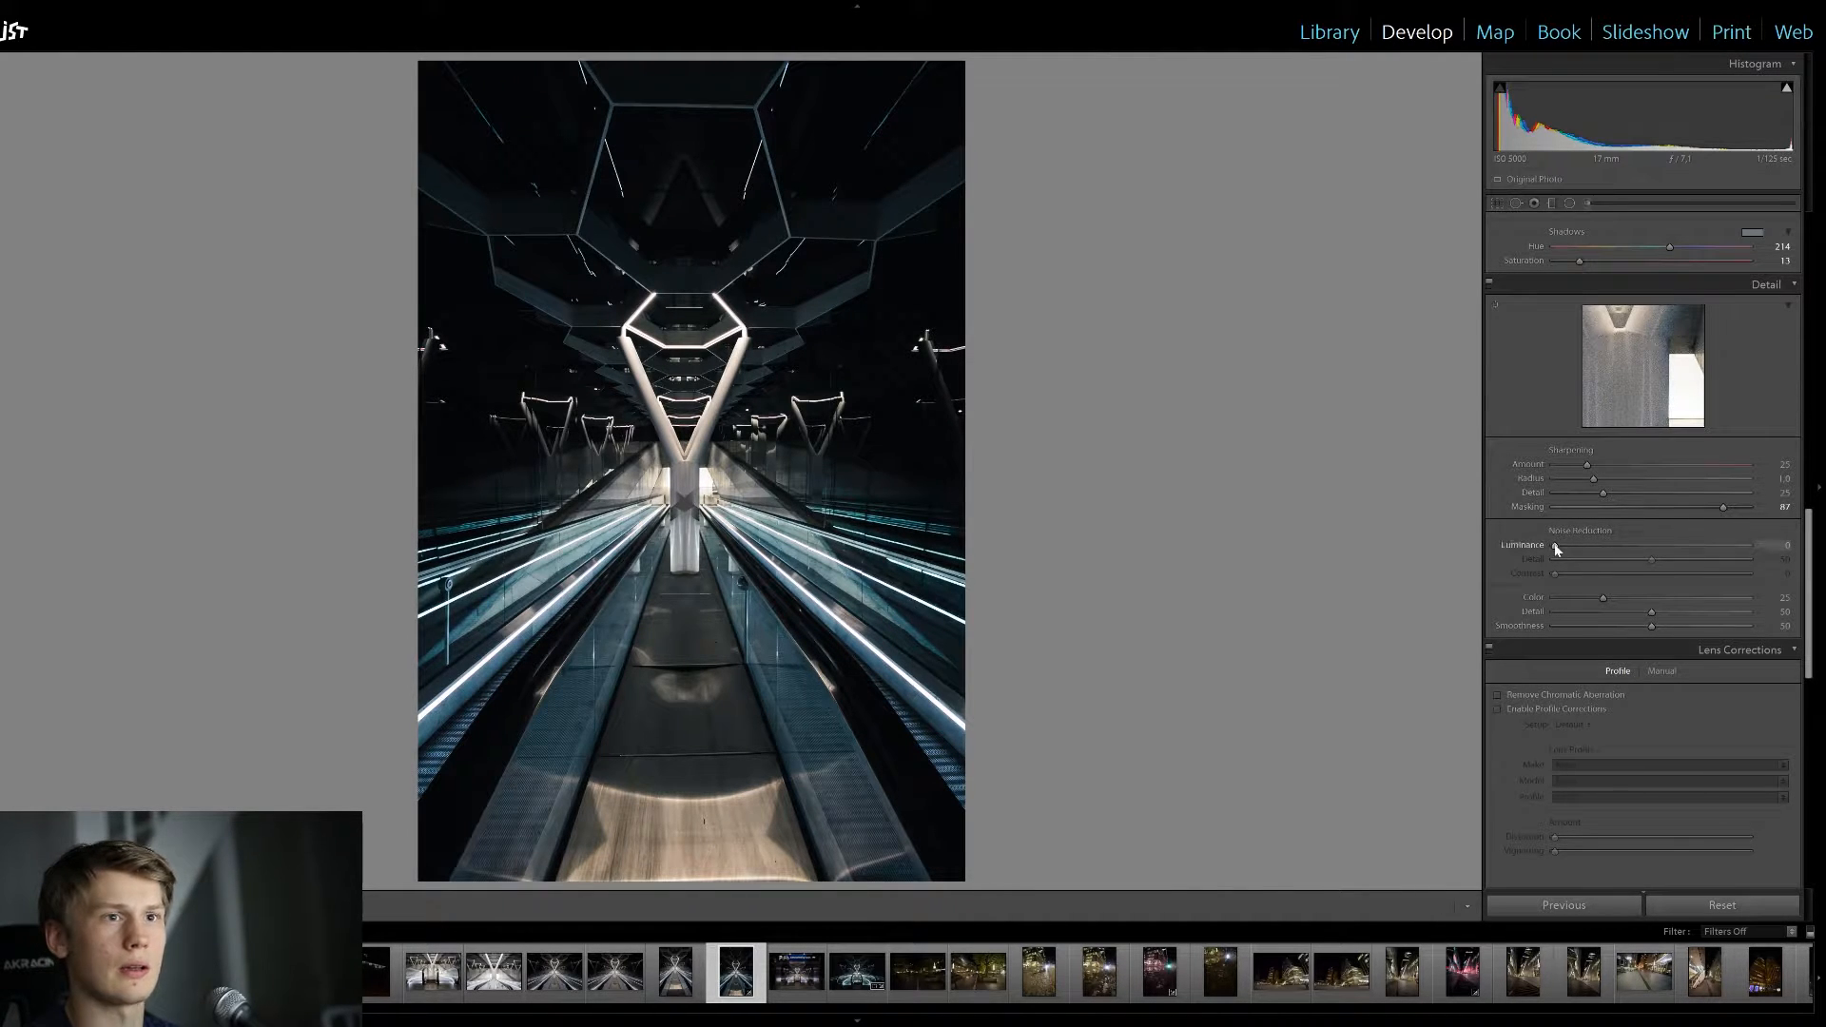
left_click_drag(1555, 548, 1607, 558)
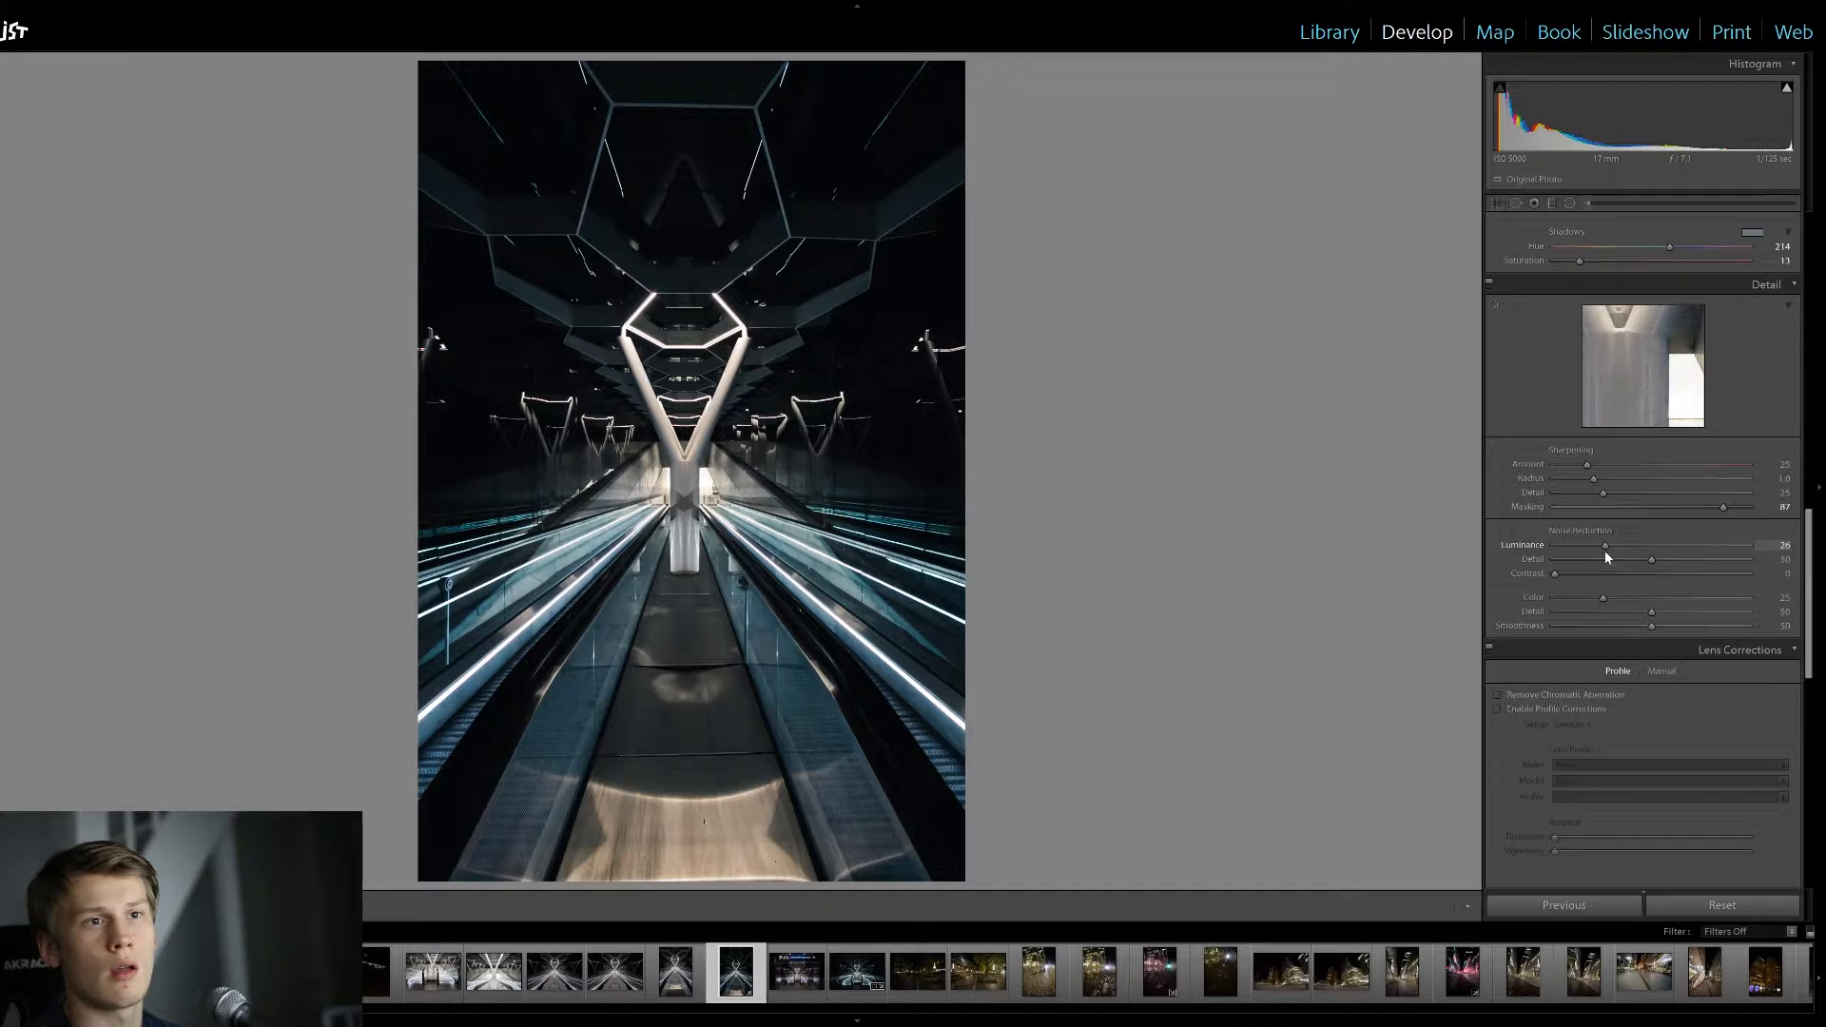
left_click_drag(1562, 576, 1748, 574)
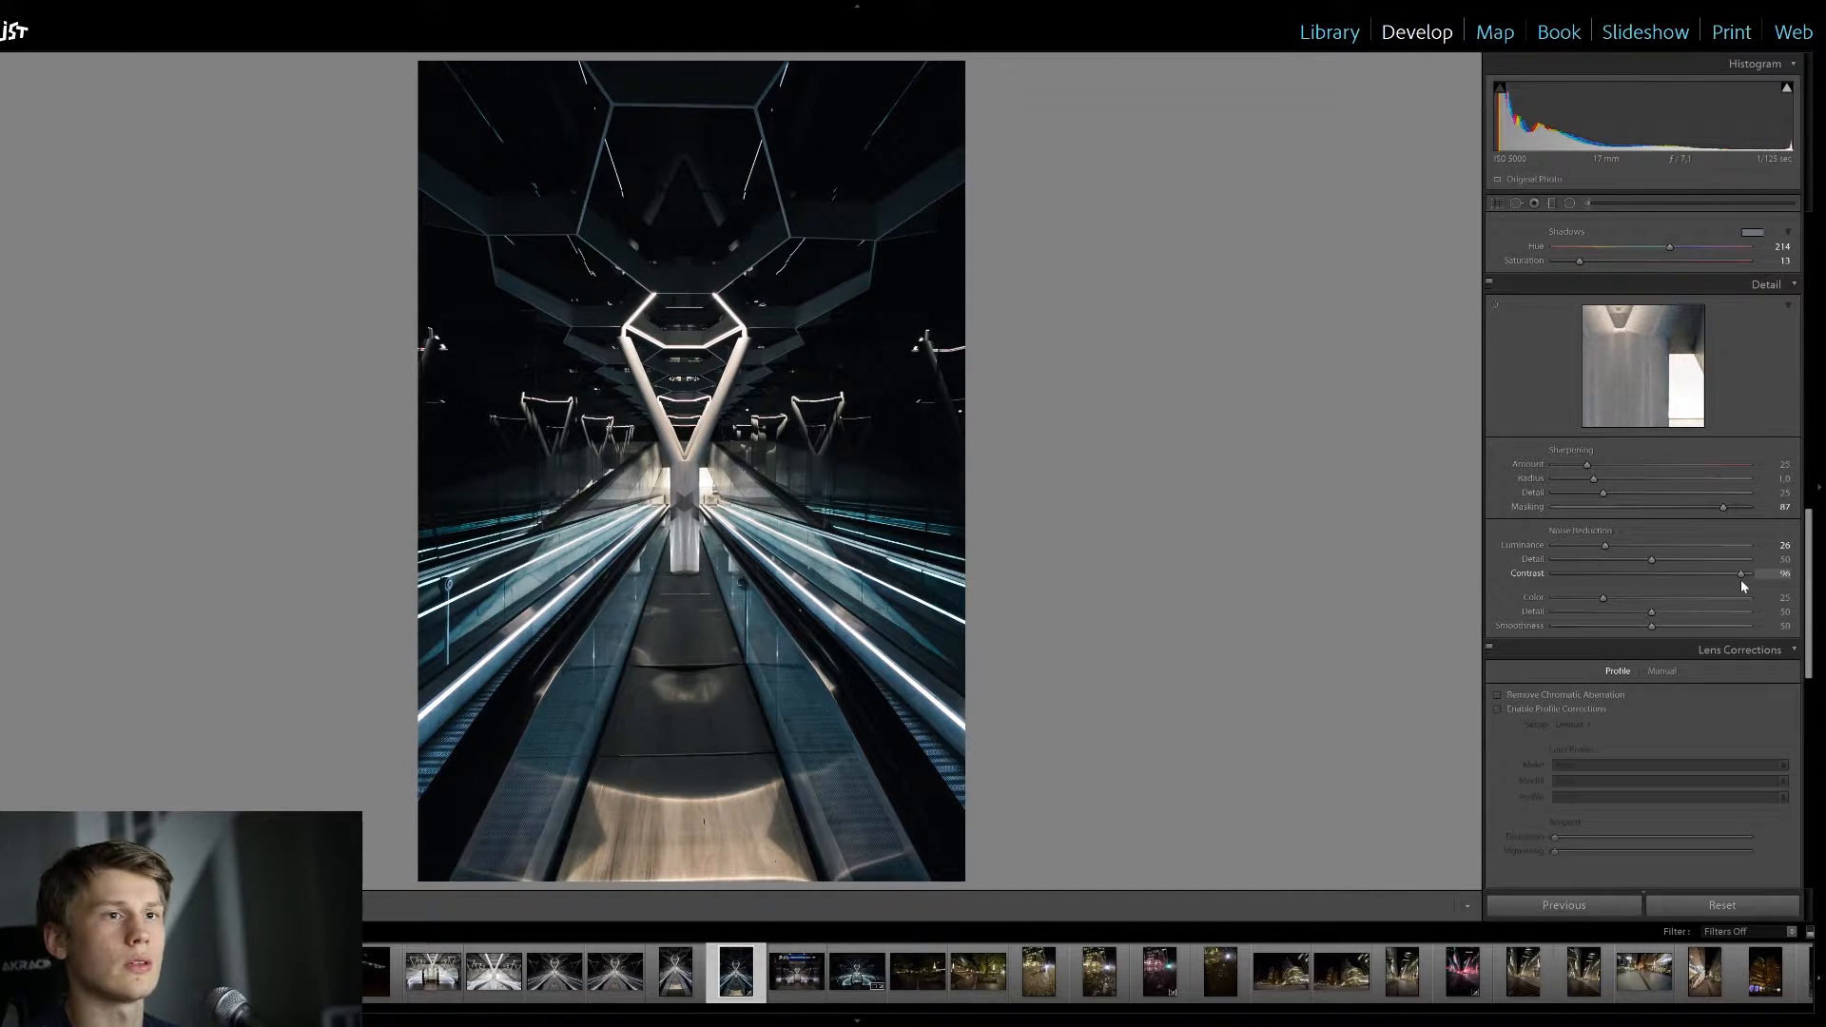
left_click(723, 473)
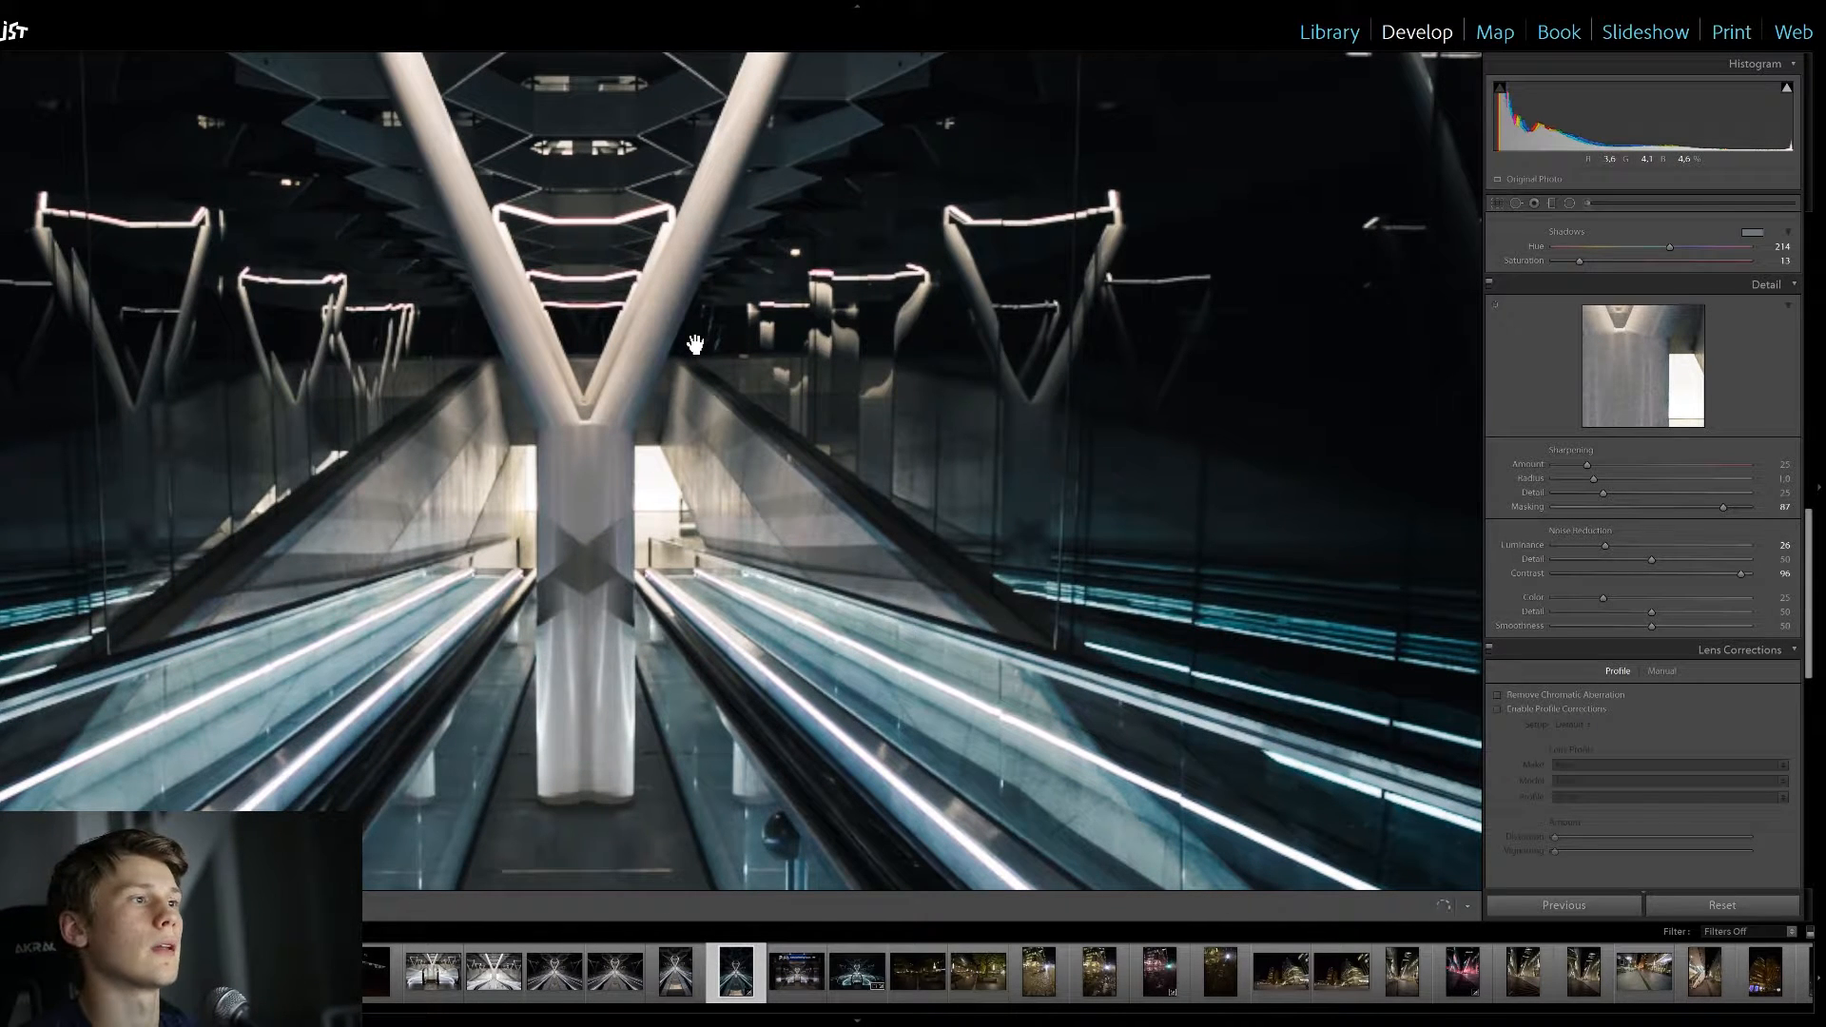
left_click_drag(695, 344, 901, 665)
left_click_drag(832, 416, 866, 626)
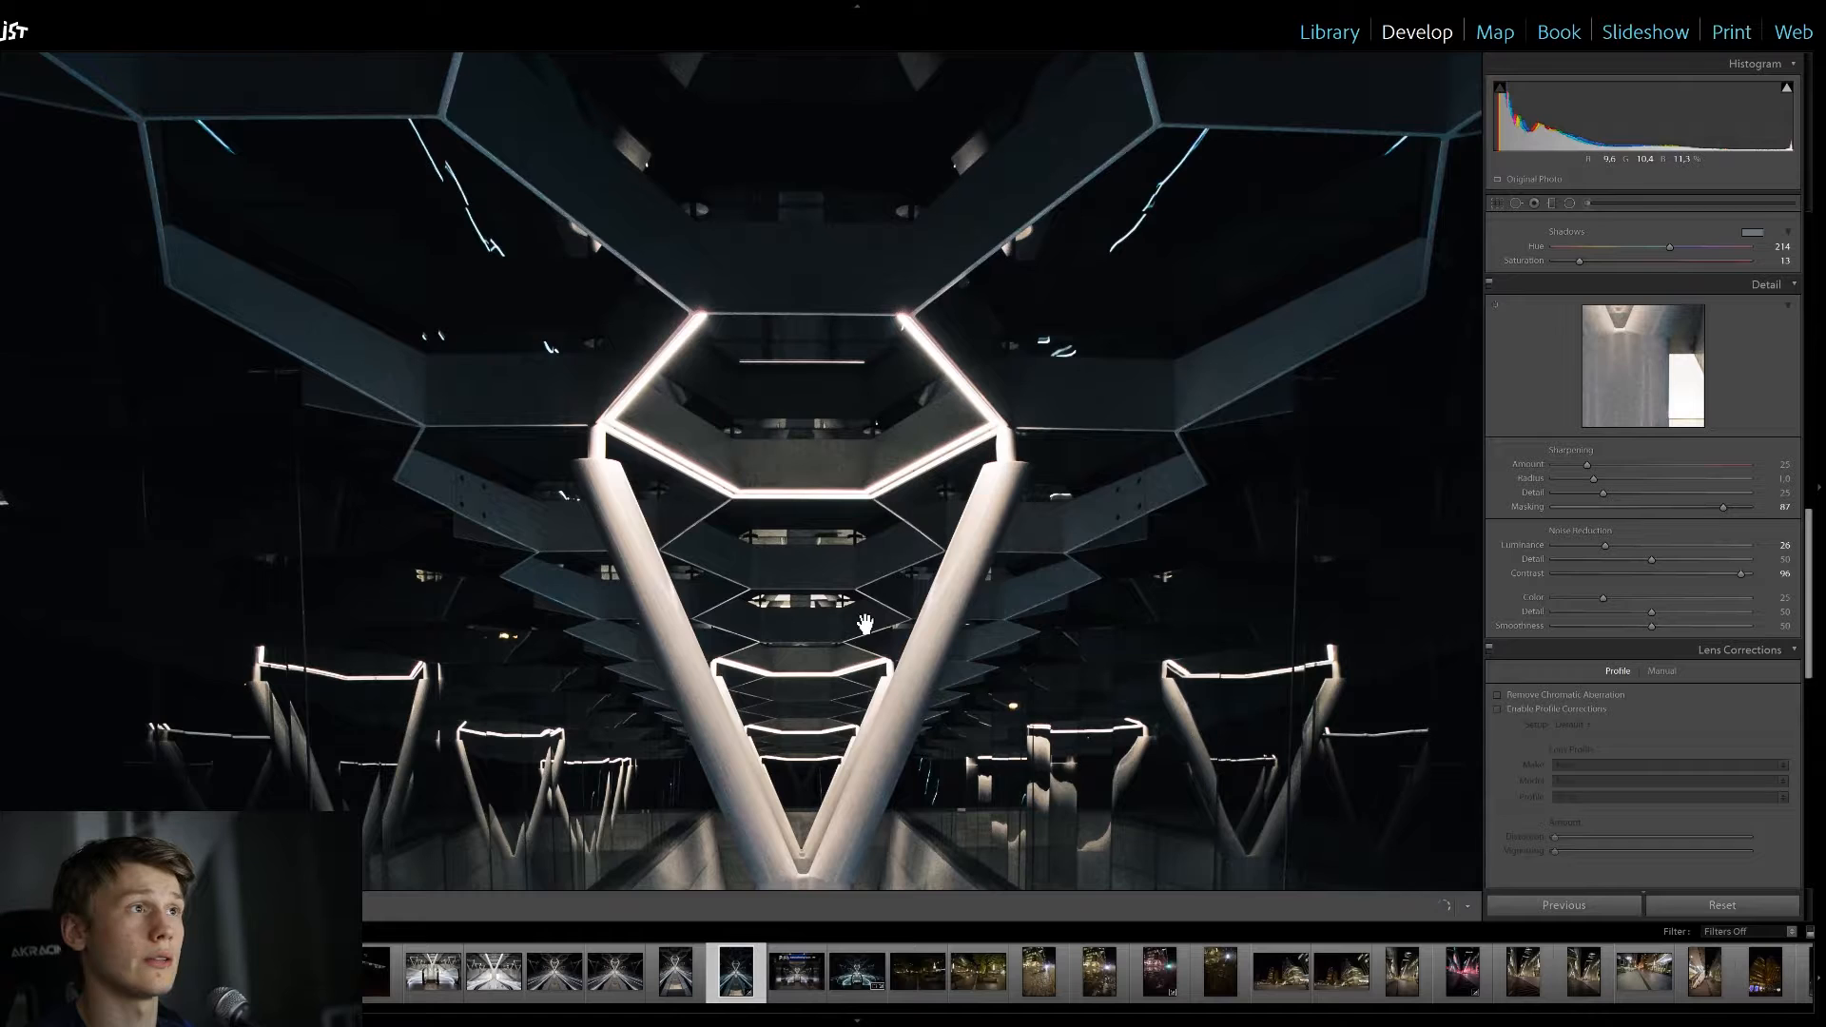
left_click(884, 613)
Remove chromatic aberration and enable the lens profile corrections for the photo
scroll(1731, 684, "down", 3)
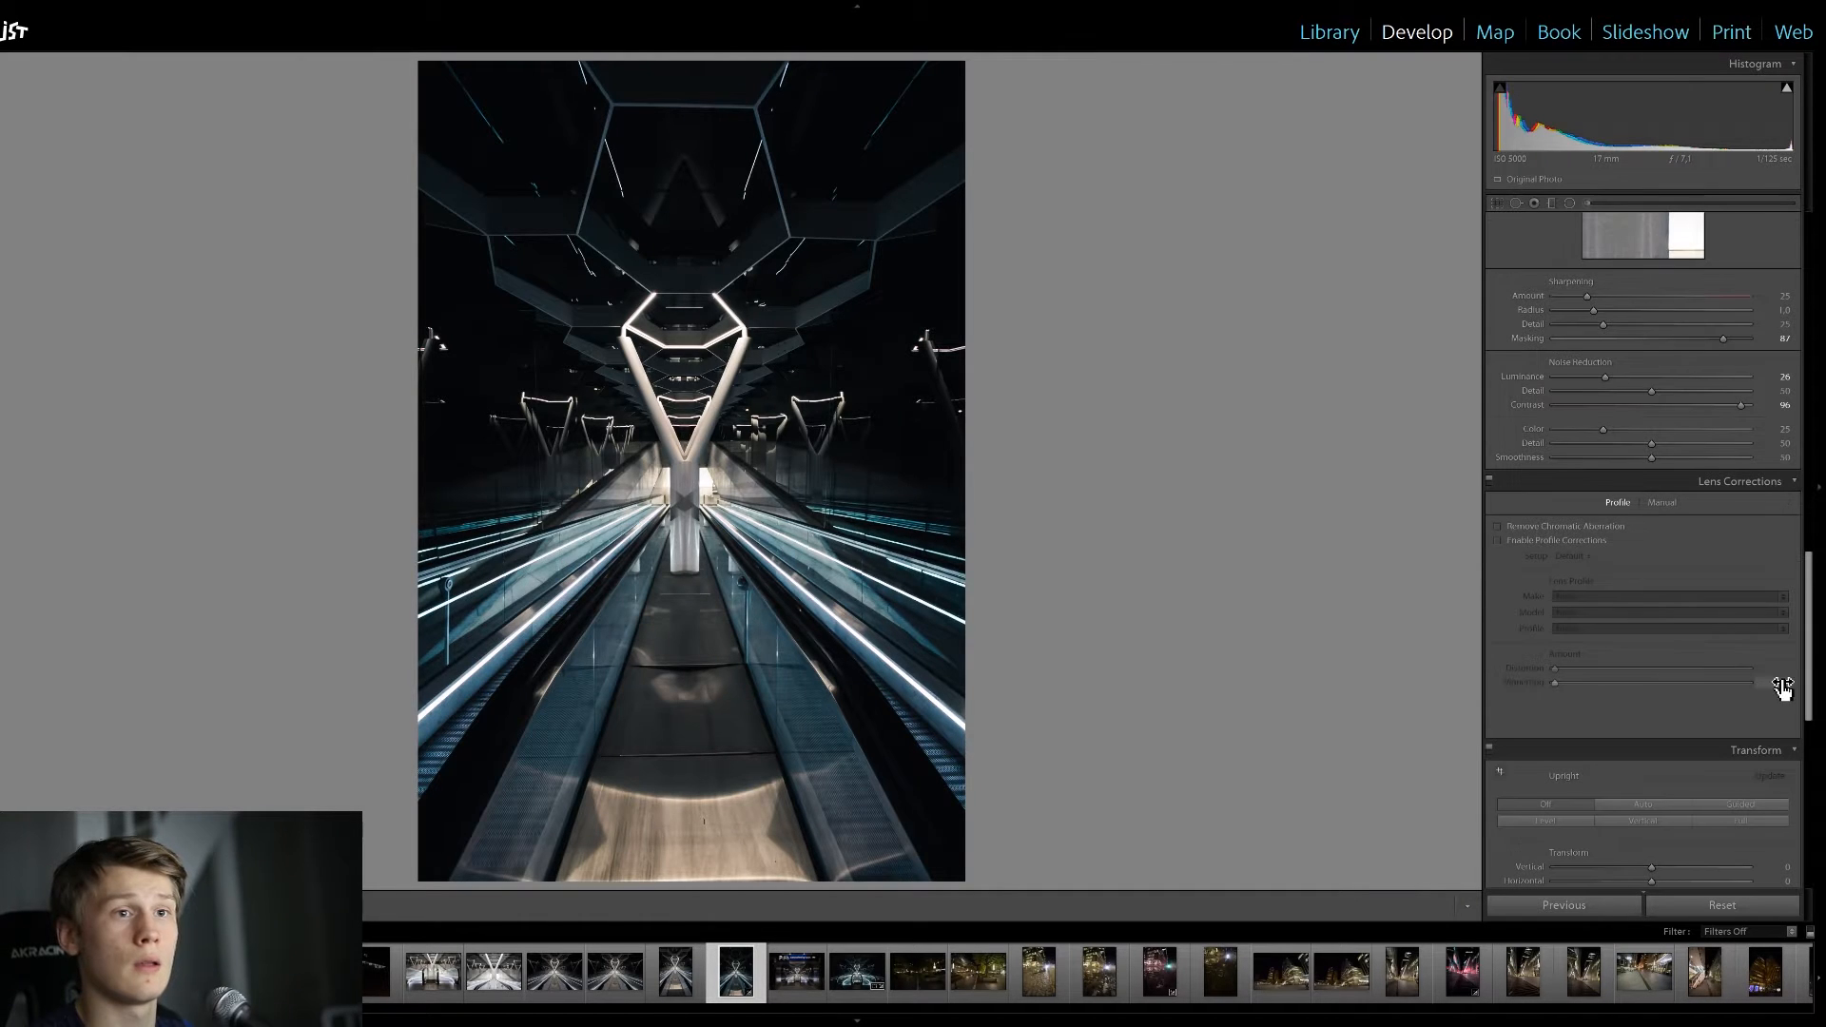
left_click(1607, 527)
left_click(1597, 541)
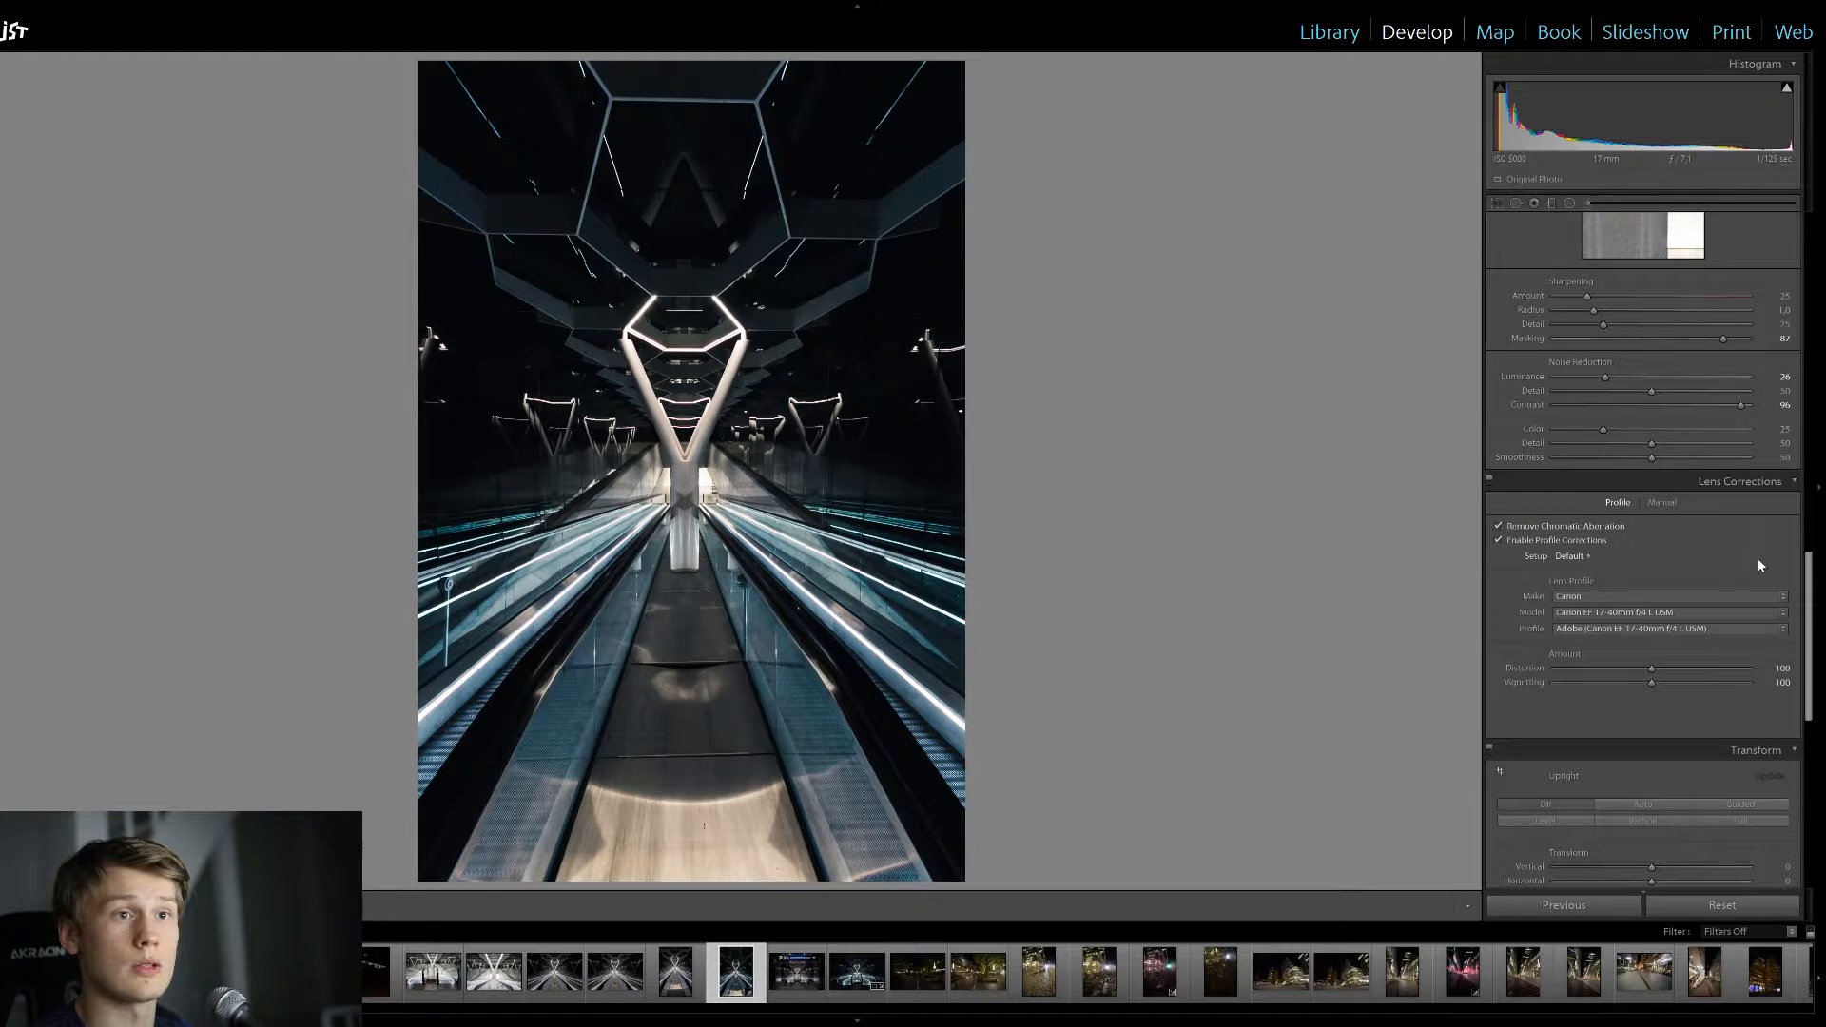
Try the Auto Upright correction on the photo and switch it to Level
scroll(1762, 566, "down", 3)
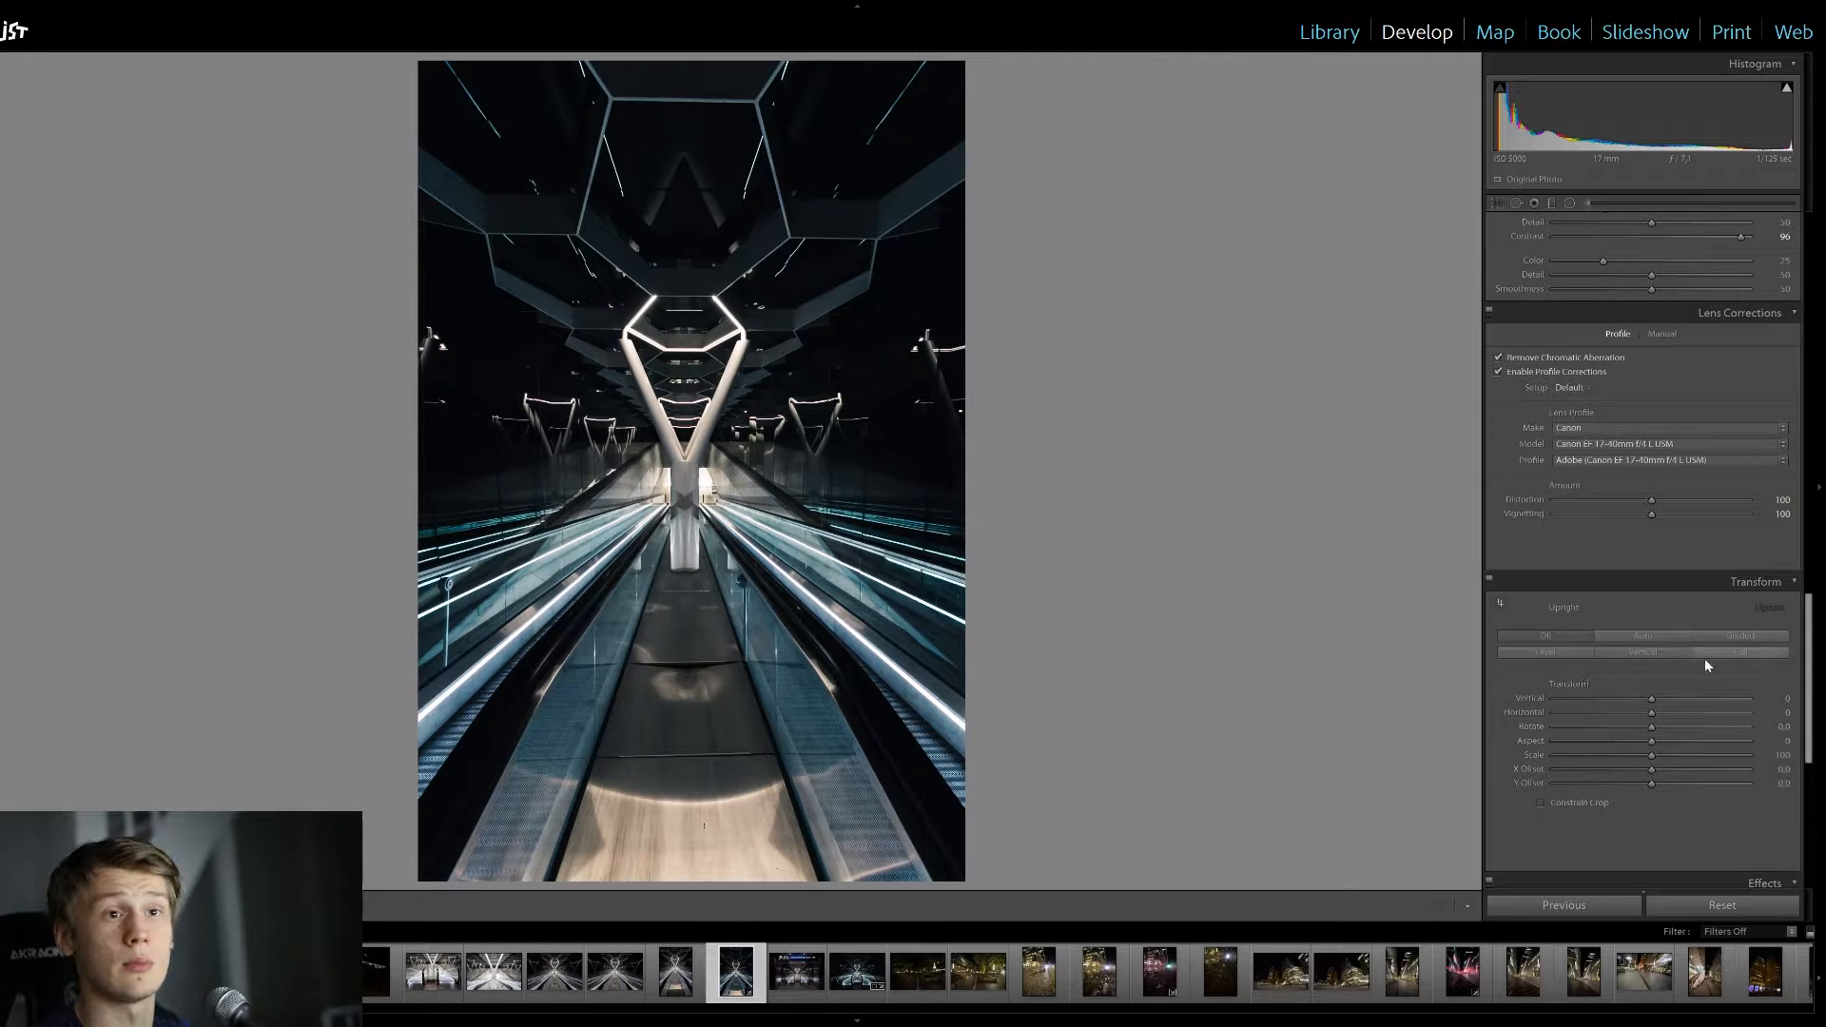
left_click(1644, 637)
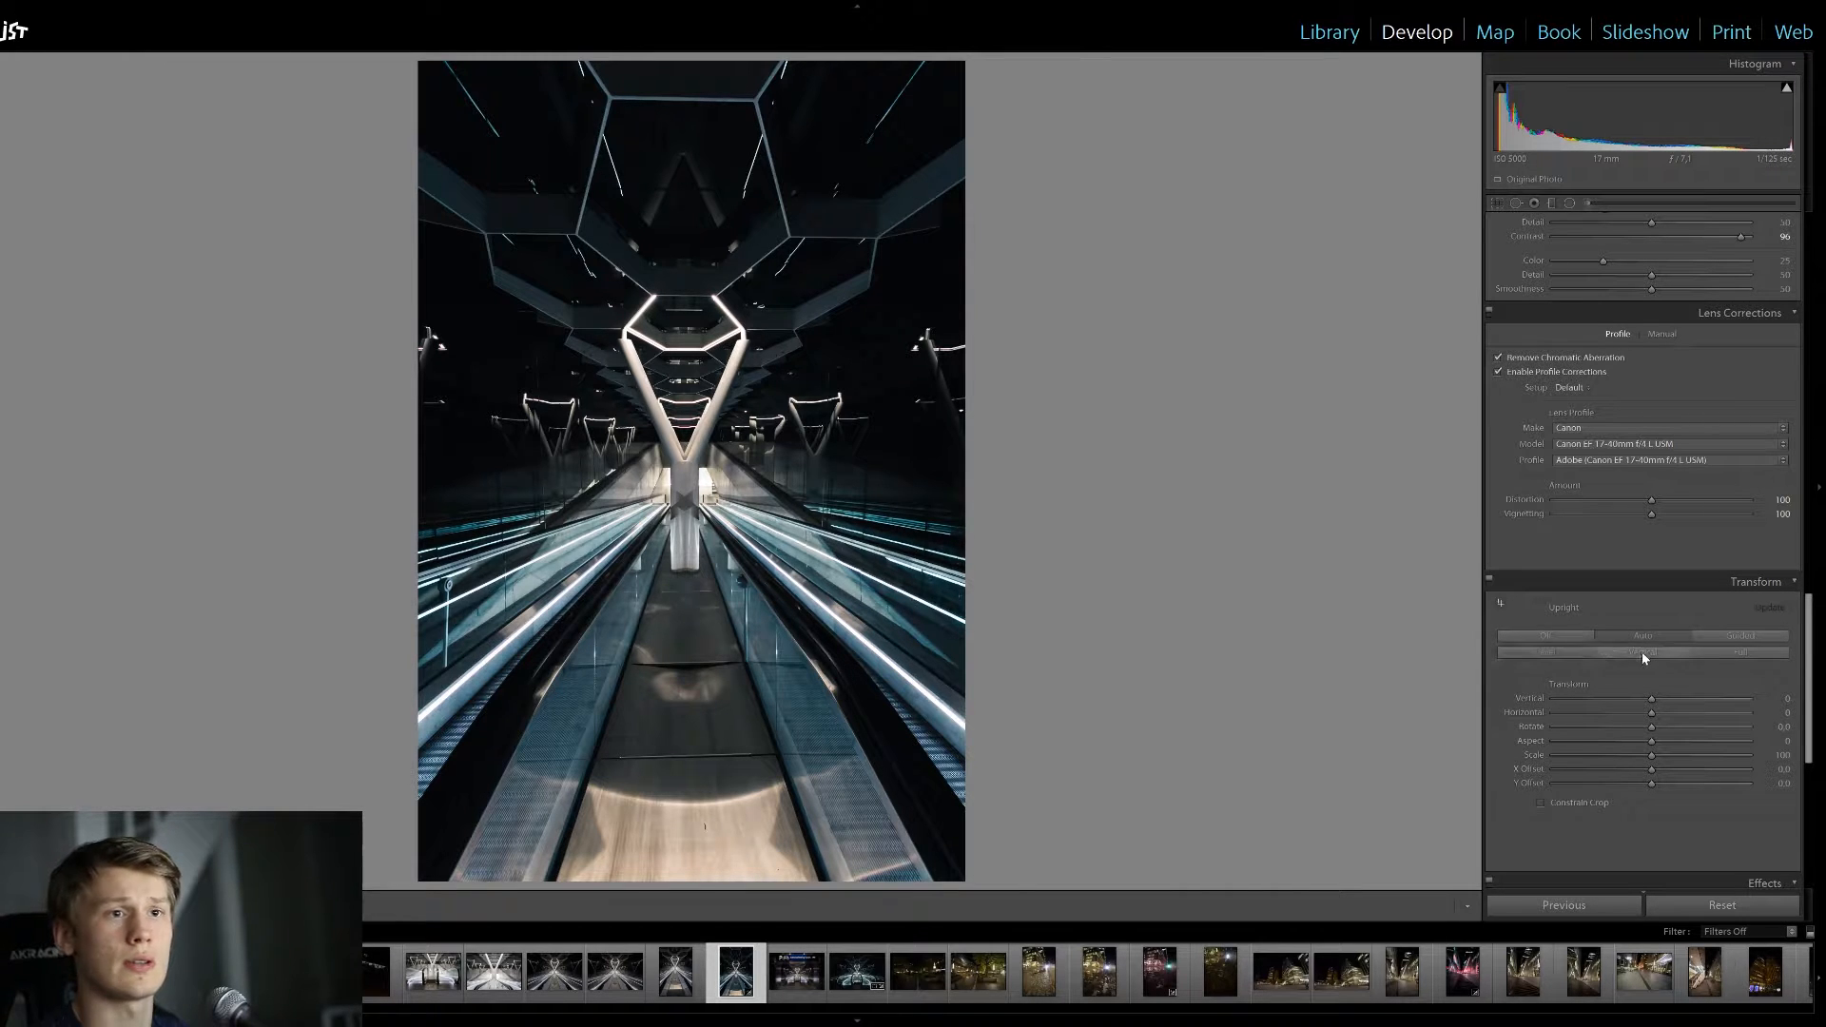
left_click(1550, 654)
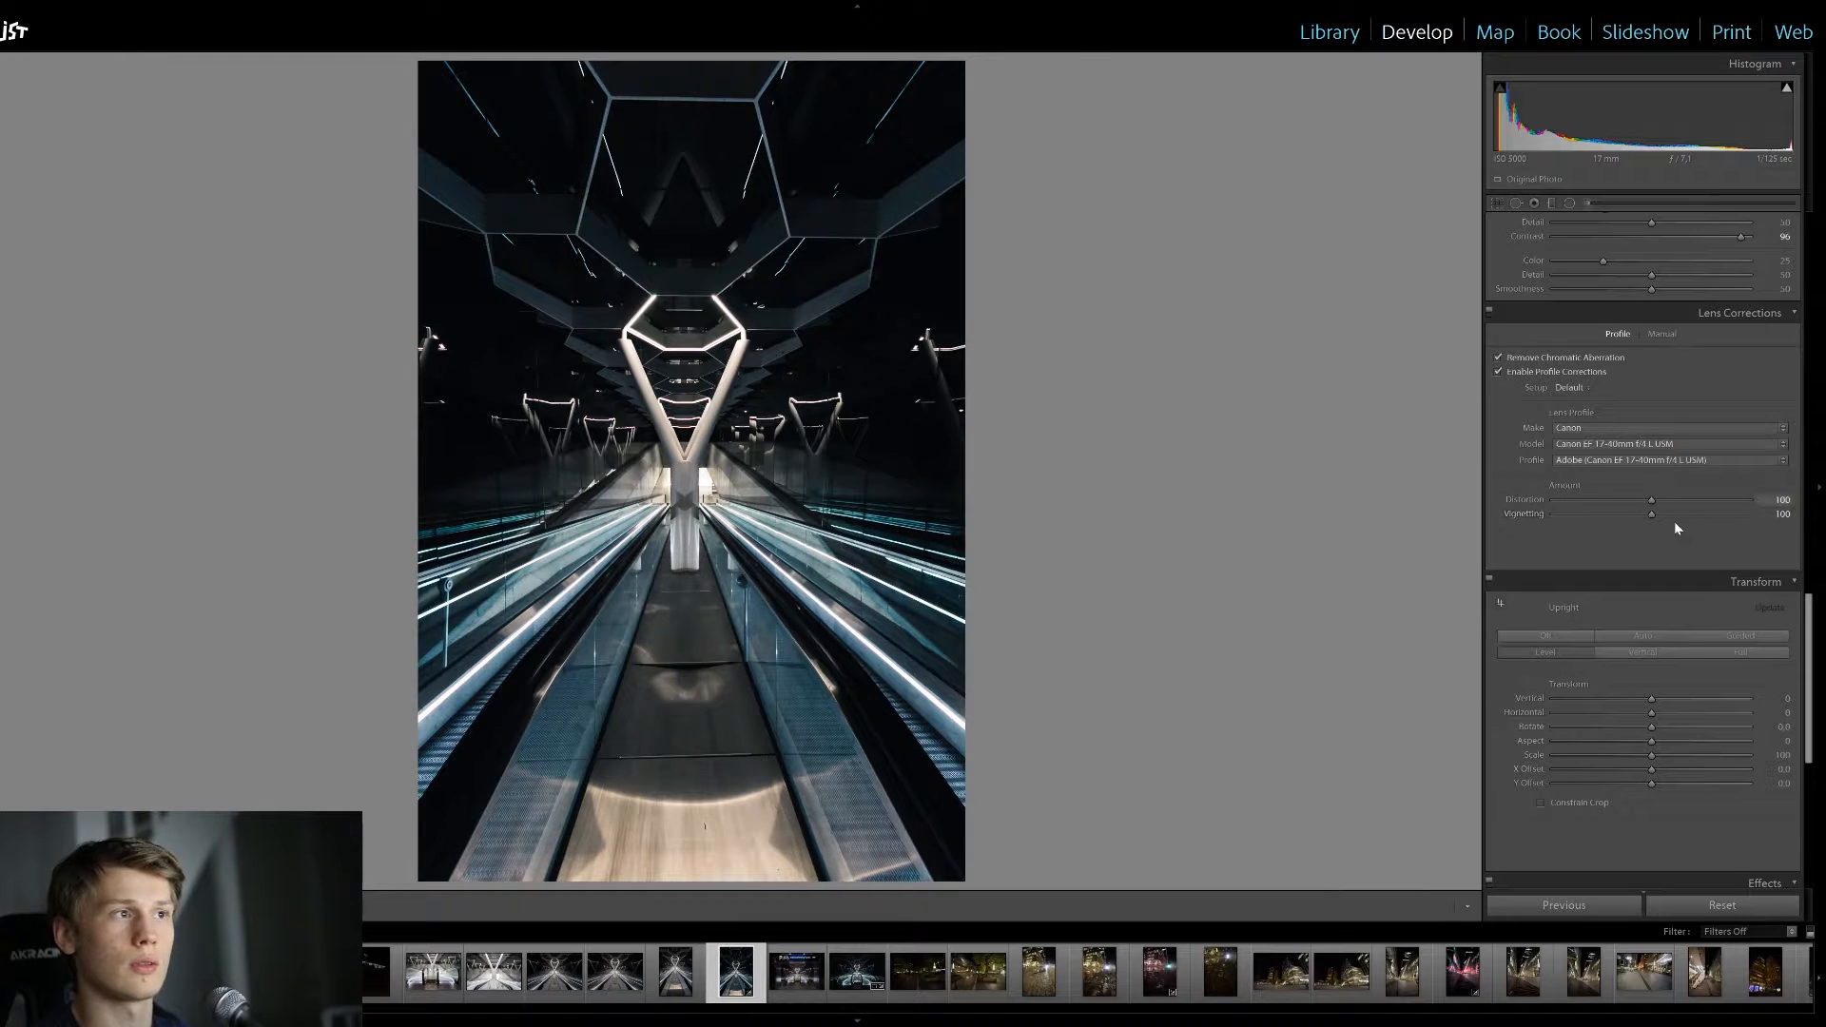
Switch Upright to Guided and draw a horizontal guide along the floor seam in the foreground of the walkway
left_click(1564, 637)
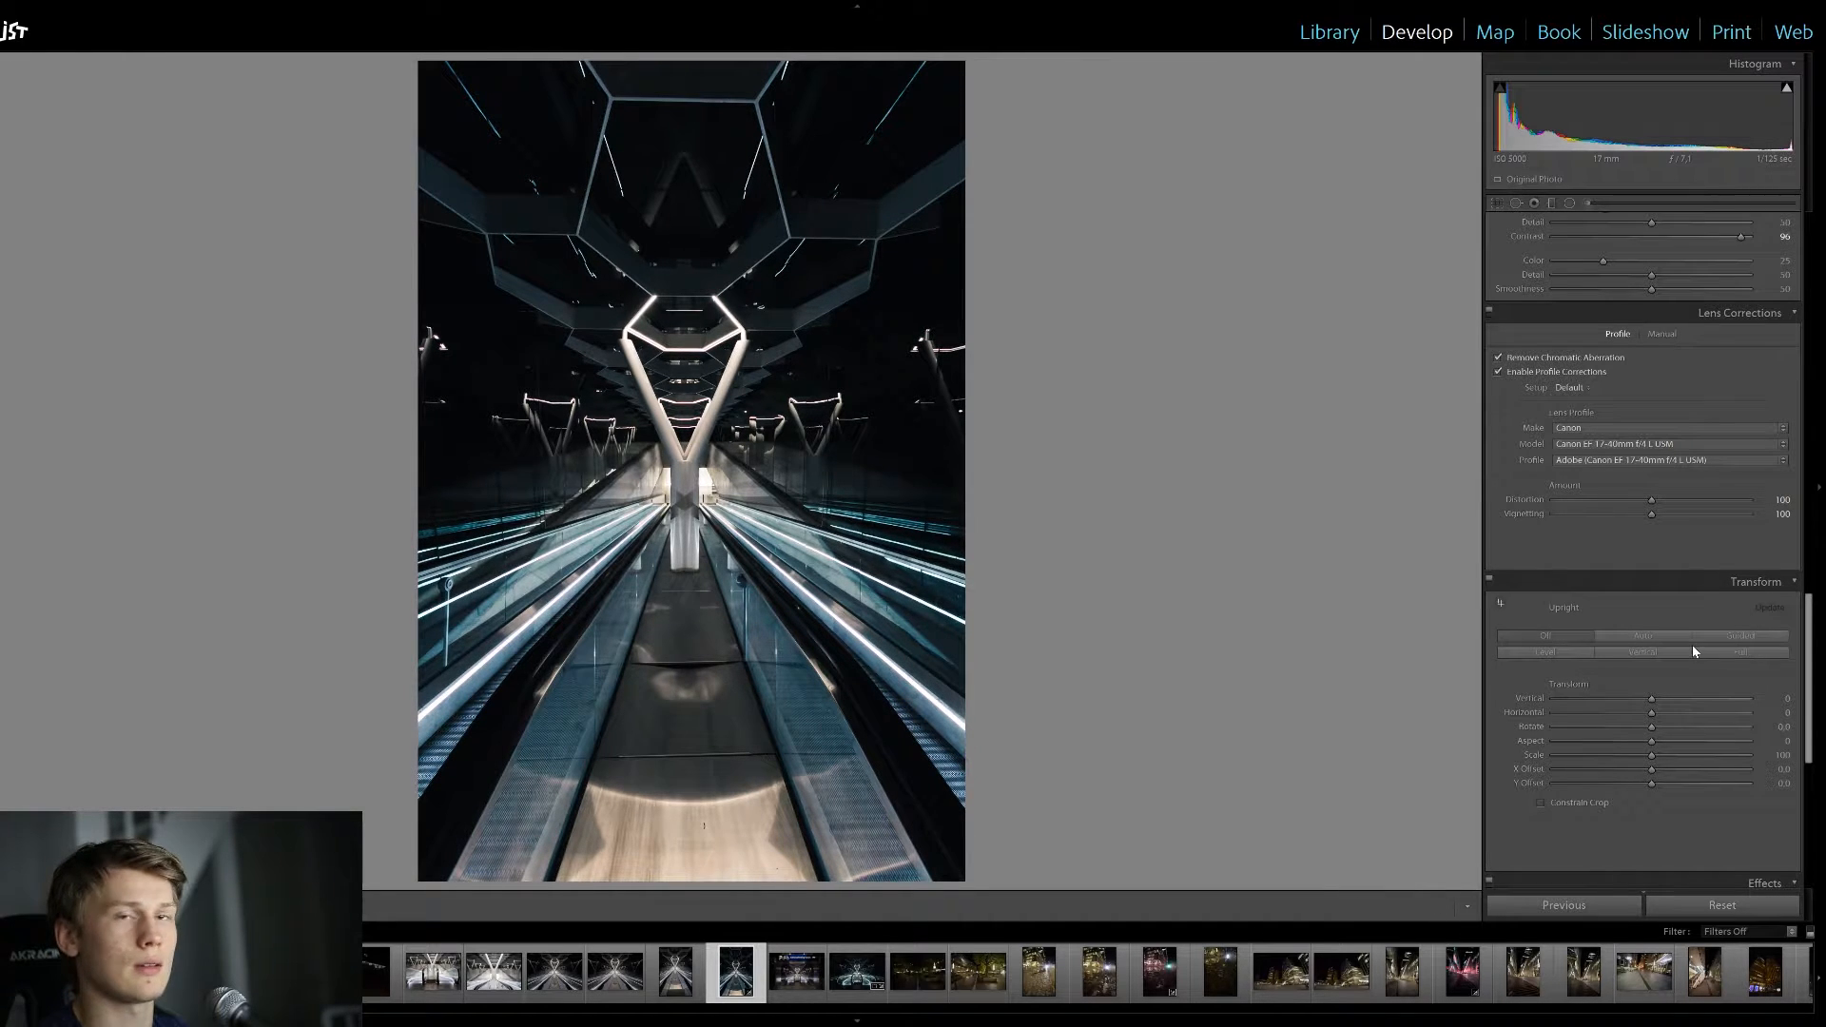
left_click(1744, 639)
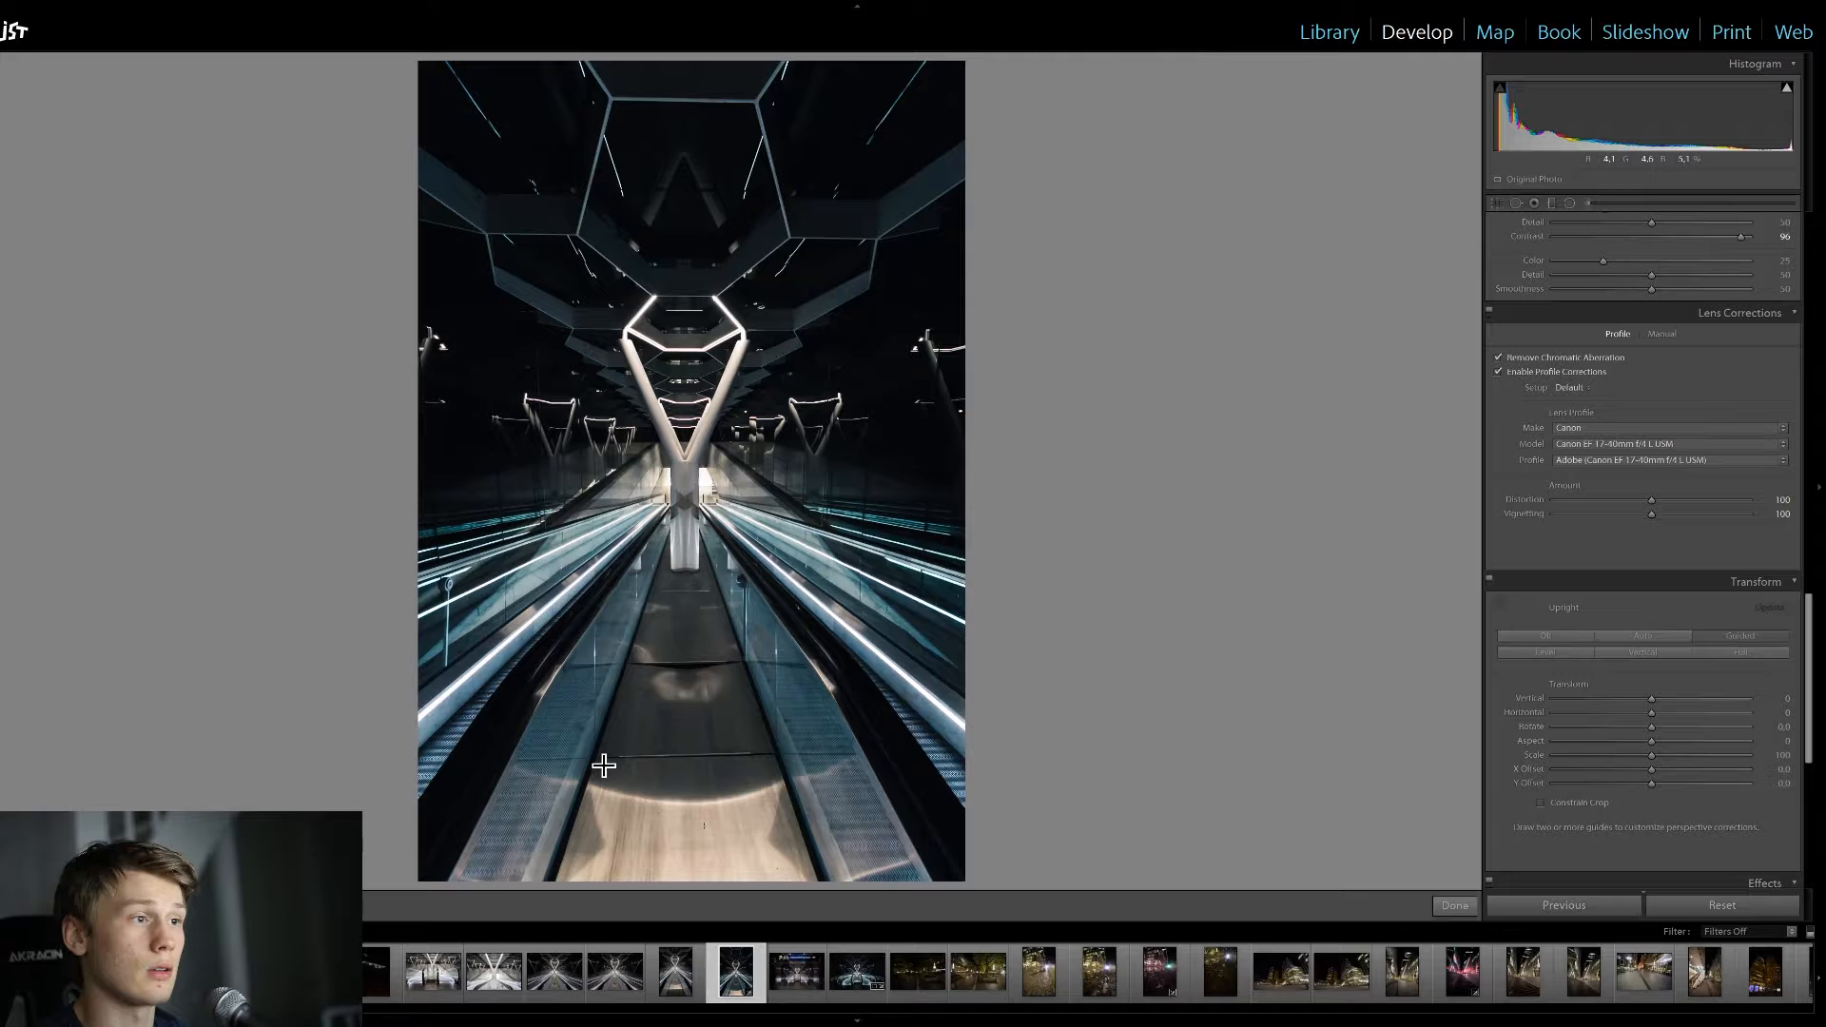
left_click_drag(595, 758, 780, 759)
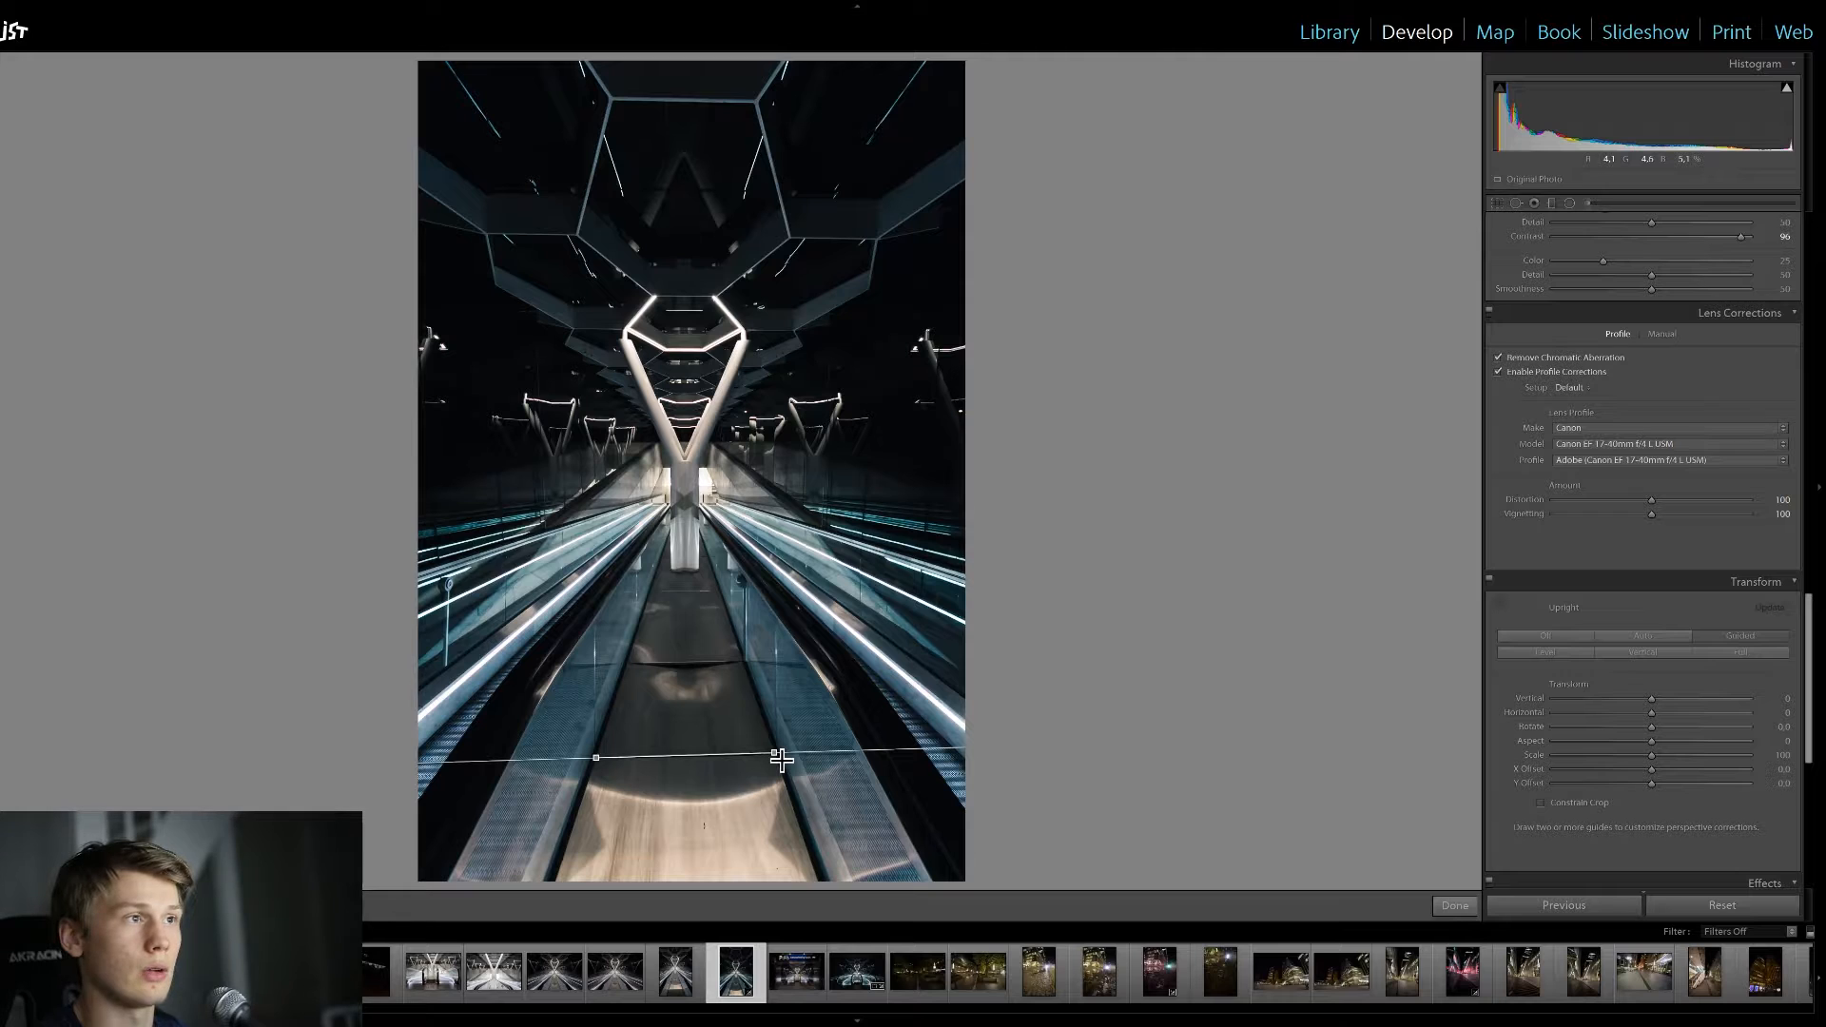
left_click_drag(781, 758, 774, 752)
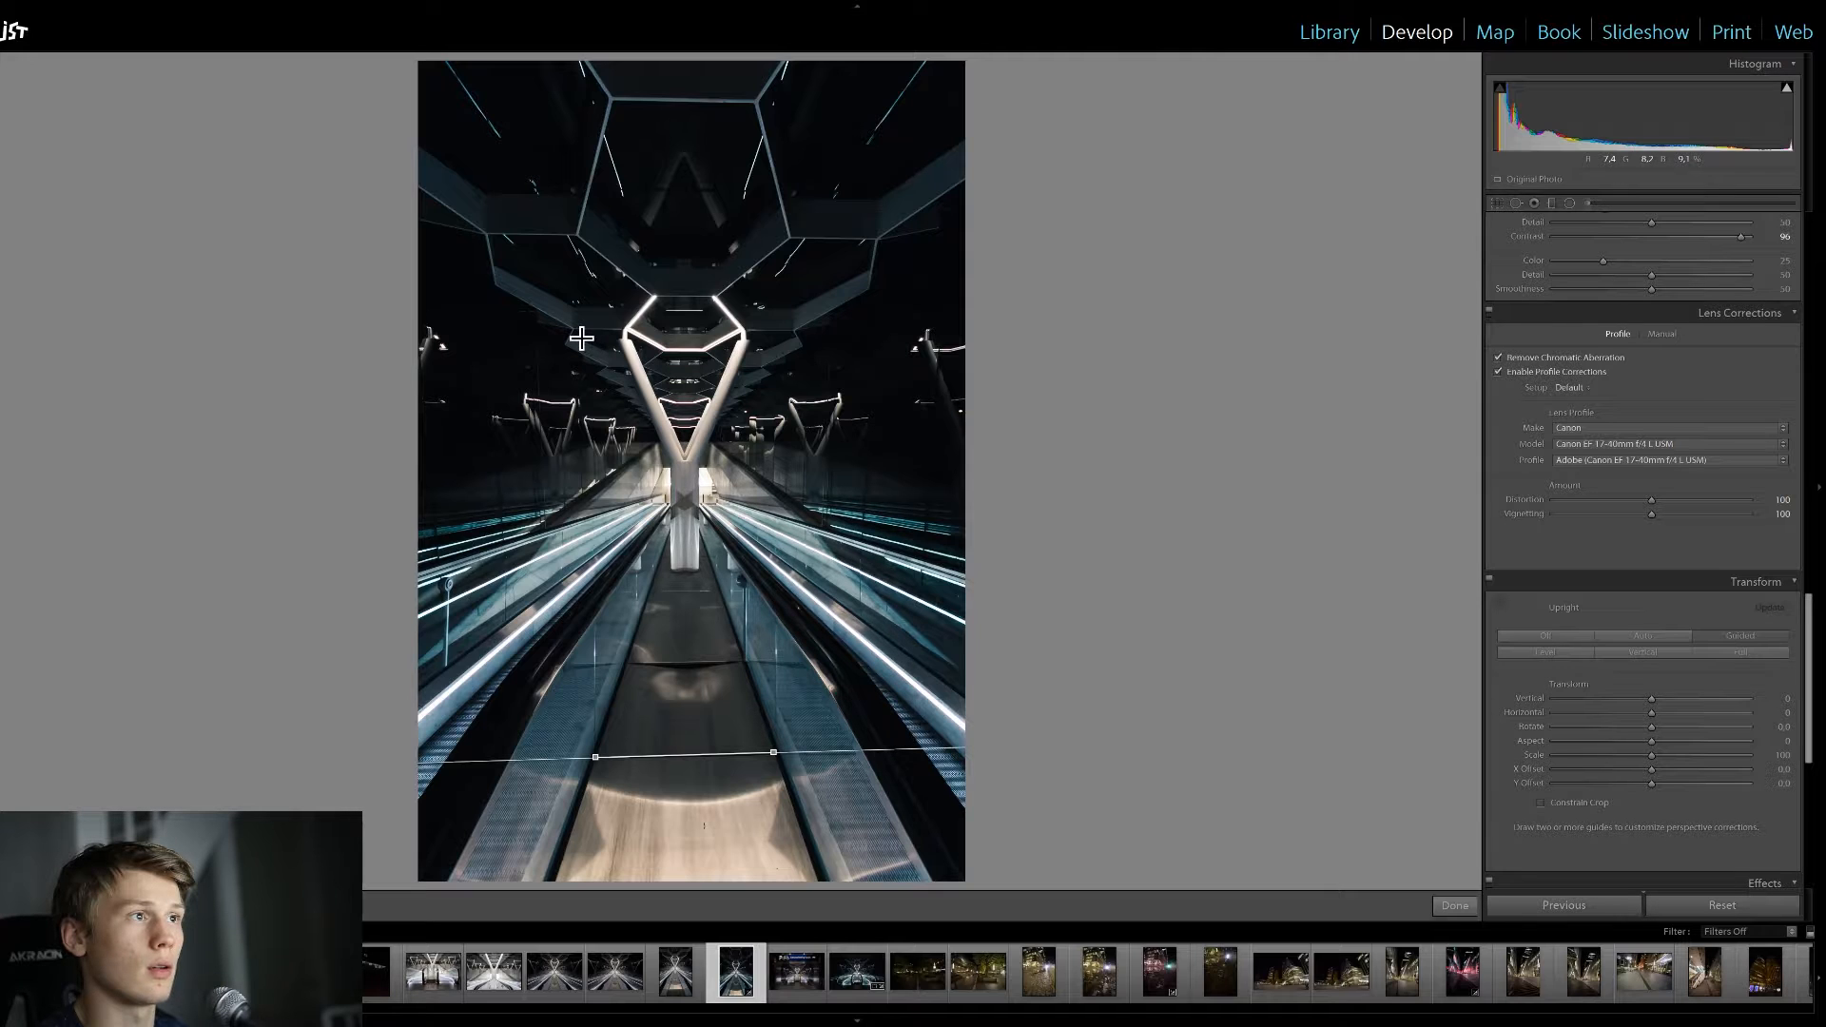
Try a second horizontal guide across the lit hexagon above the column, delete it, and draw one along the uppermost ceiling beam instead
left_click_drag(581, 338, 799, 338)
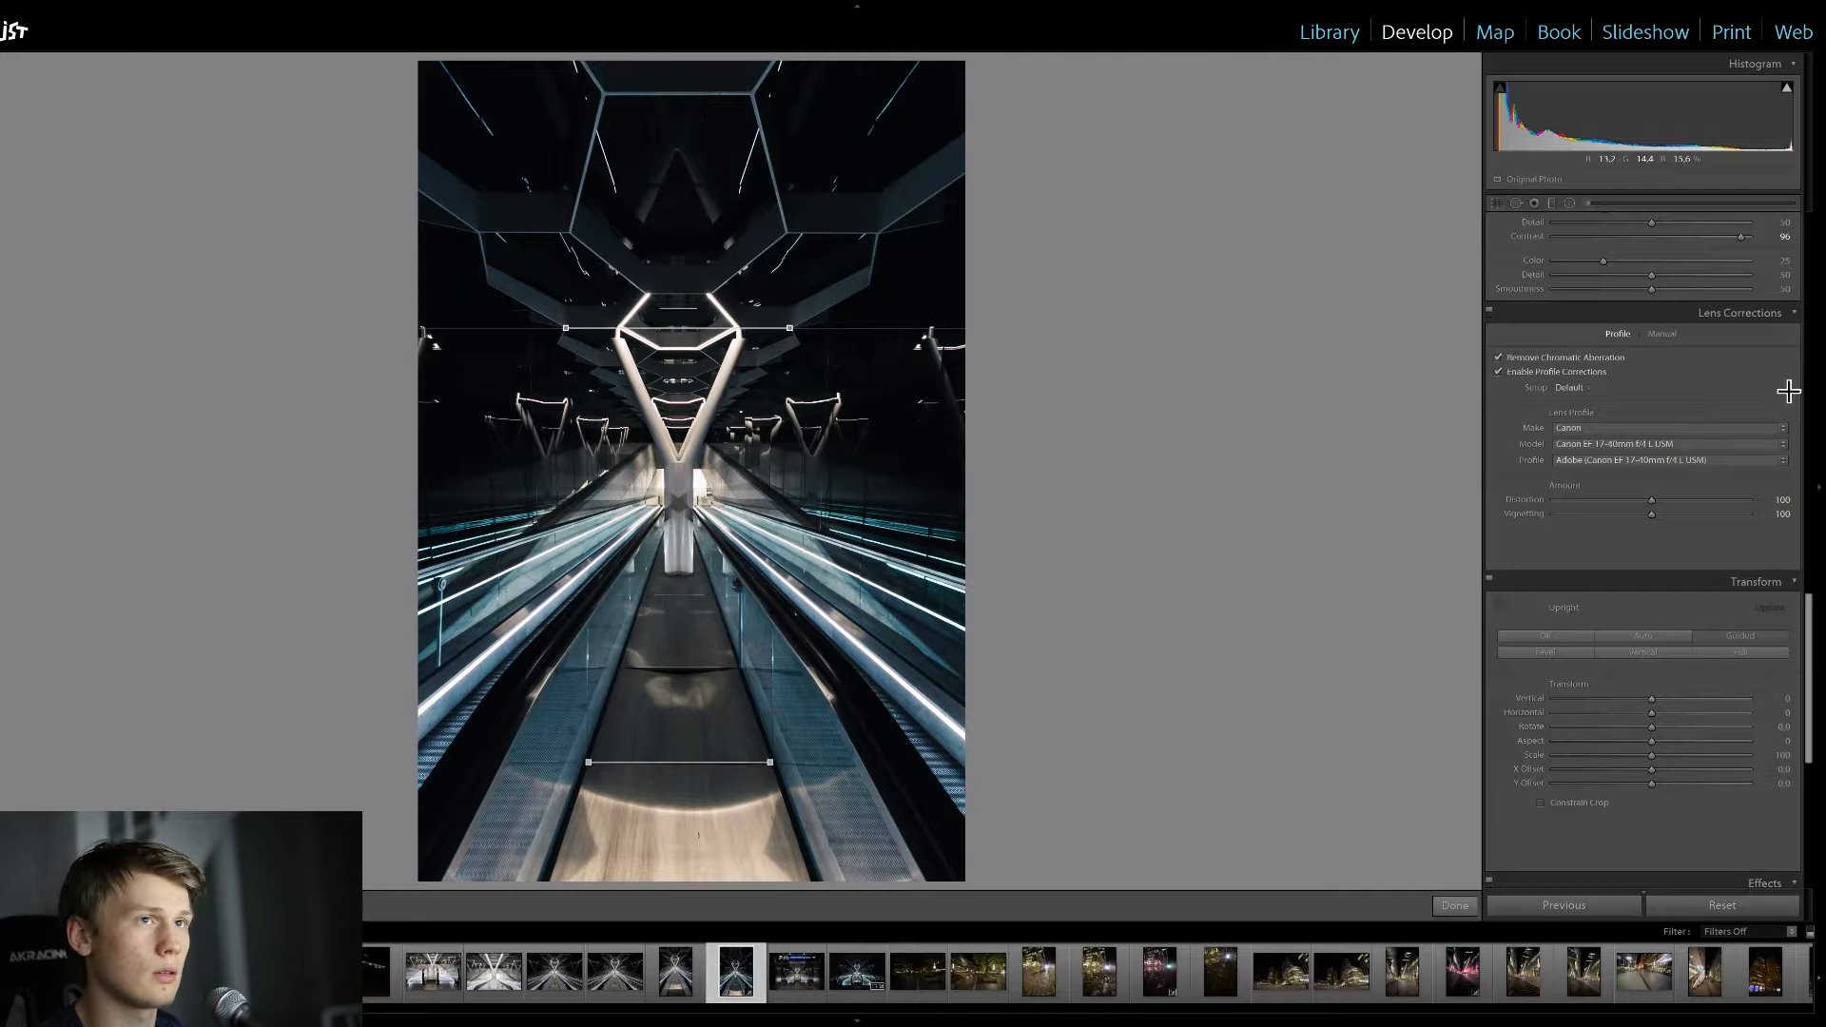
mouse_move(1652, 715)
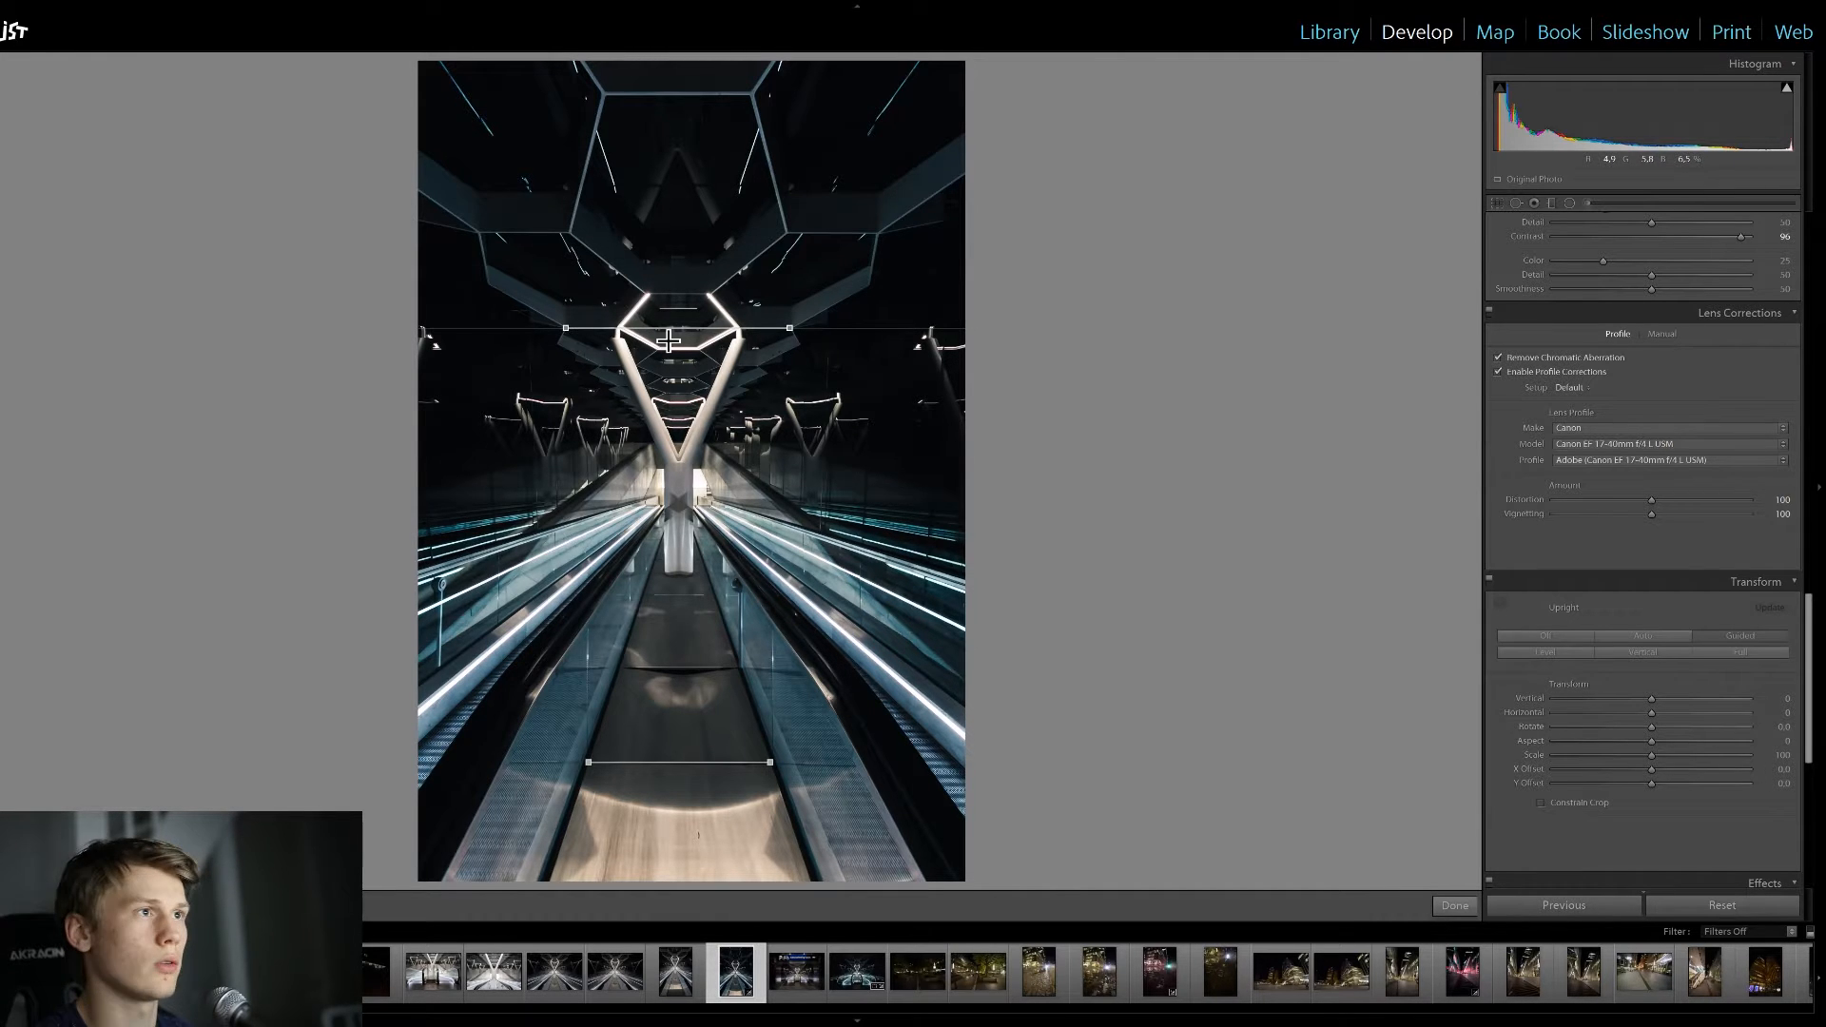
key("Delete")
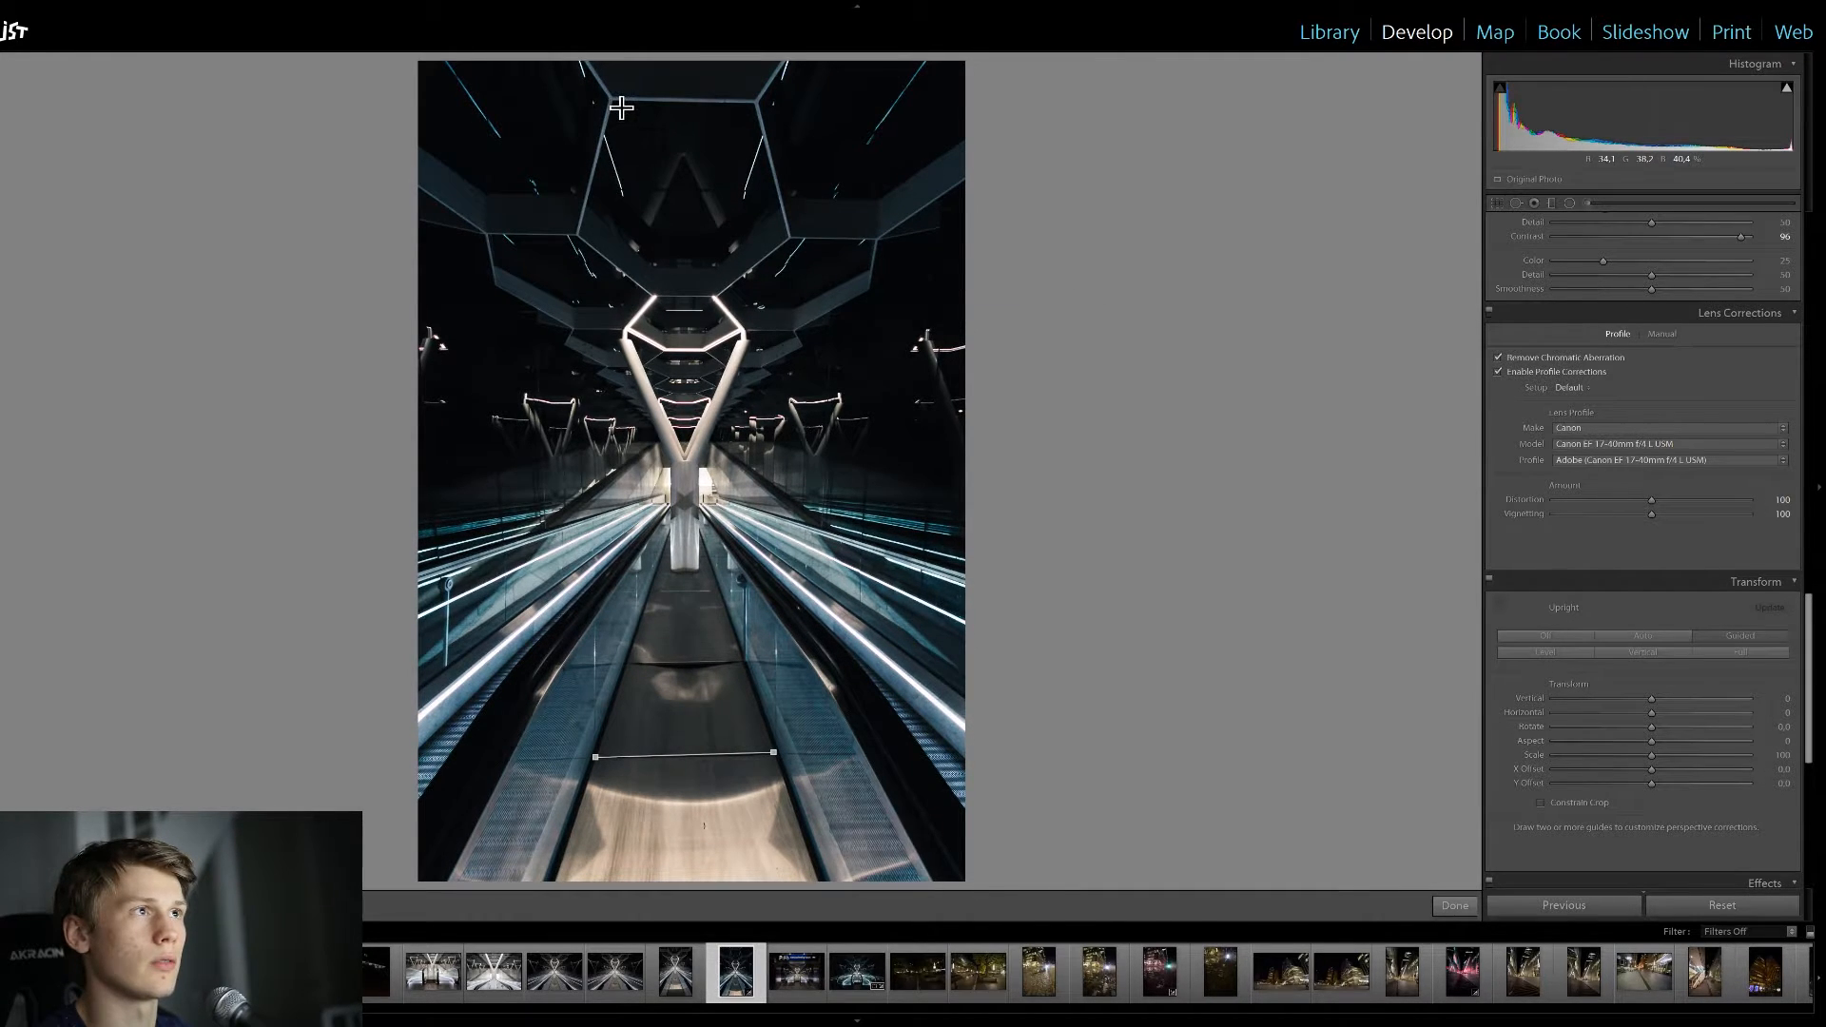
left_click_drag(612, 99, 759, 108)
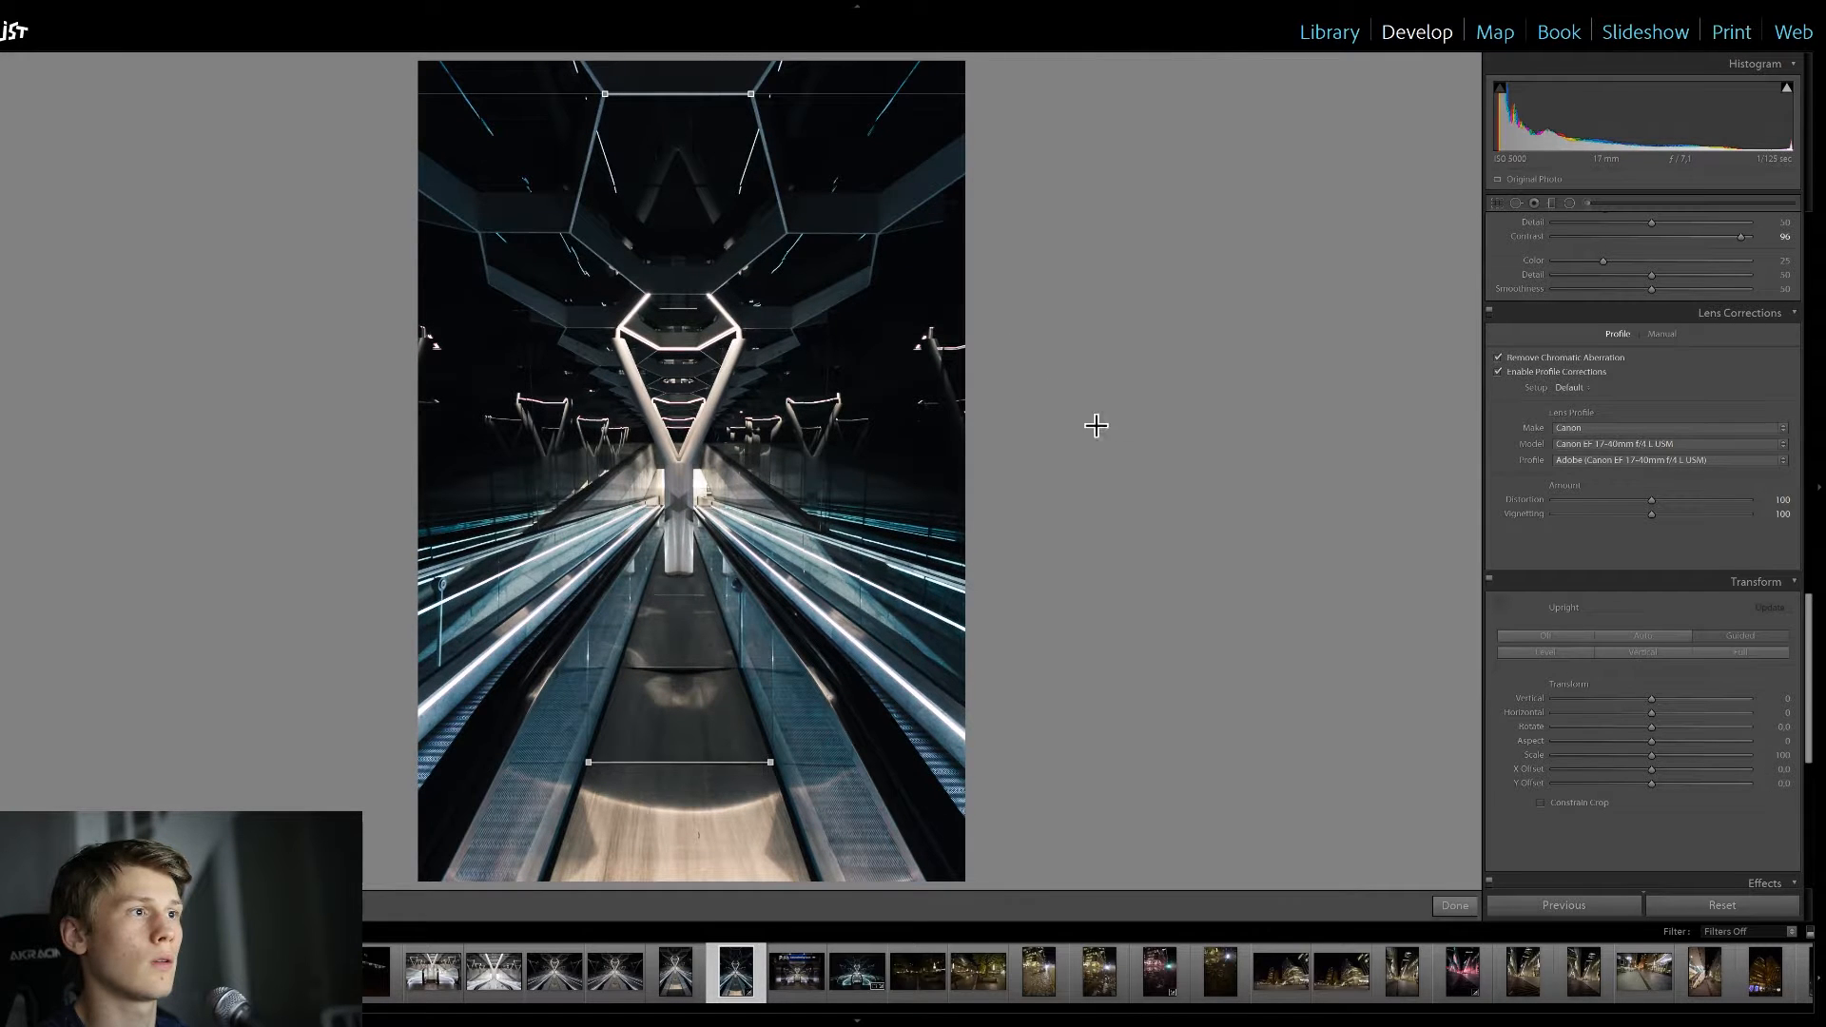
left_click(1652, 700)
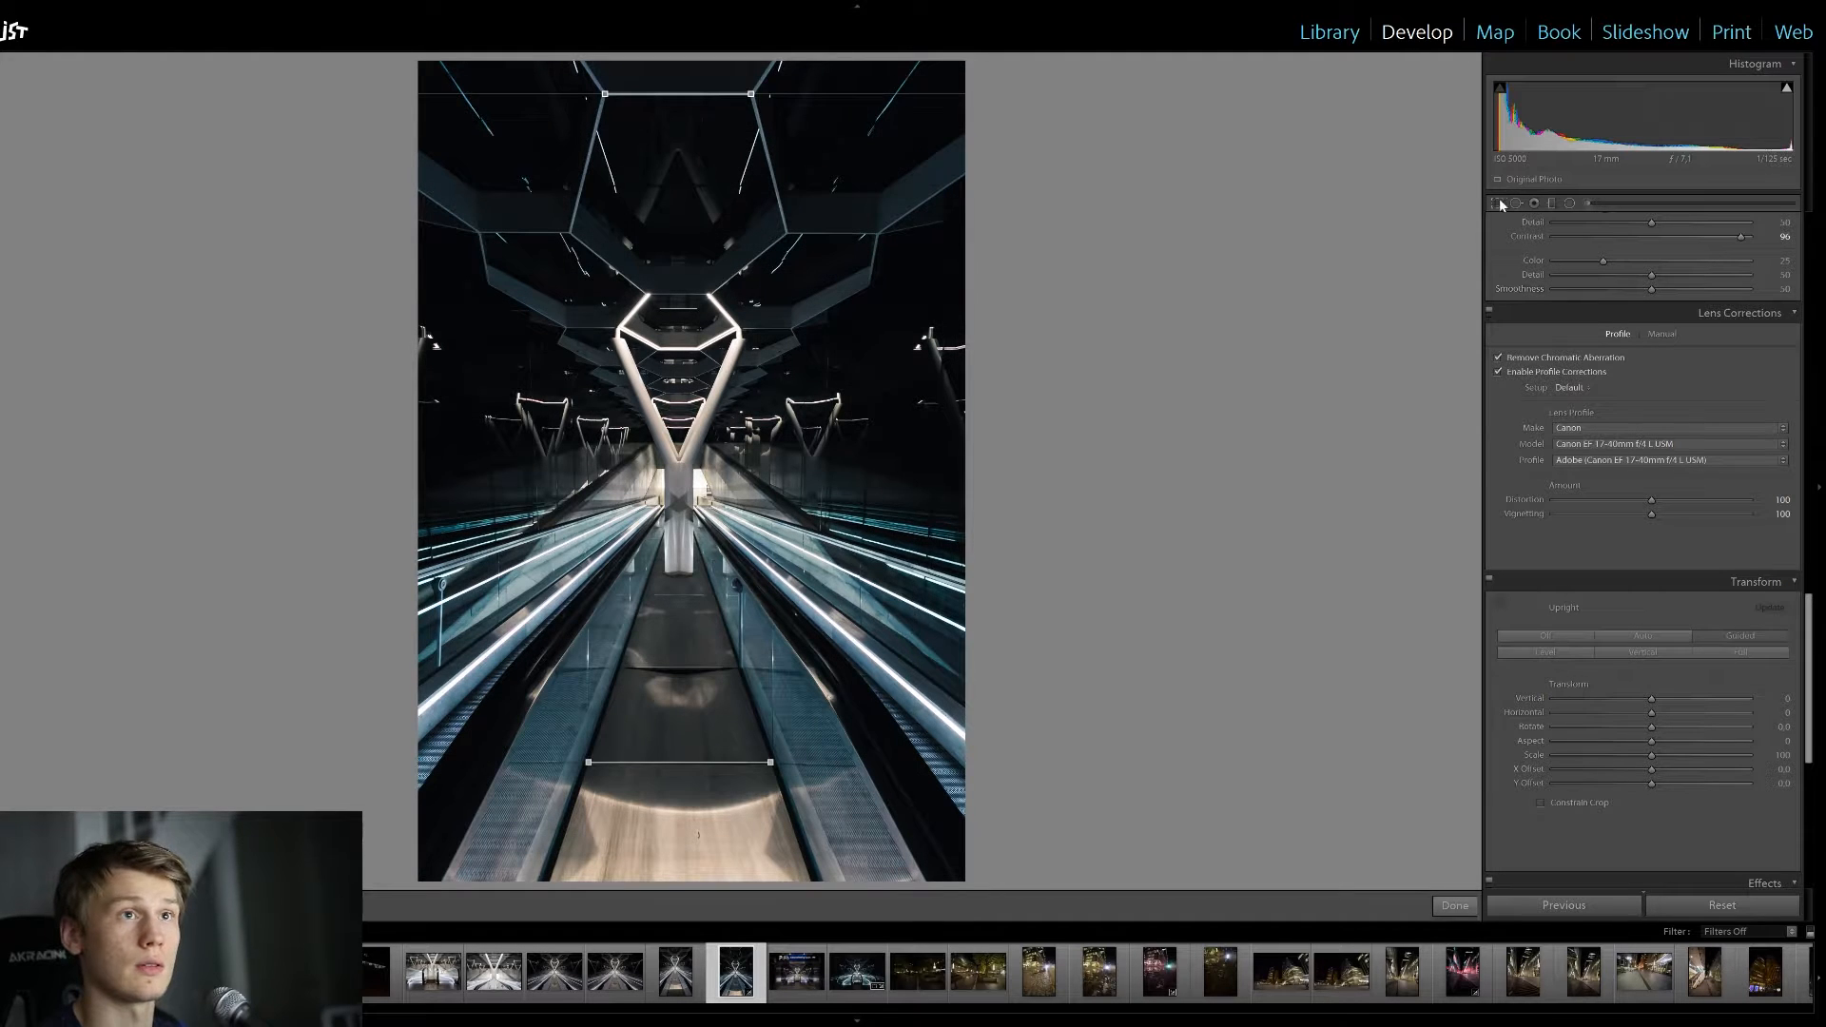
Crop the photo slightly tighter at its original aspect, trimming the right and bottom edges to centre the column
key("r")
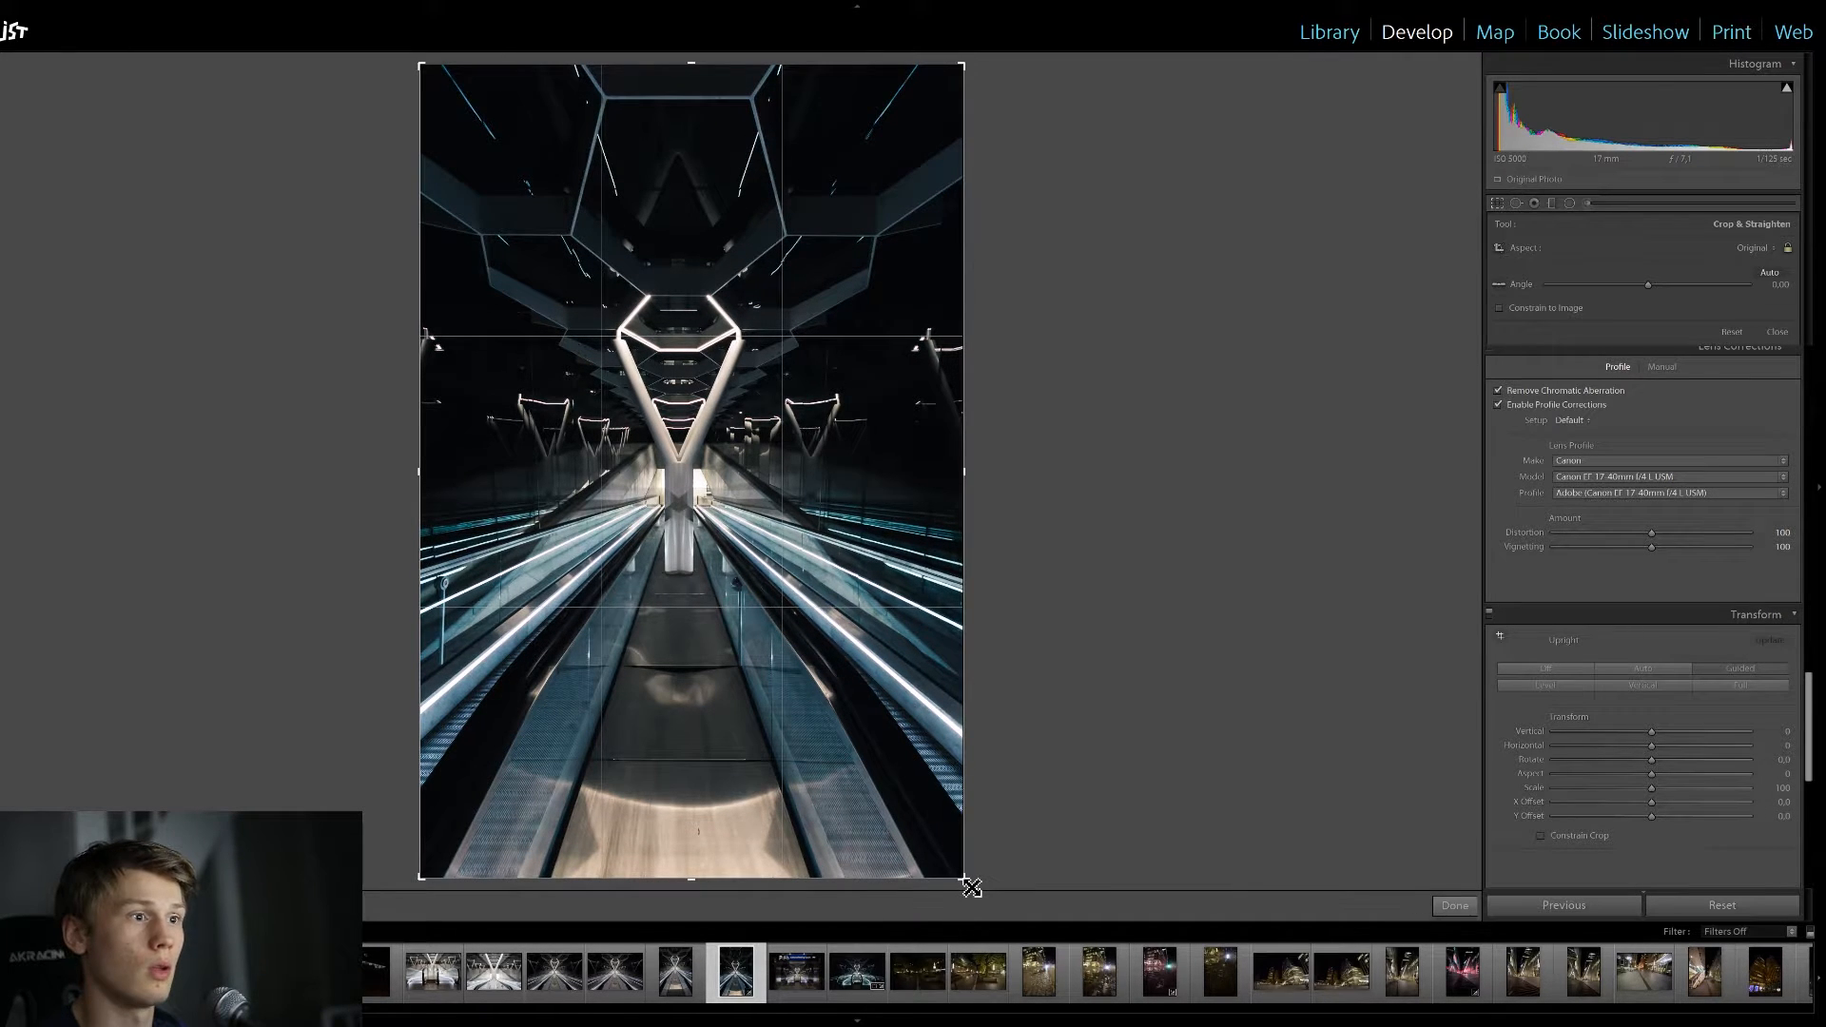
left_click_drag(971, 887, 946, 872)
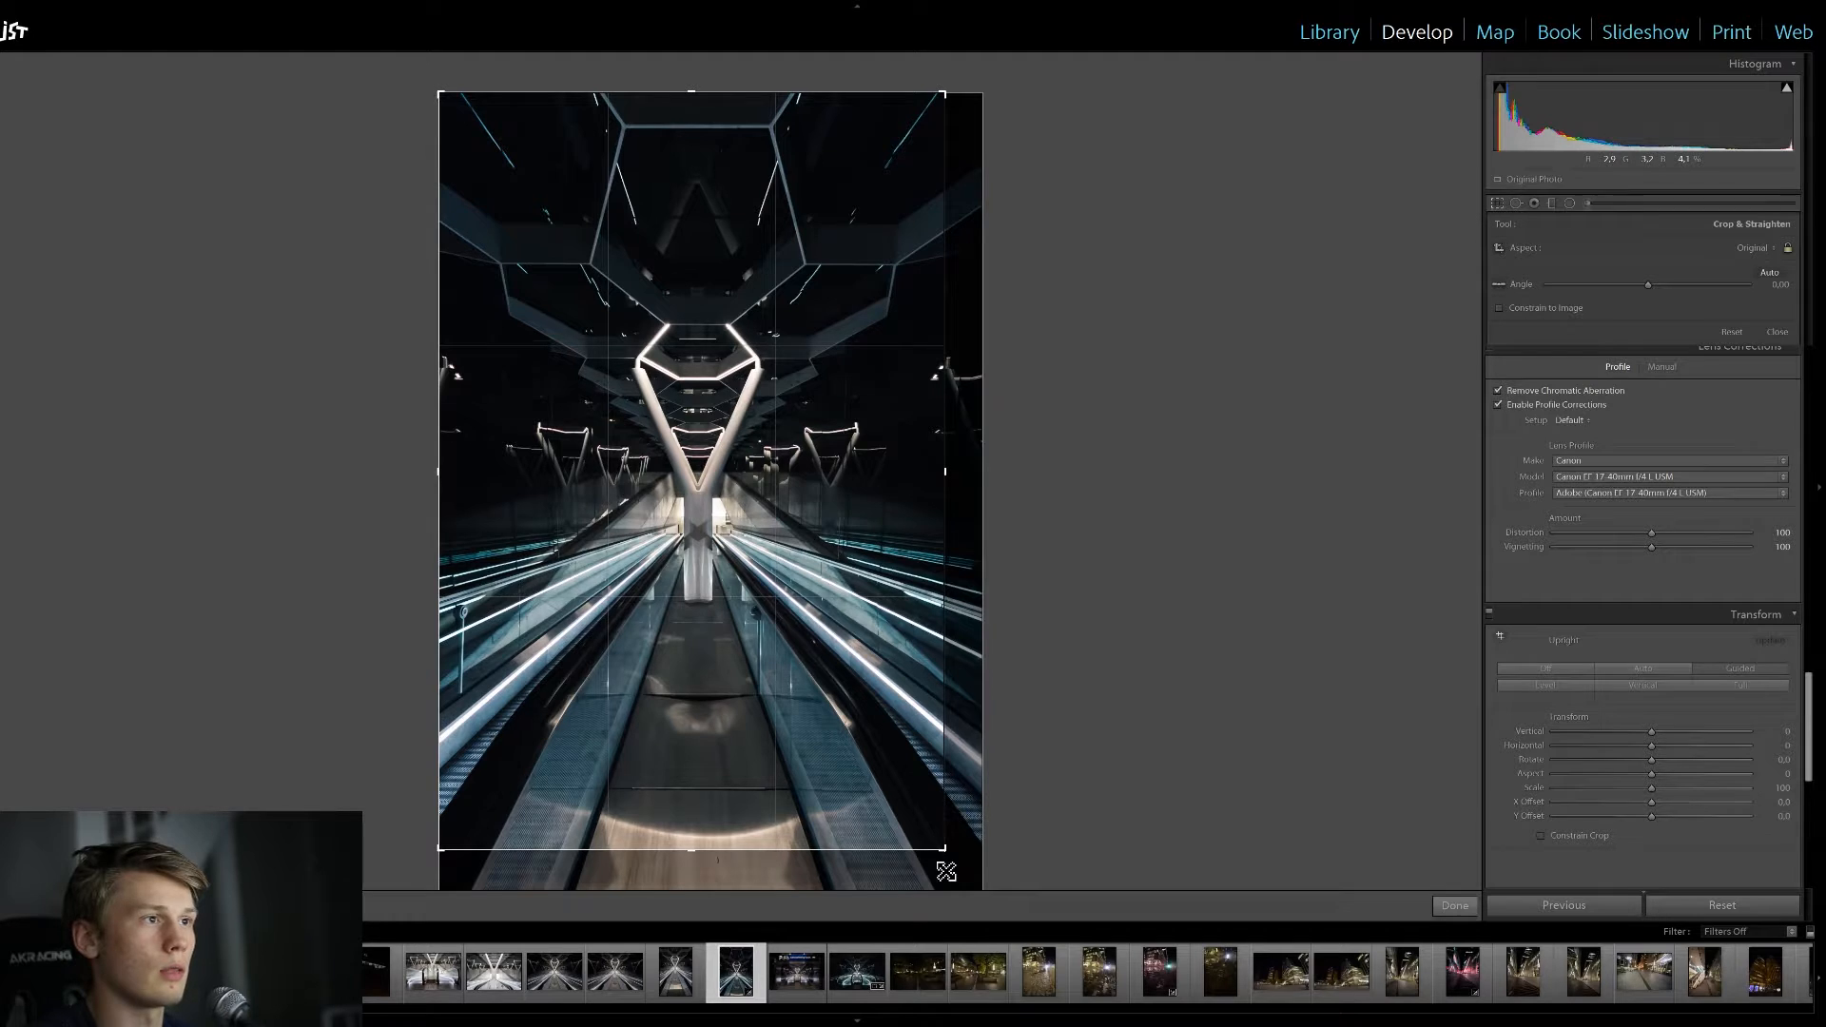
left_click_drag(946, 872, 948, 872)
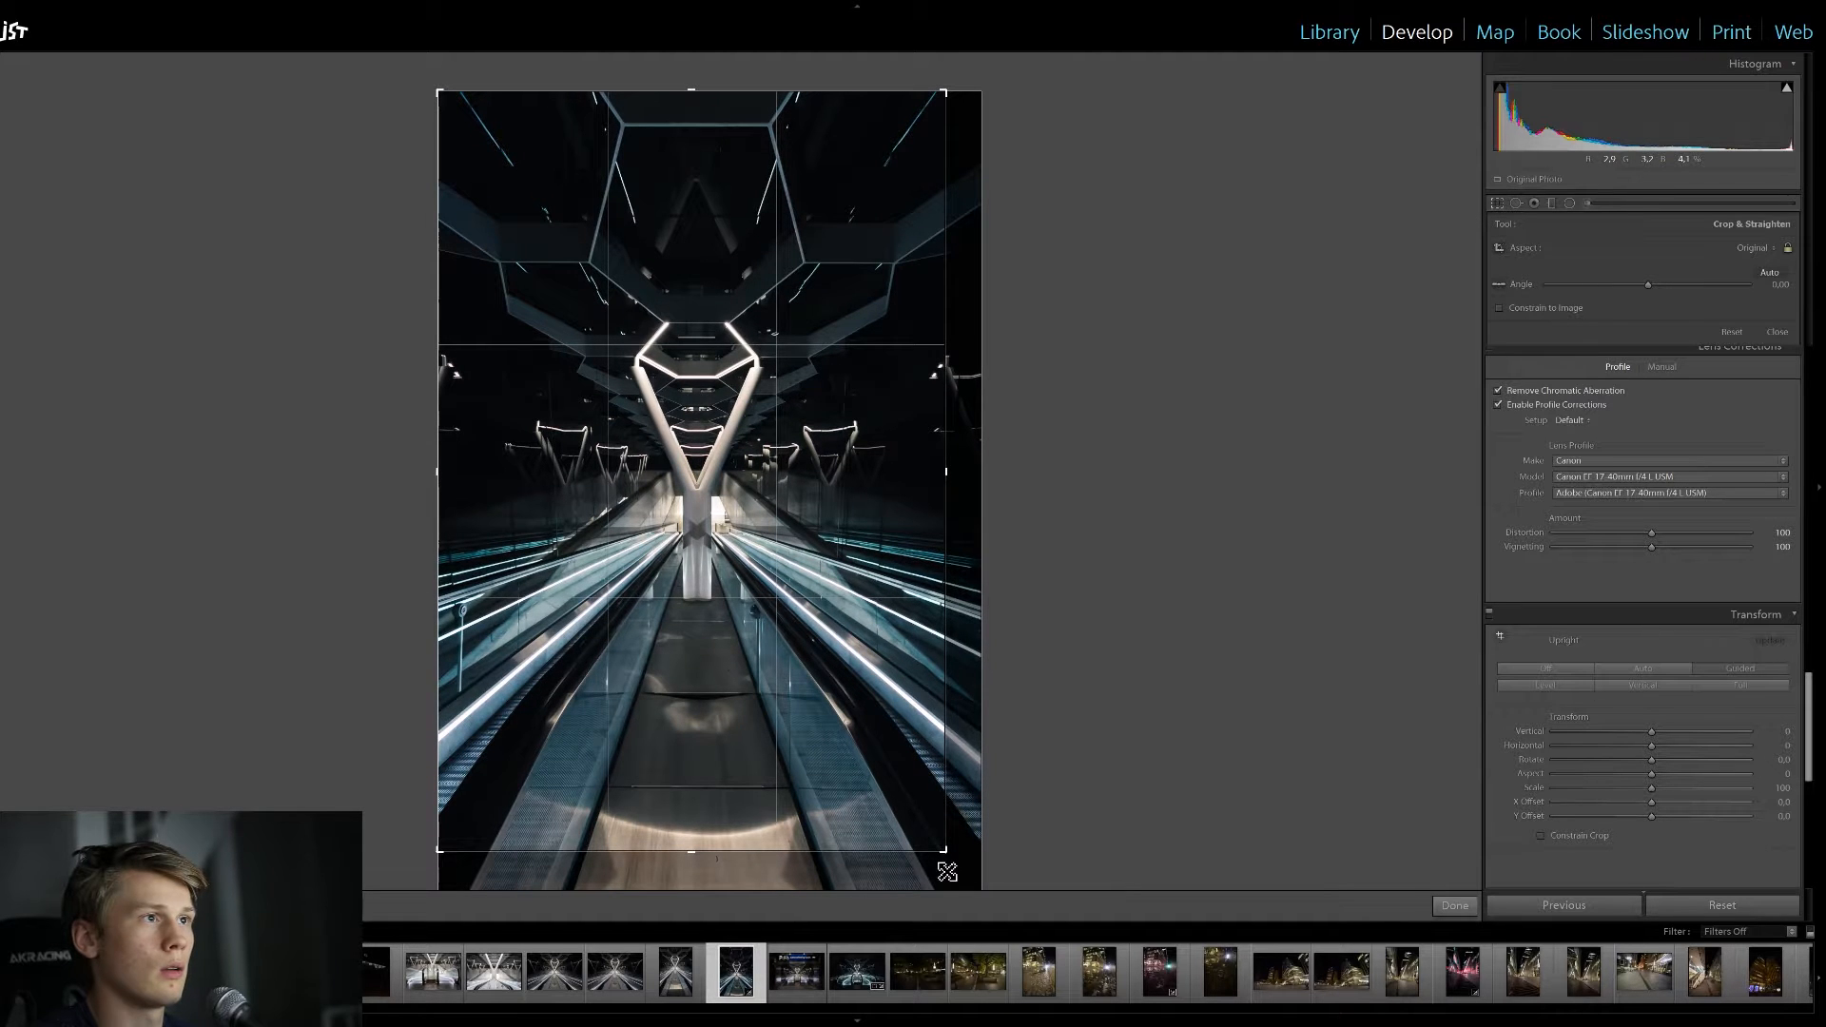
left_click_drag(947, 872, 949, 872)
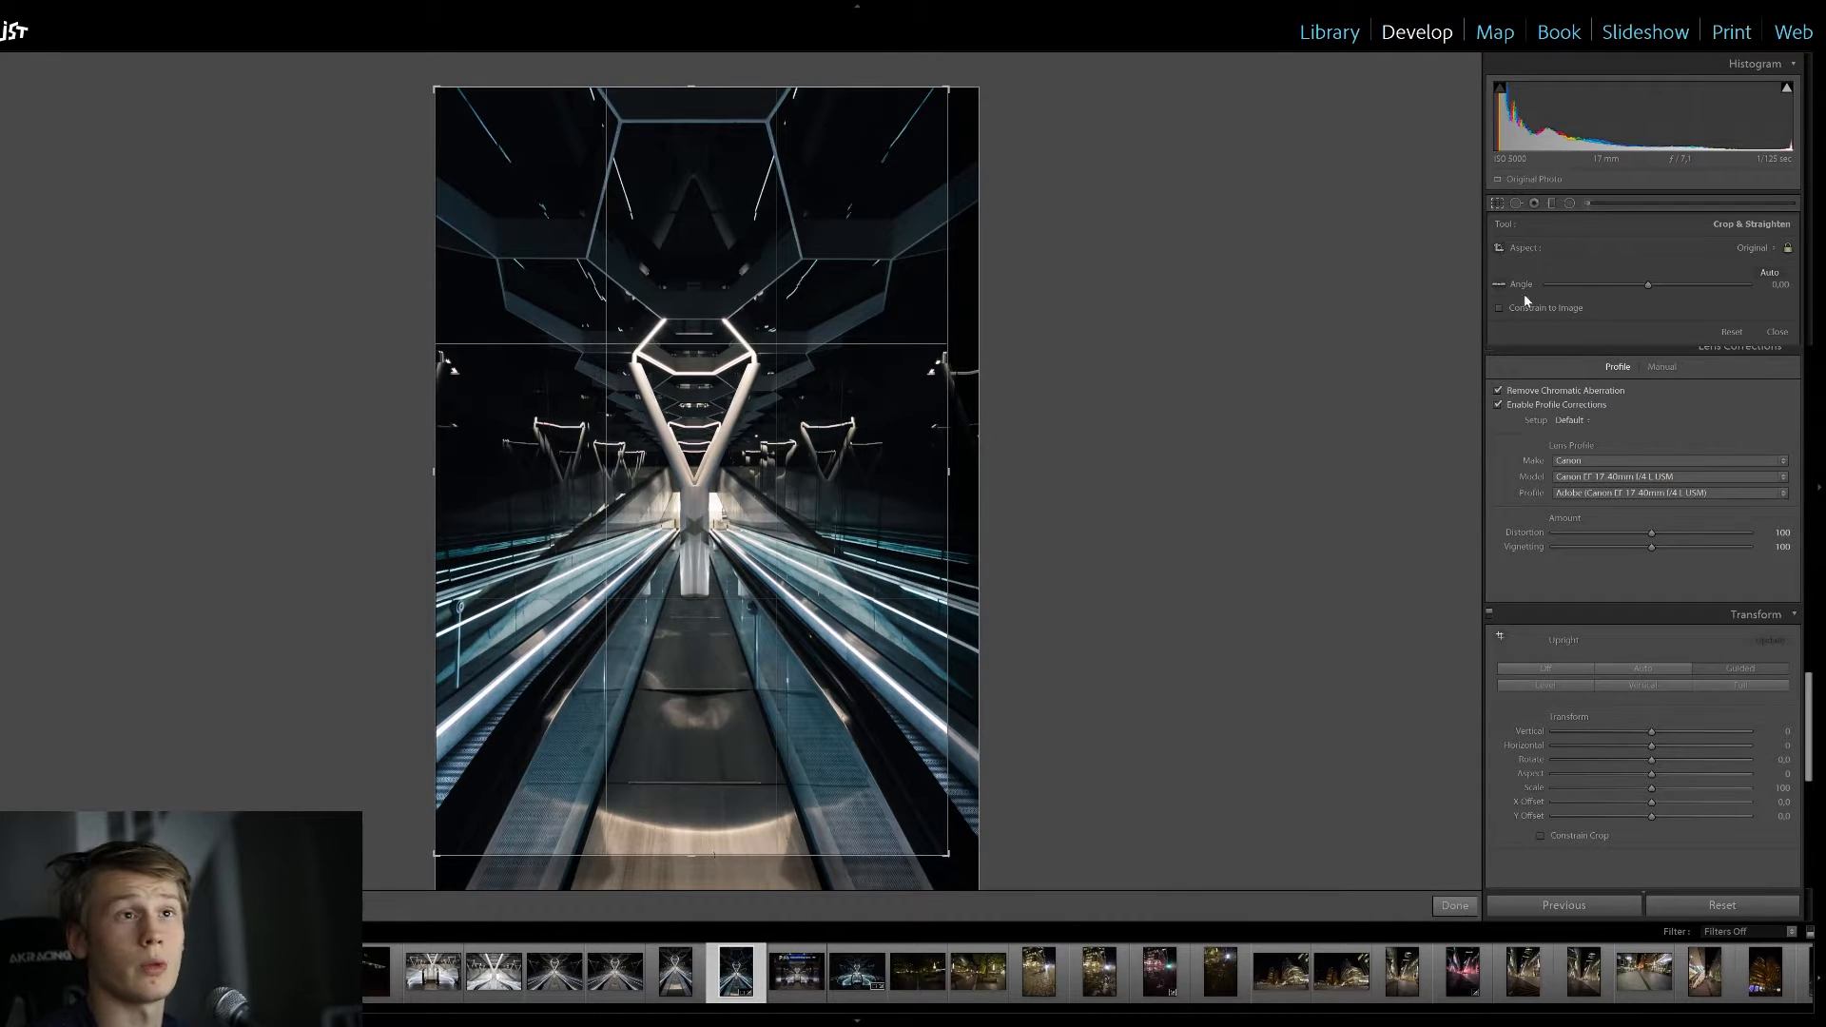
left_click(1496, 203)
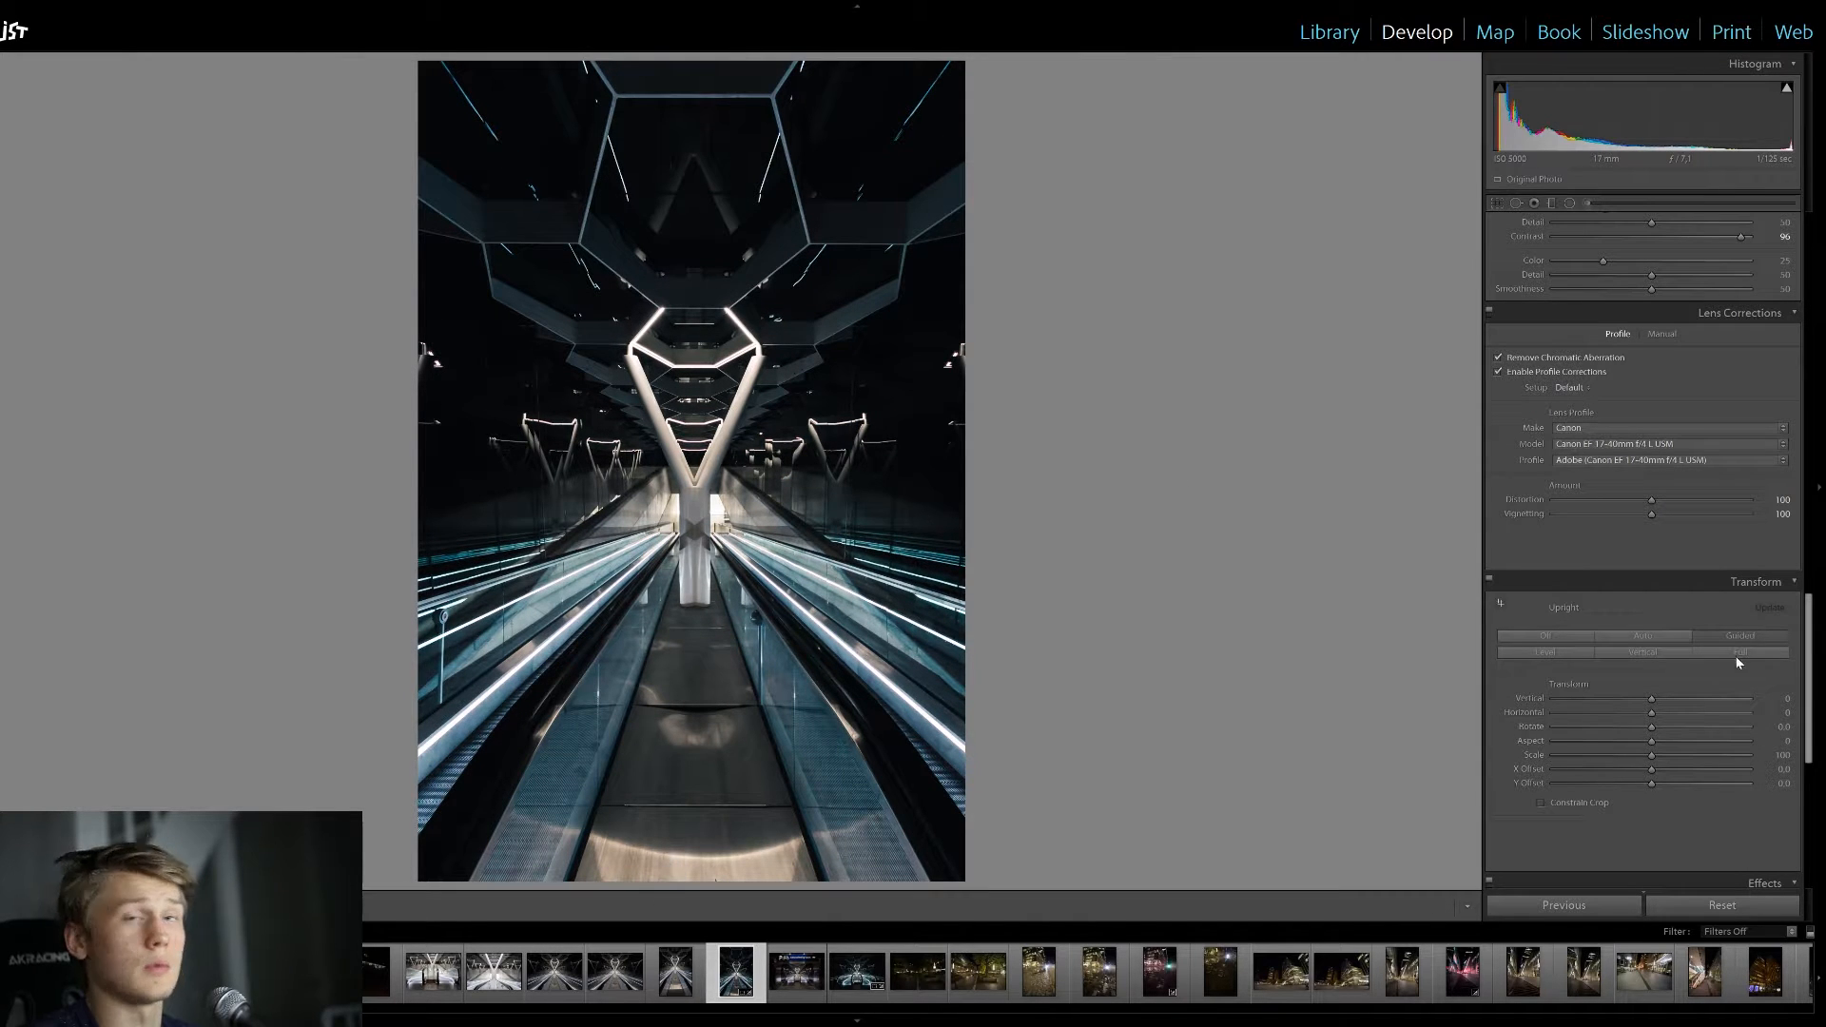
In the camera calibration, set Blue Primary Hue to -31 and Saturation to +22, and Green Primary Hue to +52
scroll(1723, 666, "down", 5)
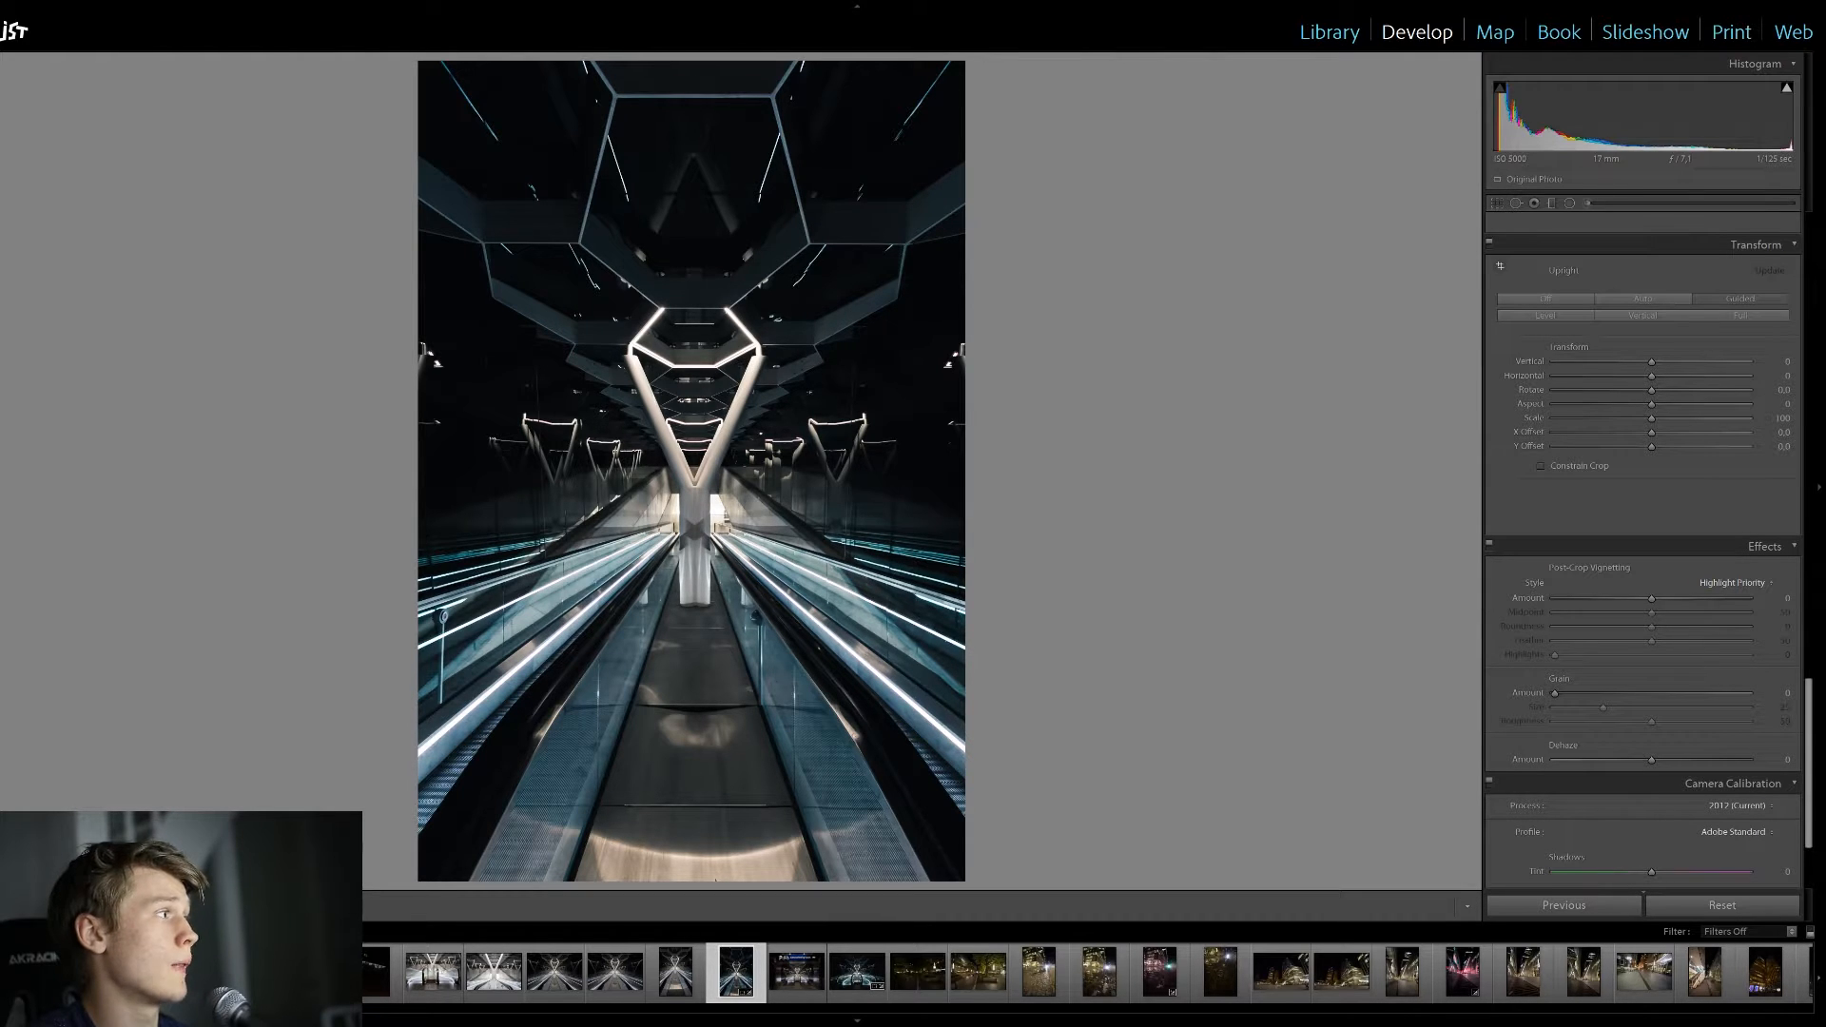
scroll(1654, 813, "down", 3)
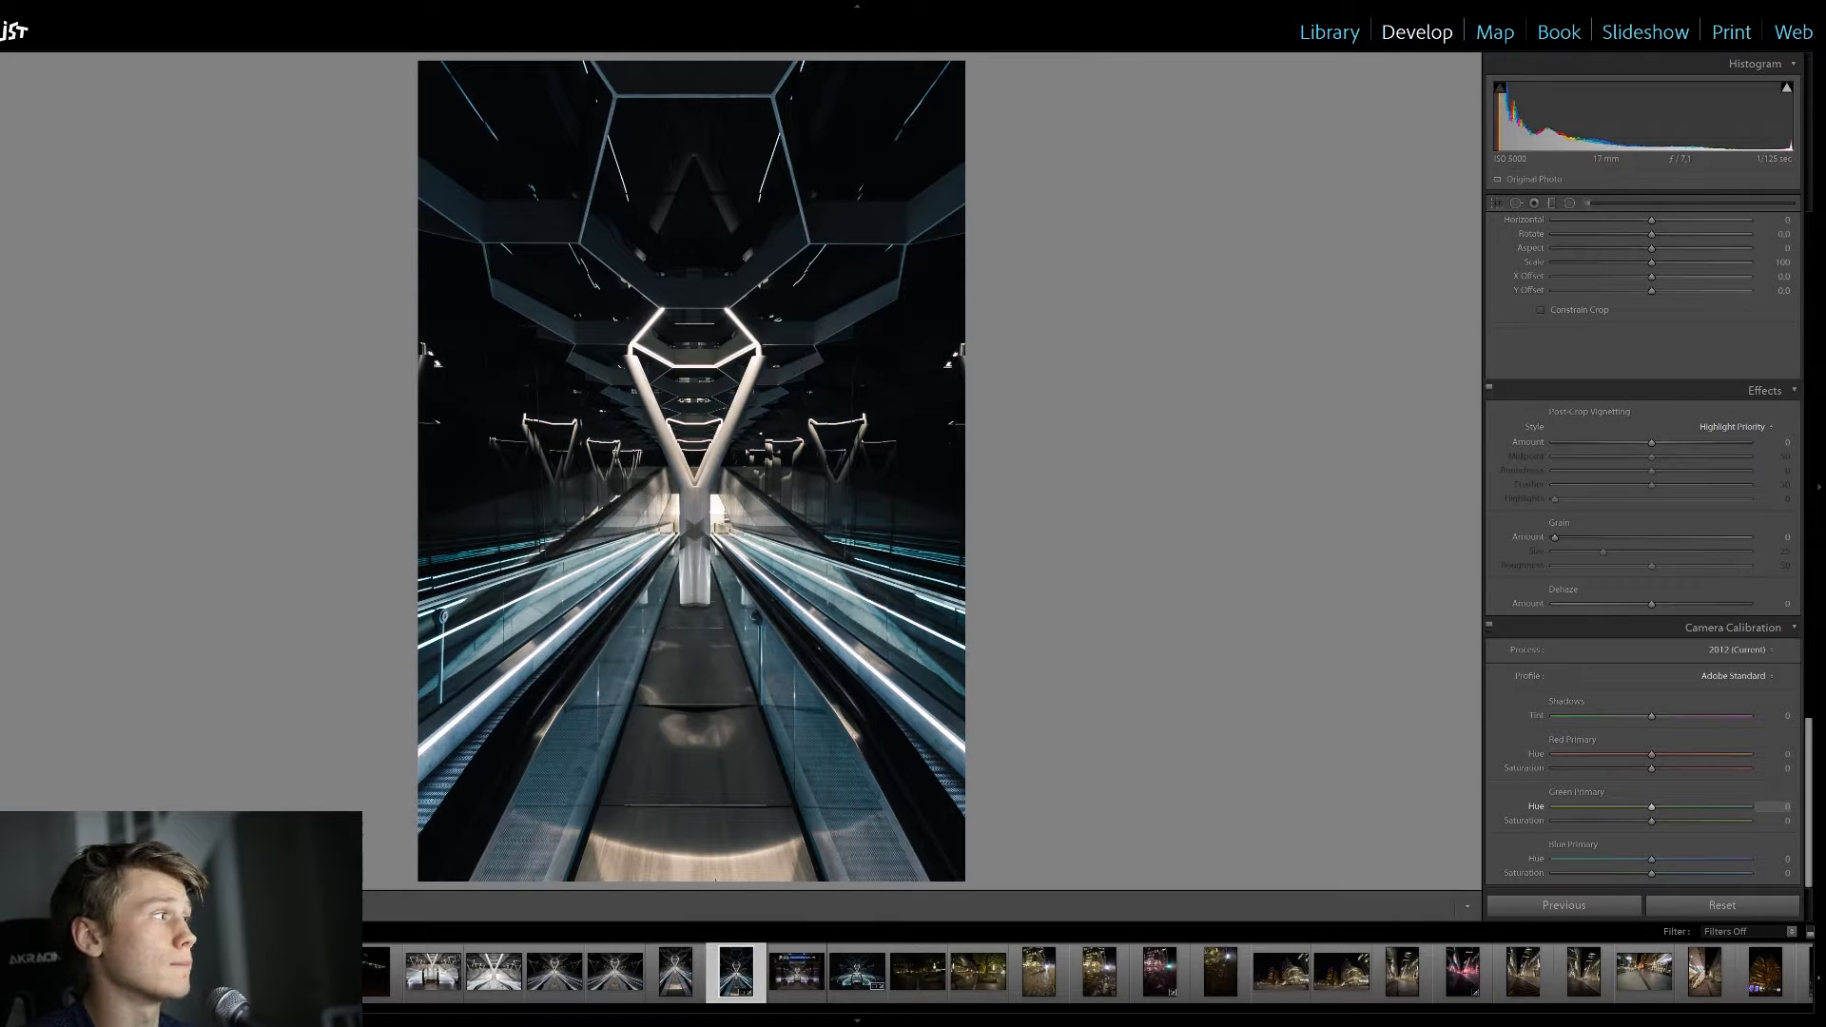
left_click_drag(1651, 859, 1640, 859)
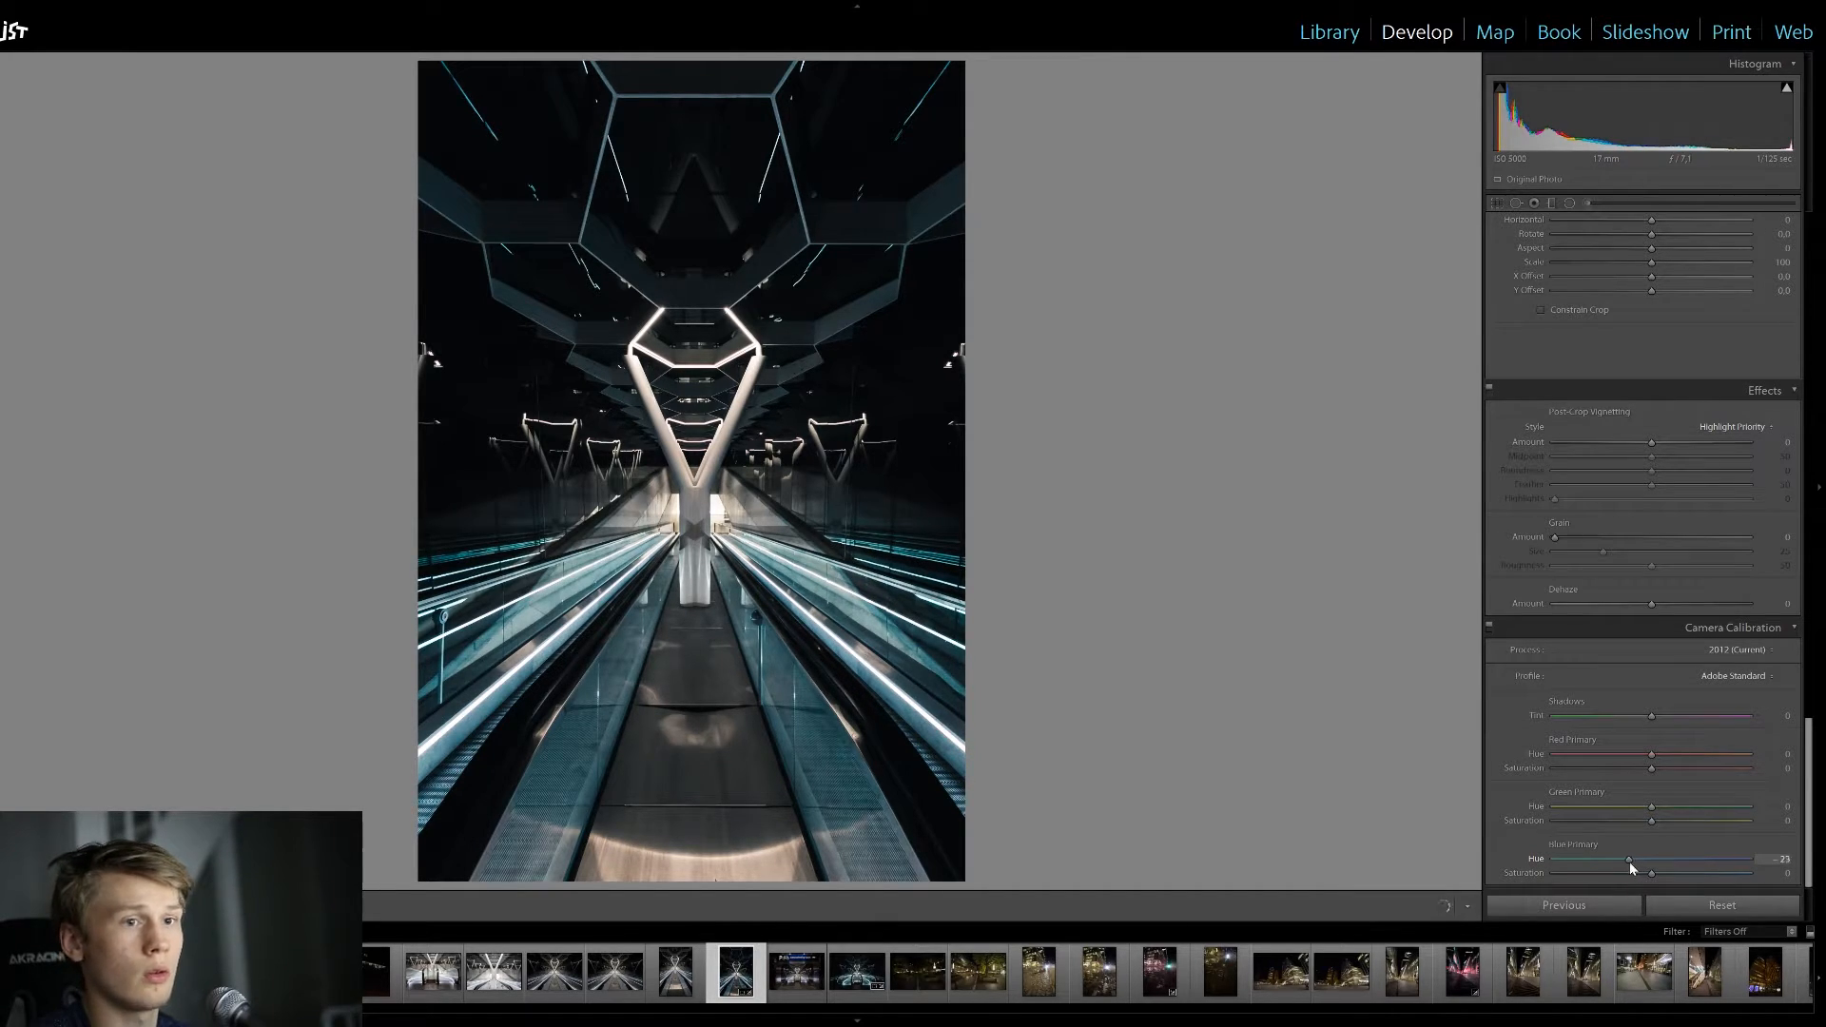
left_click_drag(1623, 862, 1624, 859)
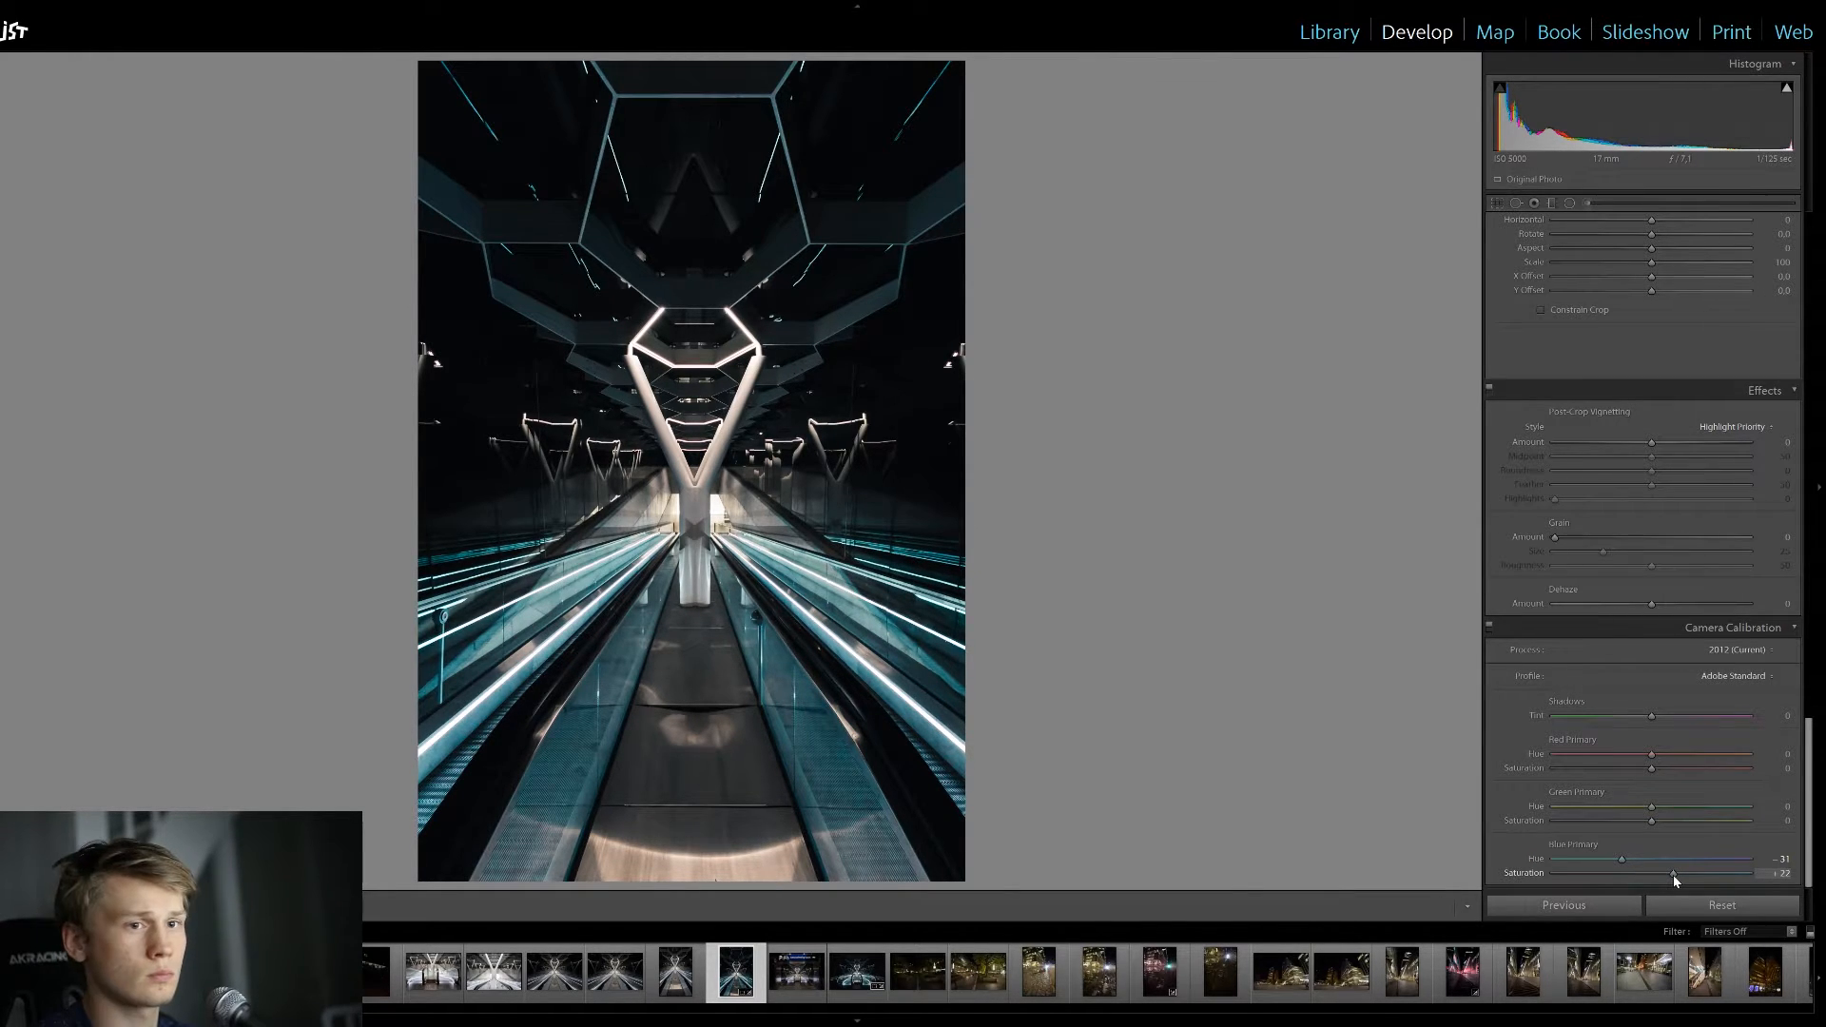
left_click_drag(1655, 810, 1746, 810)
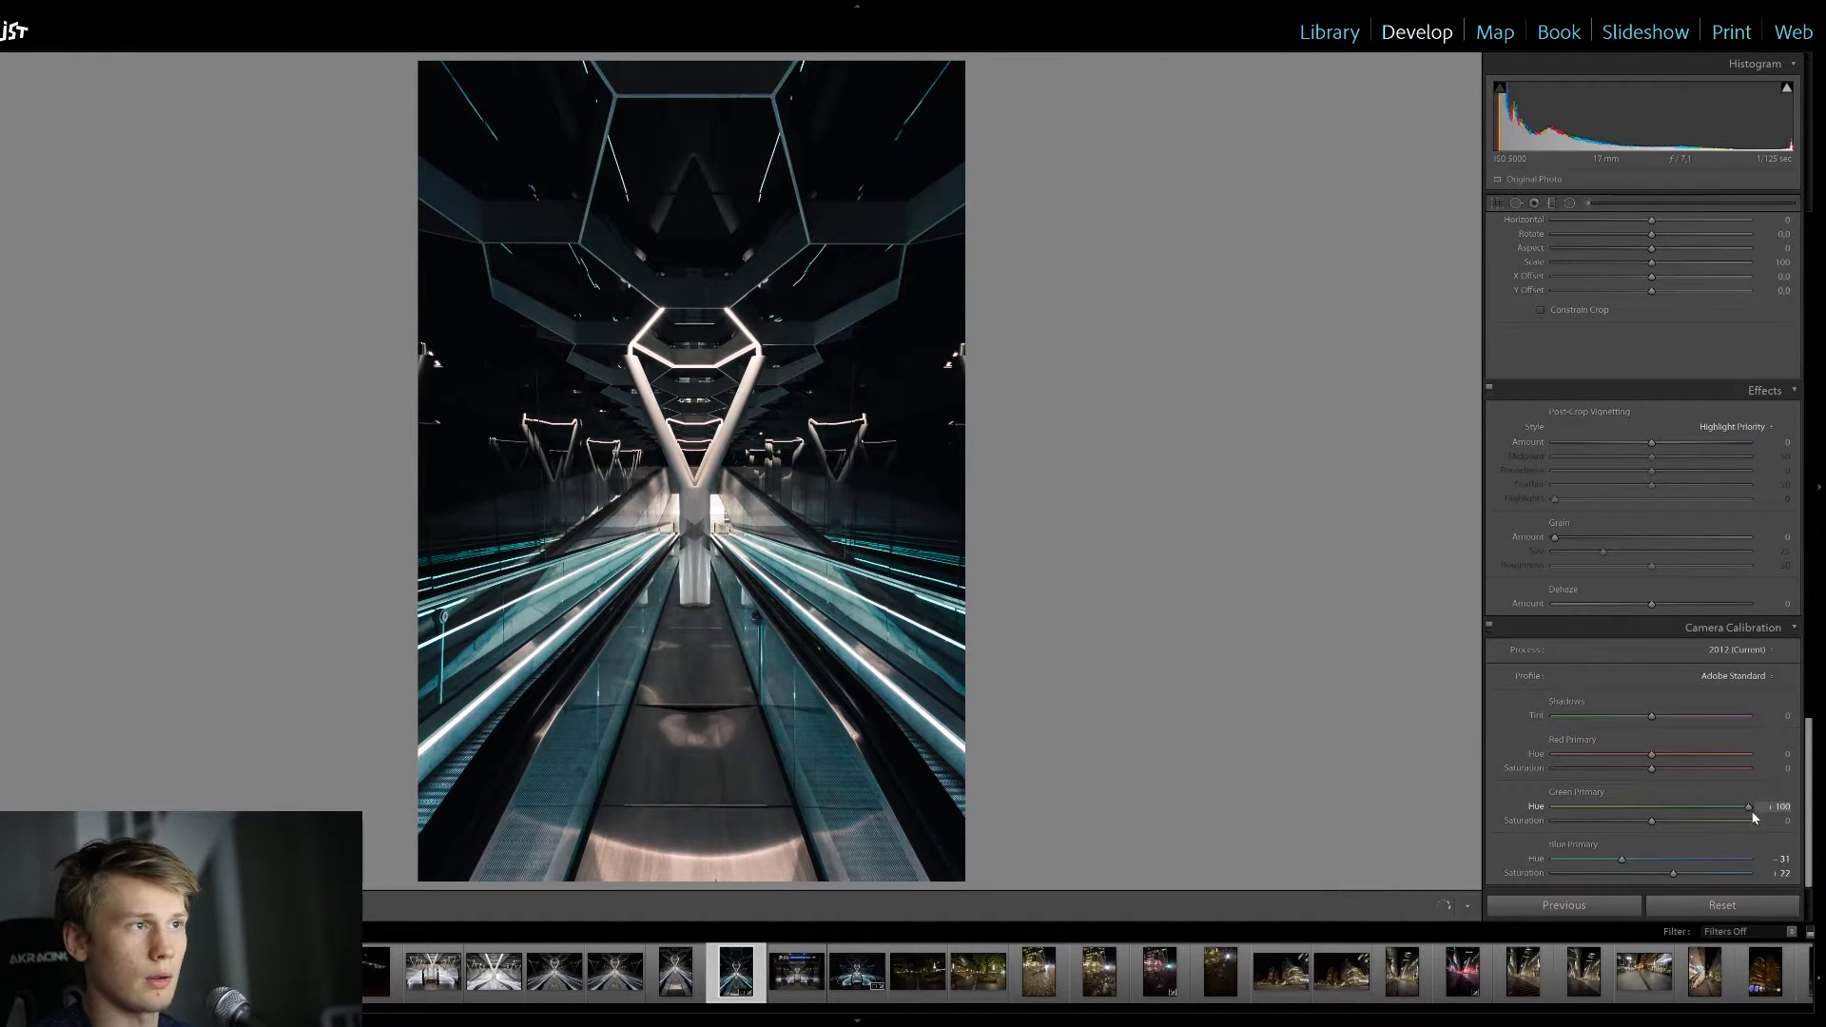
left_click_drag(1766, 817, 1698, 814)
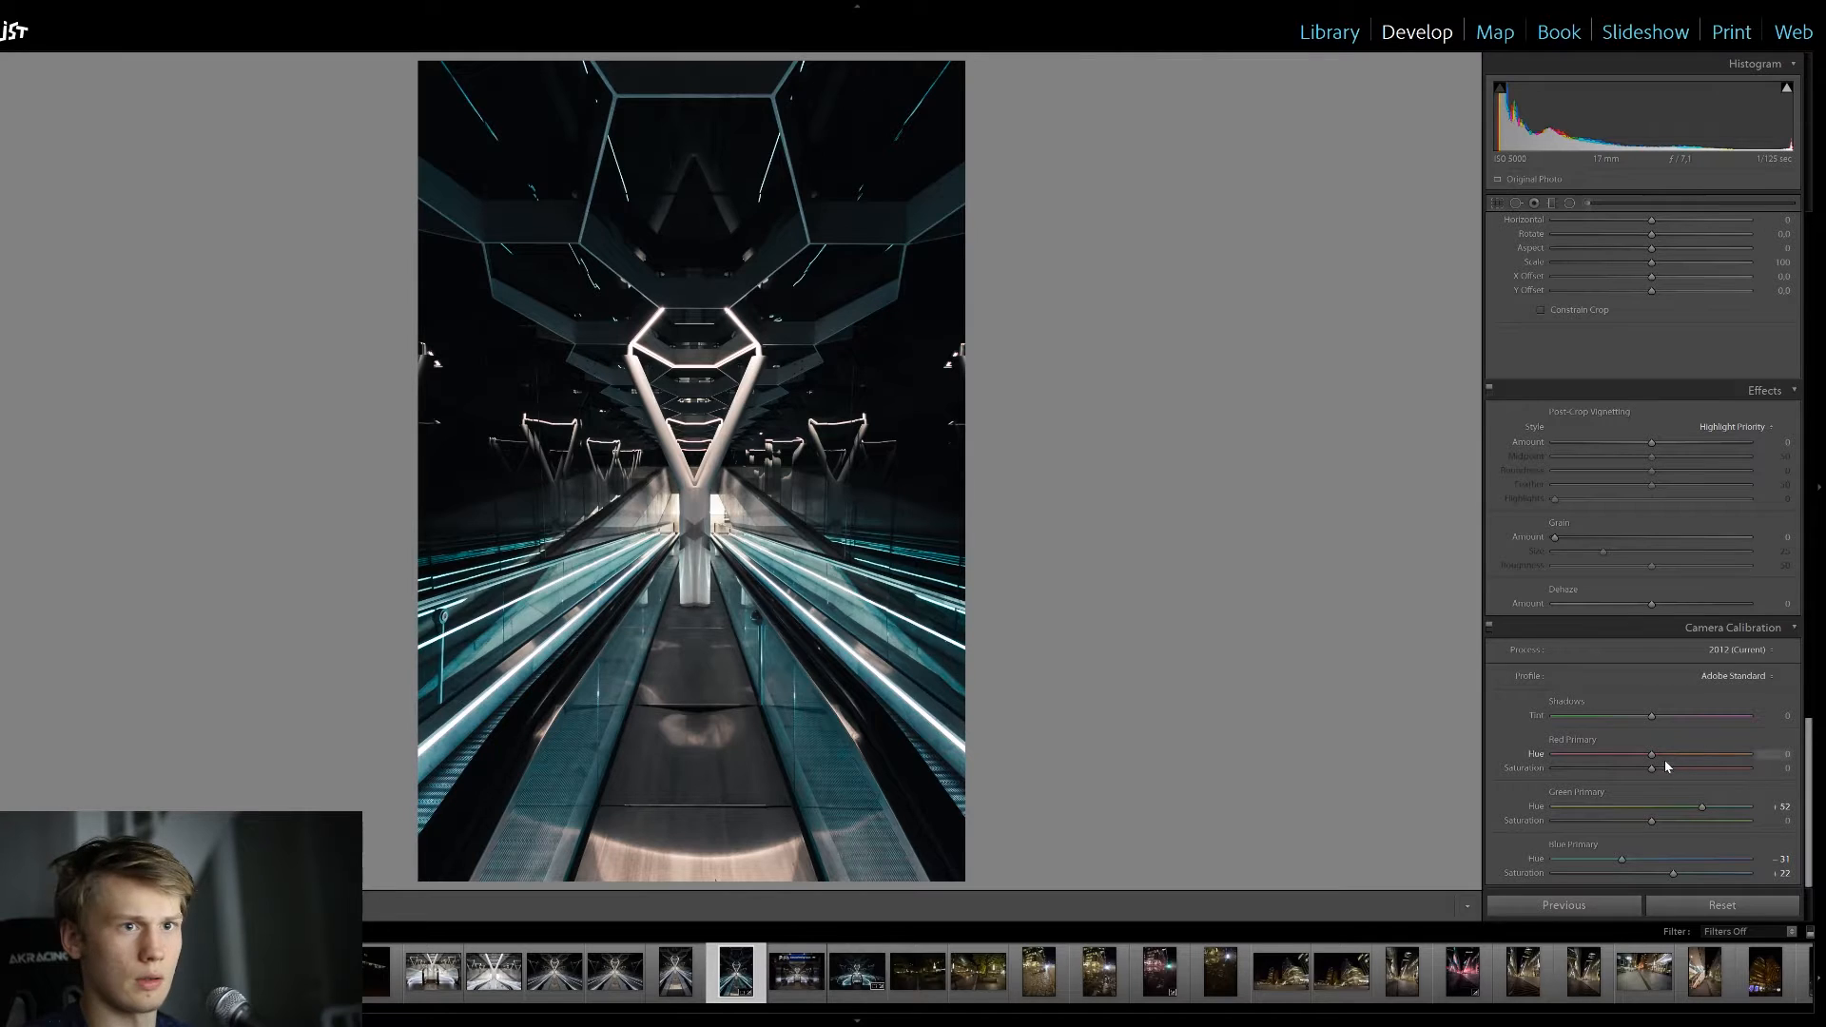
Try a strong positive Red Primary Hue shift, reset it, and set the post-crop vignetting Amount to -10
left_click_drag(1652, 754, 1748, 756)
double_click(1748, 754)
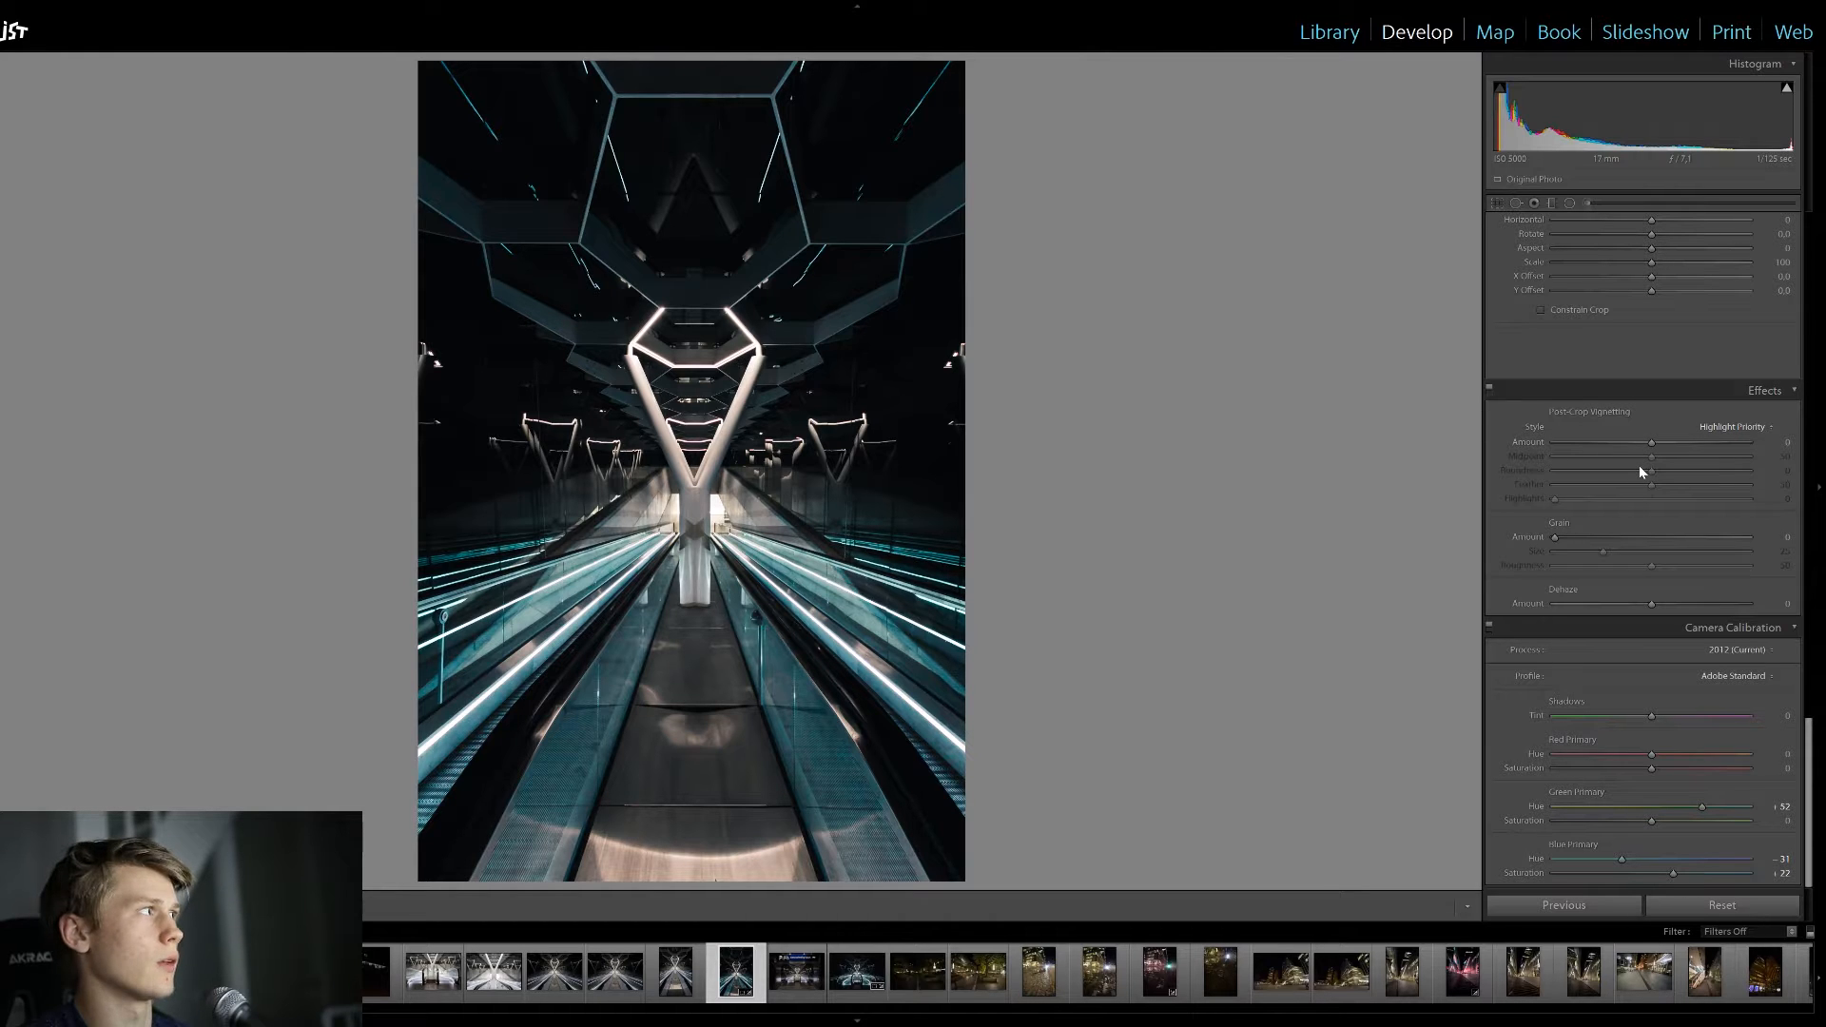
left_click_drag(1652, 442, 1642, 444)
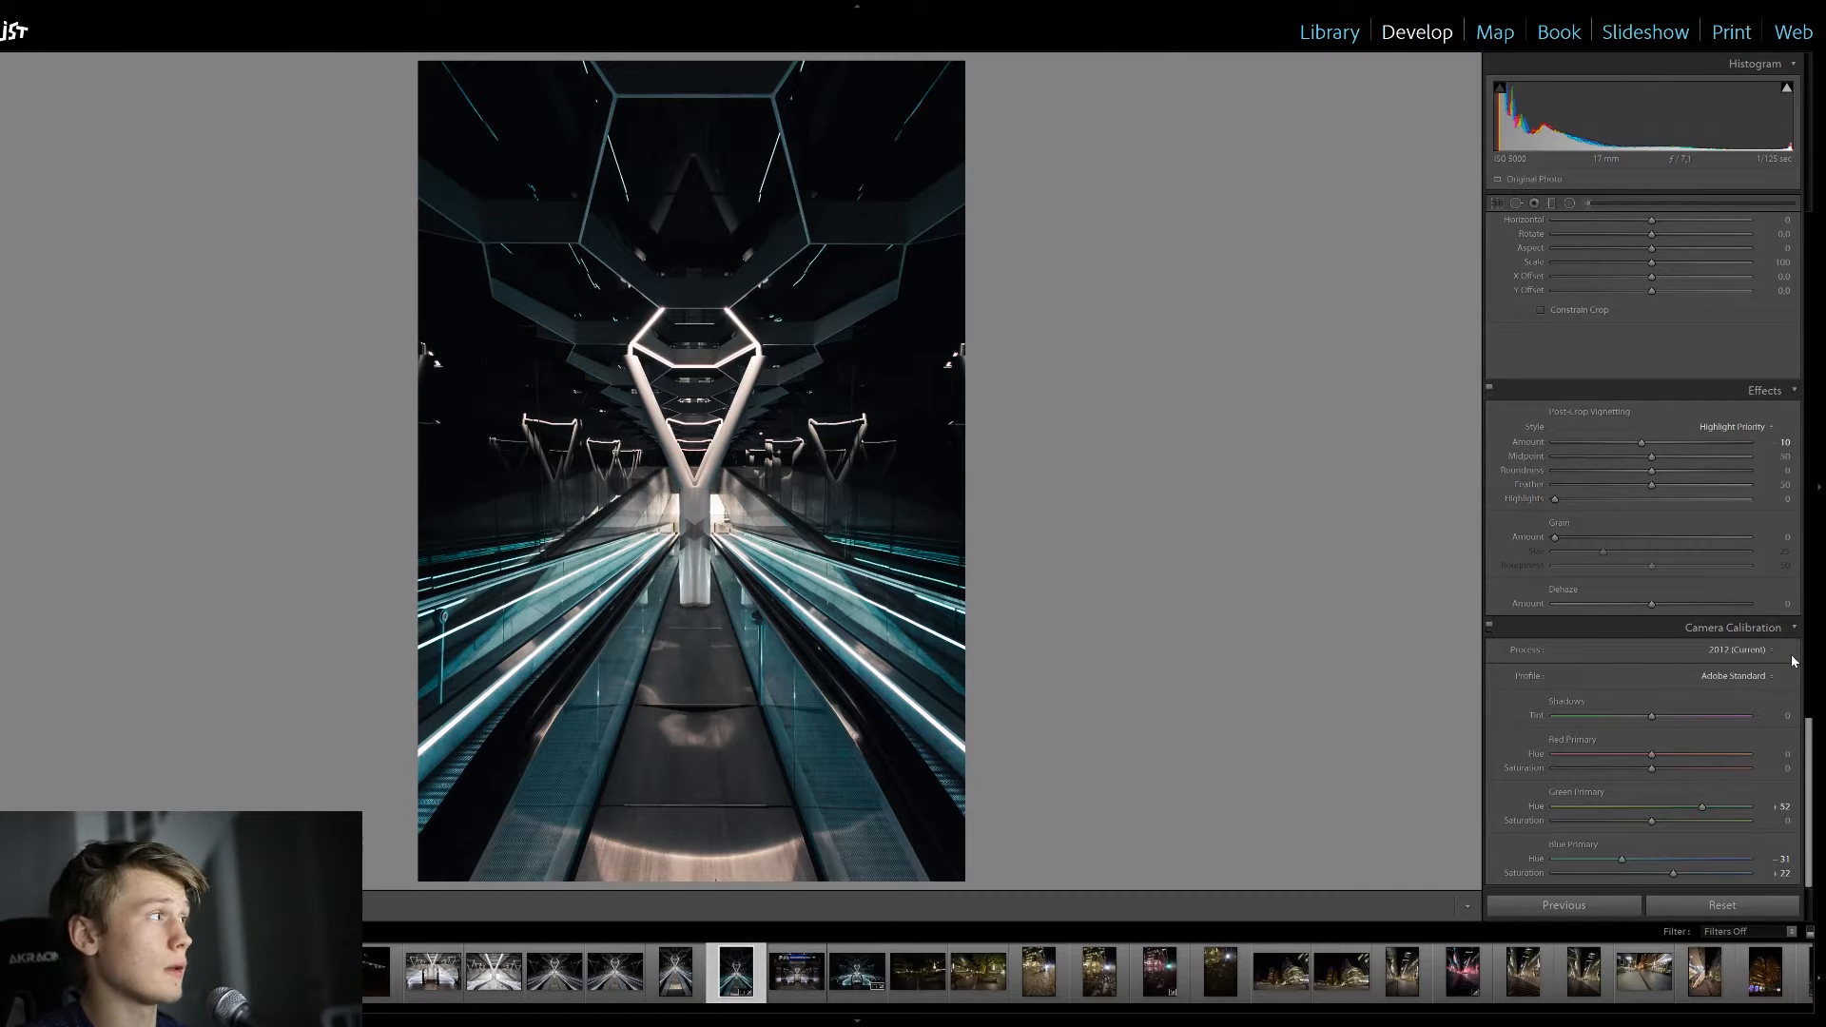
Add a wide radial filter over the lower walkway with its Exposure at -0.67 and Blacks at 27
scroll(1794, 662, "up", 6)
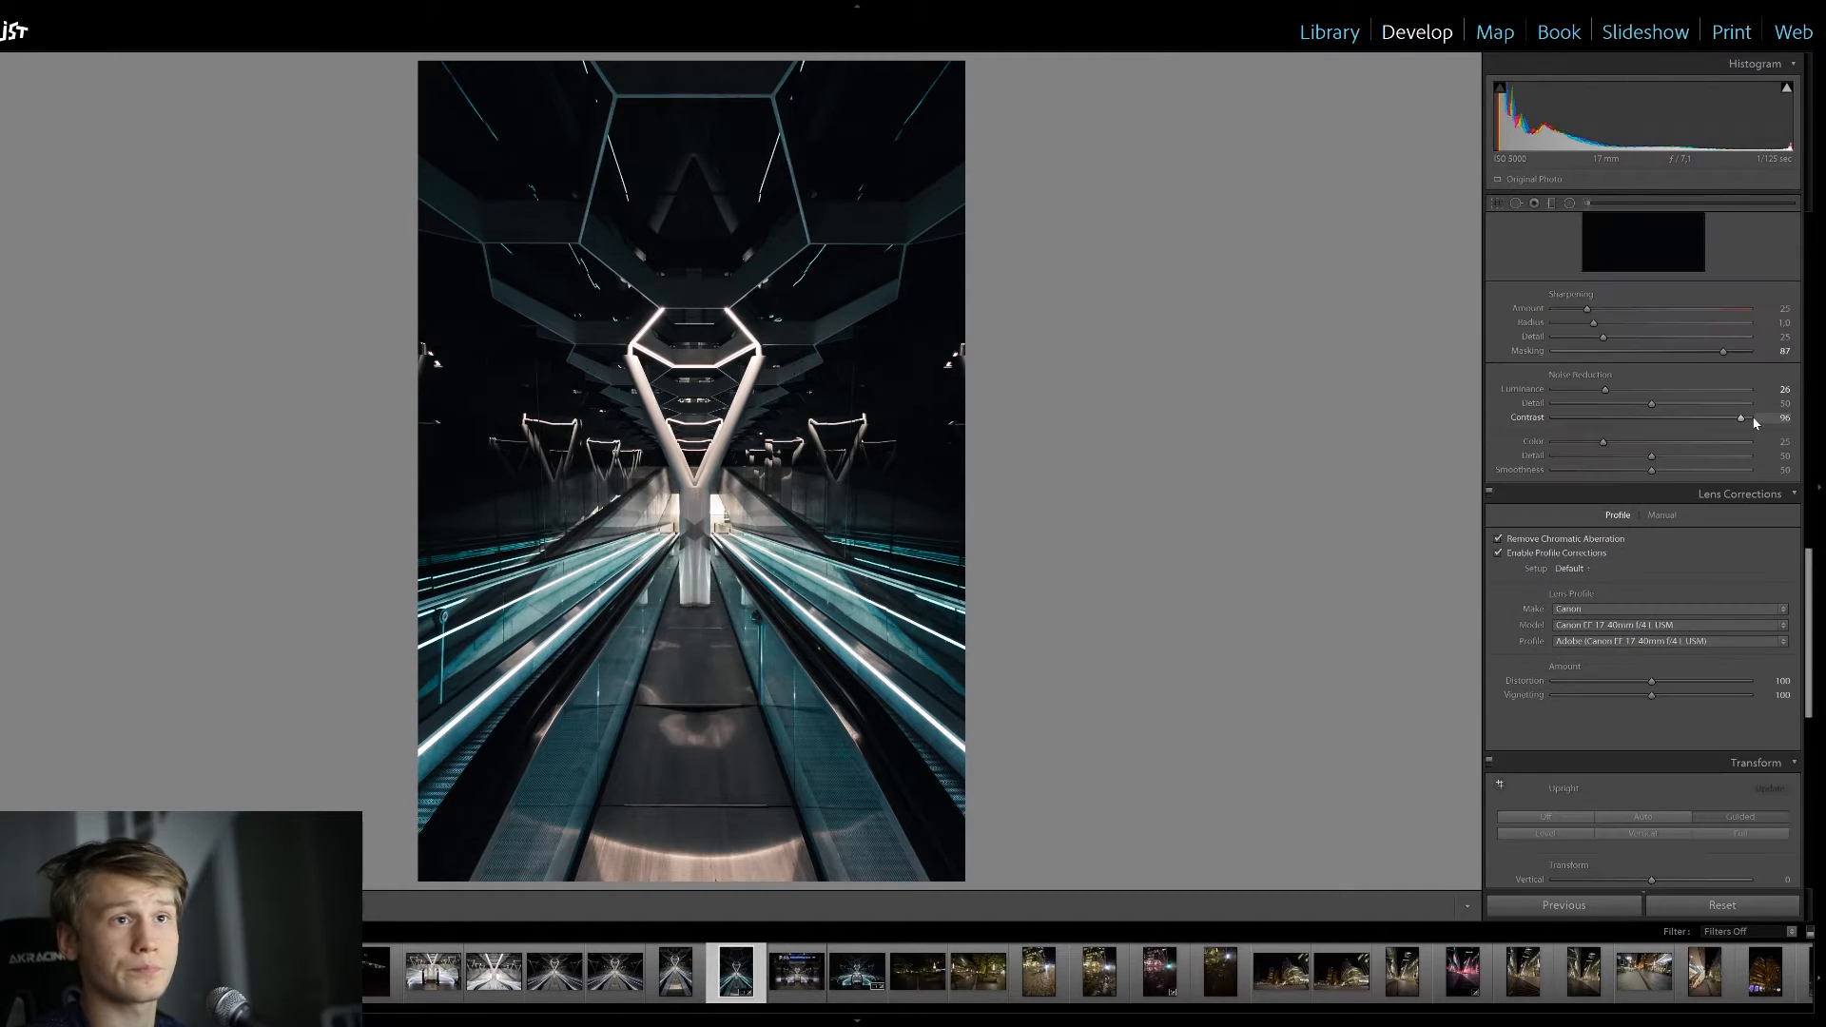
scroll(1780, 434, "up", 8)
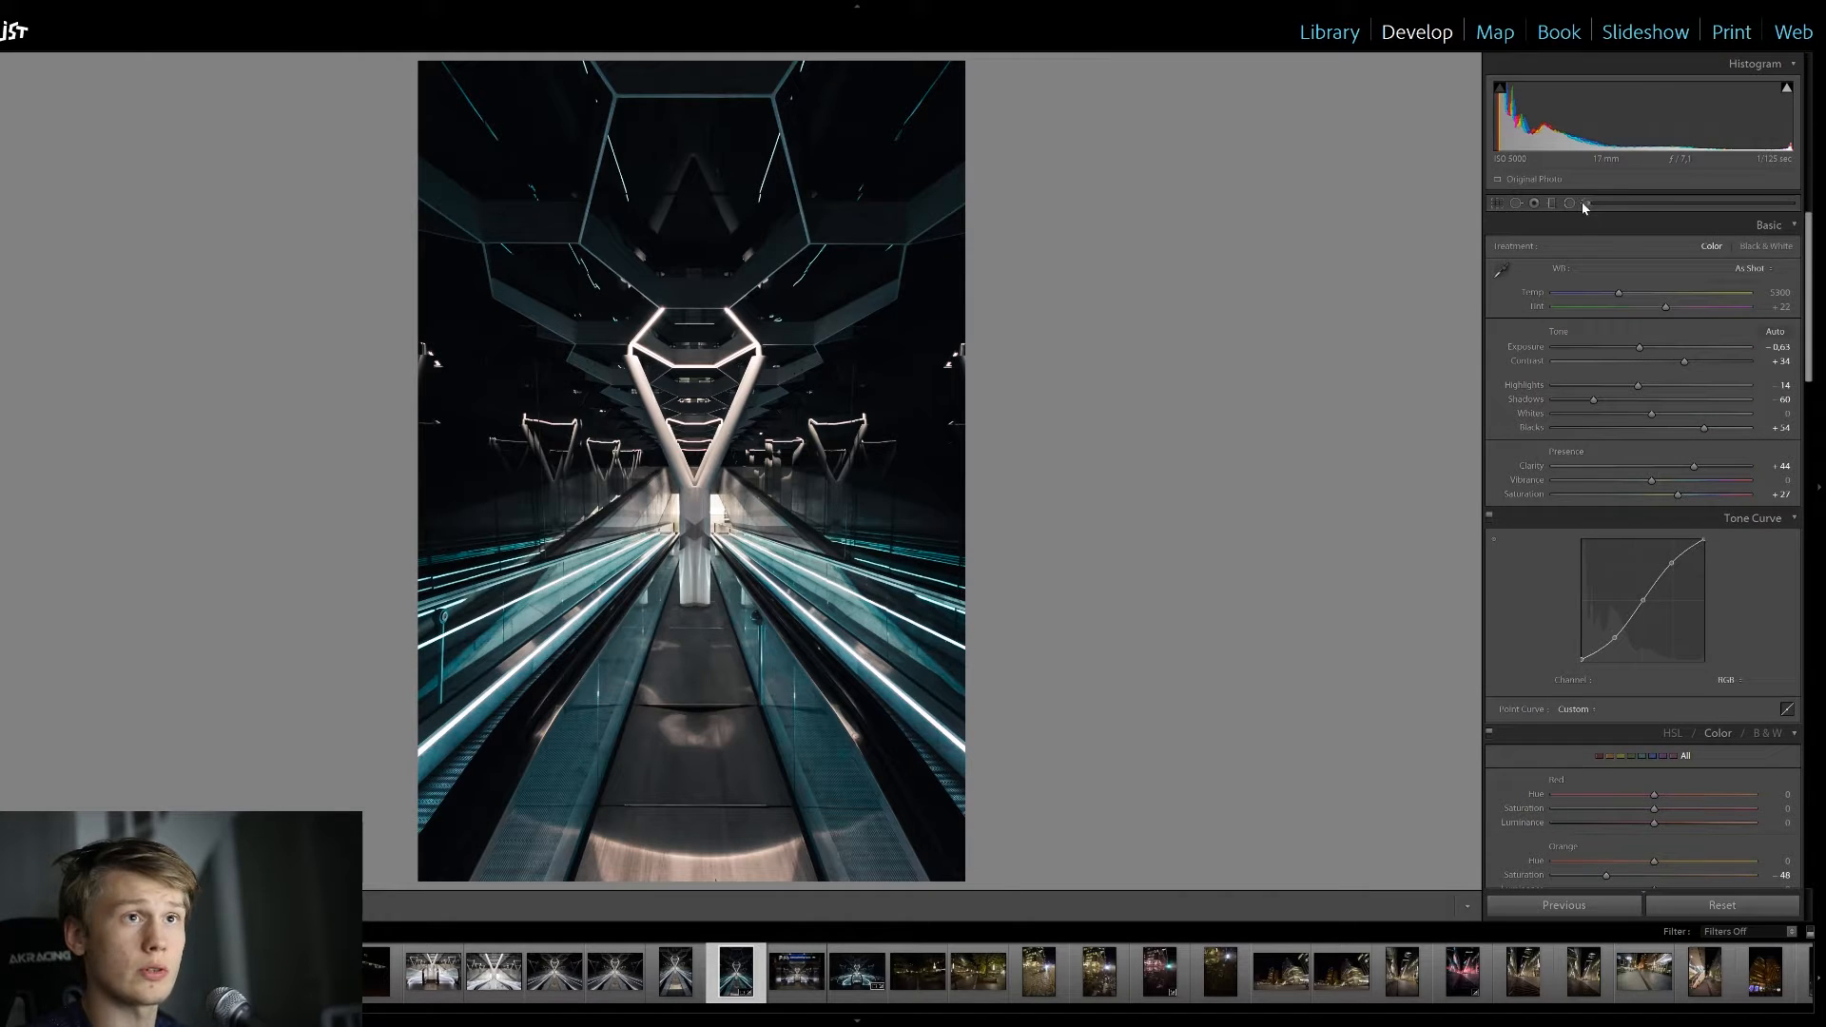
key("shift+m")
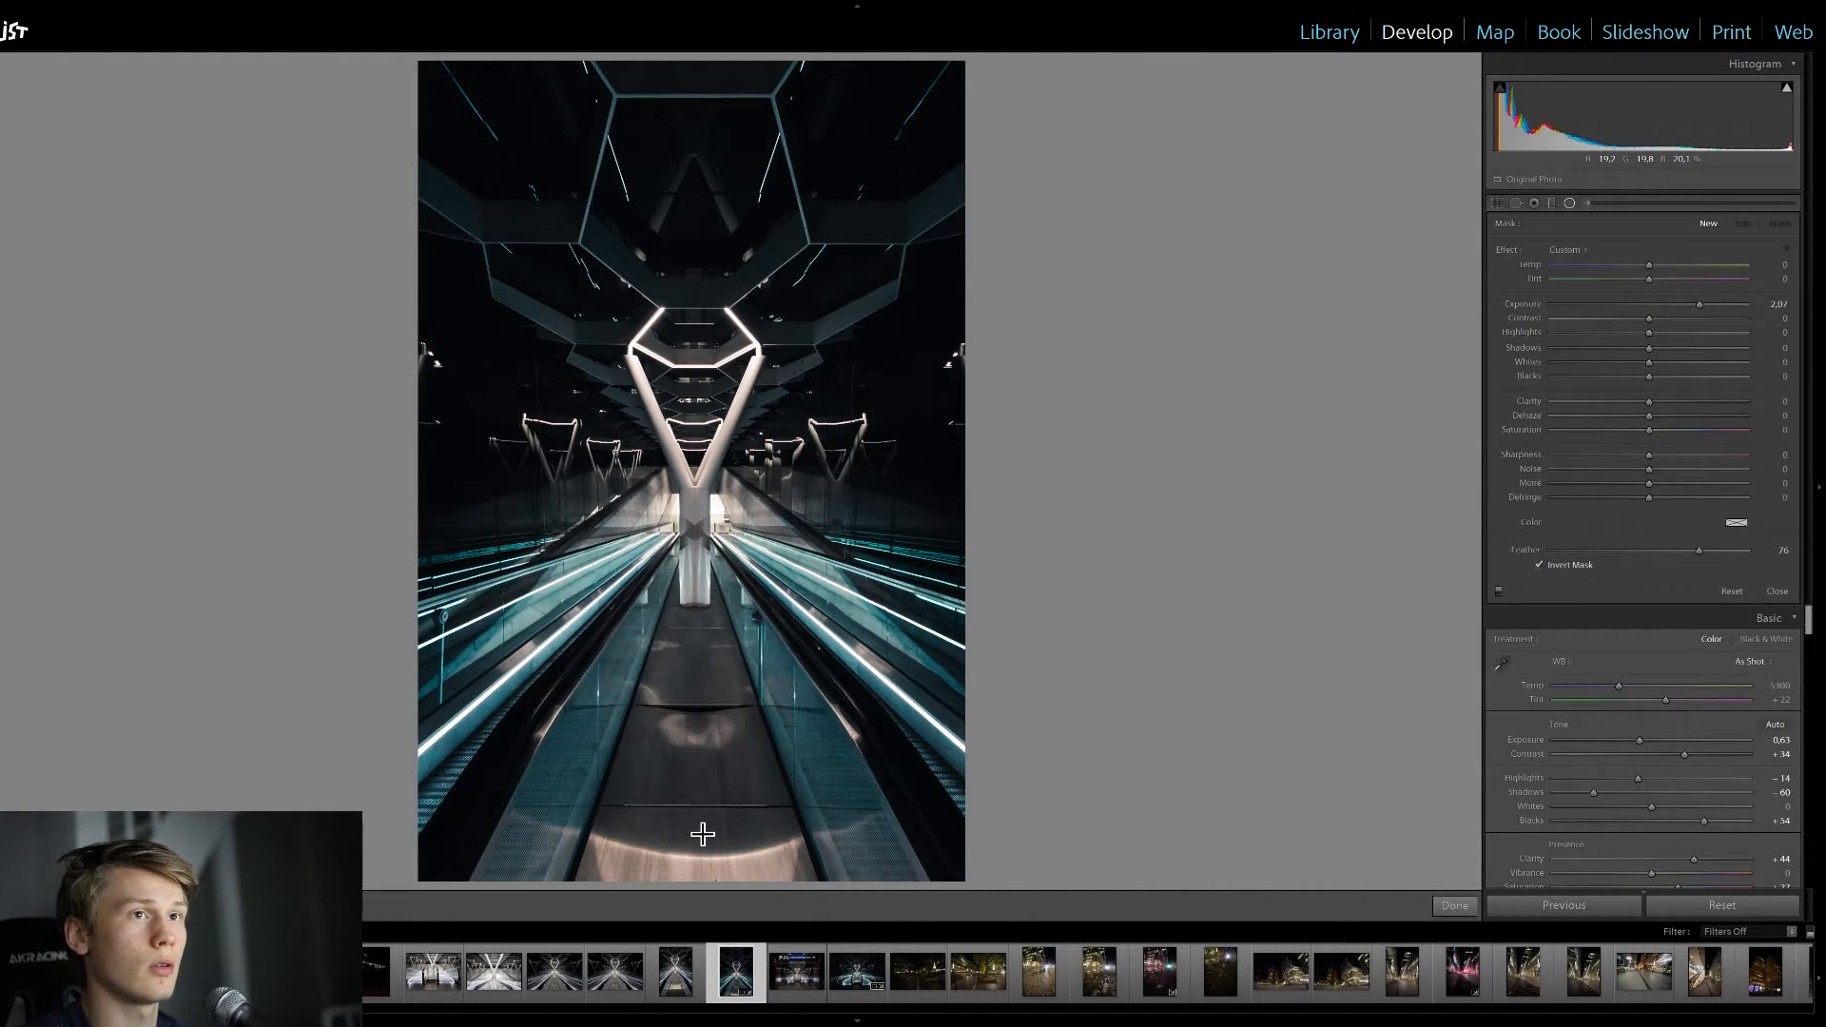
left_click_drag(704, 823, 1441, 930)
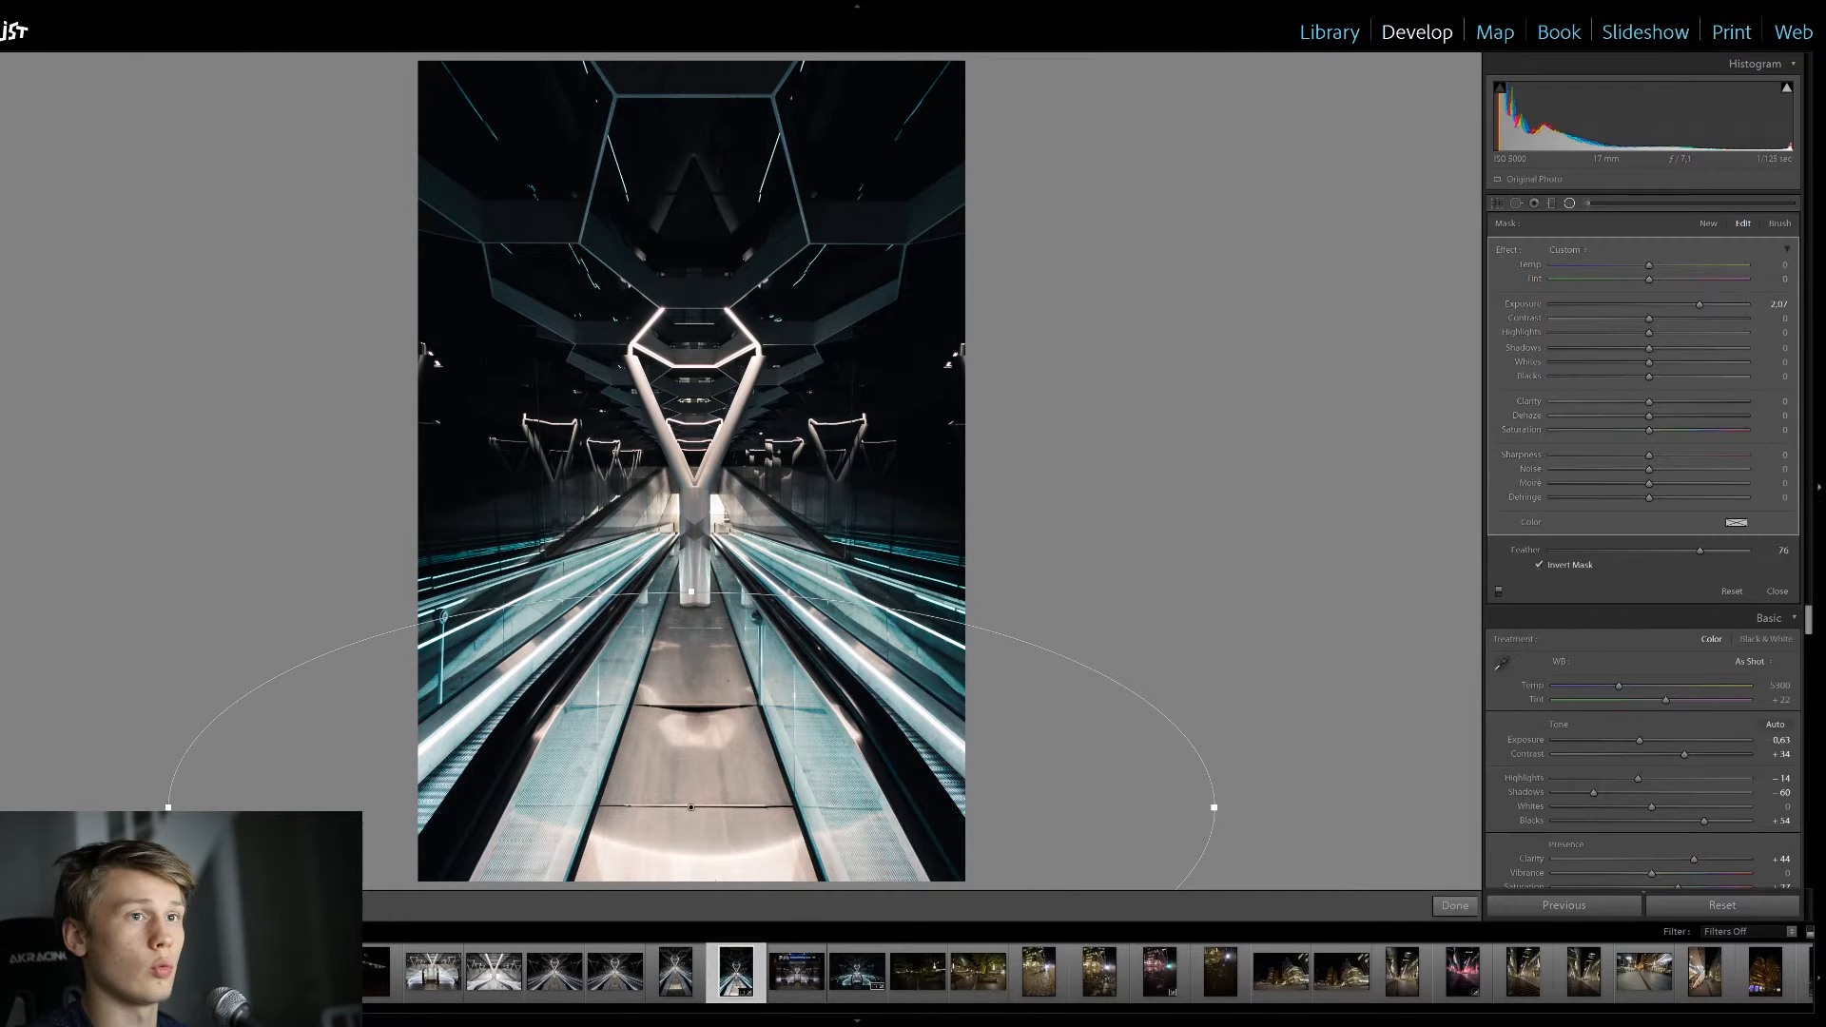
left_click_drag(1696, 305, 1639, 308)
mouse_move(1644, 383)
left_mouse_down()
mouse_move(1588, 380)
mouse_move(1708, 382)
mouse_move(1673, 376)
left_mouse_up()
left_click_drag(1638, 304, 1634, 306)
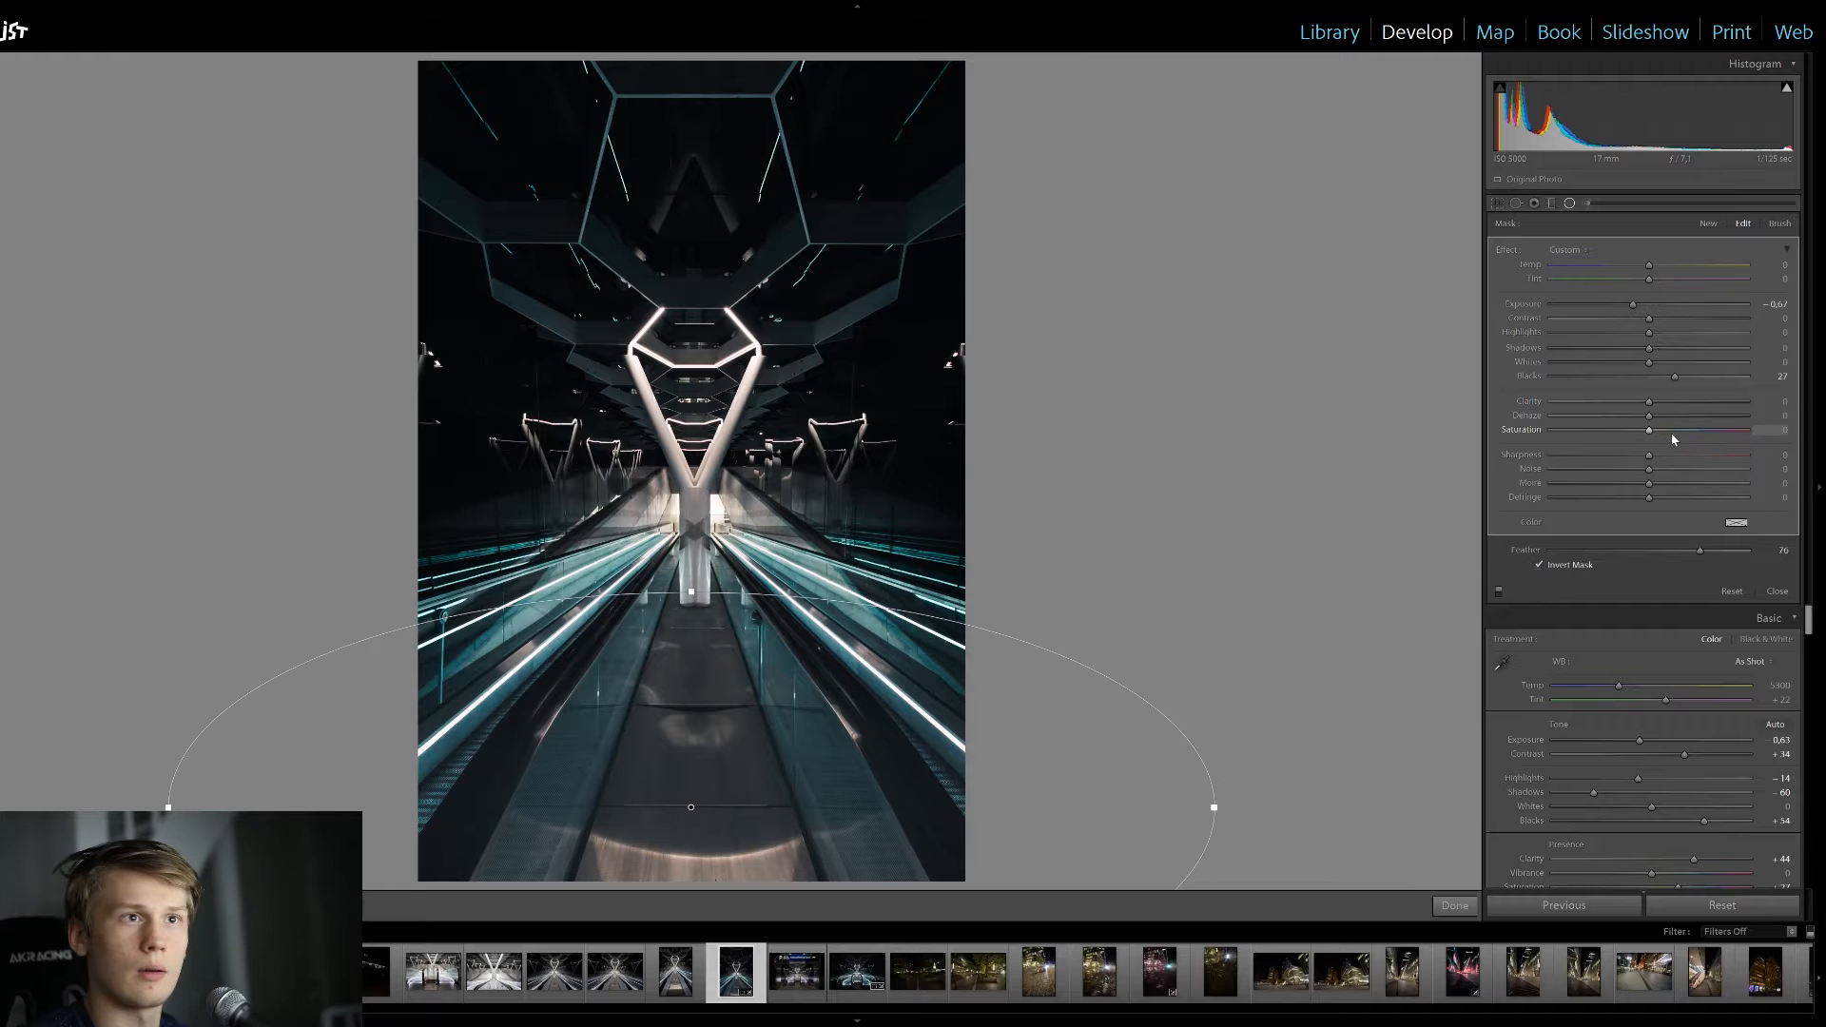
Move the walkway radial filter slightly lower, reduce its Exposure to about -0.8, and finish editing it
left_click_drag(699, 810, 697, 829)
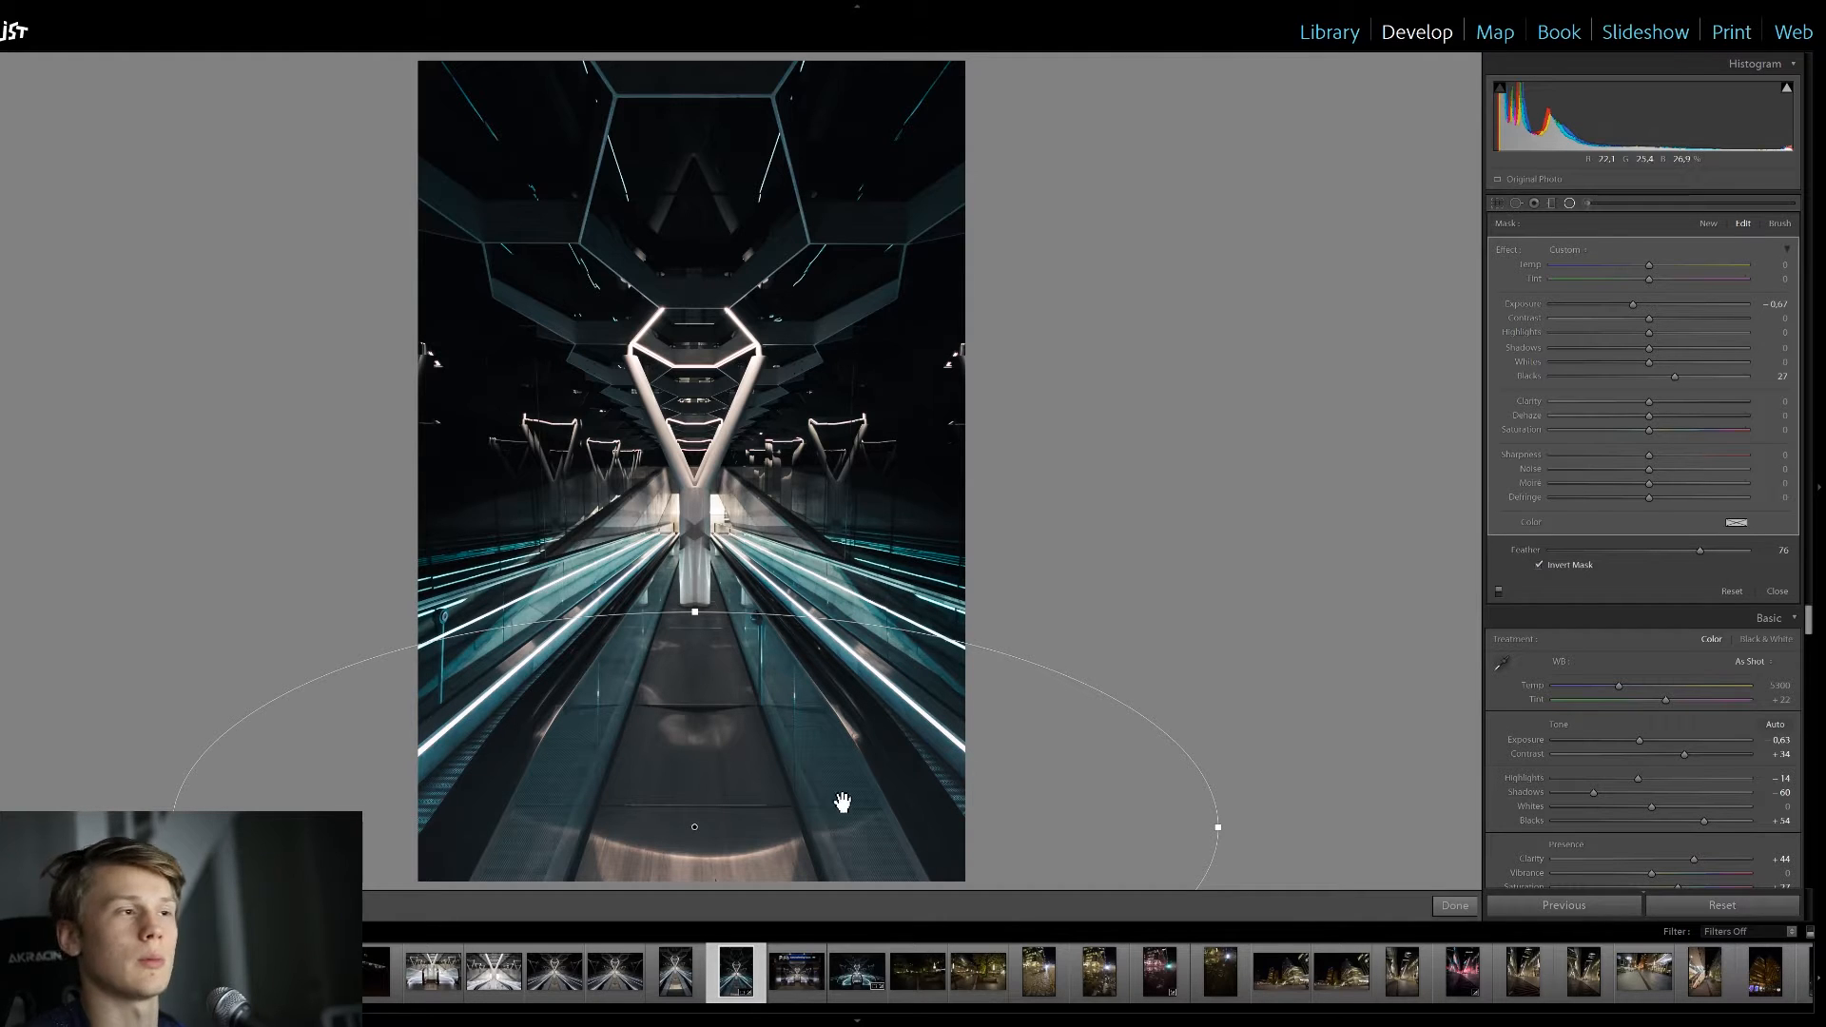
left_click_drag(697, 829, 697, 832)
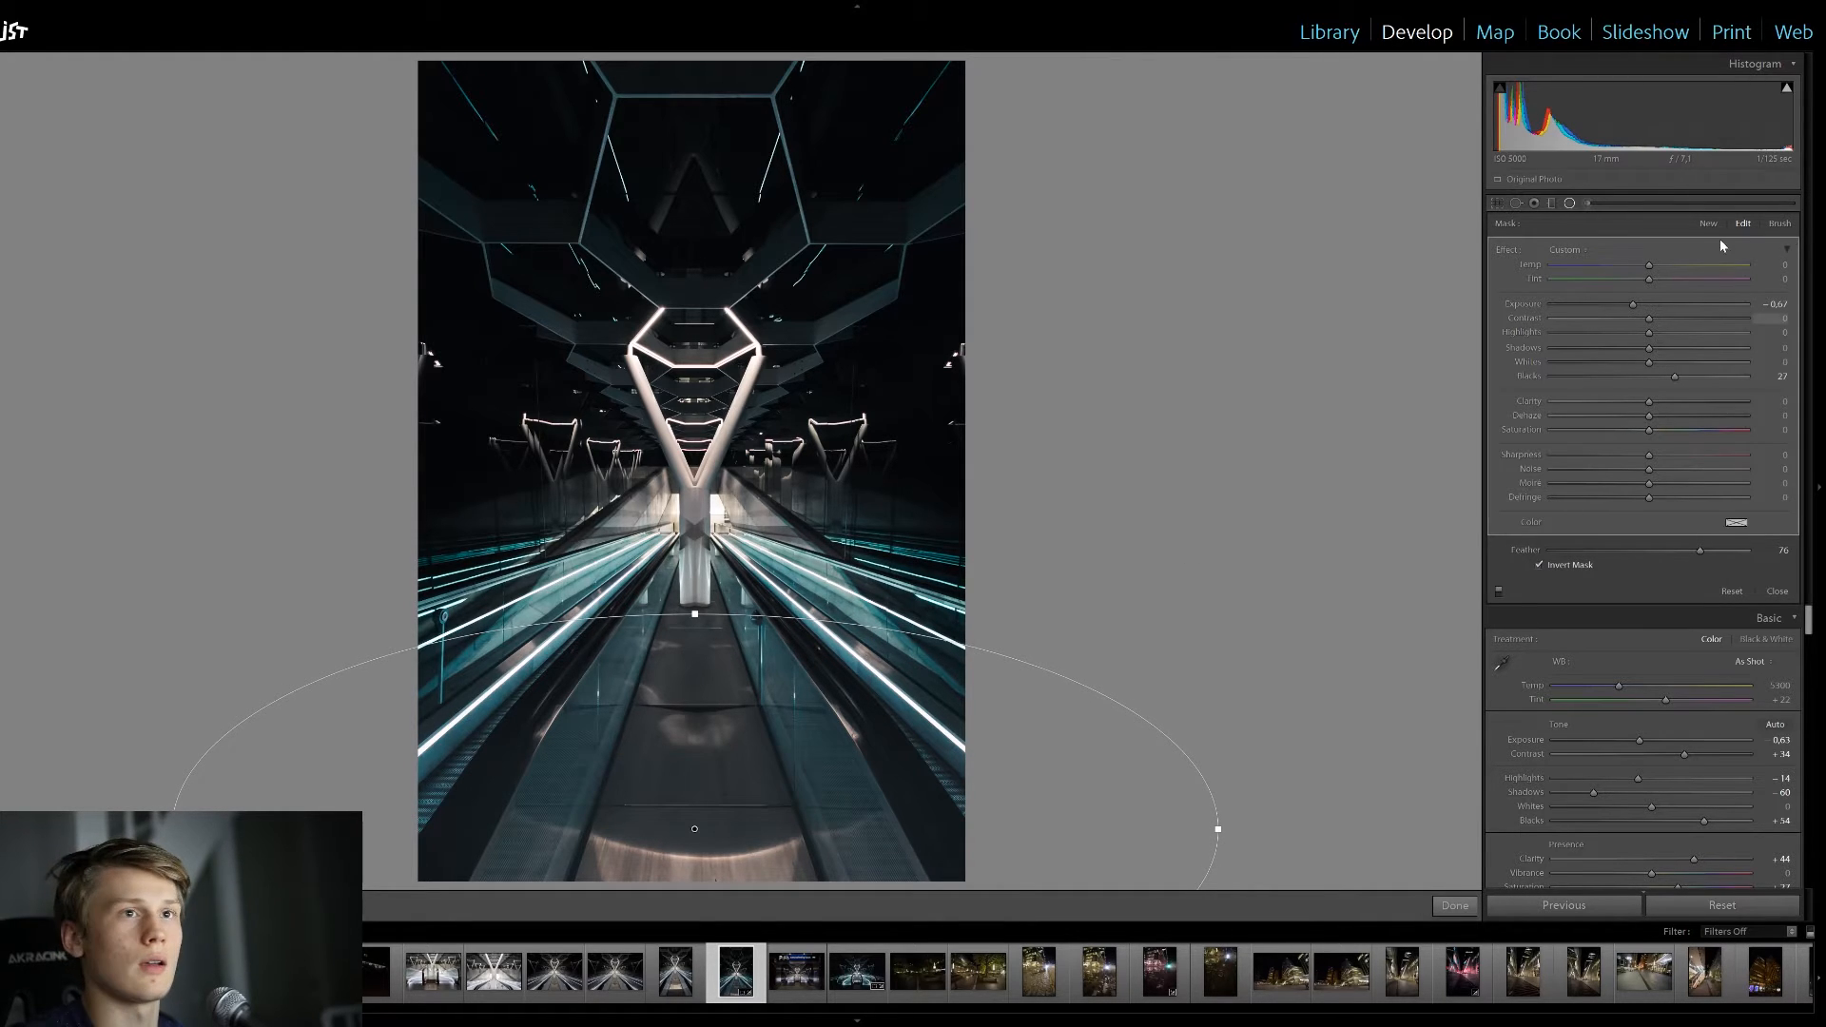
left_click_drag(1628, 302, 1624, 302)
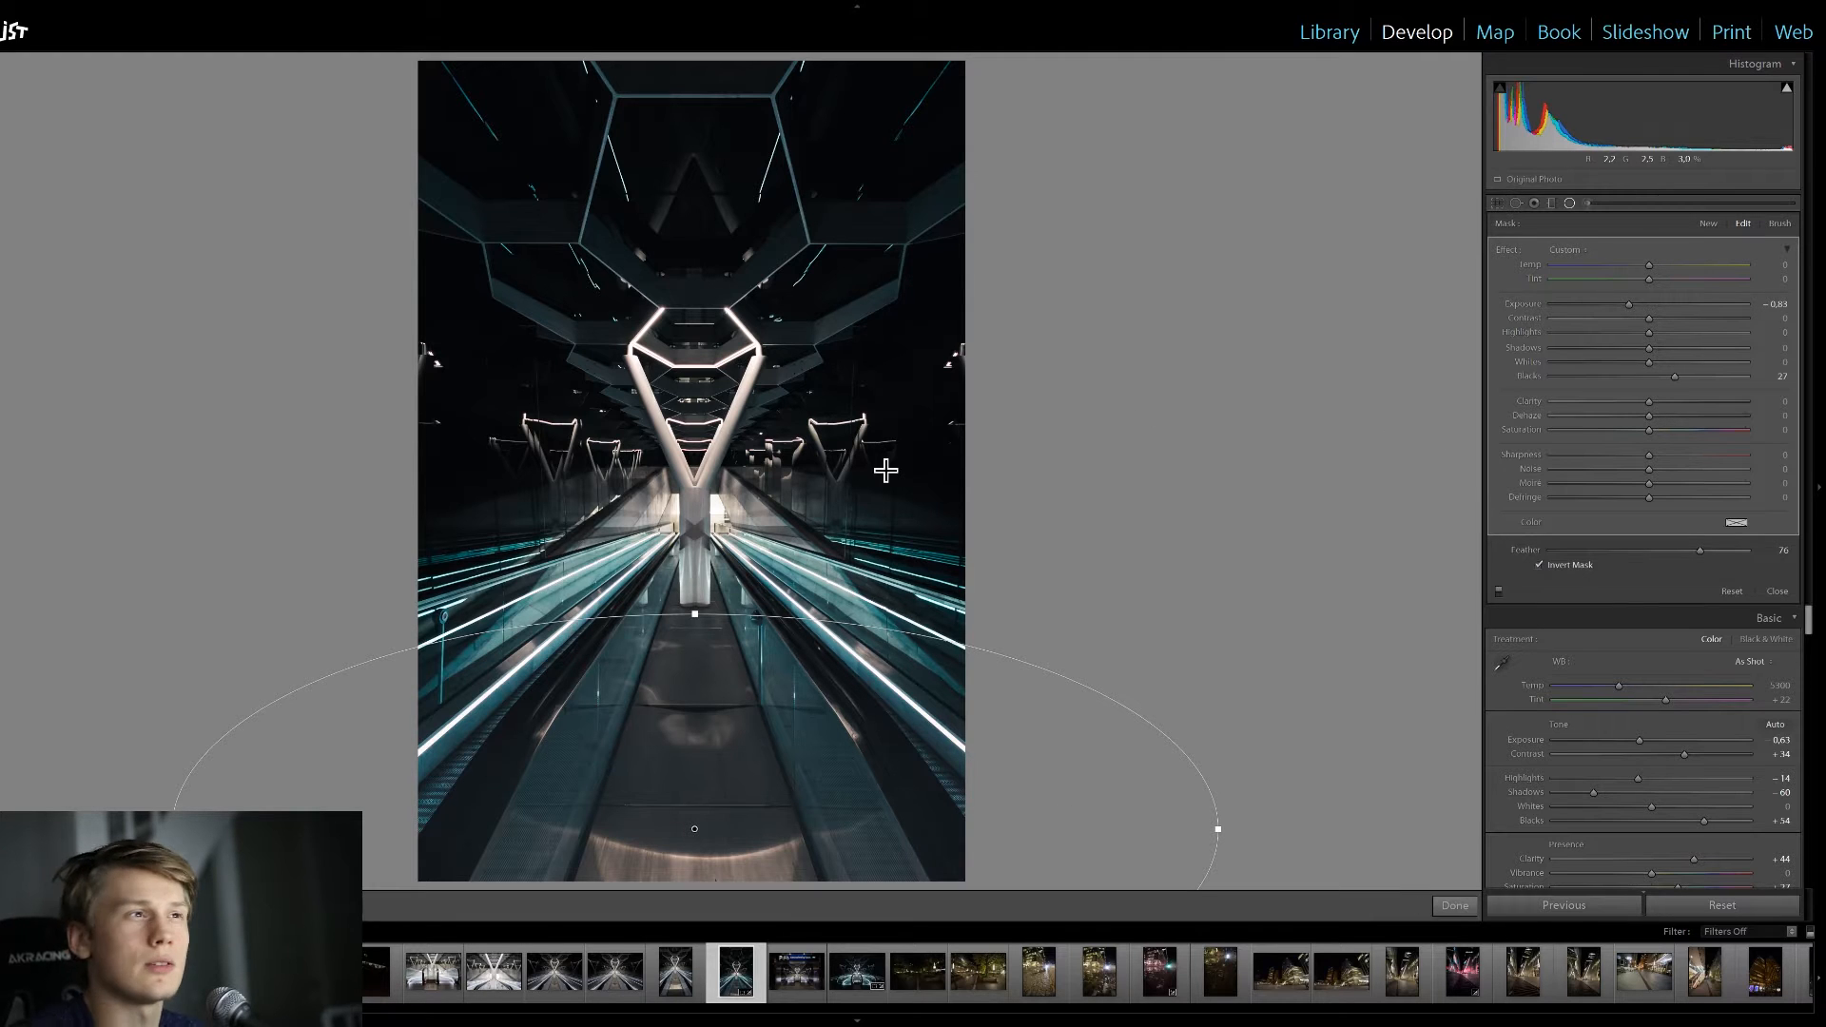
left_click(1569, 204)
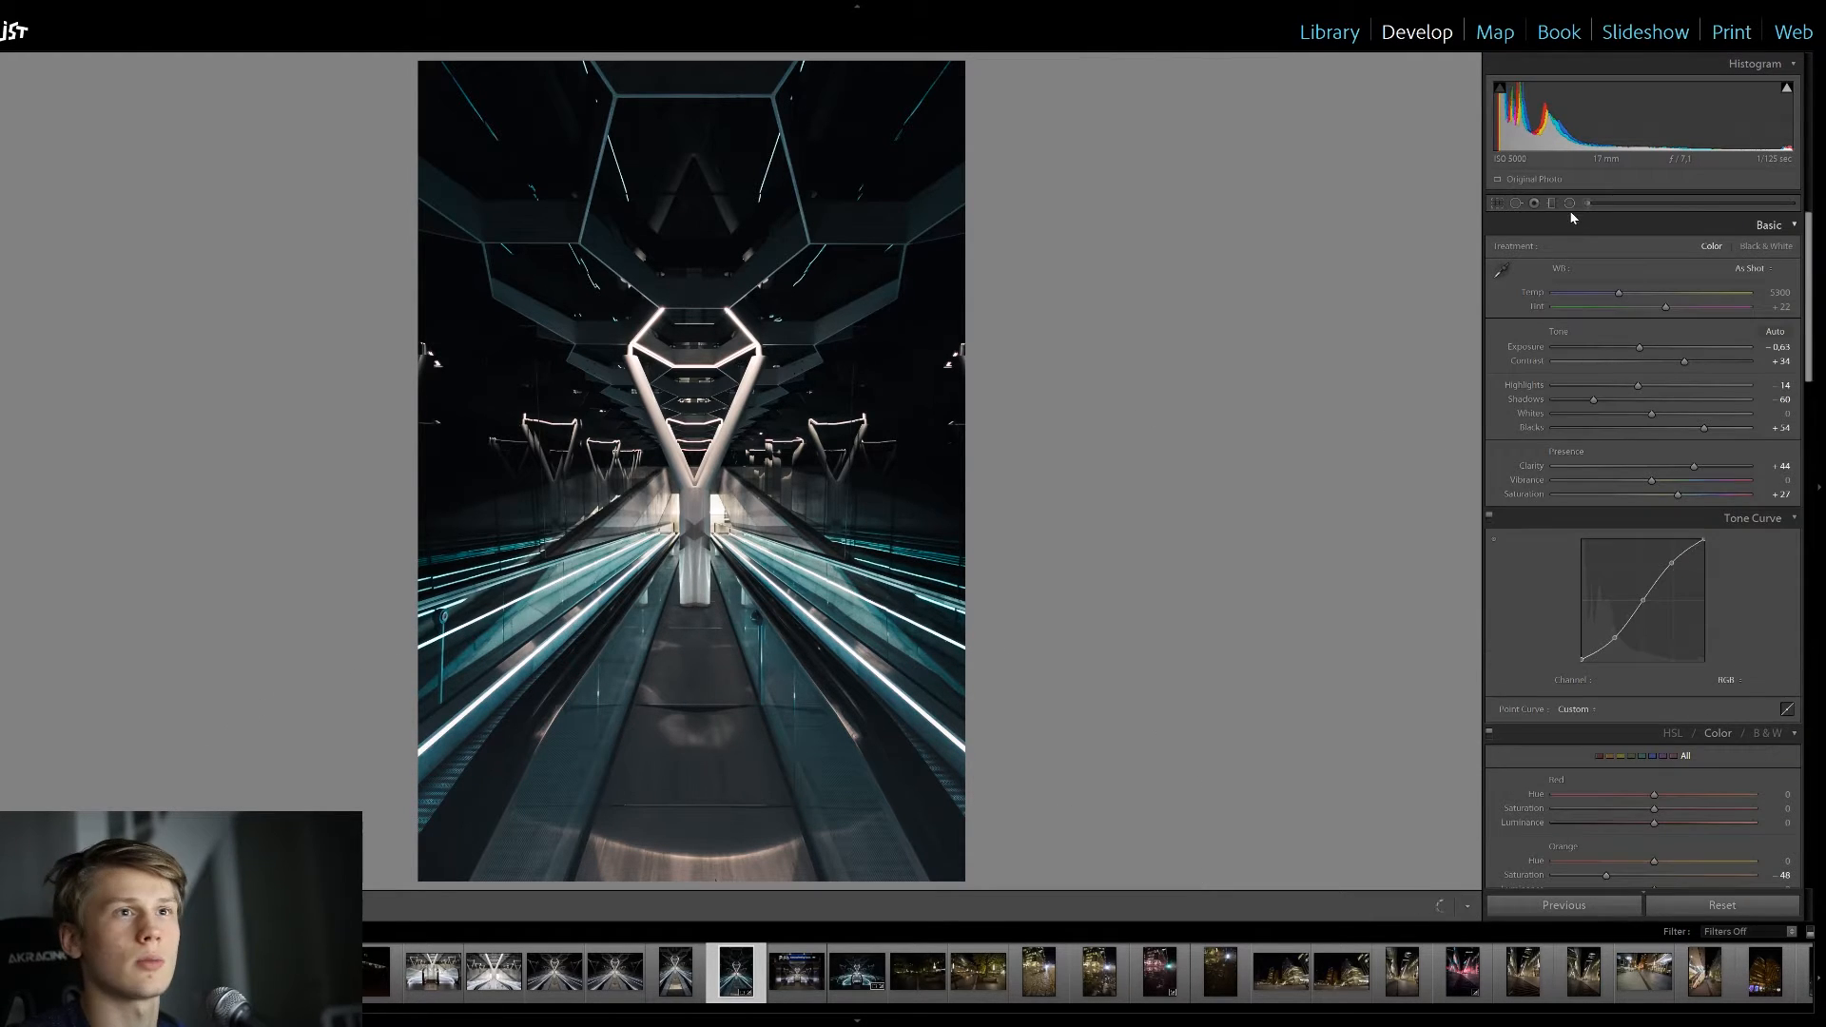
Add another wide radial filter over the ceiling at the top of the photo and set its Exposure to -1.15
left_click(1569, 203)
left_click_drag(730, 148, 694, 162)
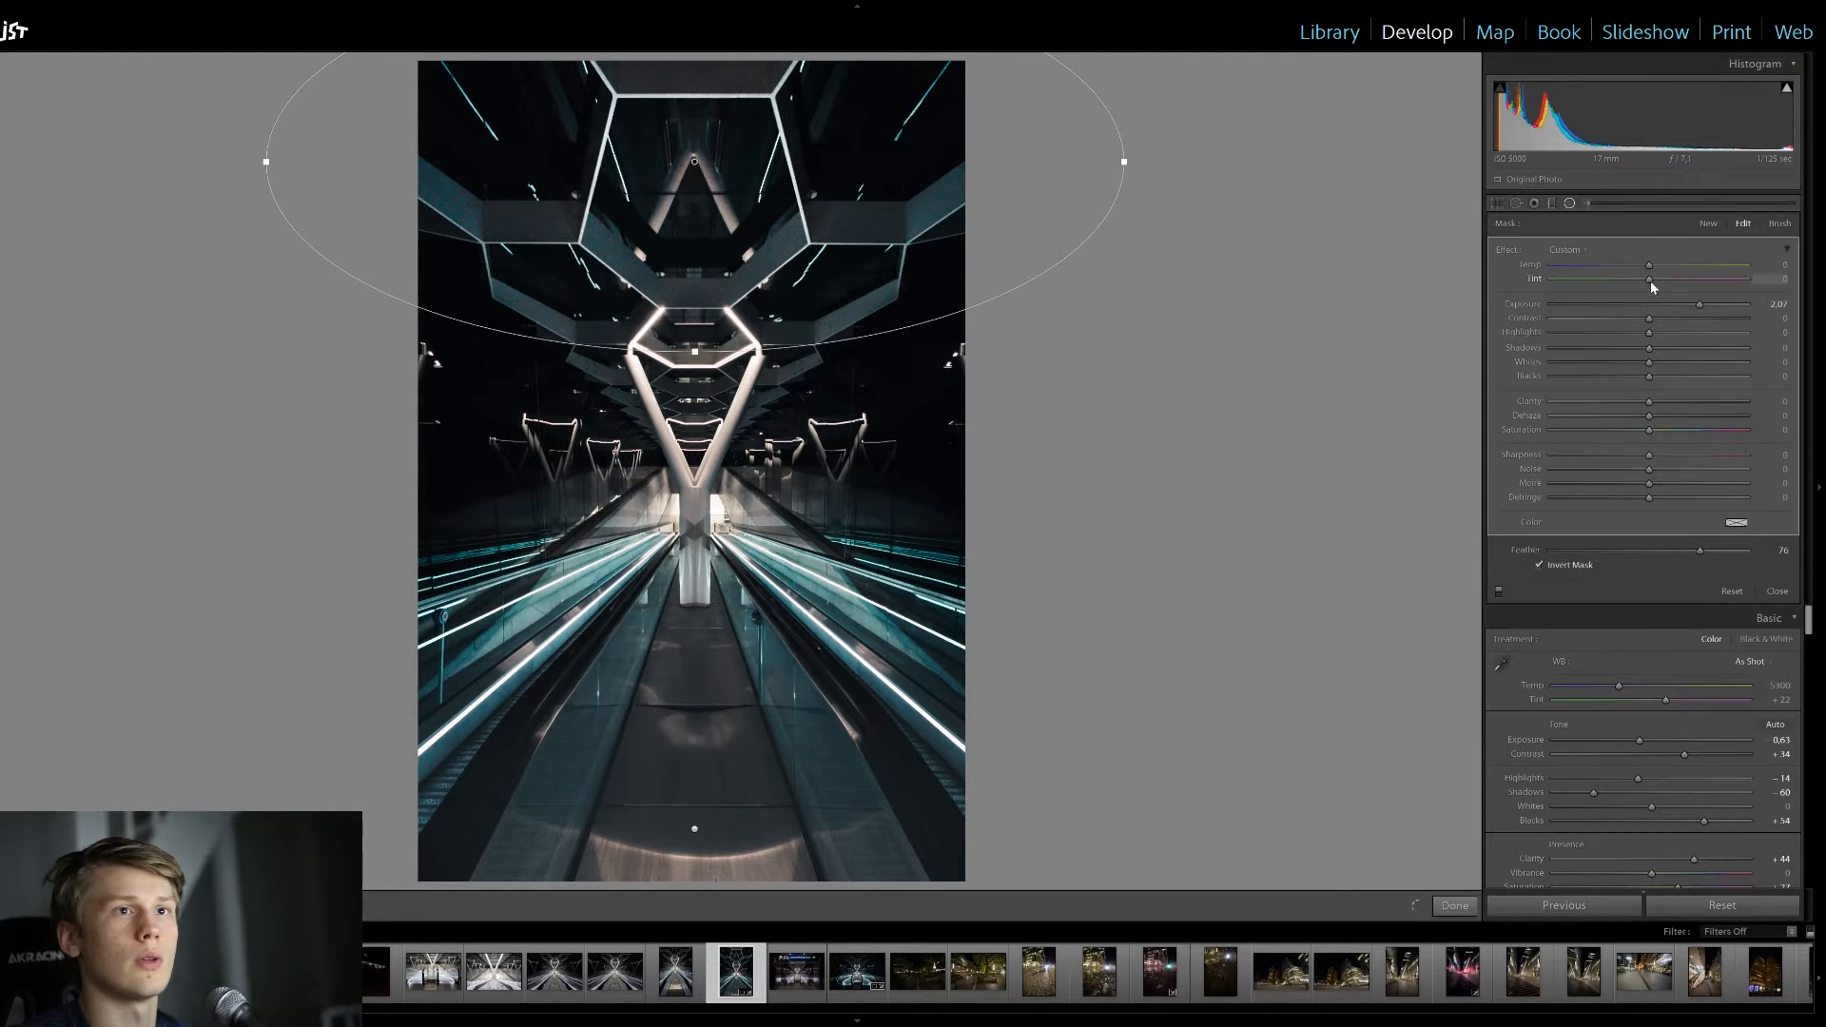
left_click_drag(1699, 303, 1623, 316)
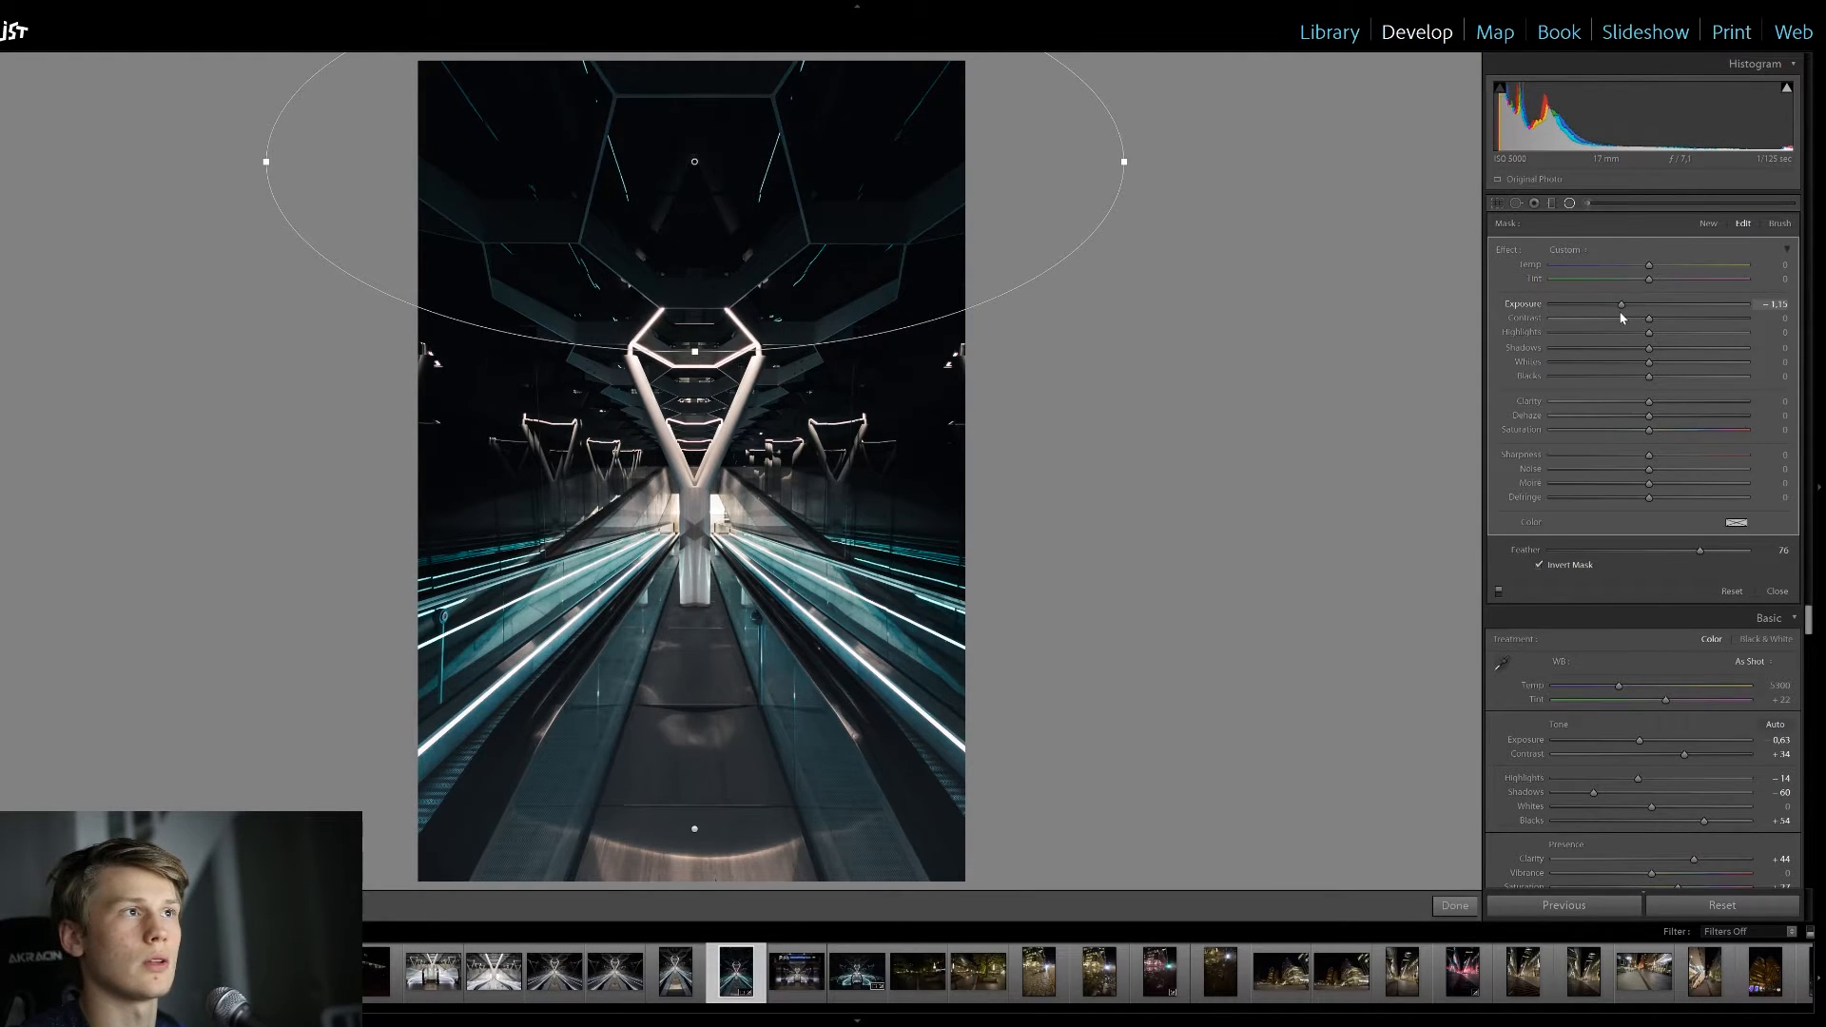
left_click(1570, 203)
Add a very large radial filter centred on the upper pillar with Invert Mask off and Exposure at -0.40, and finish editing it
left_click(1570, 204)
mouse_move(699, 394)
left_mouse_down()
mouse_move(1141, 799)
mouse_move(1214, 909)
mouse_move(1223, 885)
mouse_move(1378, 819)
left_mouse_up()
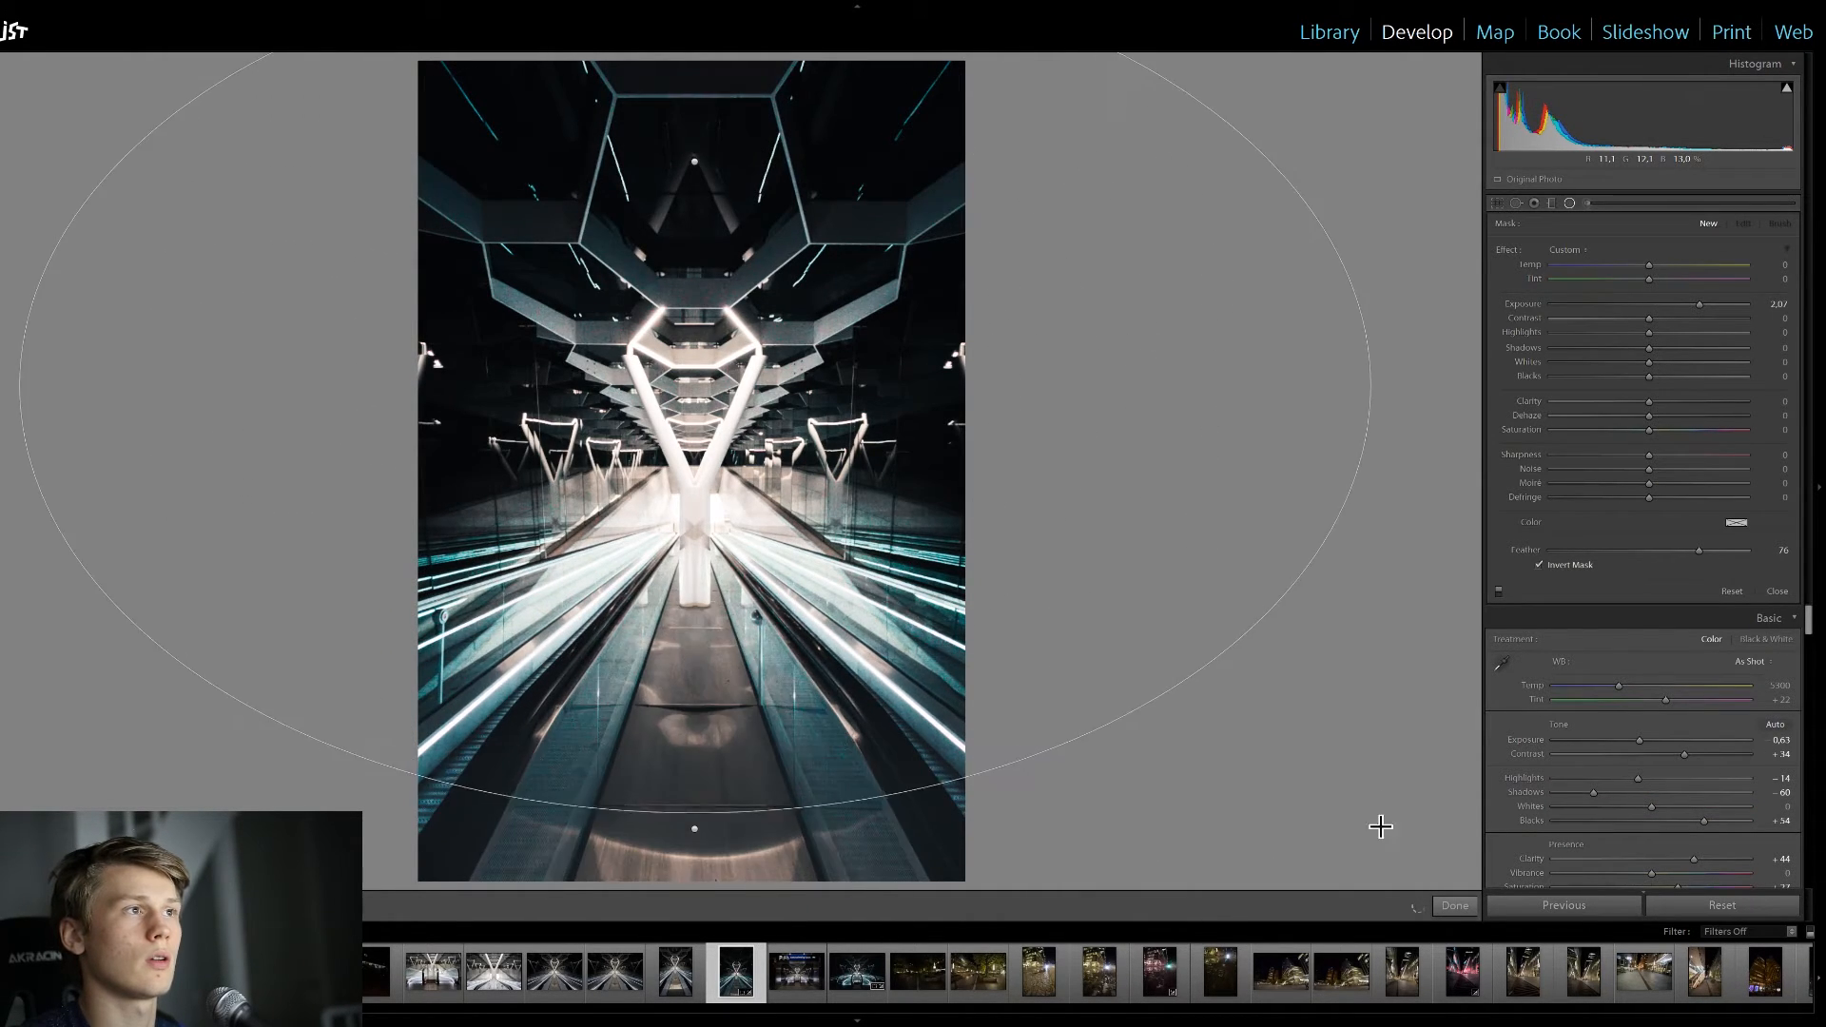
left_click_drag(702, 391, 702, 323)
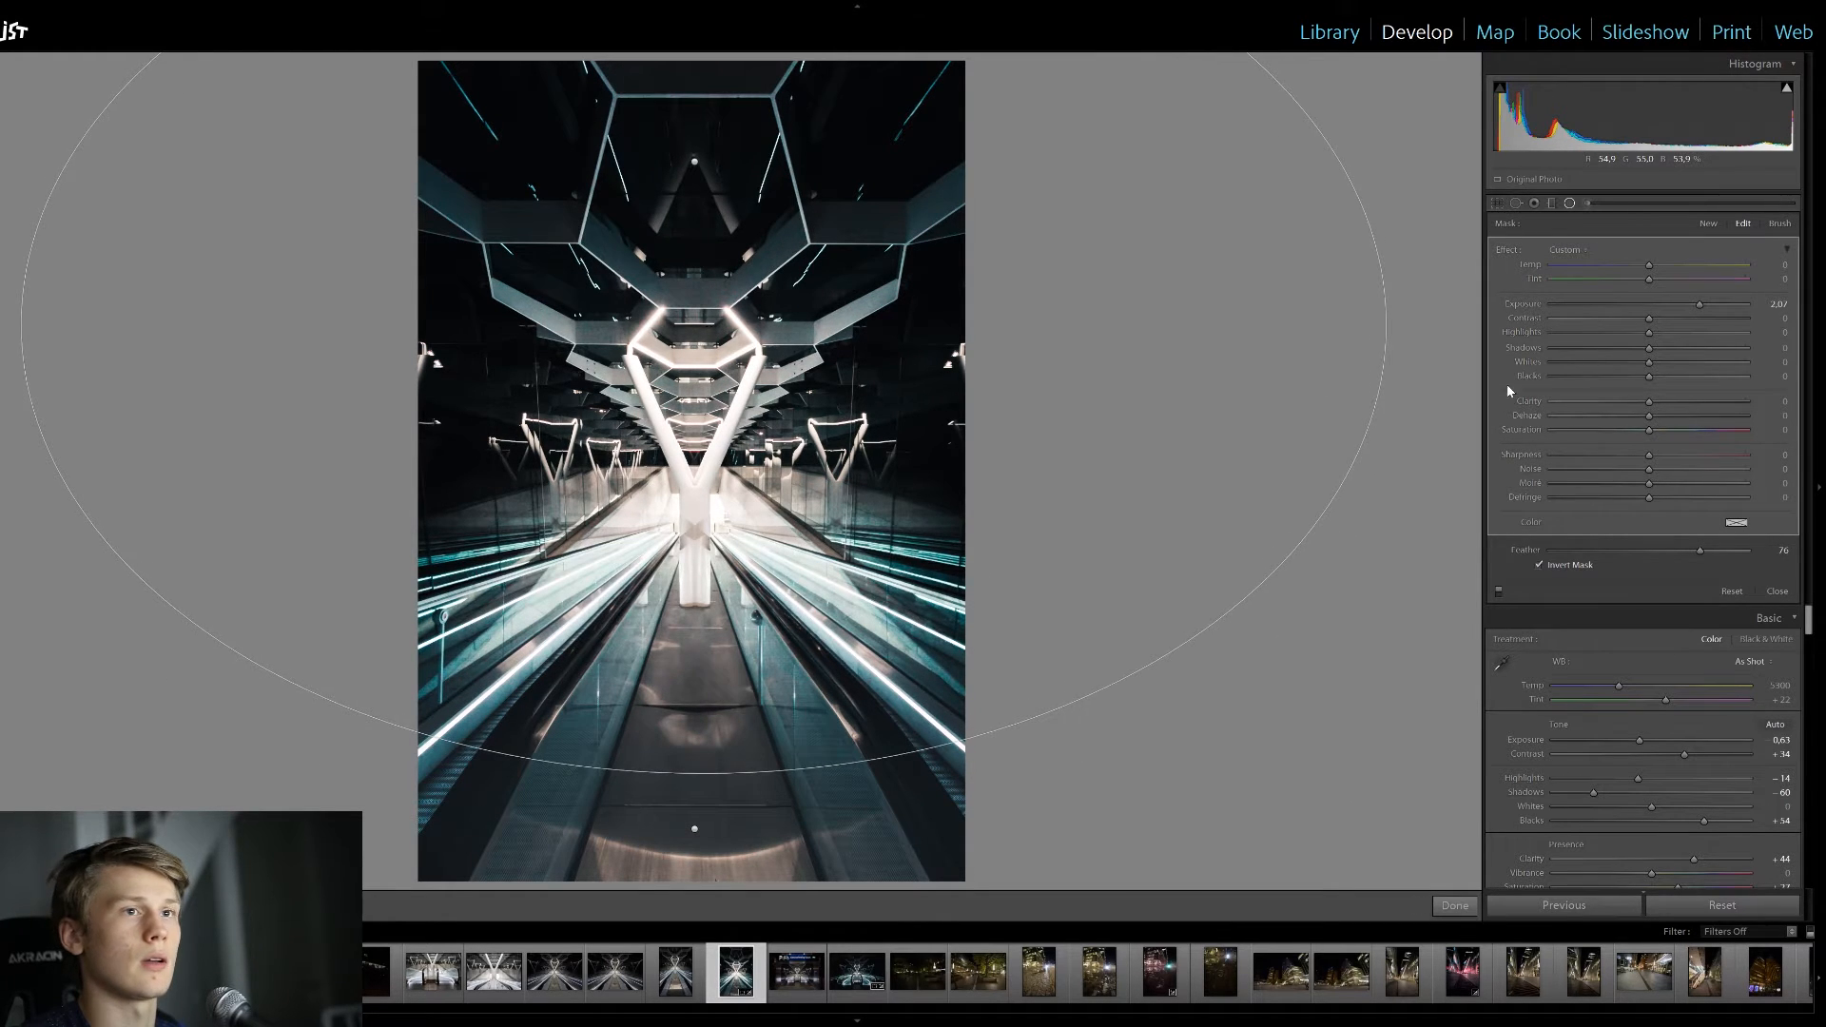
left_click(1570, 566)
left_click_drag(1698, 305, 1639, 305)
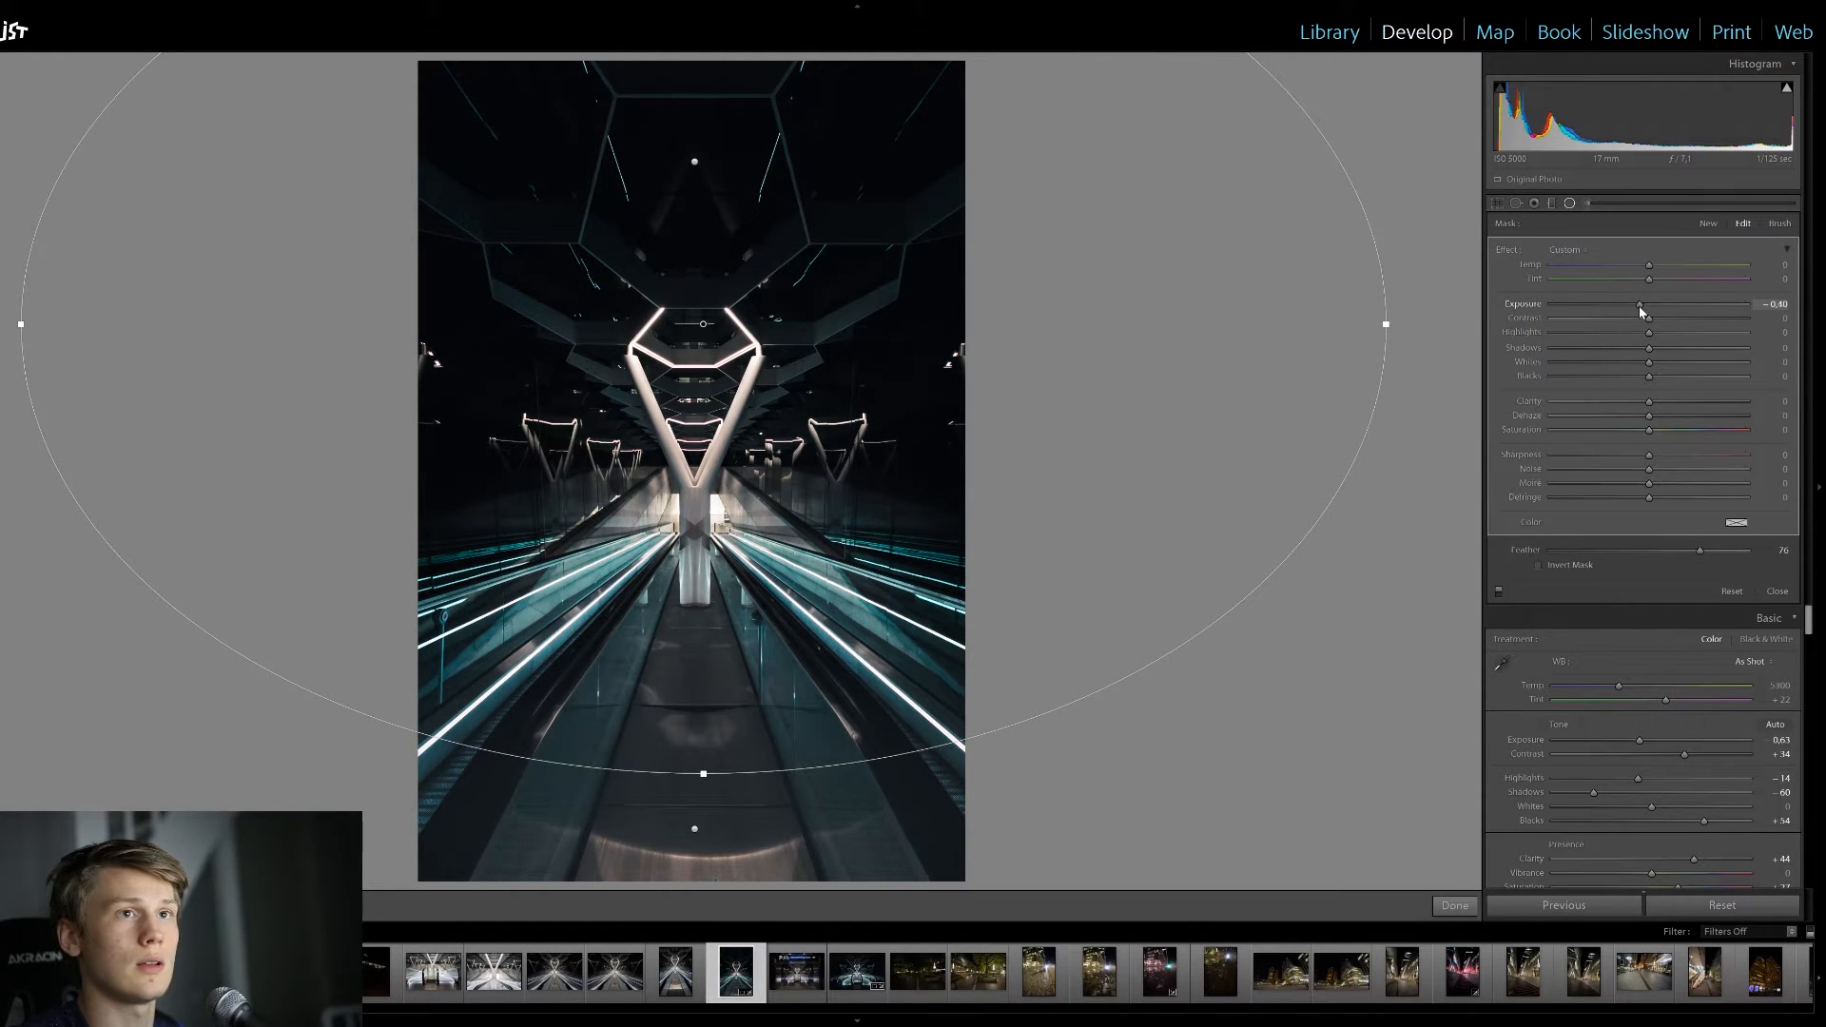
left_click(1570, 204)
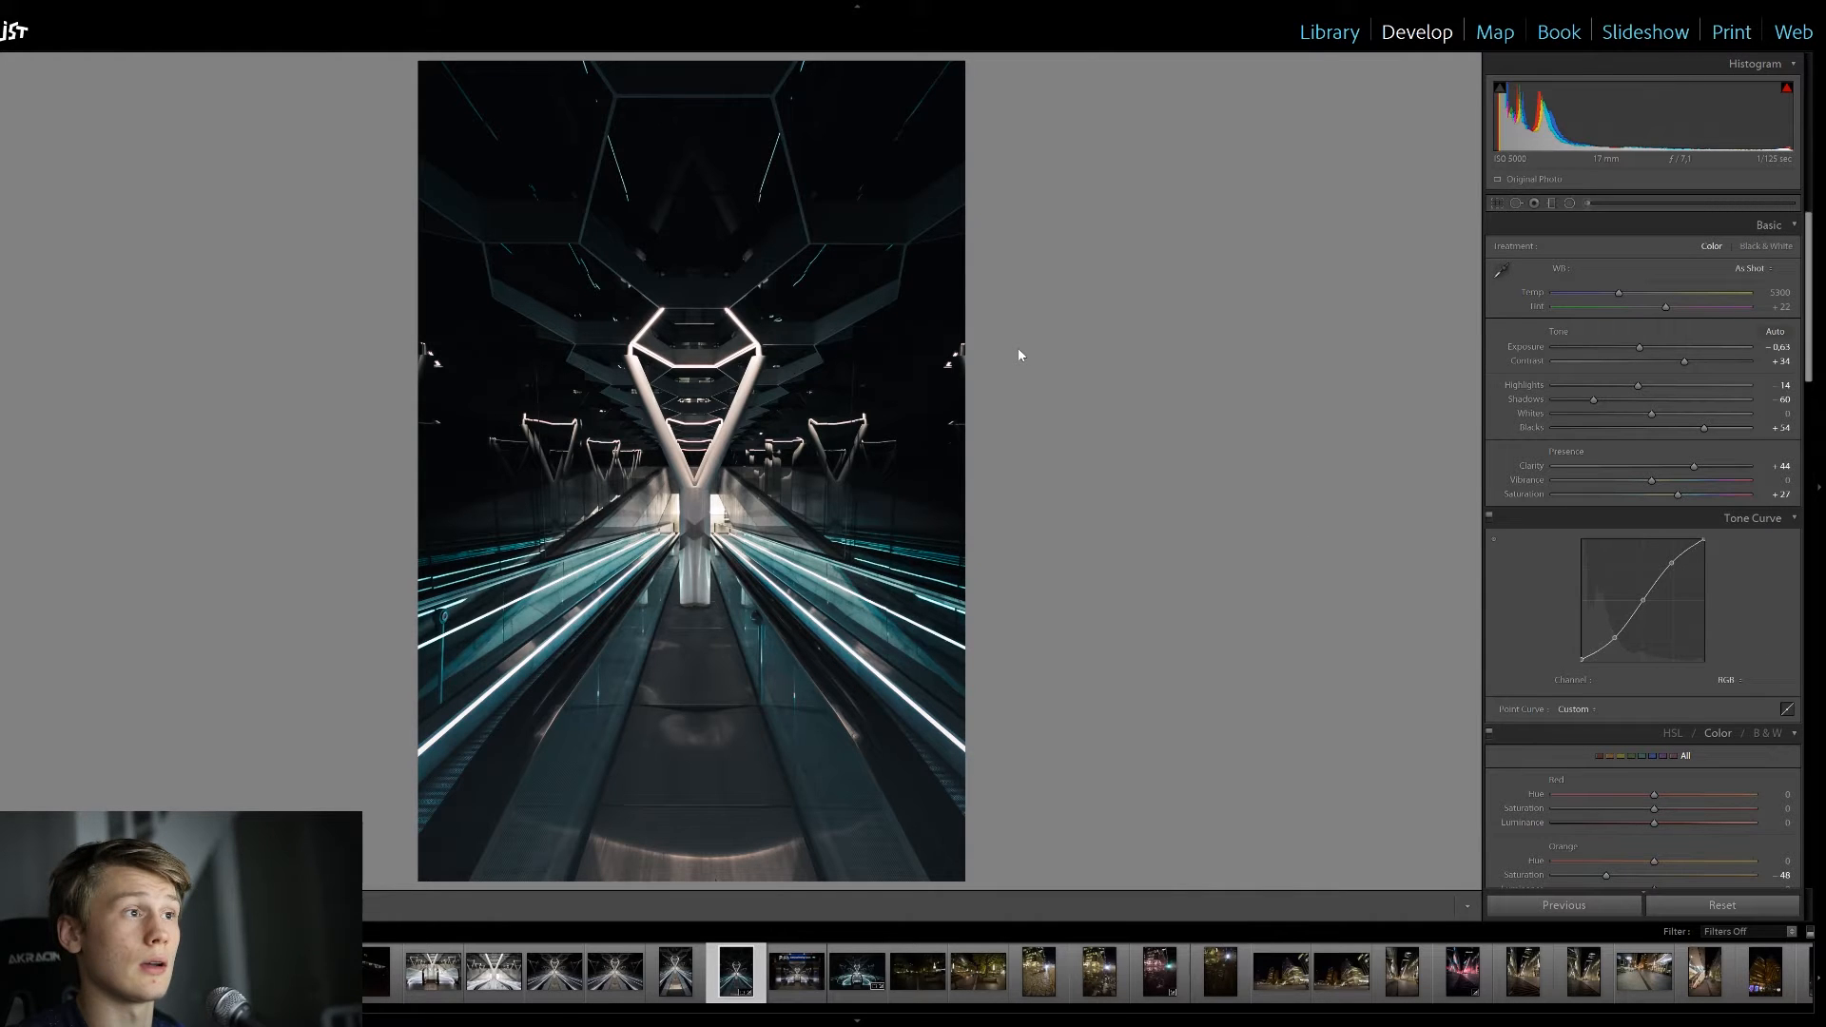
Compare the edit with another walkway photo from the shoot and return to the vertical photo
left_click(855, 970)
left_click(736, 979)
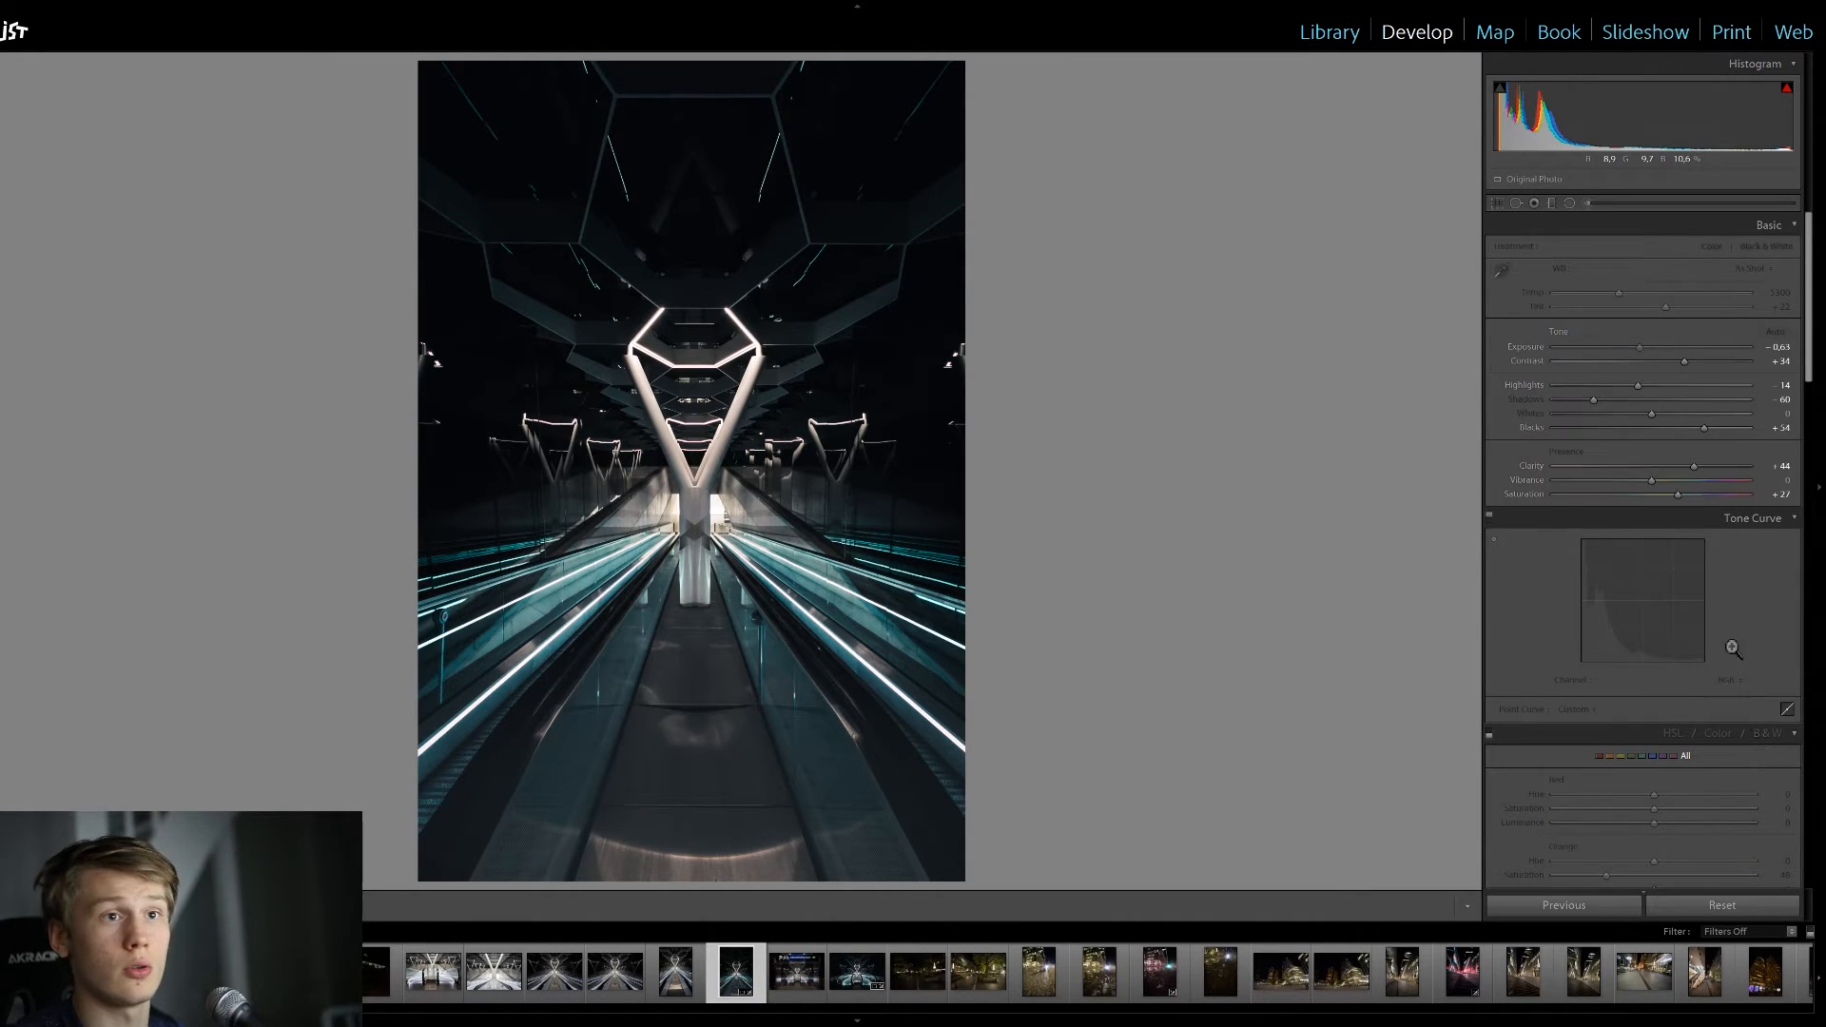
Try fully desaturating the oranges and yellows, and settle on an Orange Saturation of -50 and a Yellow Saturation of -42
scroll(1766, 631, "down", 3)
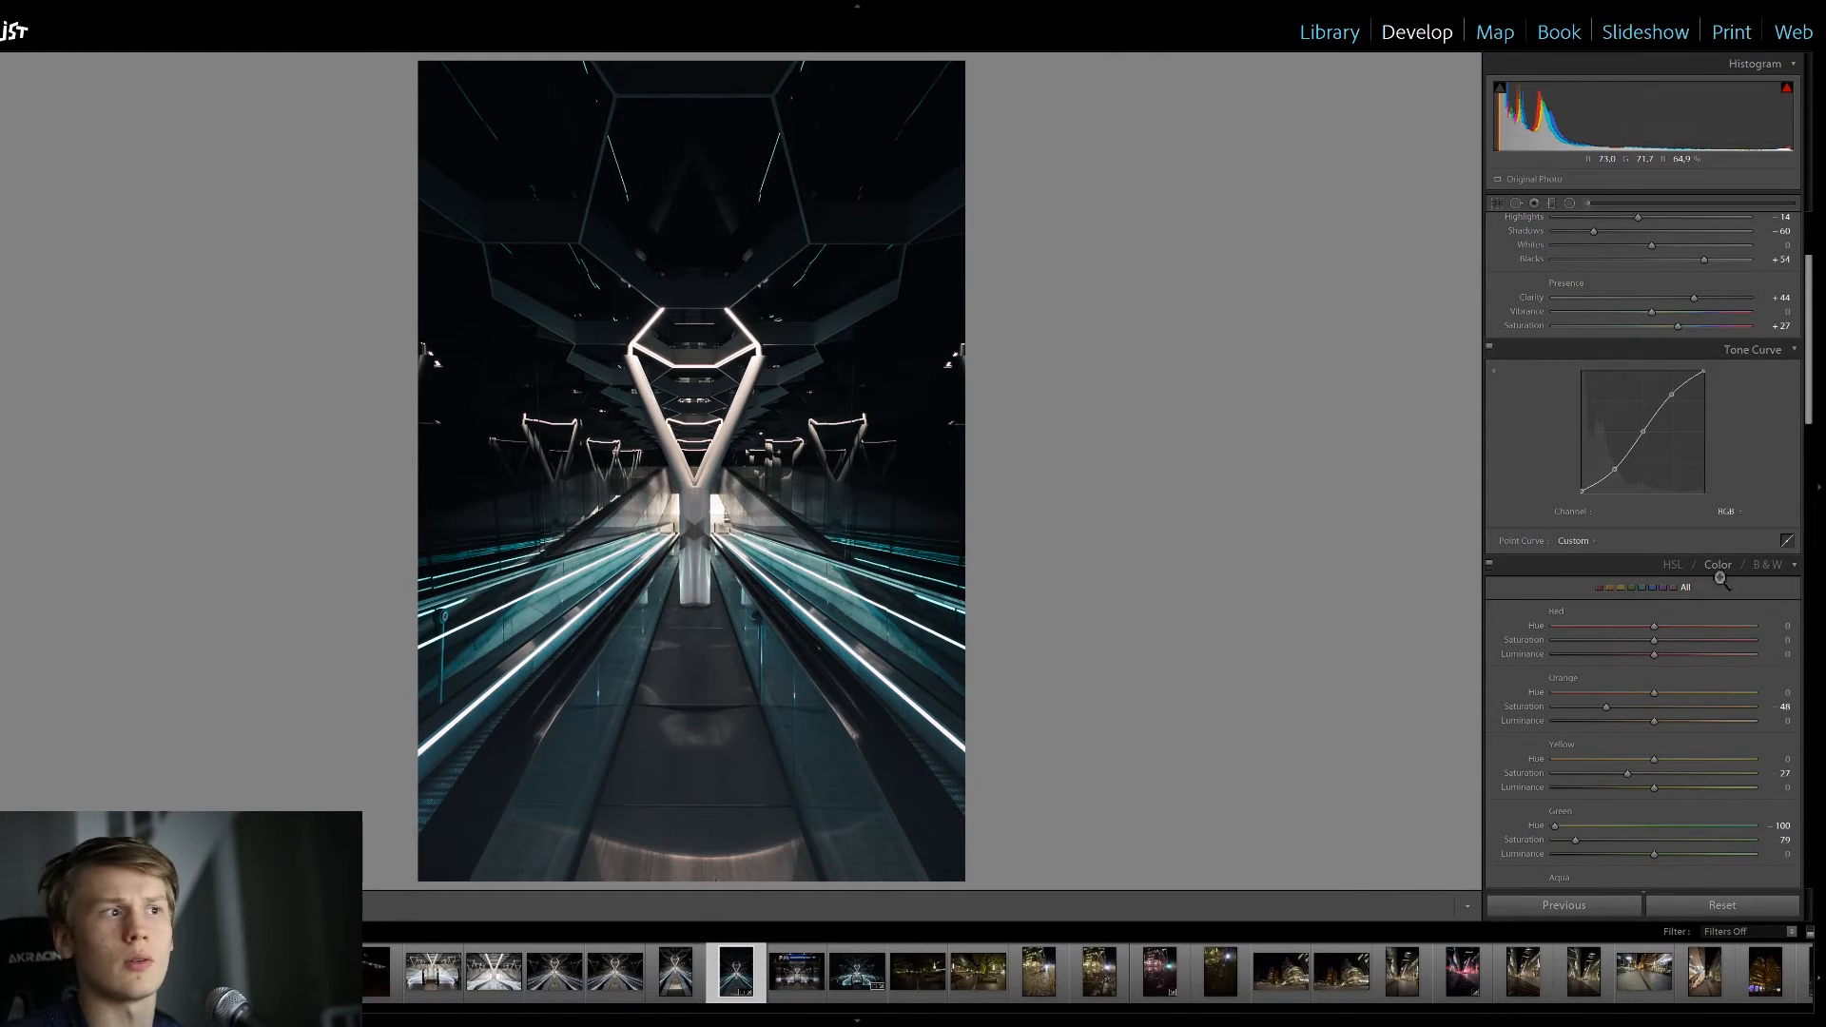
scroll(1778, 737, "down", 3)
left_click_drag(1605, 538, 1476, 548)
left_click_drag(1627, 605, 1431, 597)
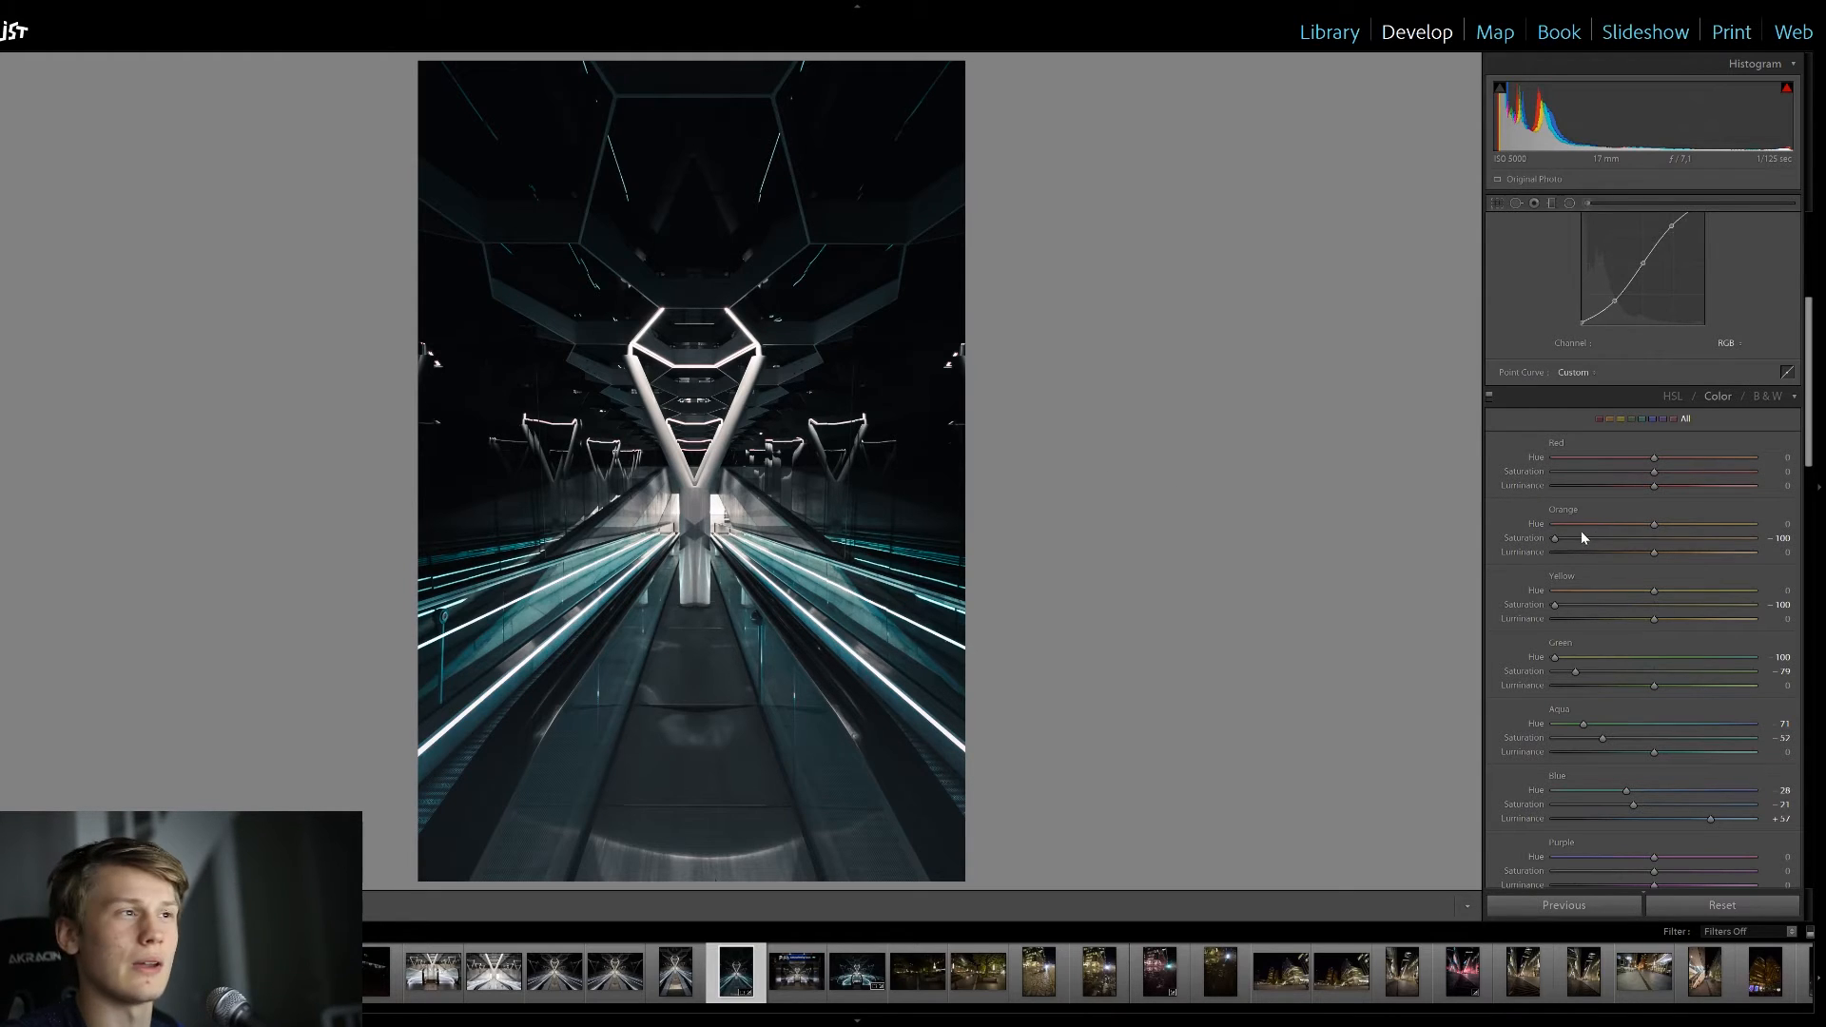
left_click_drag(1562, 540, 1607, 546)
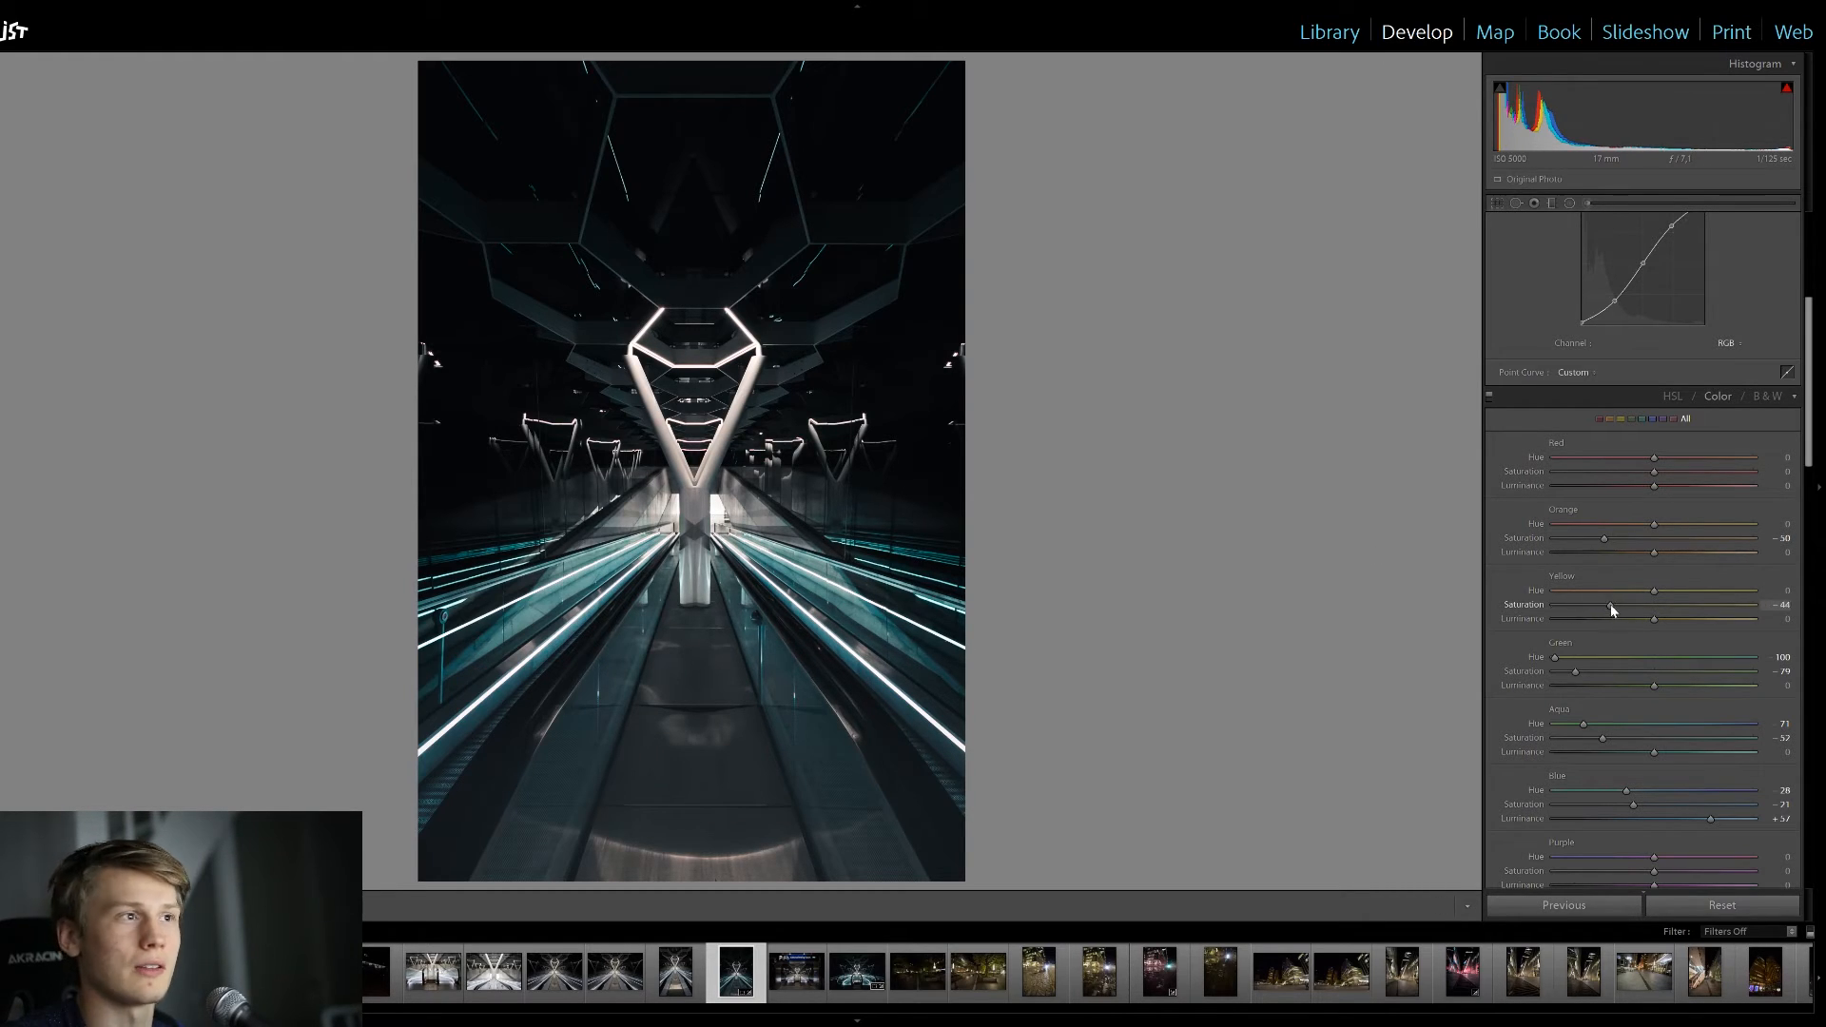
left_click_drag(1616, 607, 1612, 610)
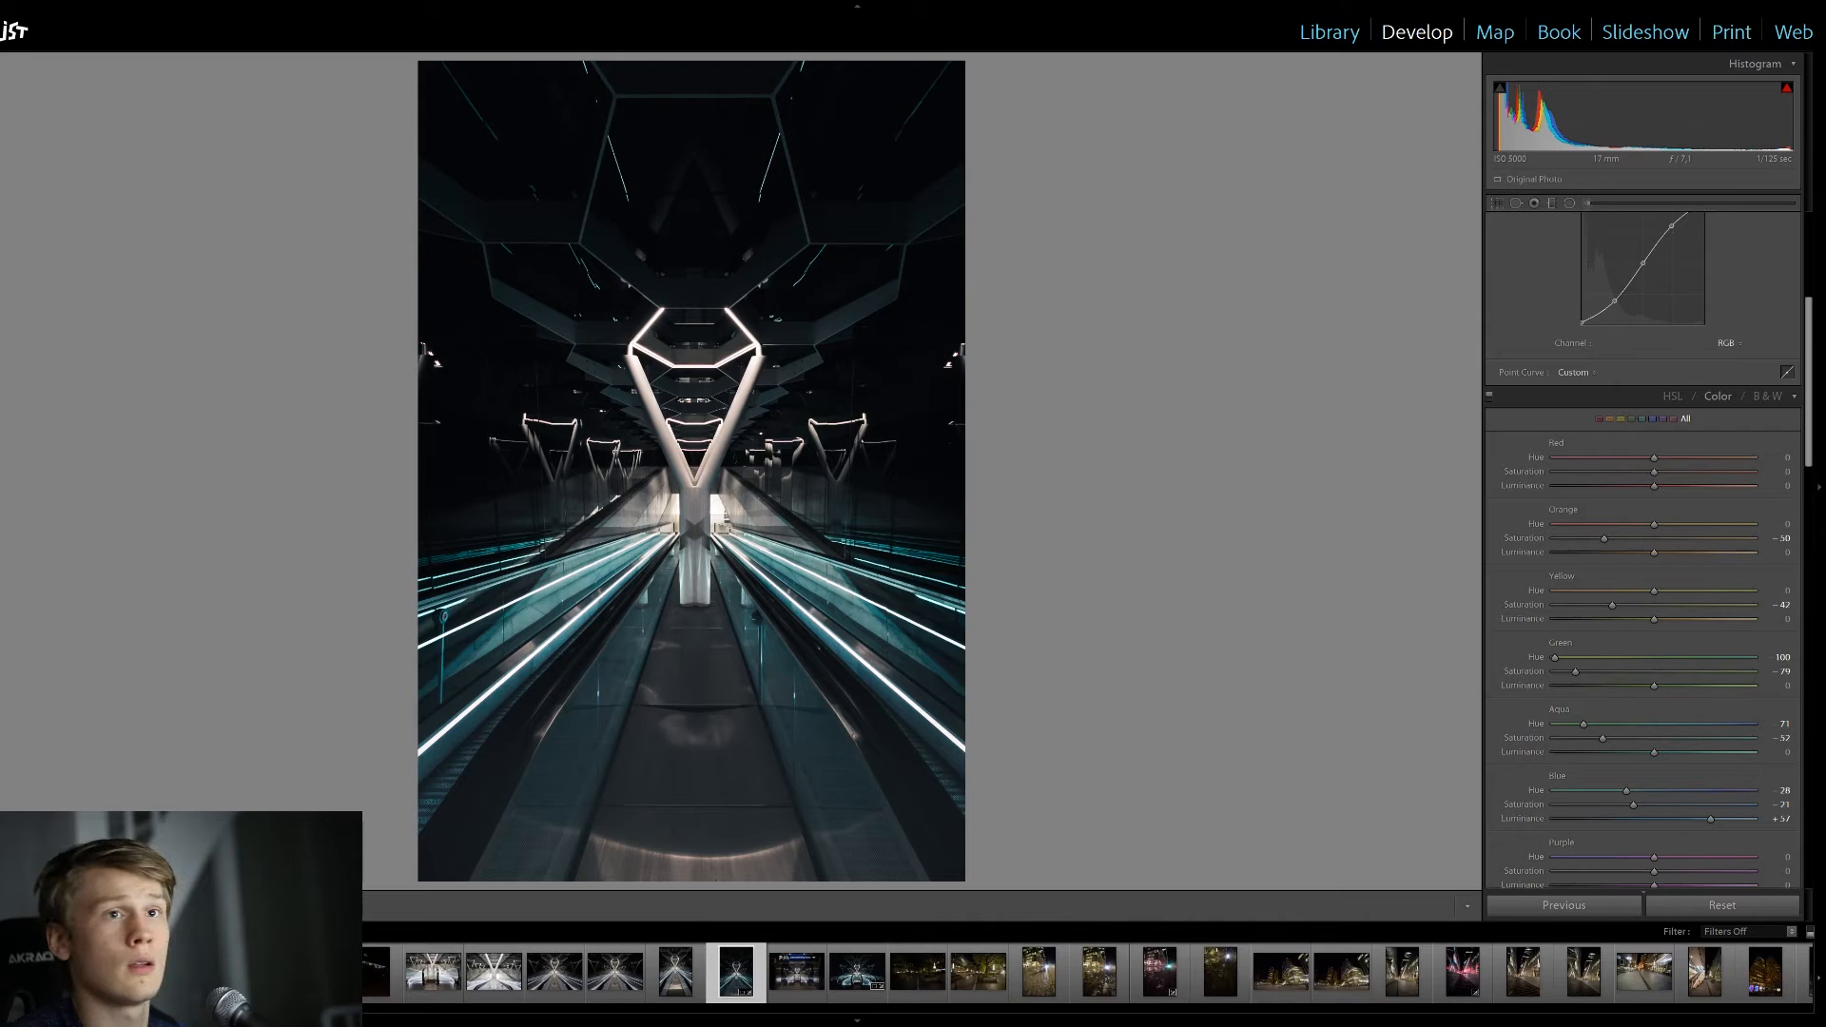
Cool the white balance to a Temp of 5021 and set the global Saturation to +17
scroll(1642, 551, "up", 5)
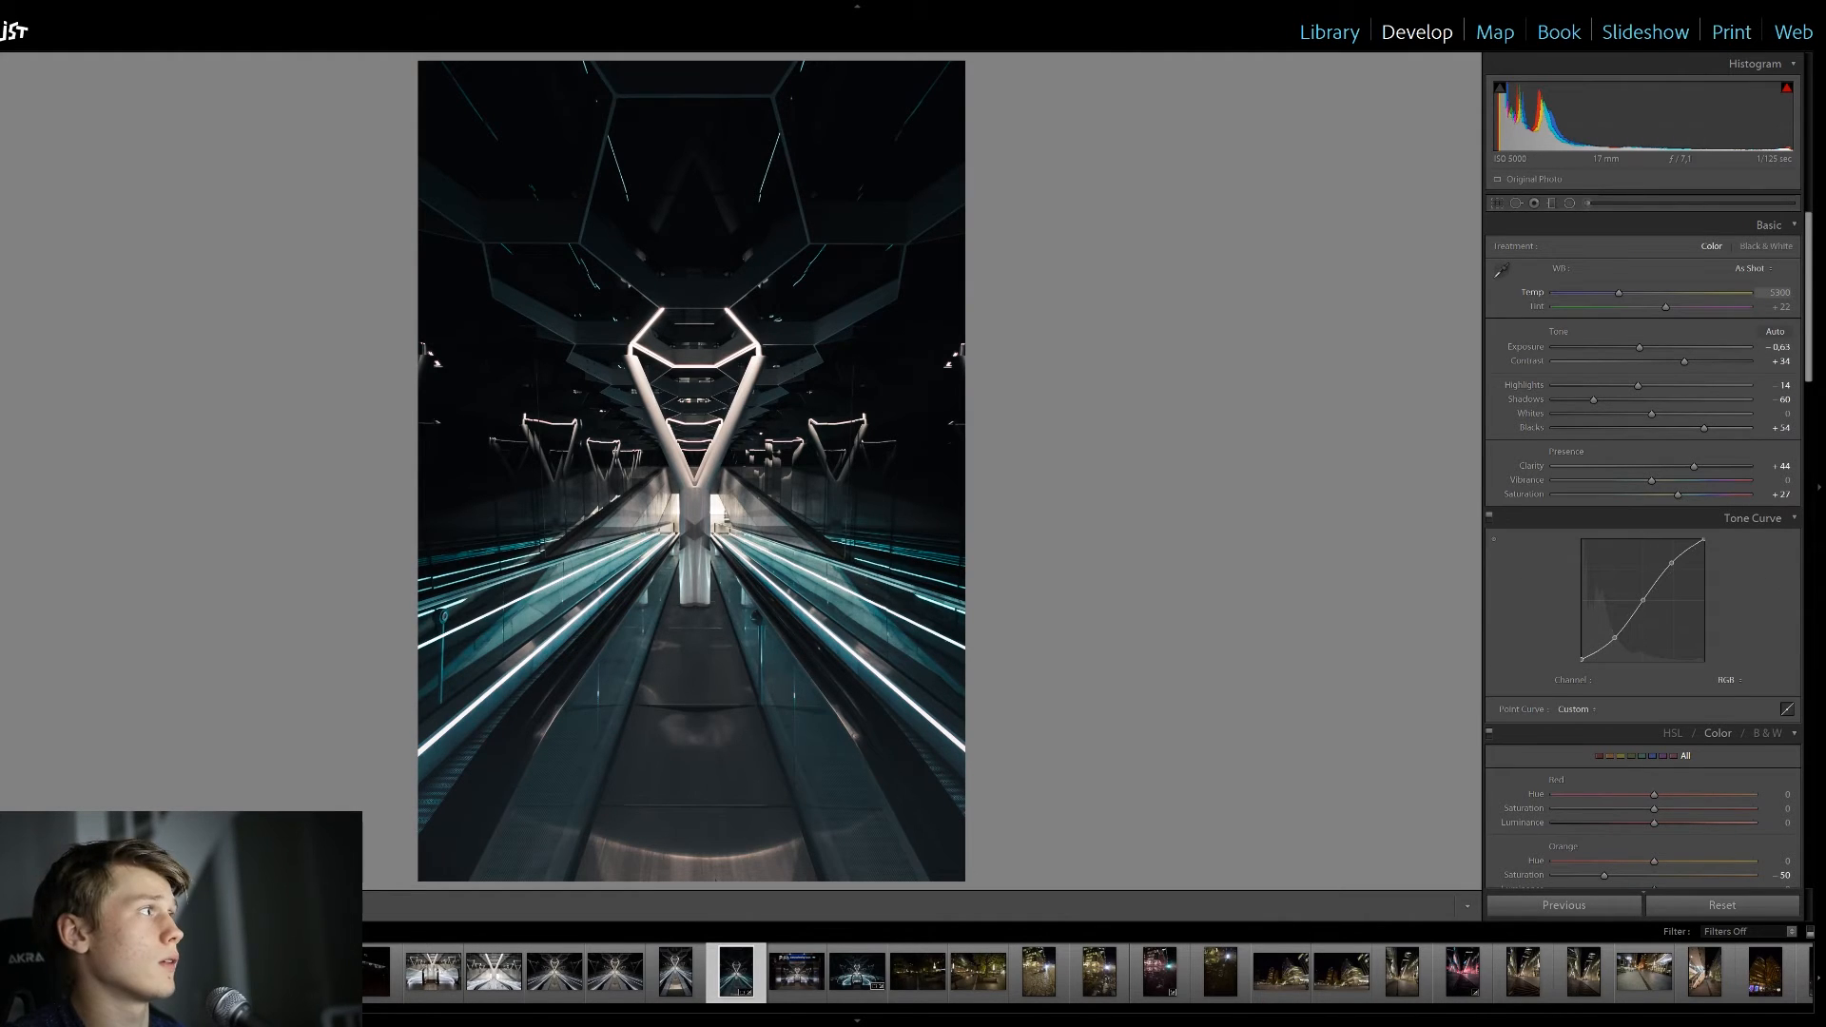
left_click_drag(1618, 292, 1610, 292)
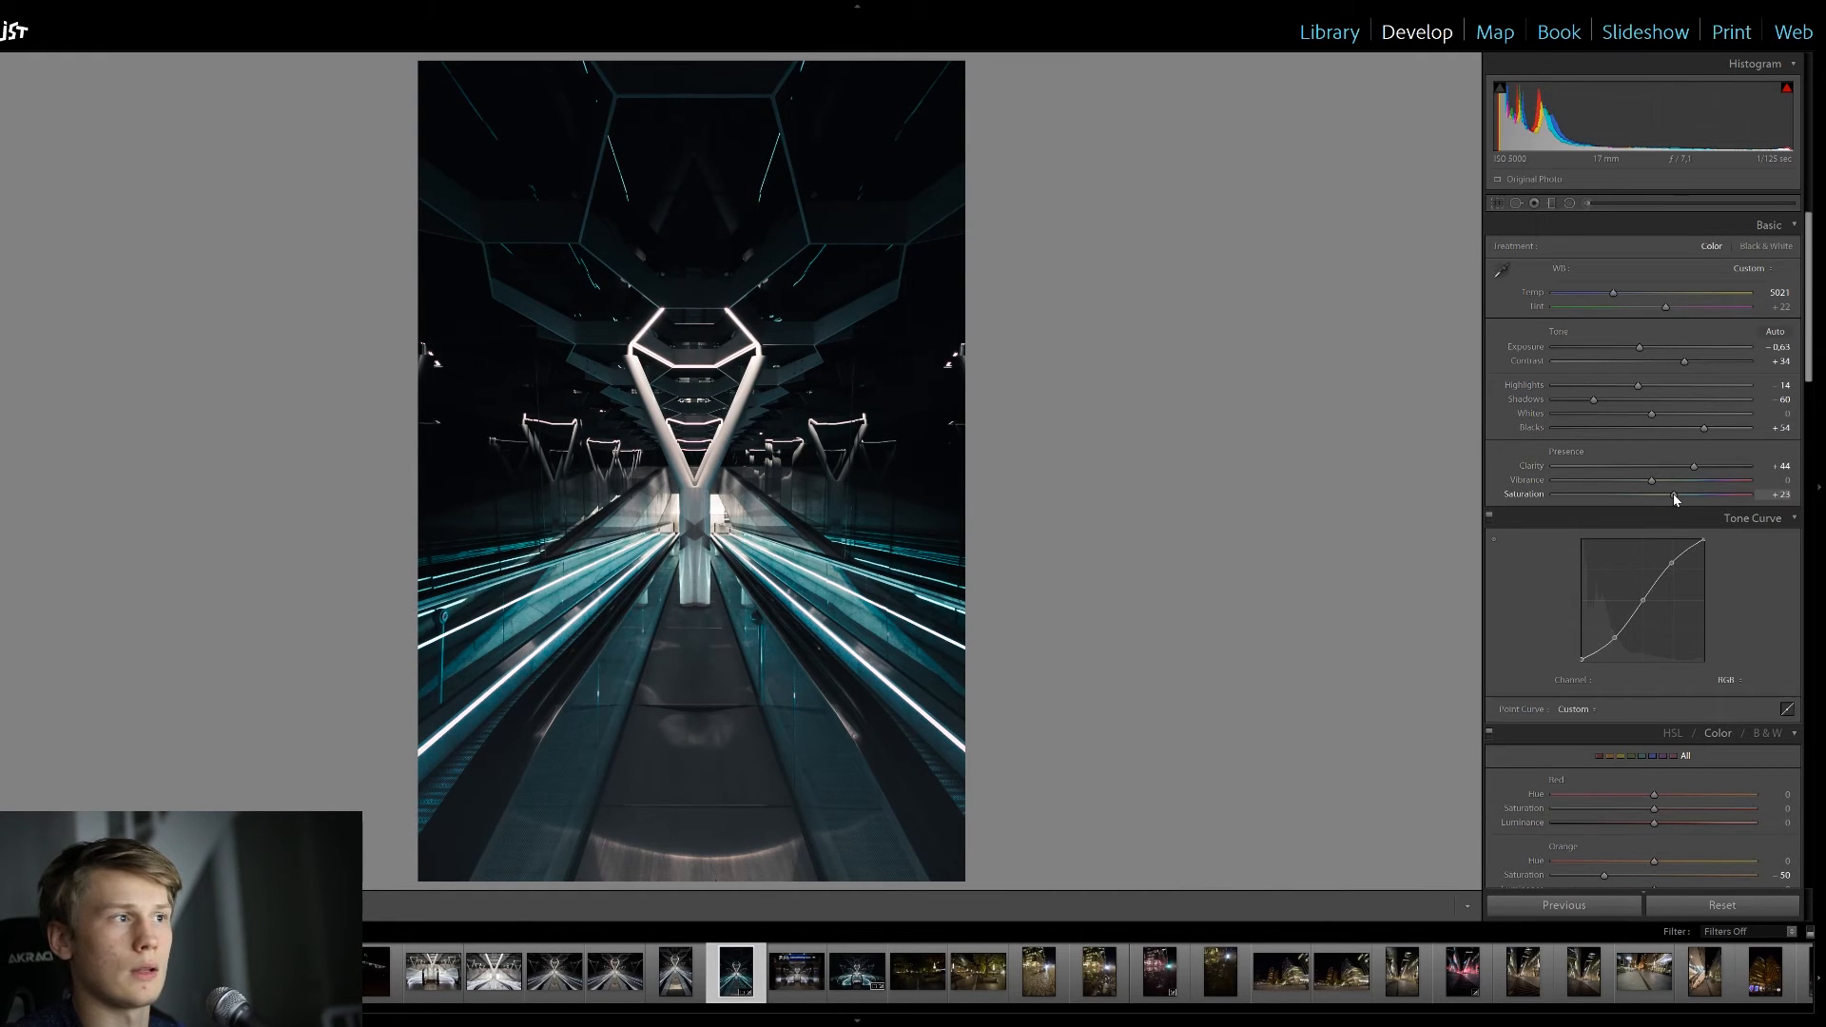
left_click_drag(1668, 494, 1666, 494)
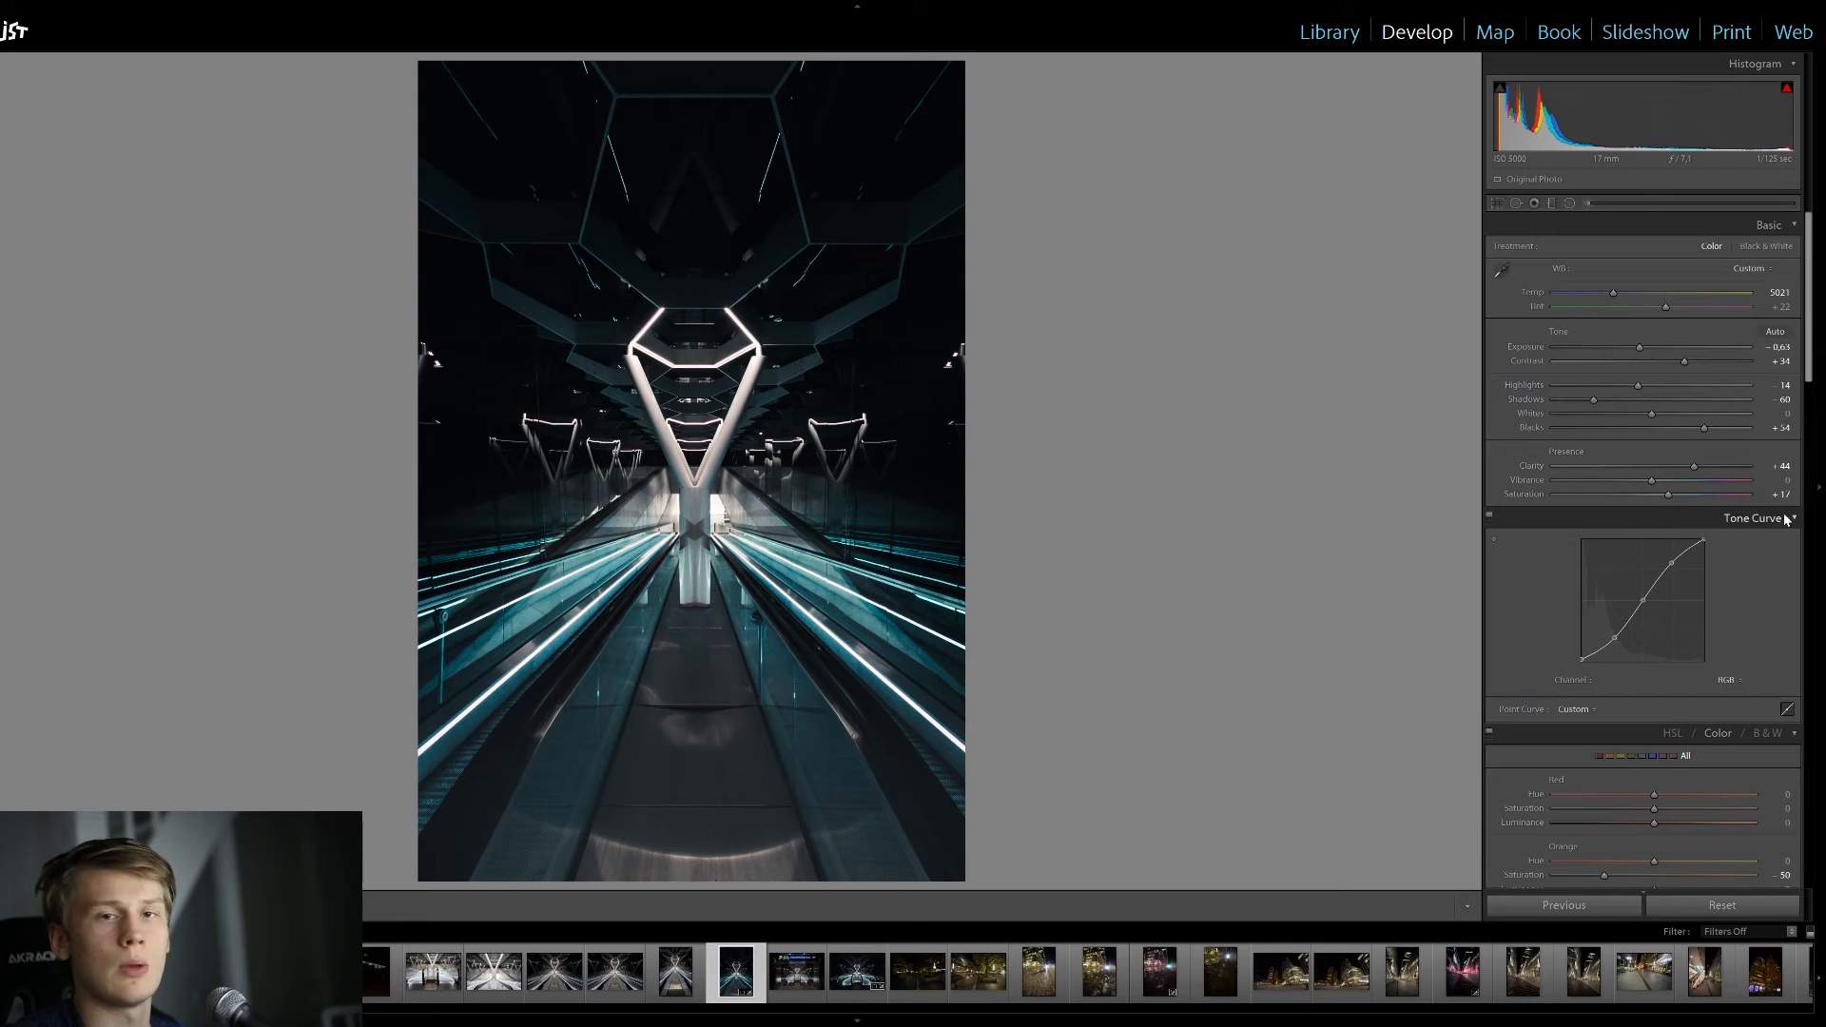